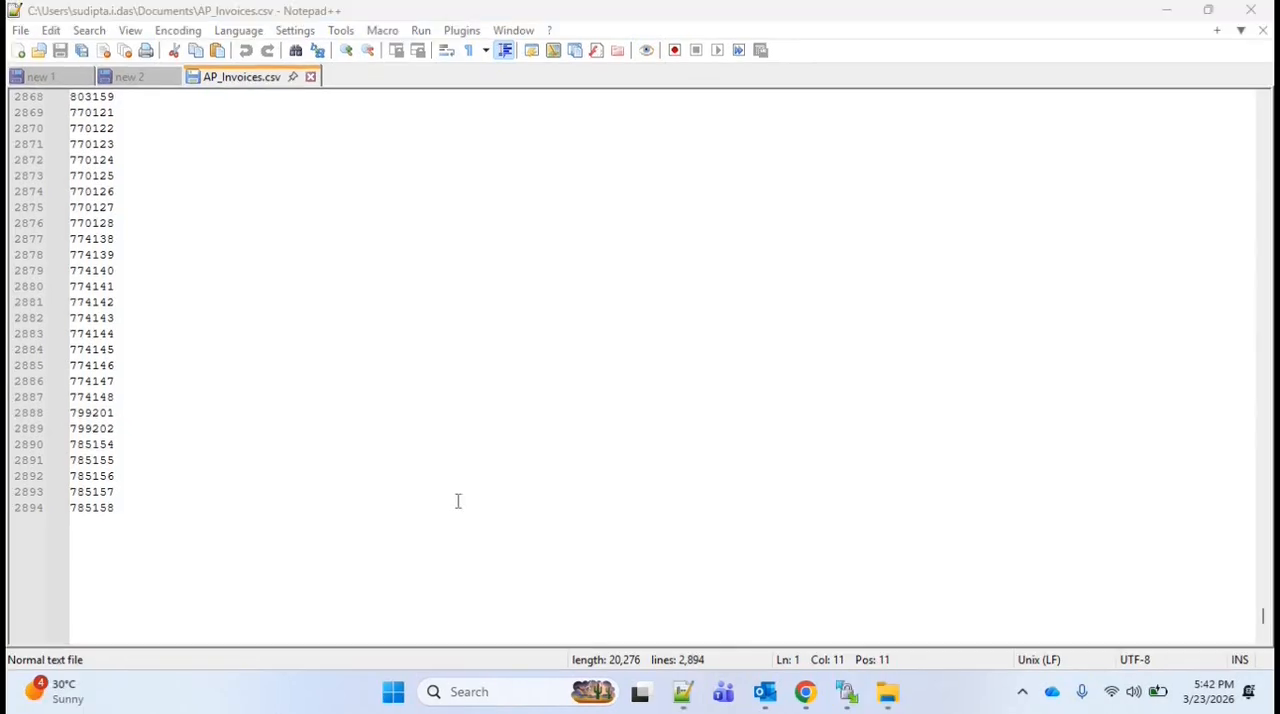
Switch to Oracle Integration in the browser and review the FTP001 connection's server, optional and security properties
left_click(808, 700)
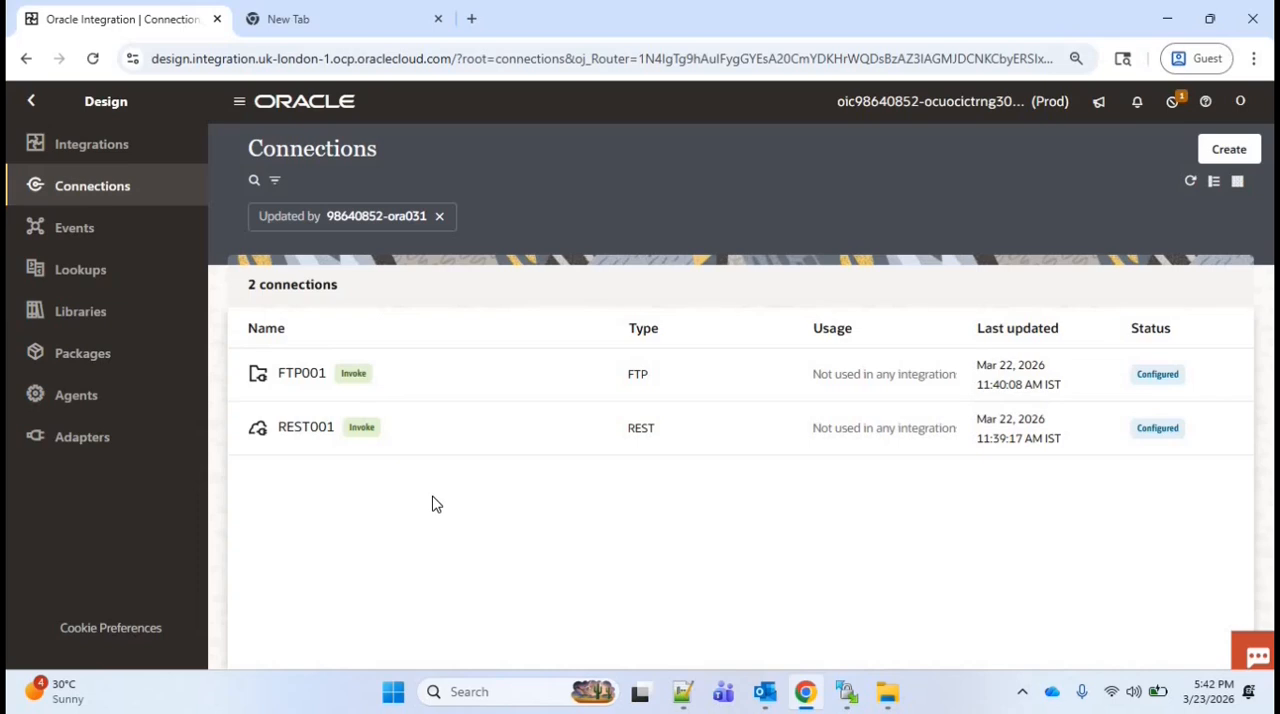
left_click(315, 383)
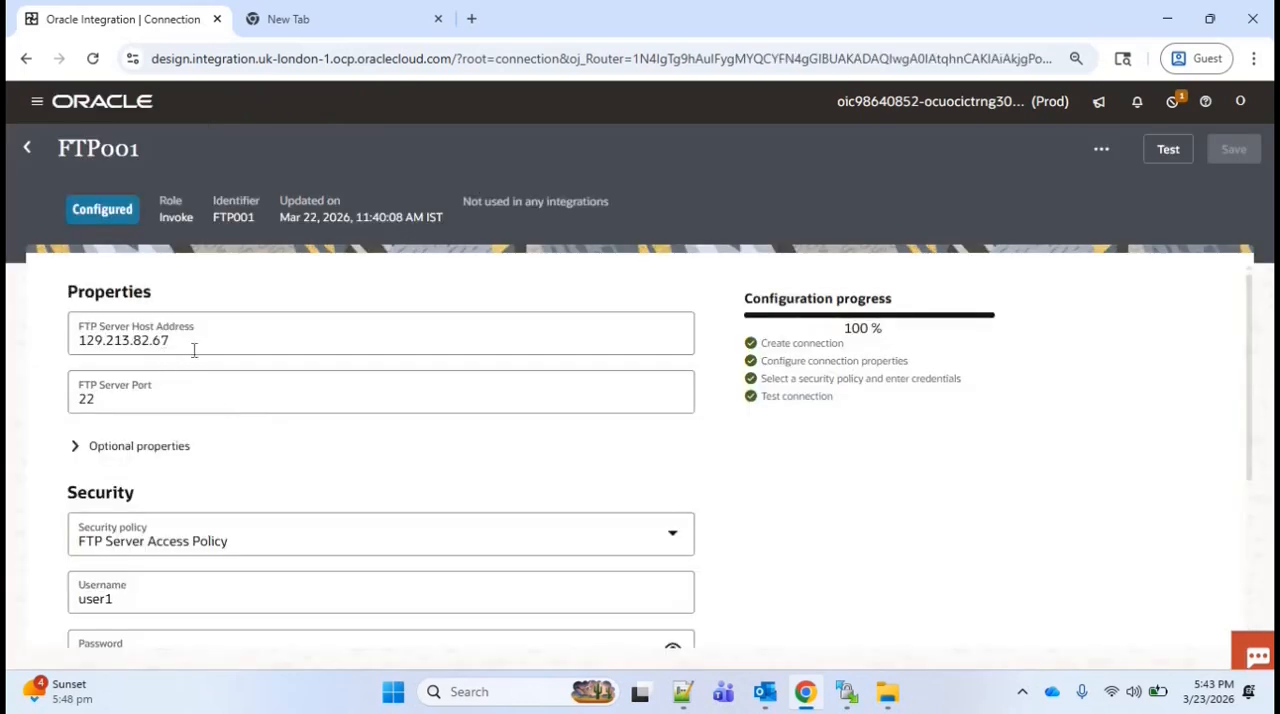
left_click(78, 446)
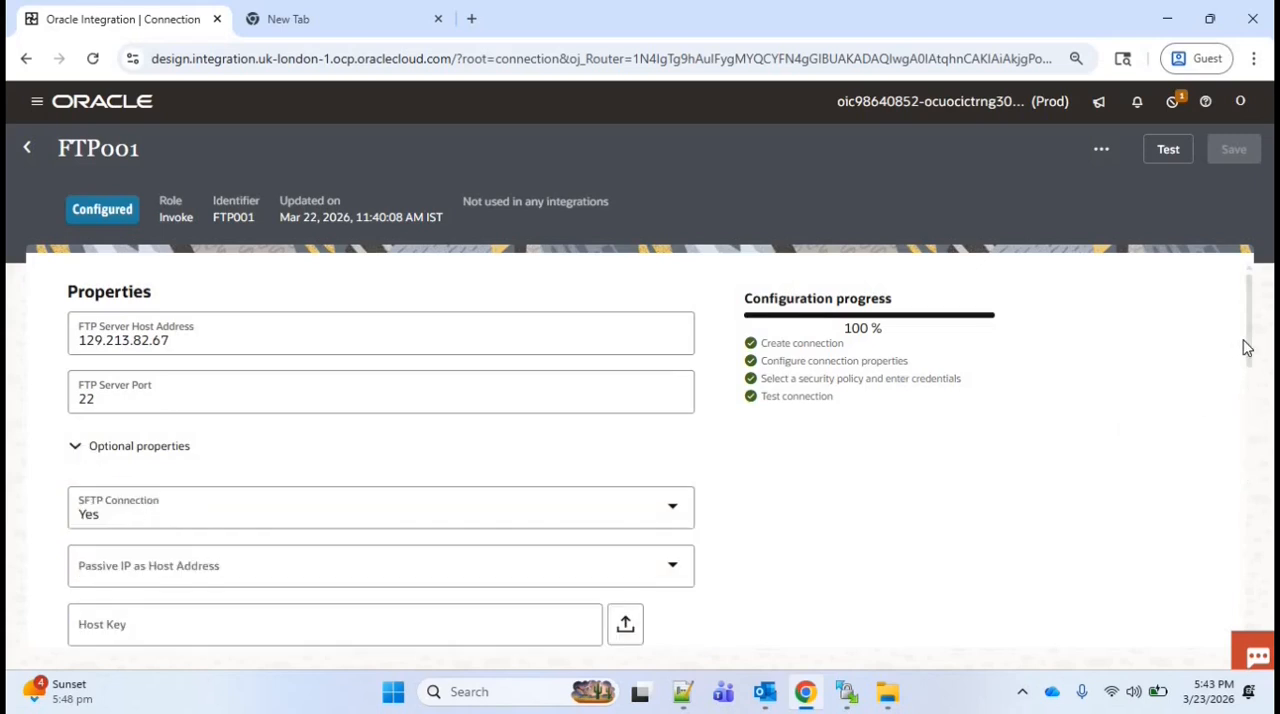
scroll(1237, 550, "down", 1)
scroll(1237, 560, "down", 10)
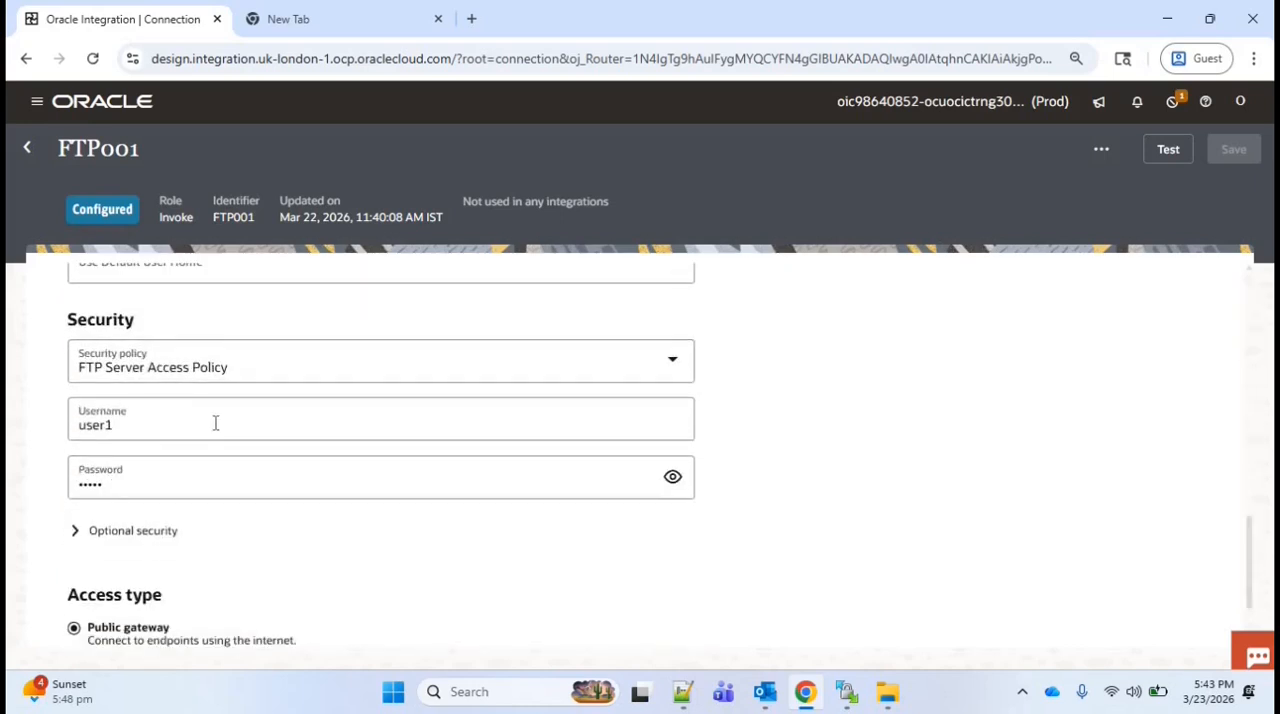
left_click(28, 149)
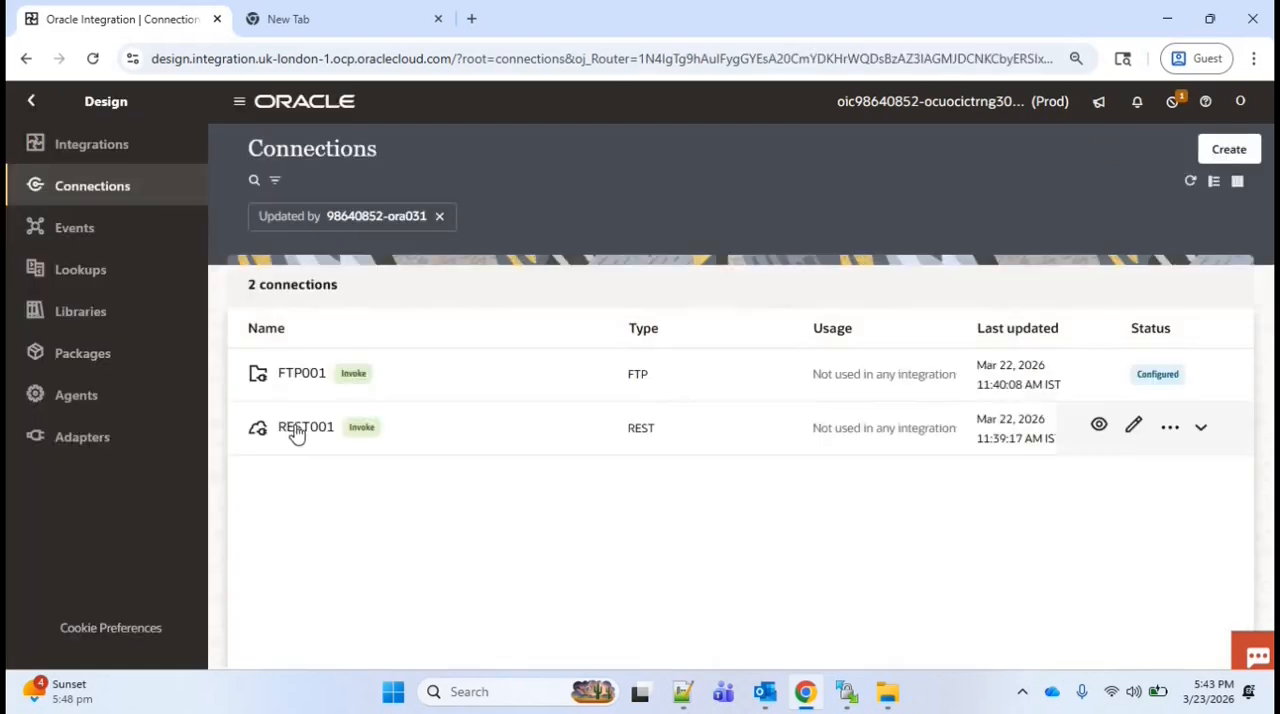
Review the REST001 connection's URL, security policy and username settings
left_click(297, 430)
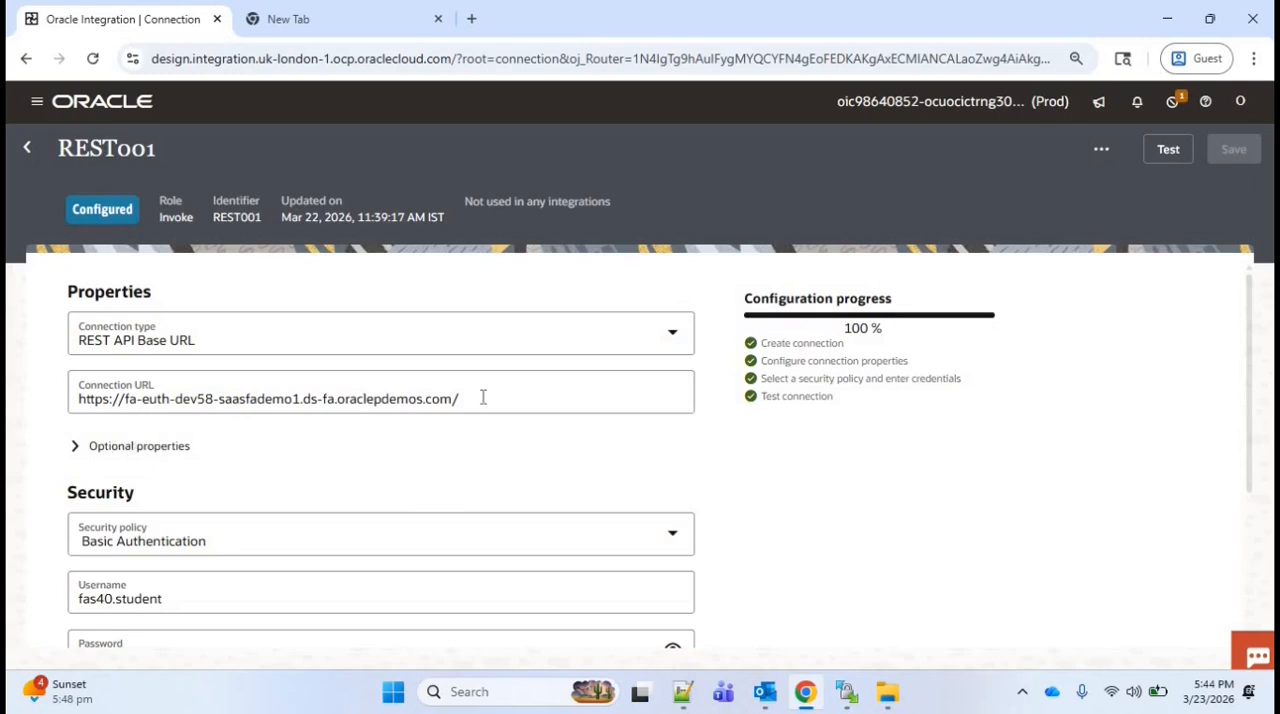
left_click_drag(483, 398, 66, 408)
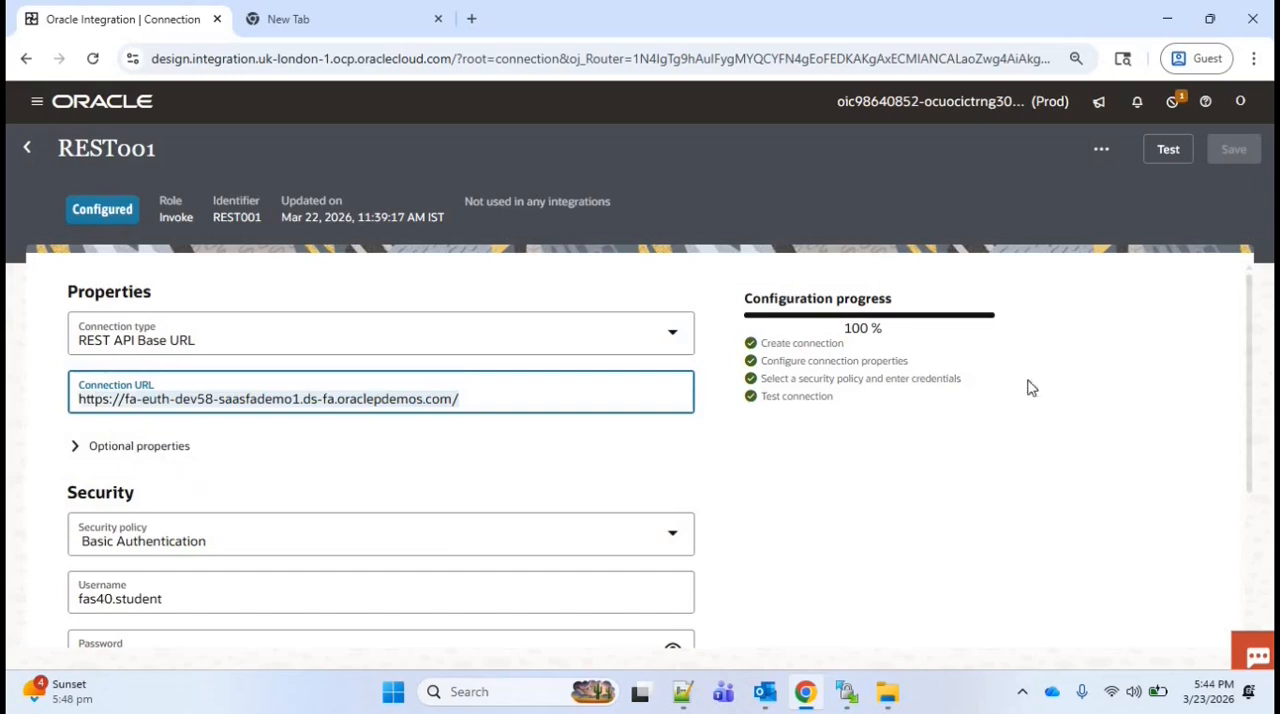
scroll(700, 450, "down", 1)
left_click_drag(170, 524, 75, 520)
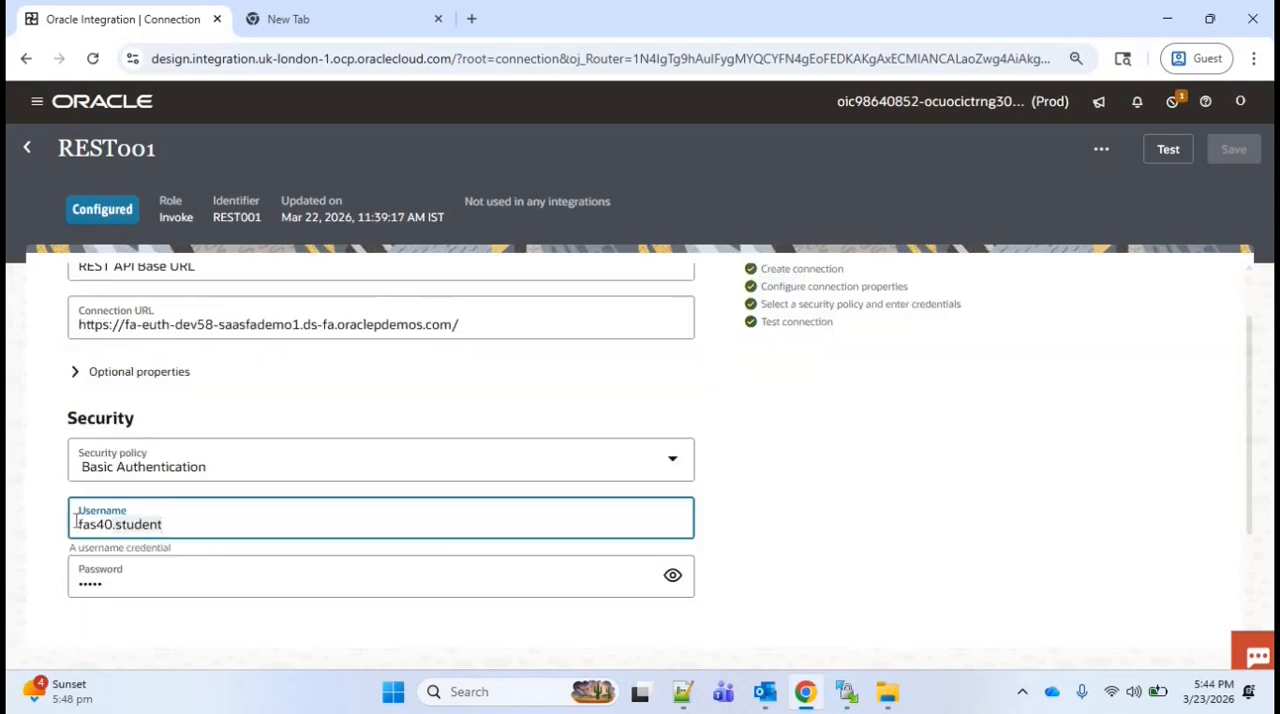
left_click(212, 525)
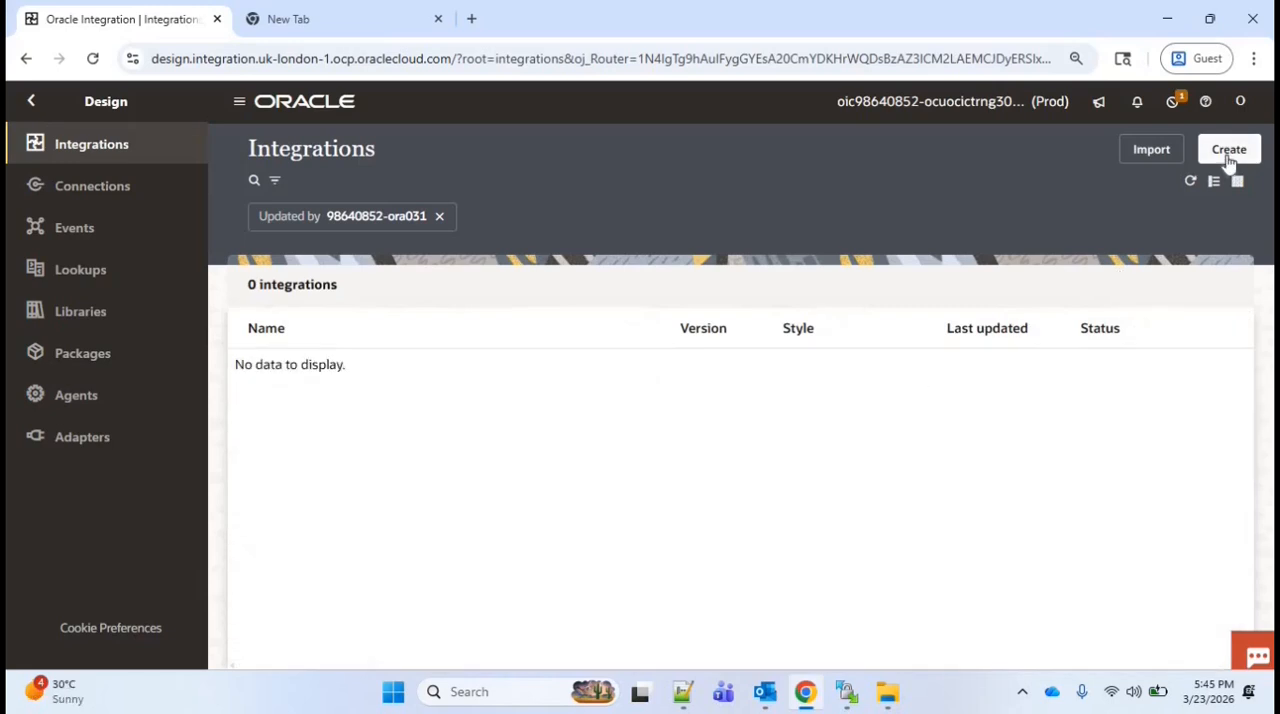
Create a new schedule-based integration named INTG035 with identifier INTG035
left_click(1229, 149)
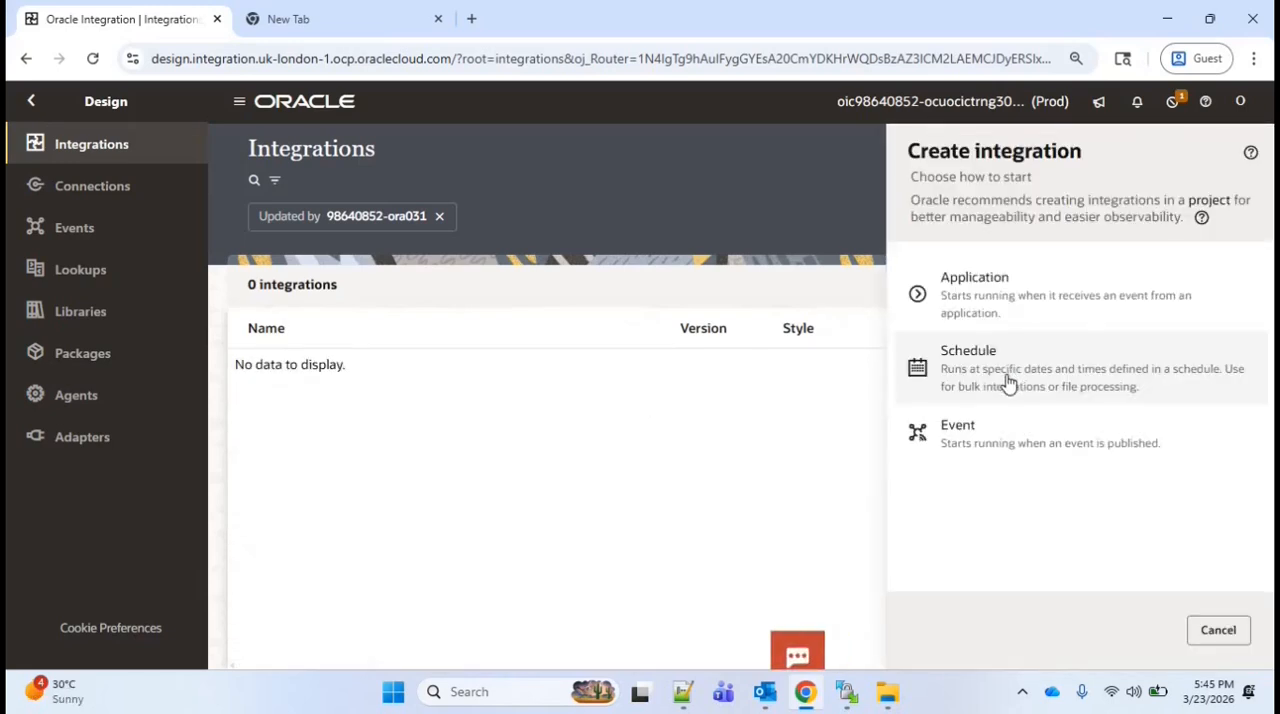
left_click(1005, 372)
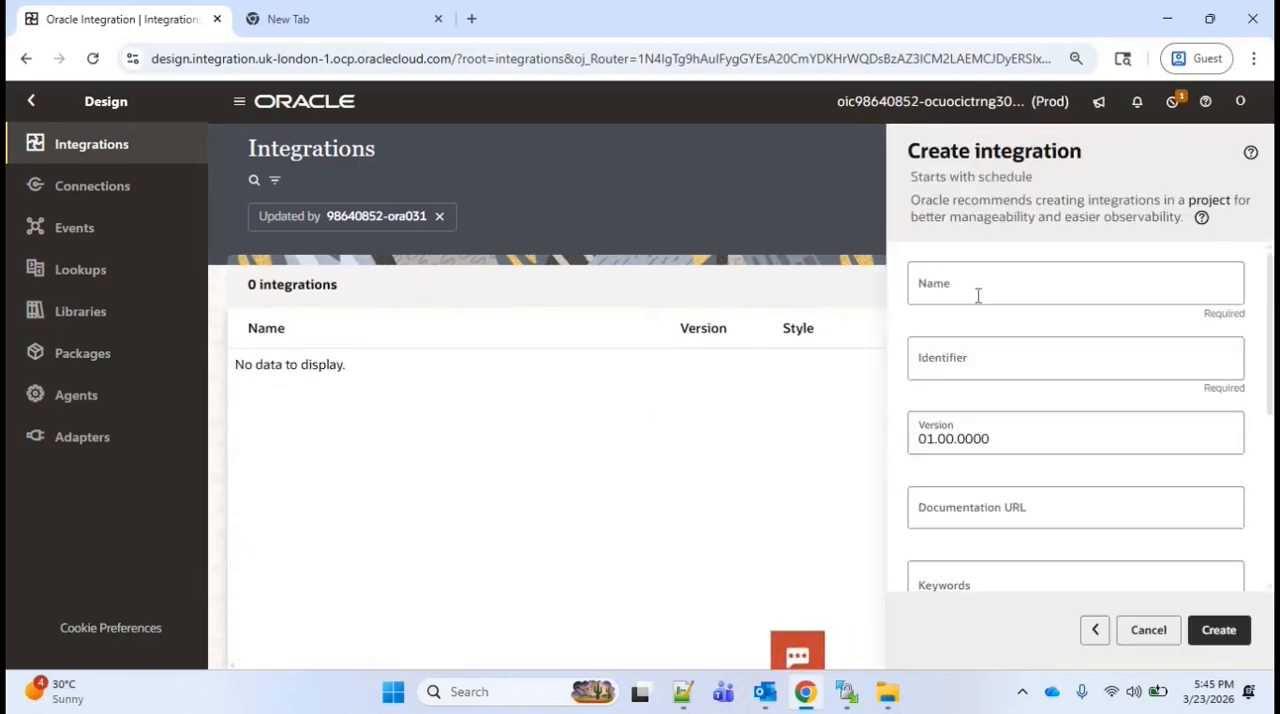
left_click(978, 295)
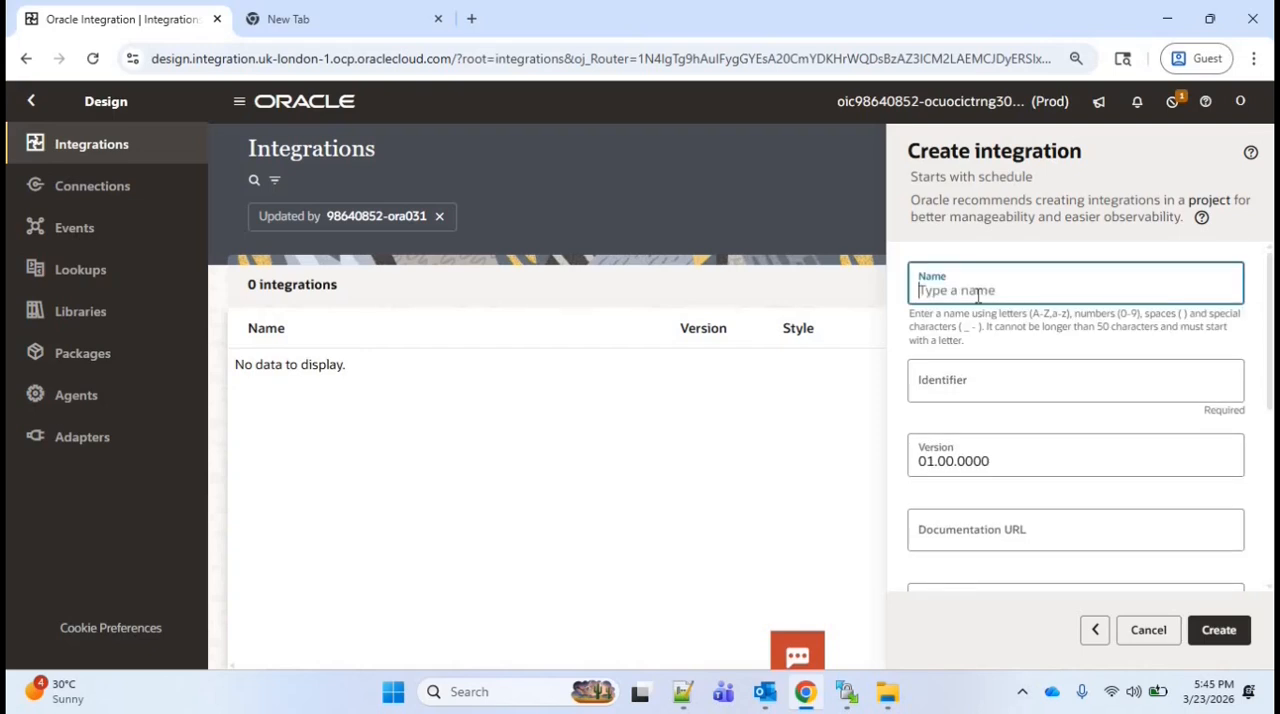
type("INTG035")
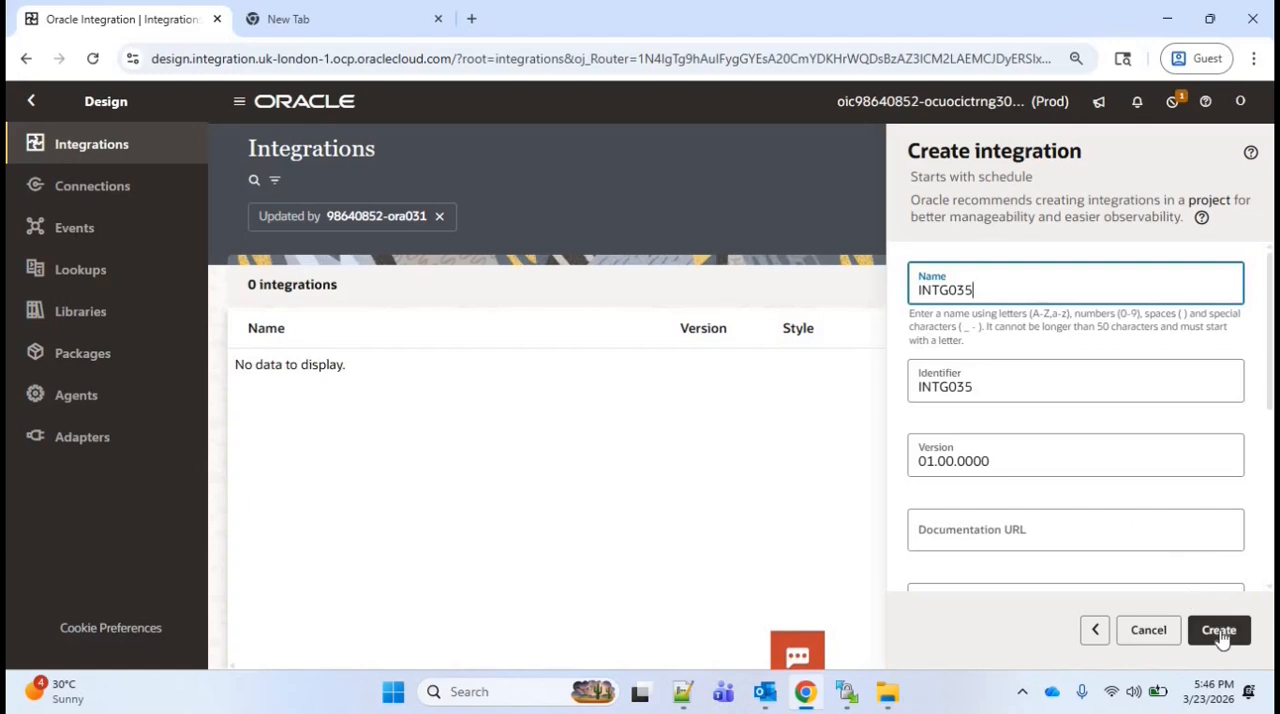
left_click(1131, 490)
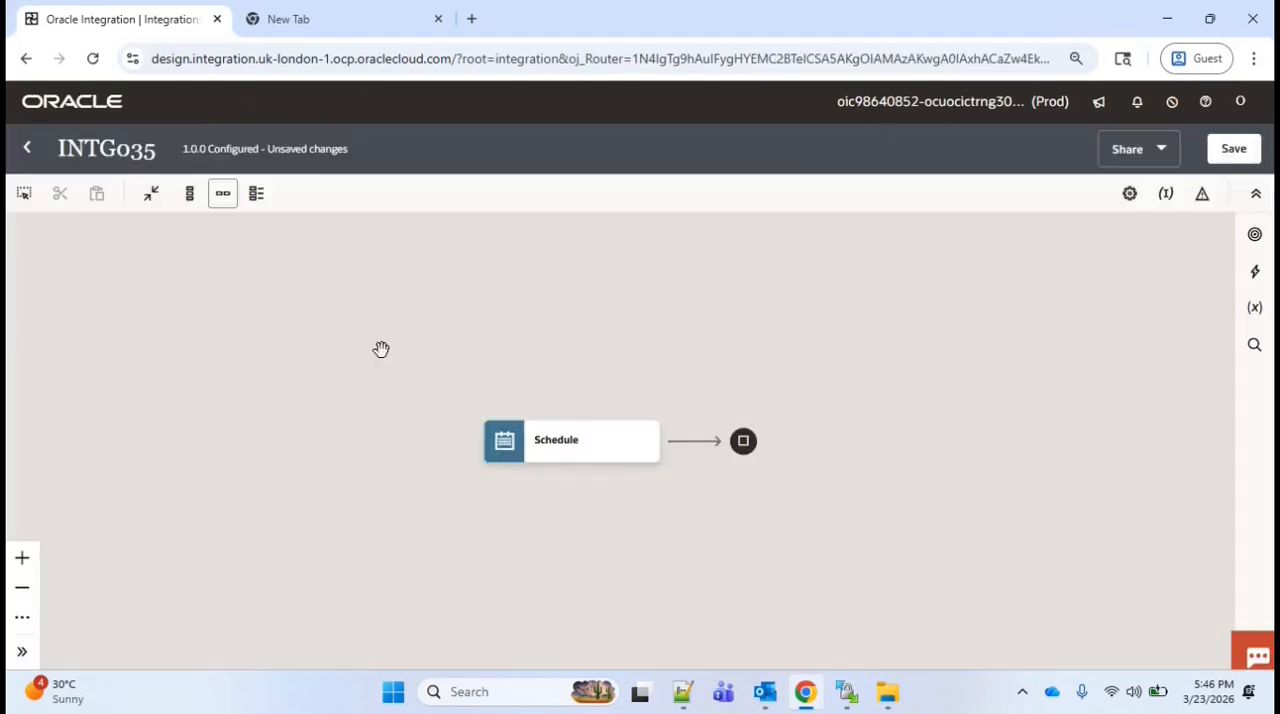
Add an FTP001 invoke after the Schedule and name its endpoint DownloadFile
left_click(692, 442)
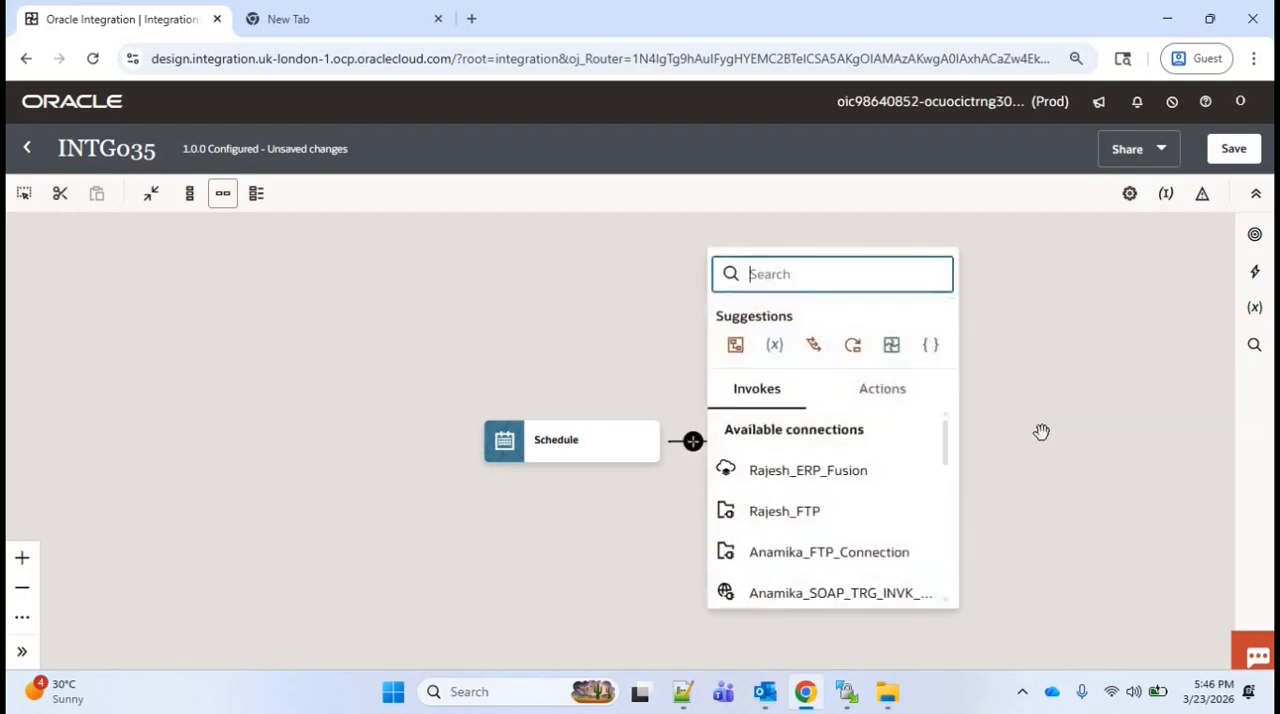
type("FTP")
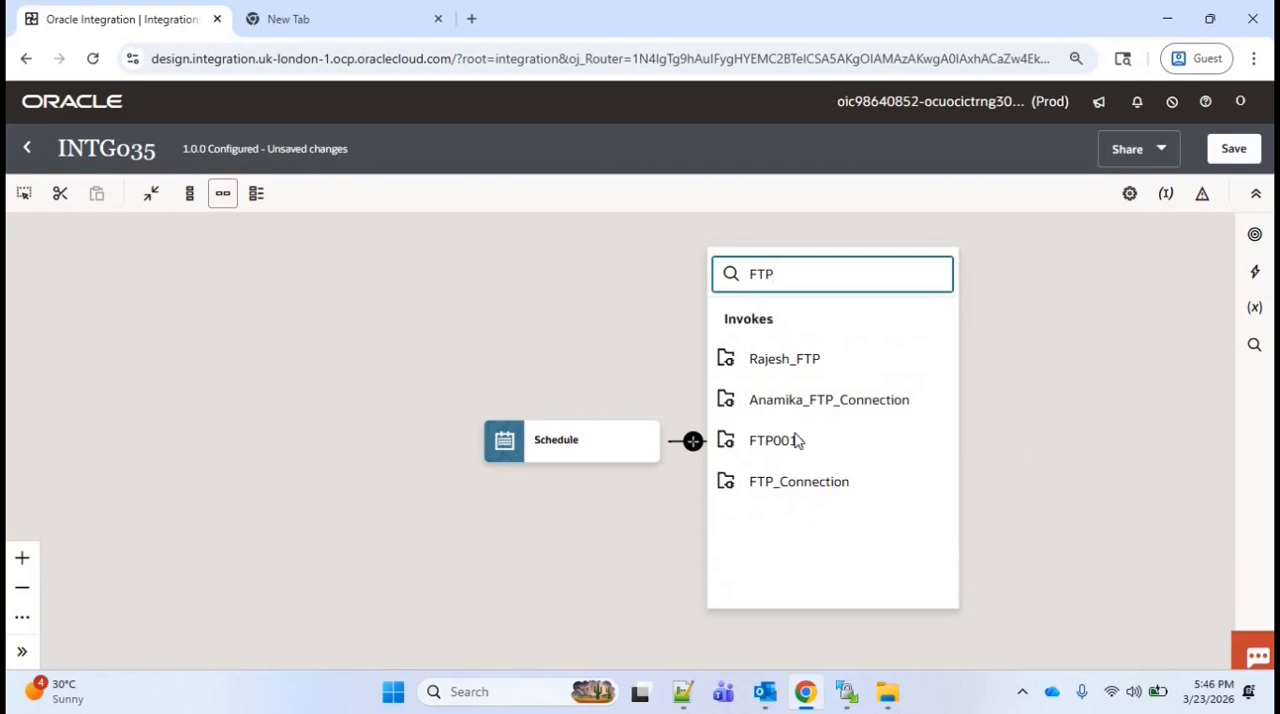
left_click(793, 455)
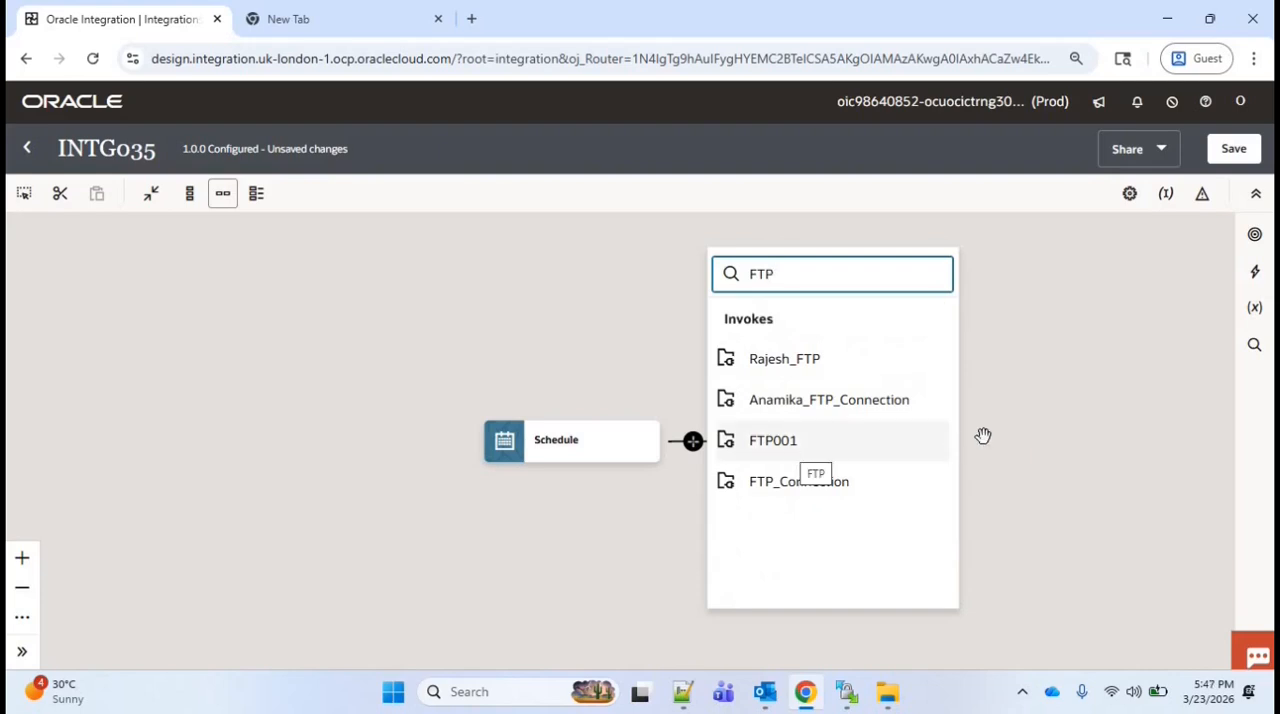
type("DownloadFile")
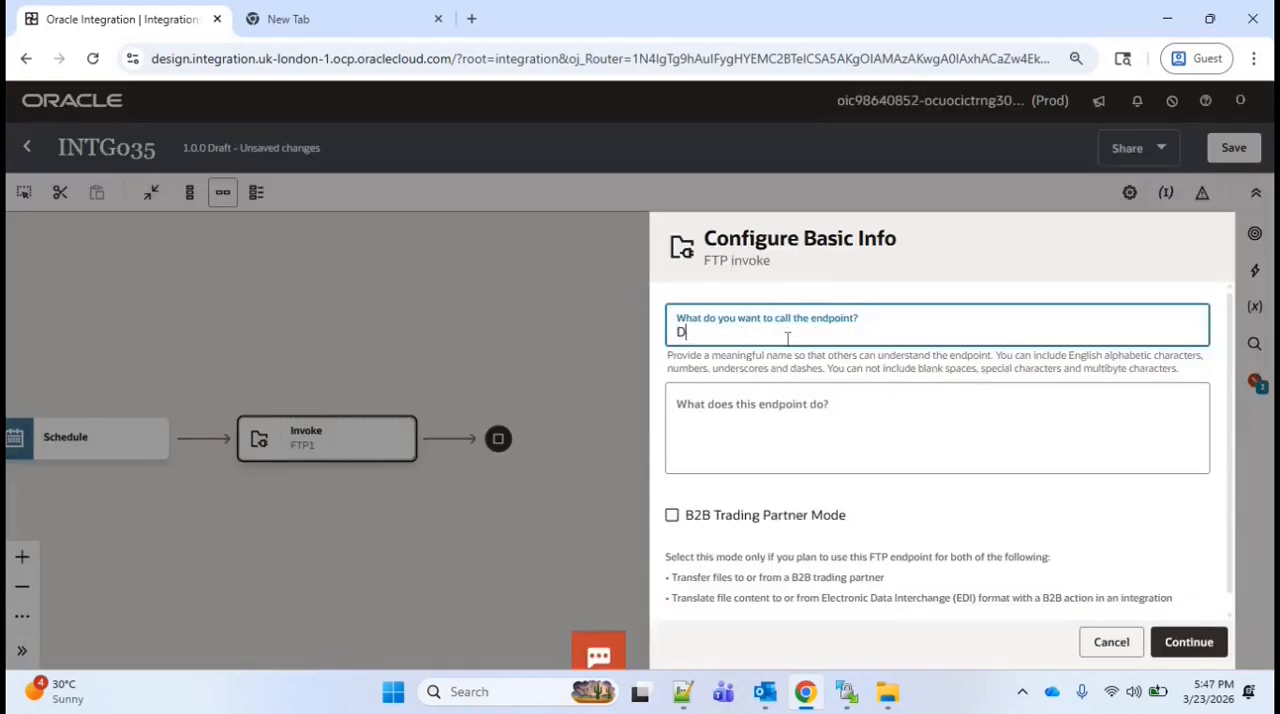
left_click(1190, 643)
left_click(1170, 643)
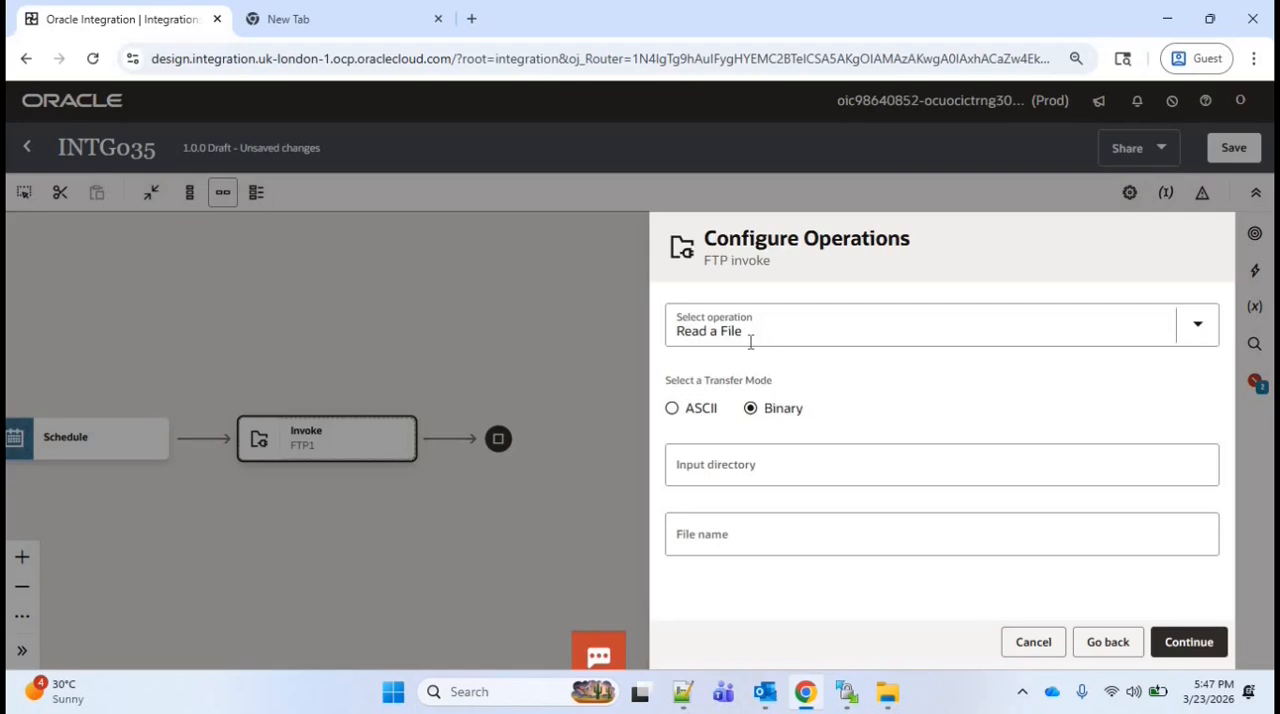
Configure the FTP invoke with the Download File operation and the download directory /download, and finish the endpoint setup
left_click(752, 338)
left_click(741, 582)
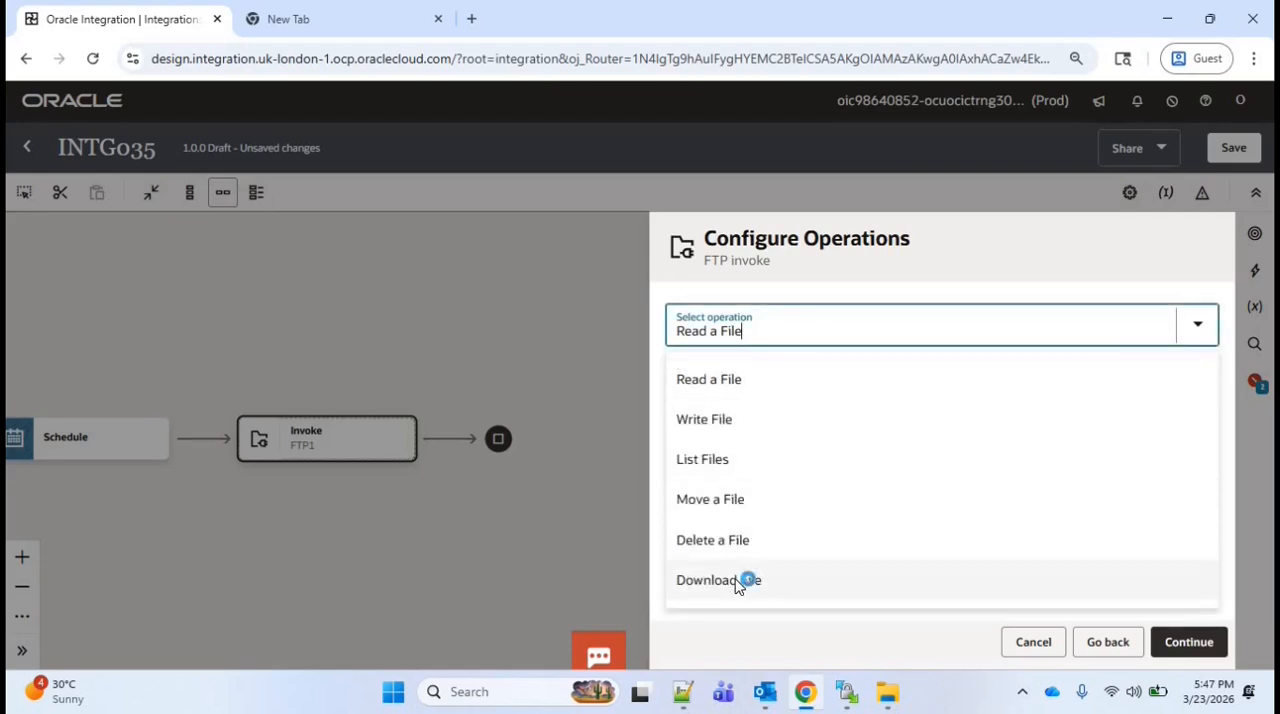
scroll(1230, 510, "down", 2)
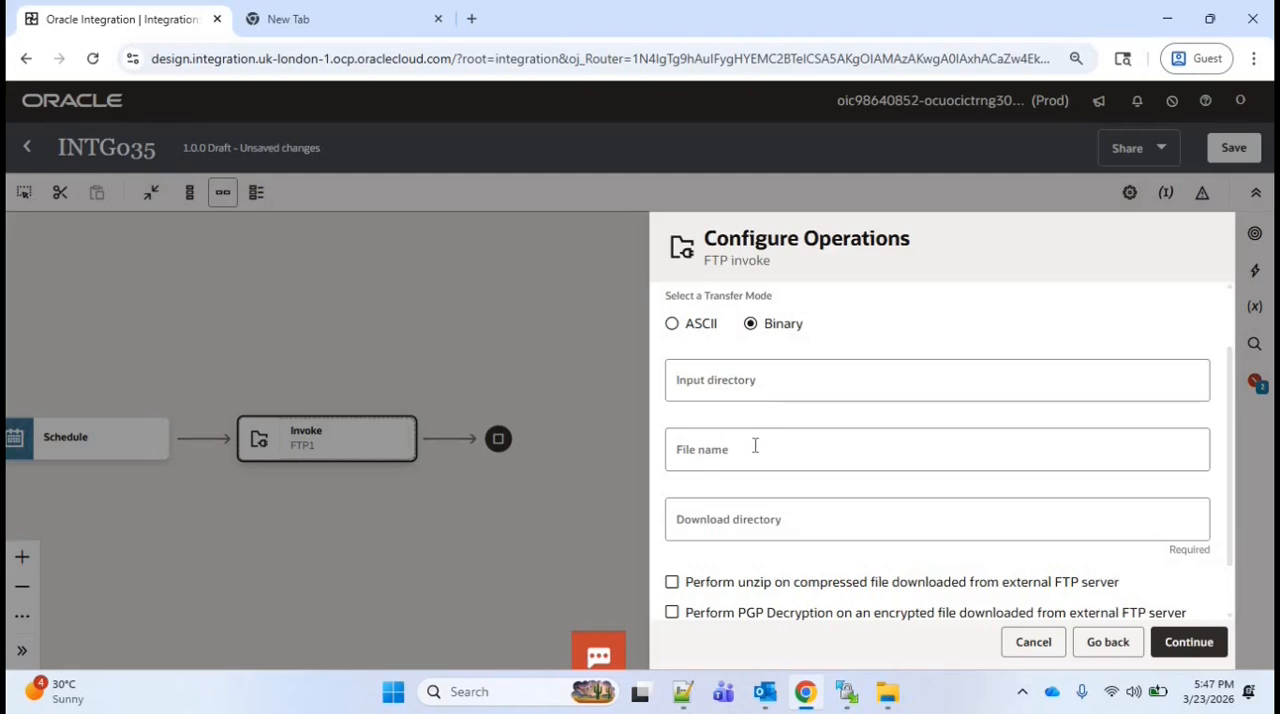
left_click(768, 528)
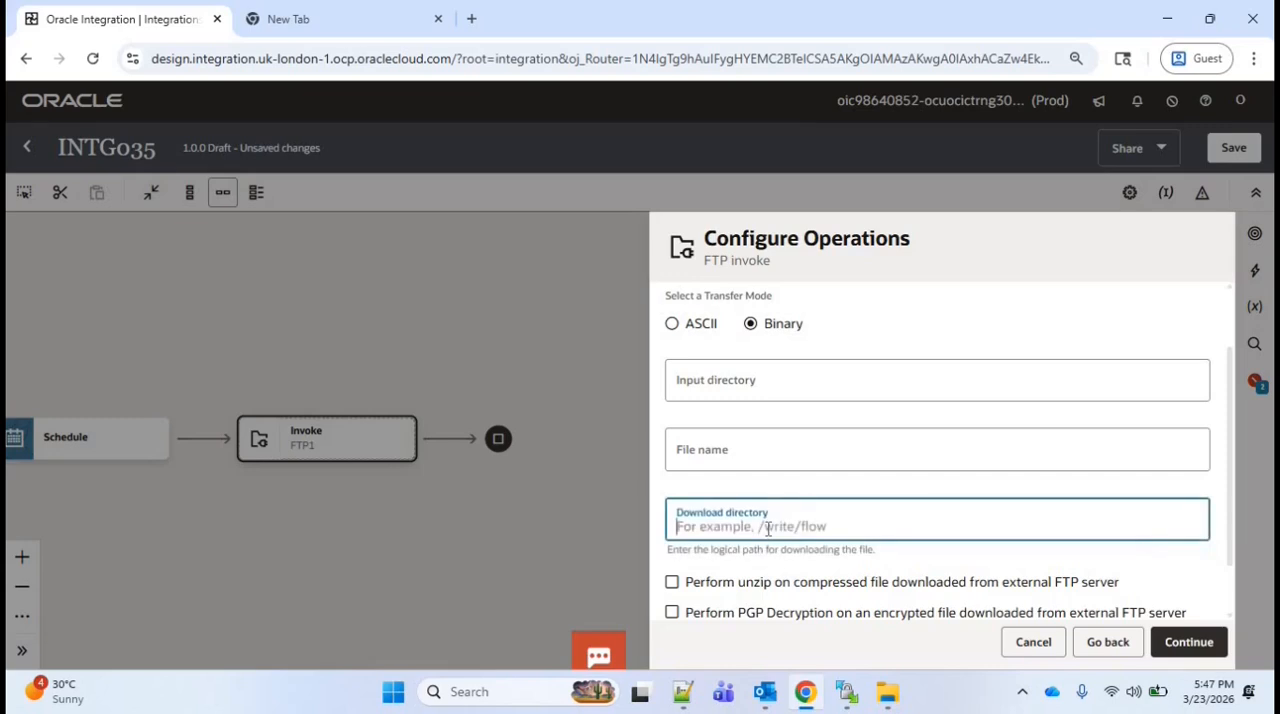
type("/download")
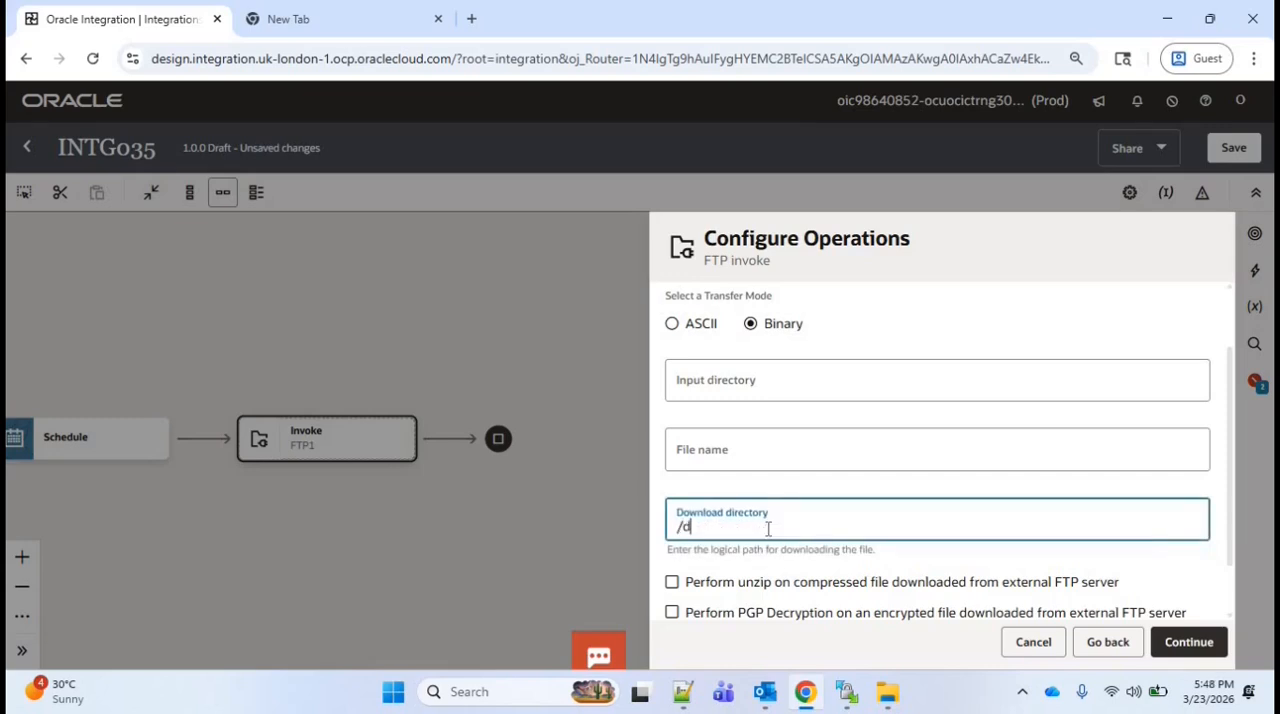
left_click(1195, 648)
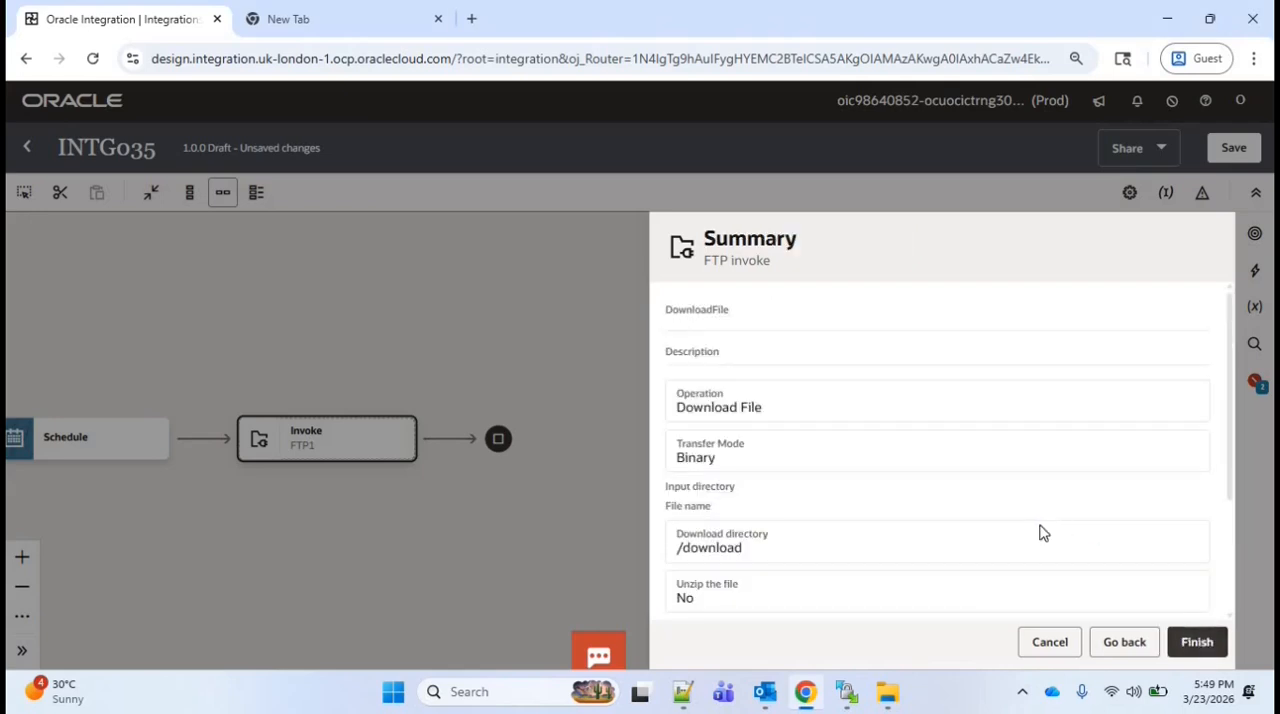
left_click(1200, 645)
Add two schedule parameters to the Schedule, named filename and filepath
left_click(405, 447)
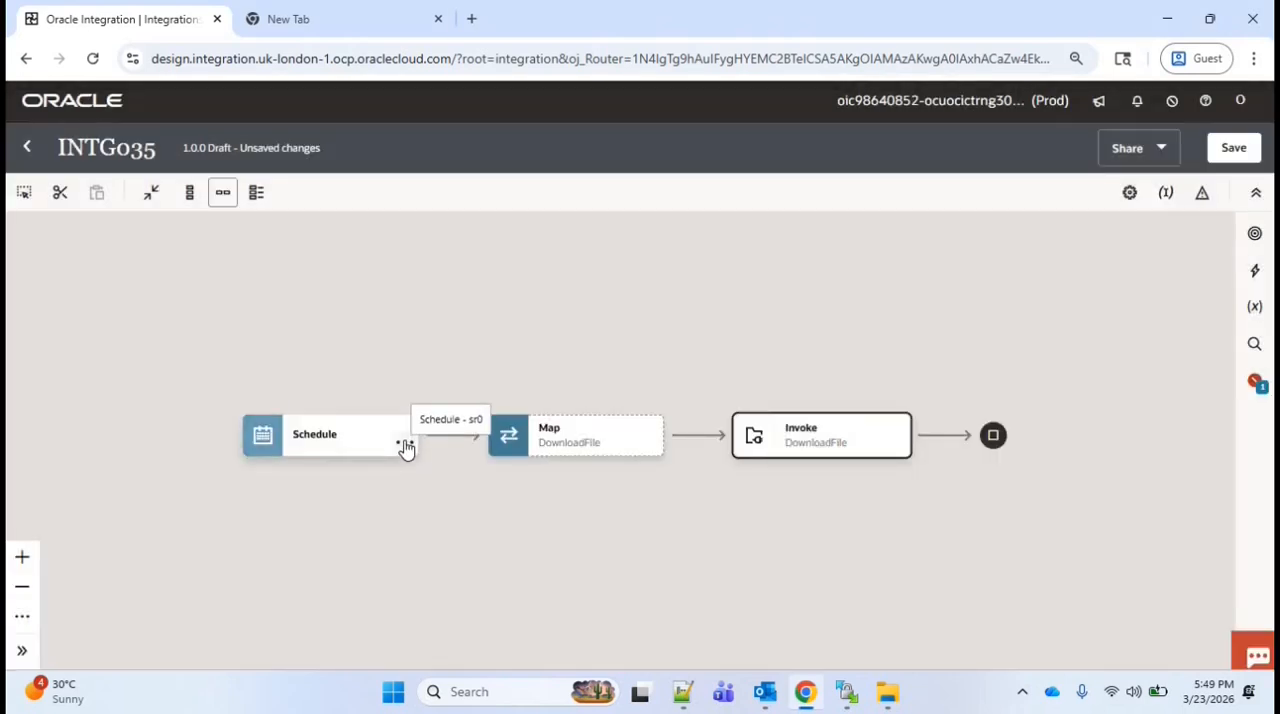
left_click(452, 487)
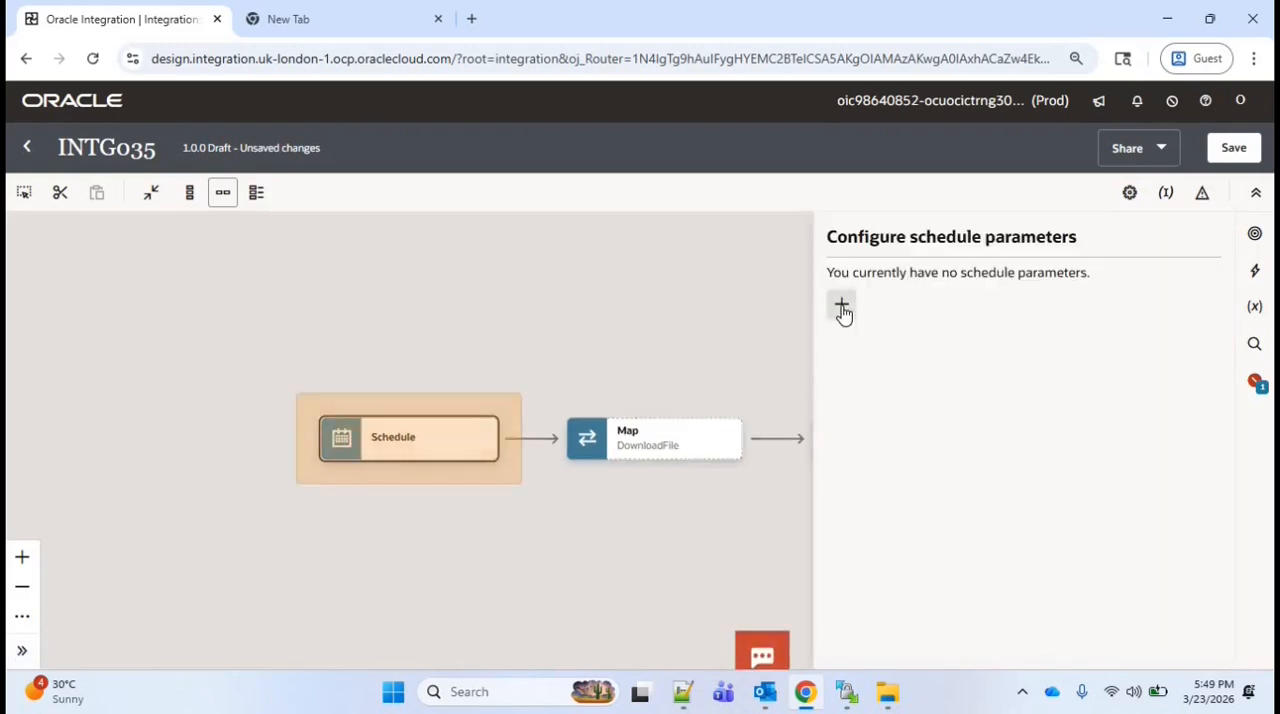
left_click(842, 306)
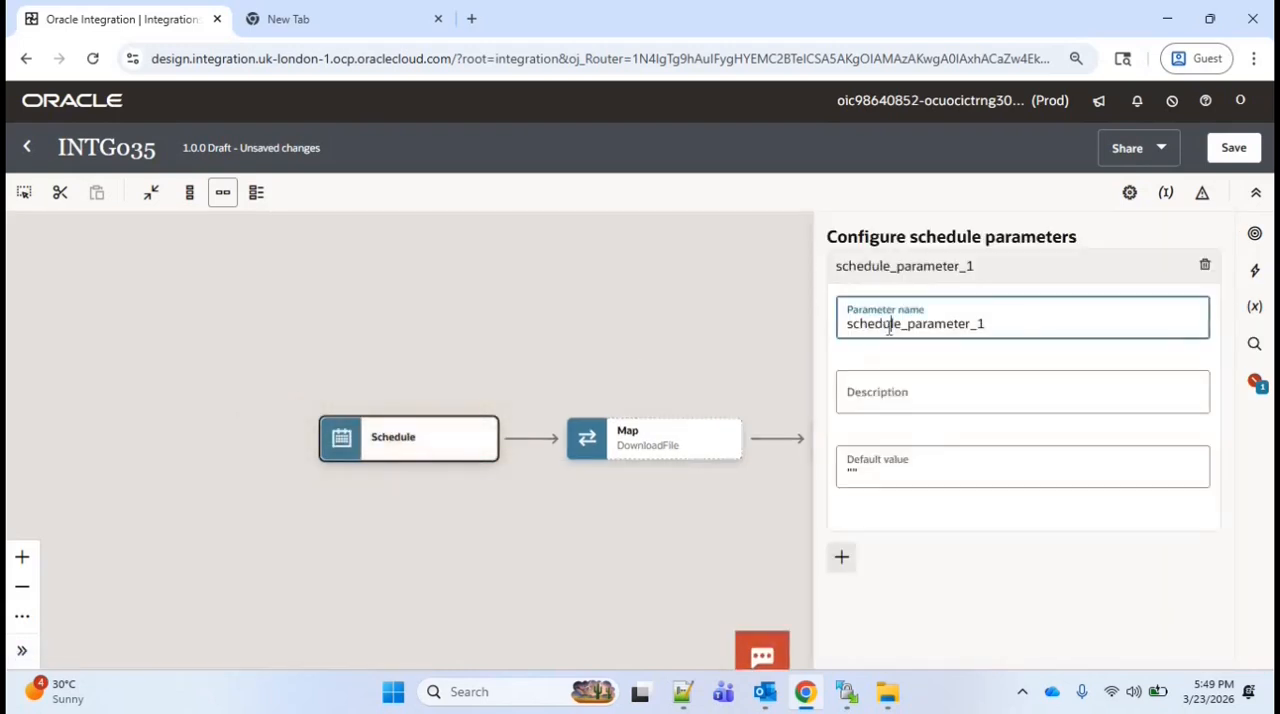
double_click(889, 328)
type("filename")
left_click(842, 557)
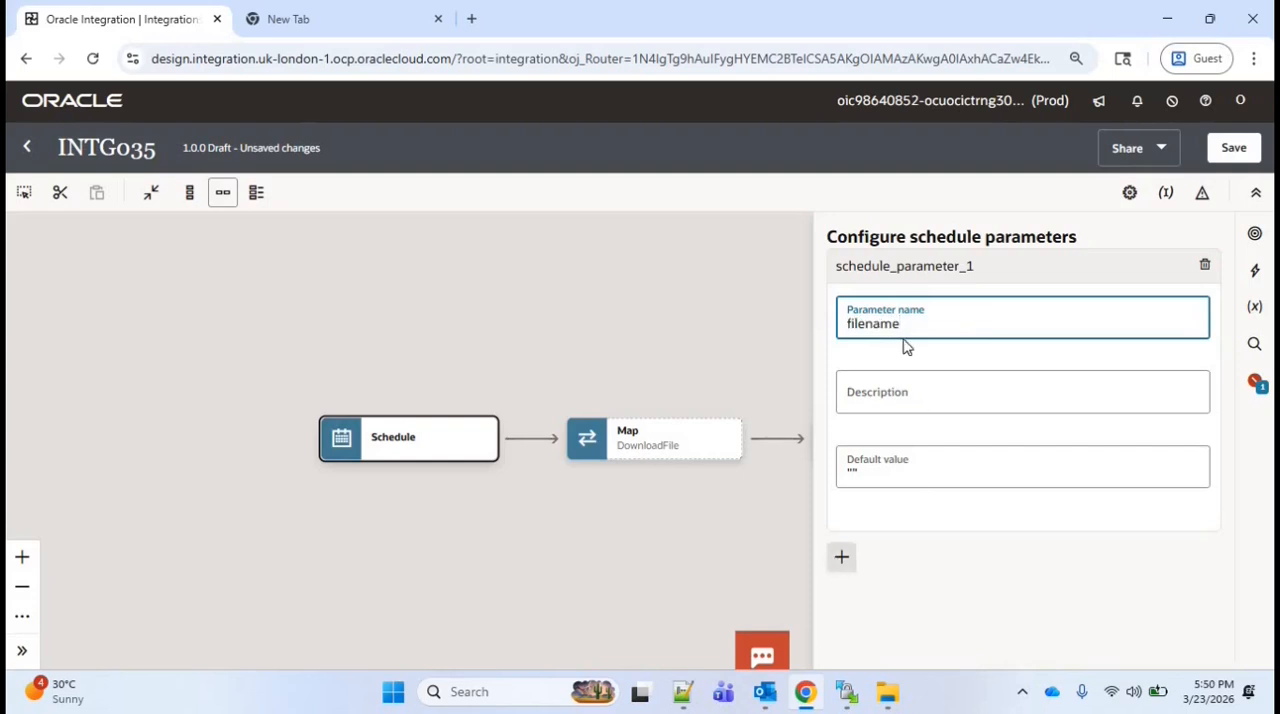
type("filepath")
left_click(764, 345)
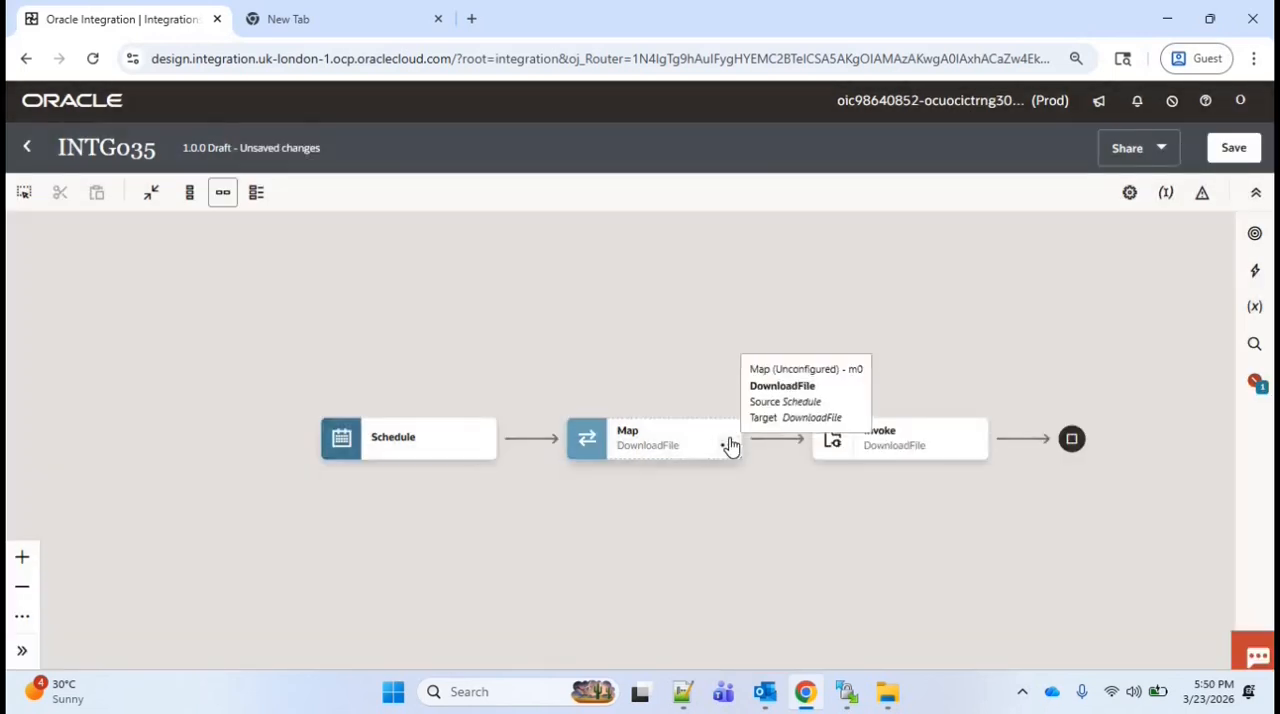
Edit the DownloadFile mapping so filename maps to Filename and filepath maps to Directory under Download Request
left_click(731, 447)
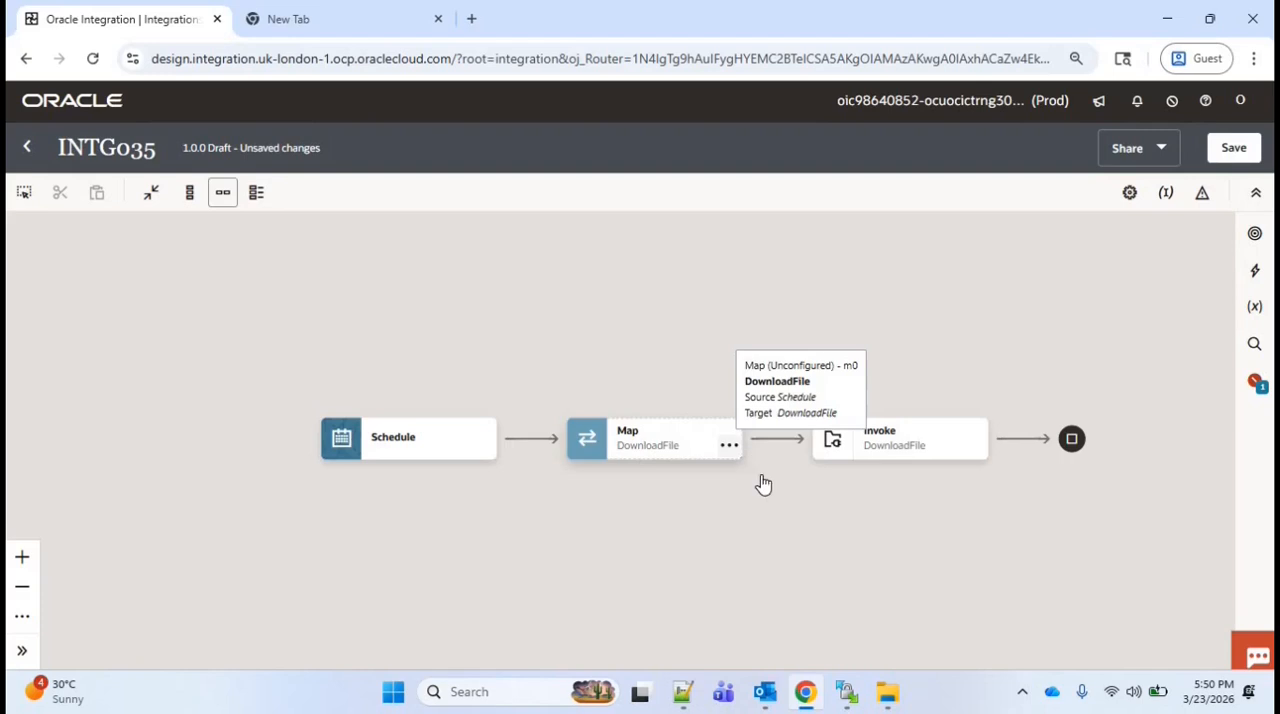
left_click(765, 486)
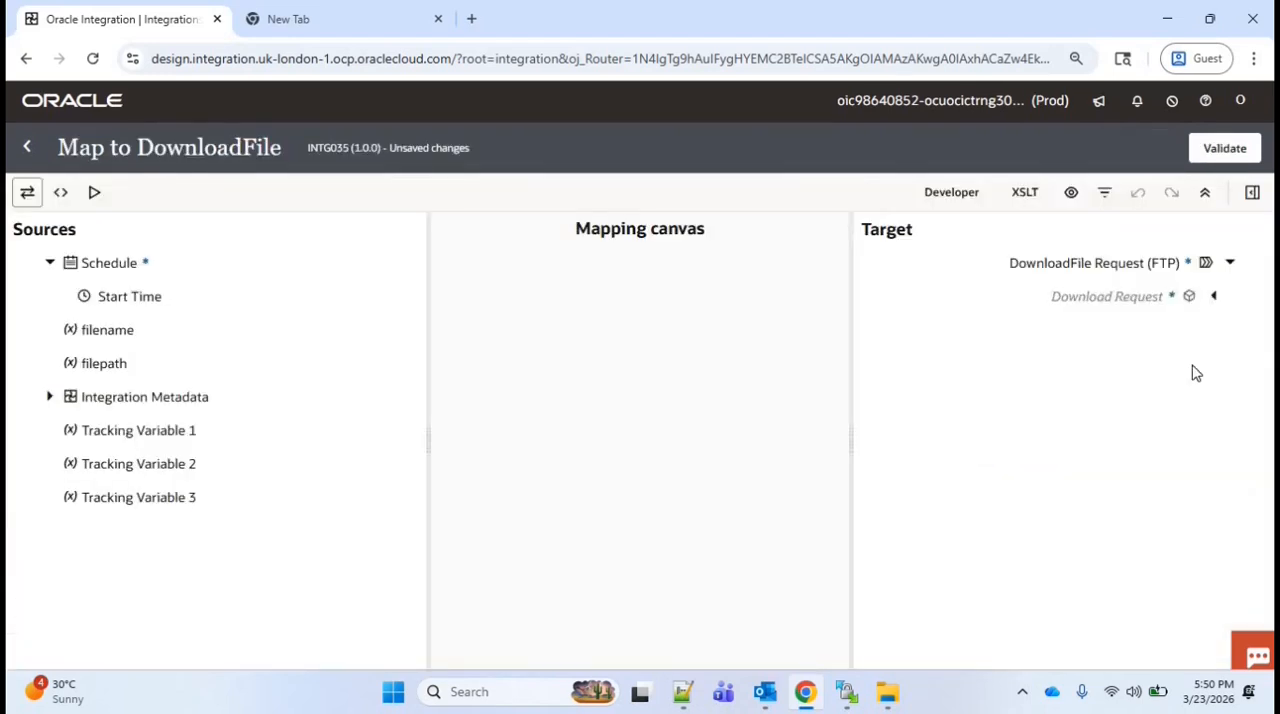
left_click_drag(100, 331, 1107, 330)
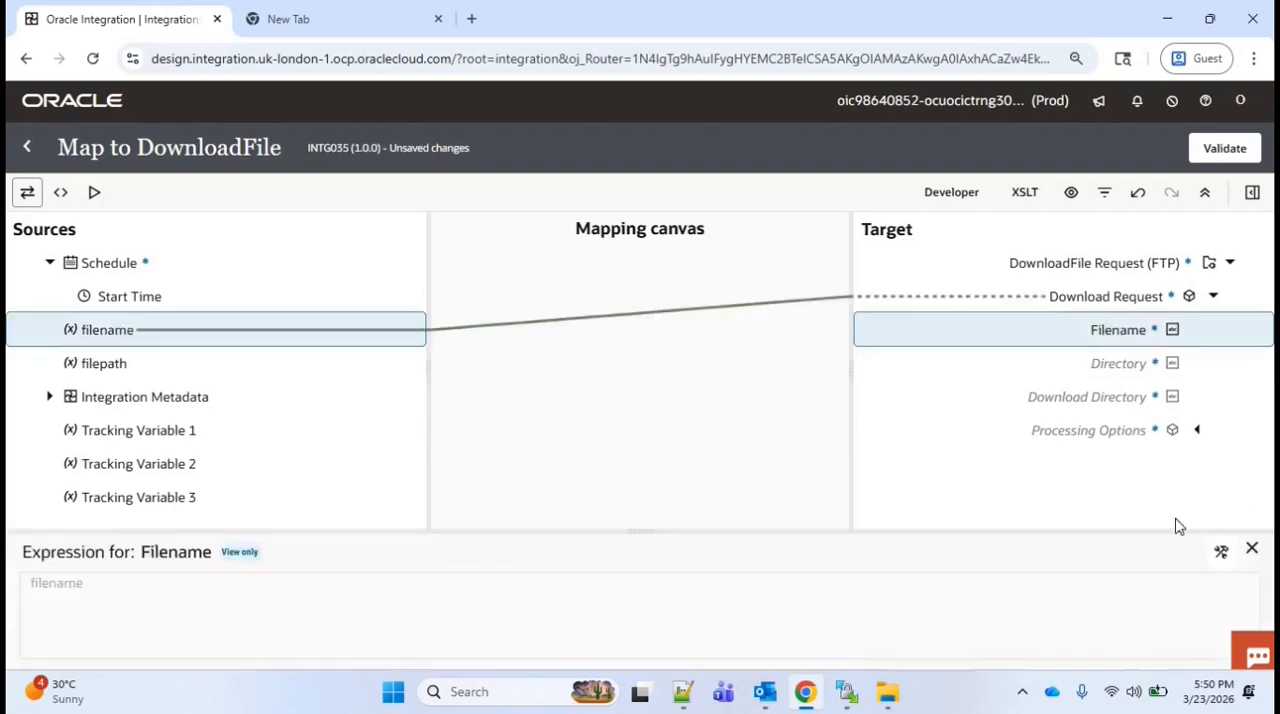
left_click(1251, 548)
left_click_drag(104, 363, 1140, 357)
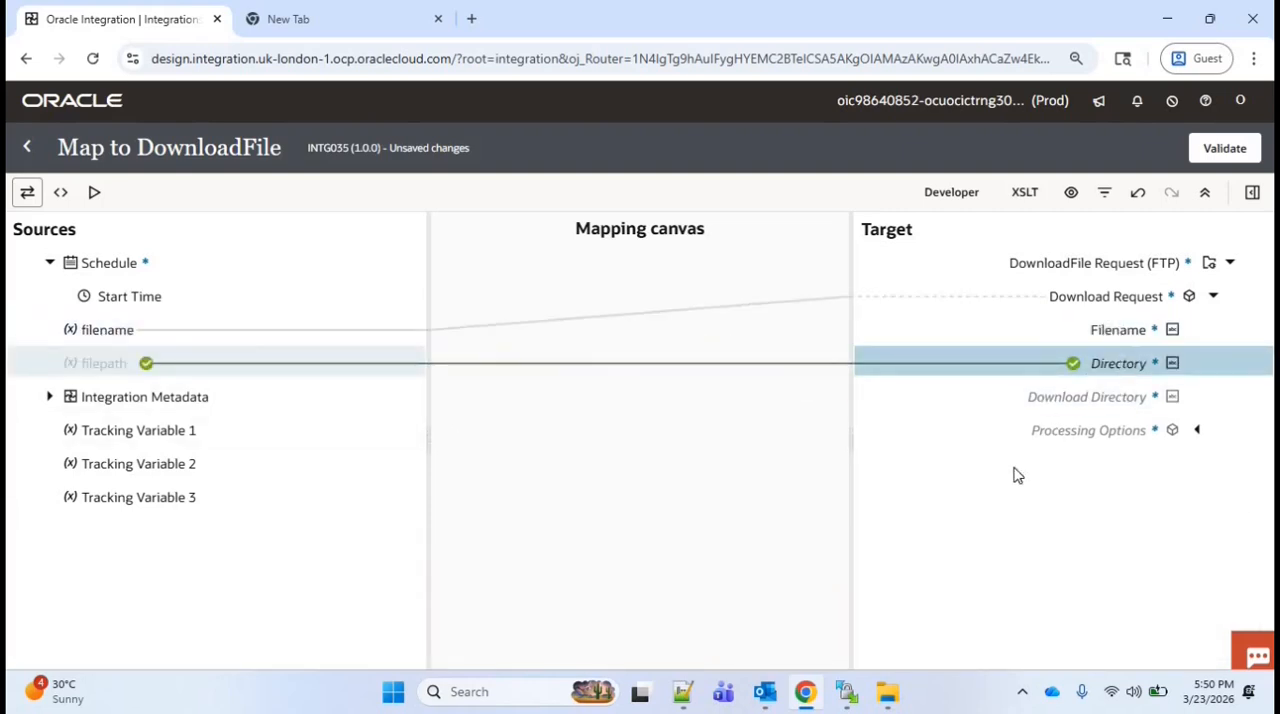
left_click(1251, 549)
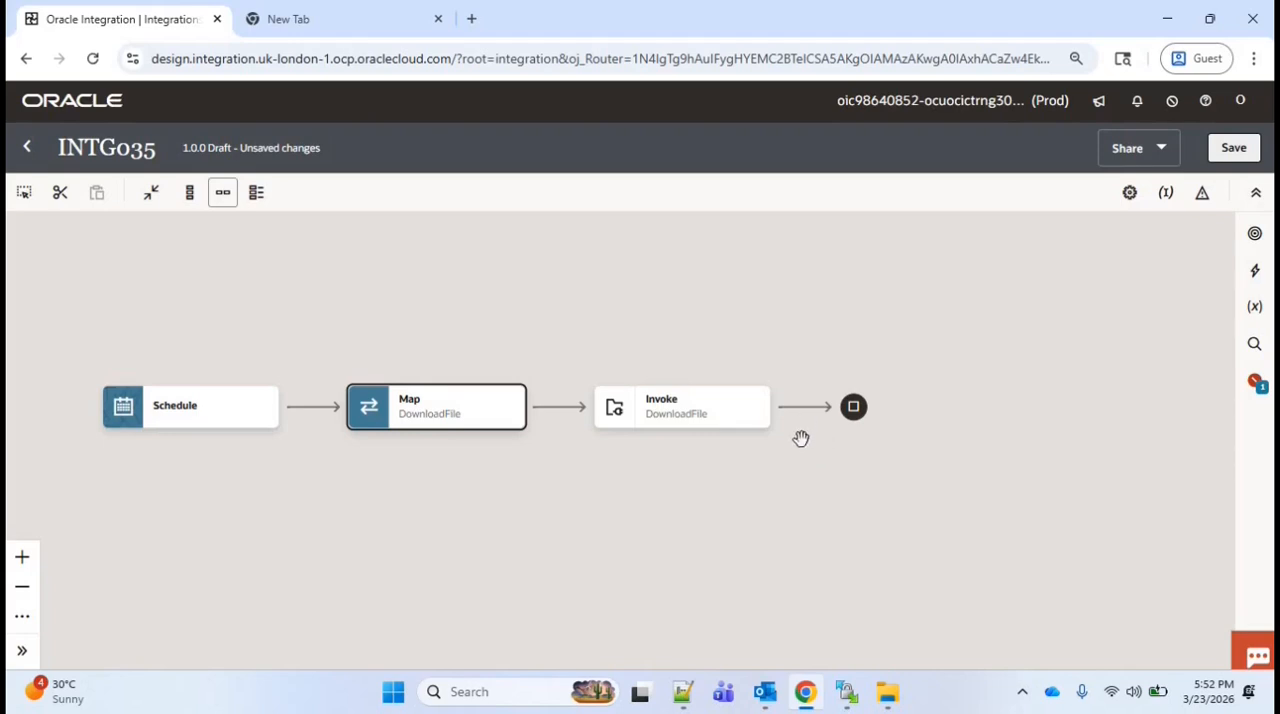
Add a Stage file action after the DownloadFile invoke and name it ReadFileSegments
left_click(803, 406)
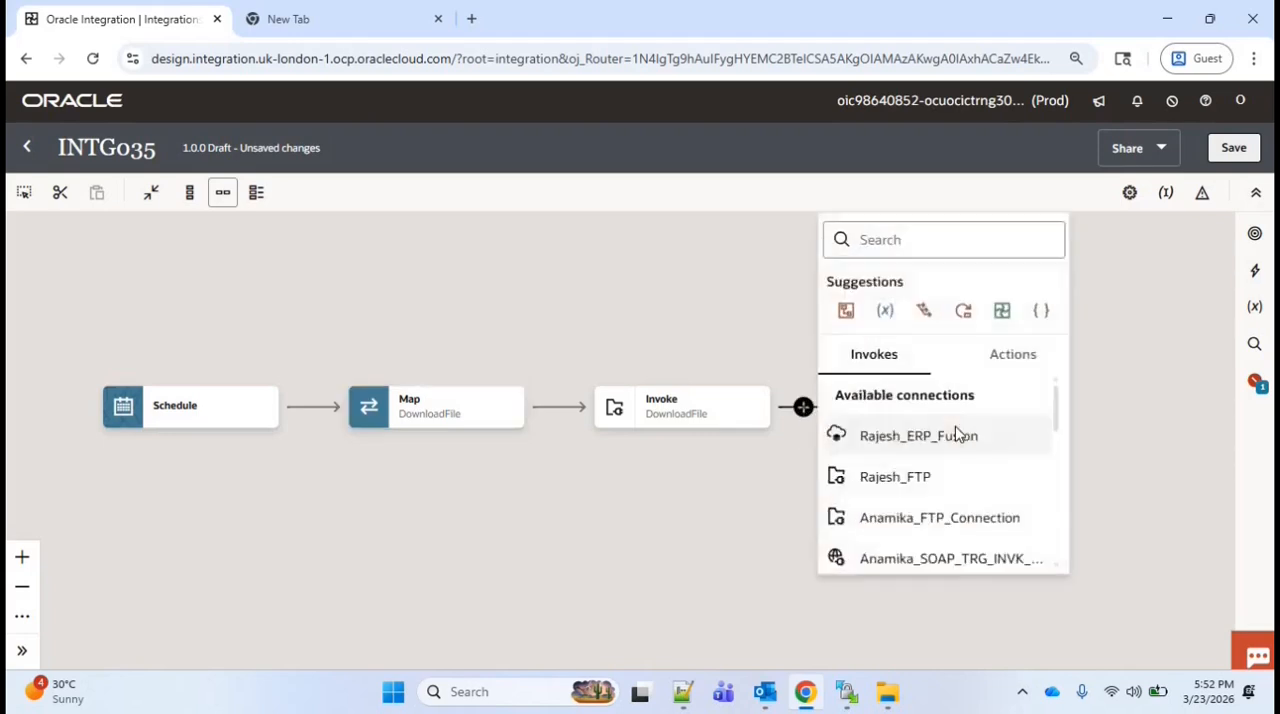
type("st")
key("BackSpace")
type("ag")
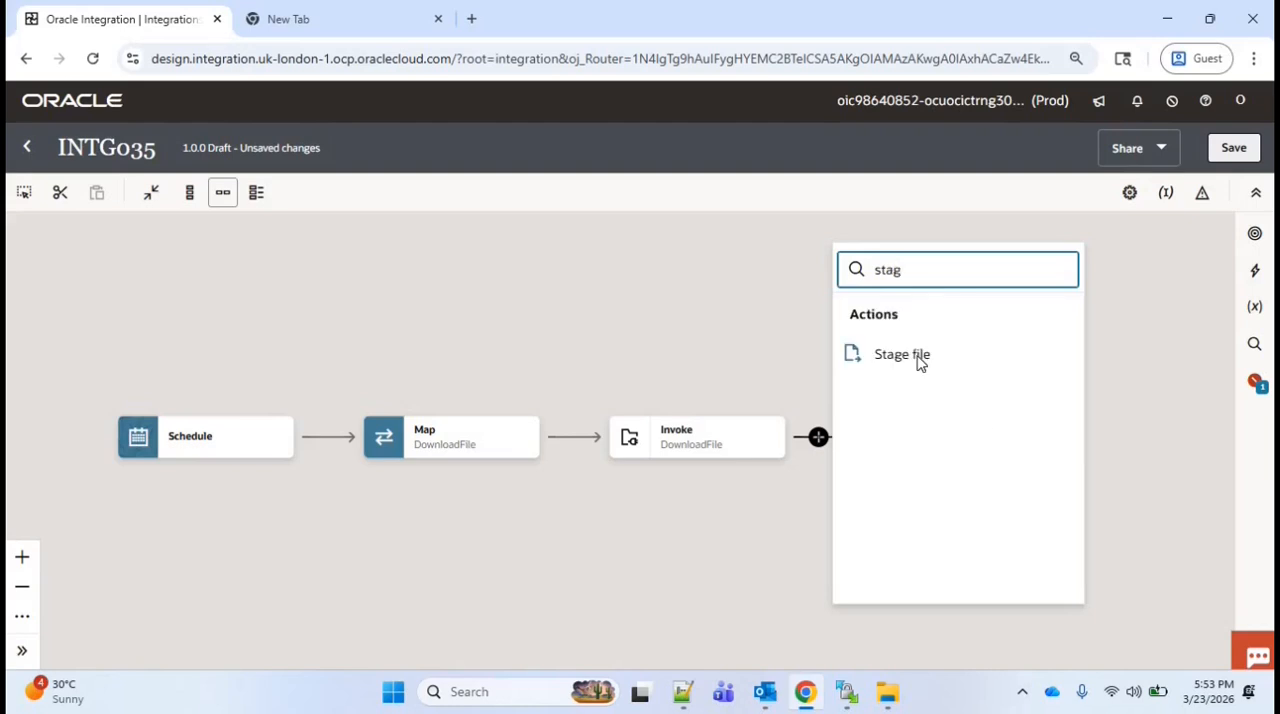
left_click(917, 363)
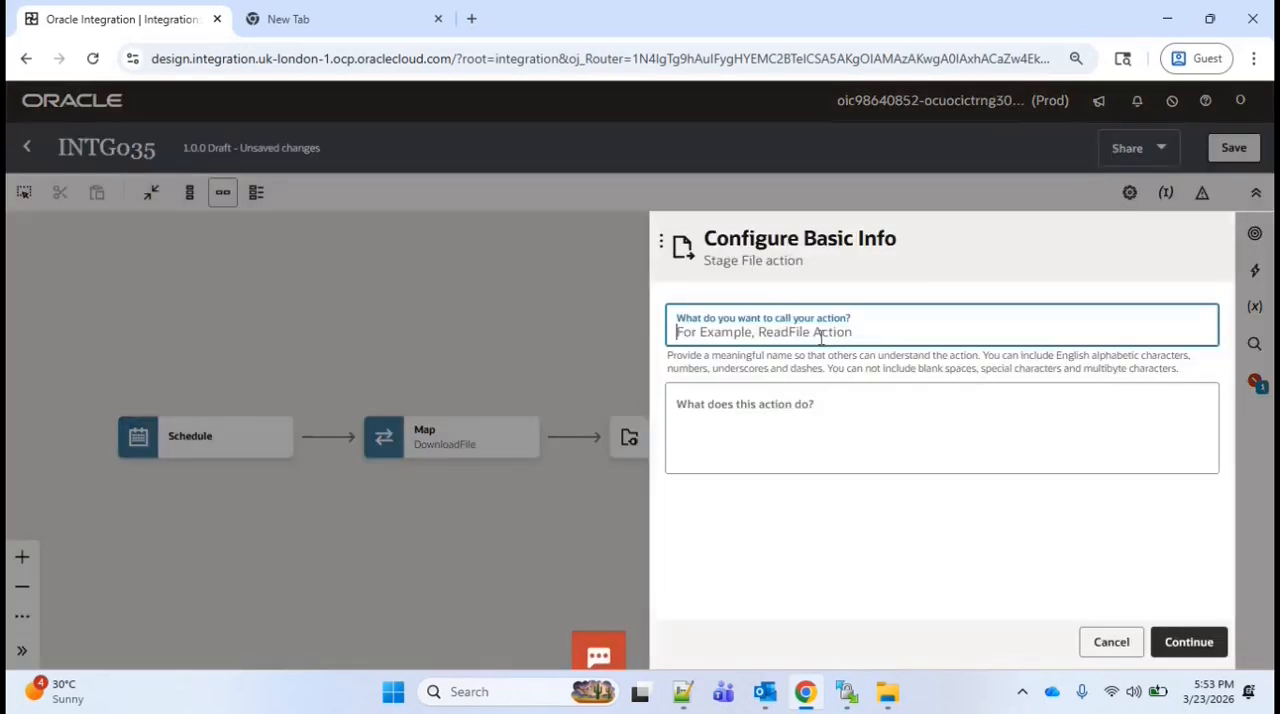
type("ReadFileSegments")
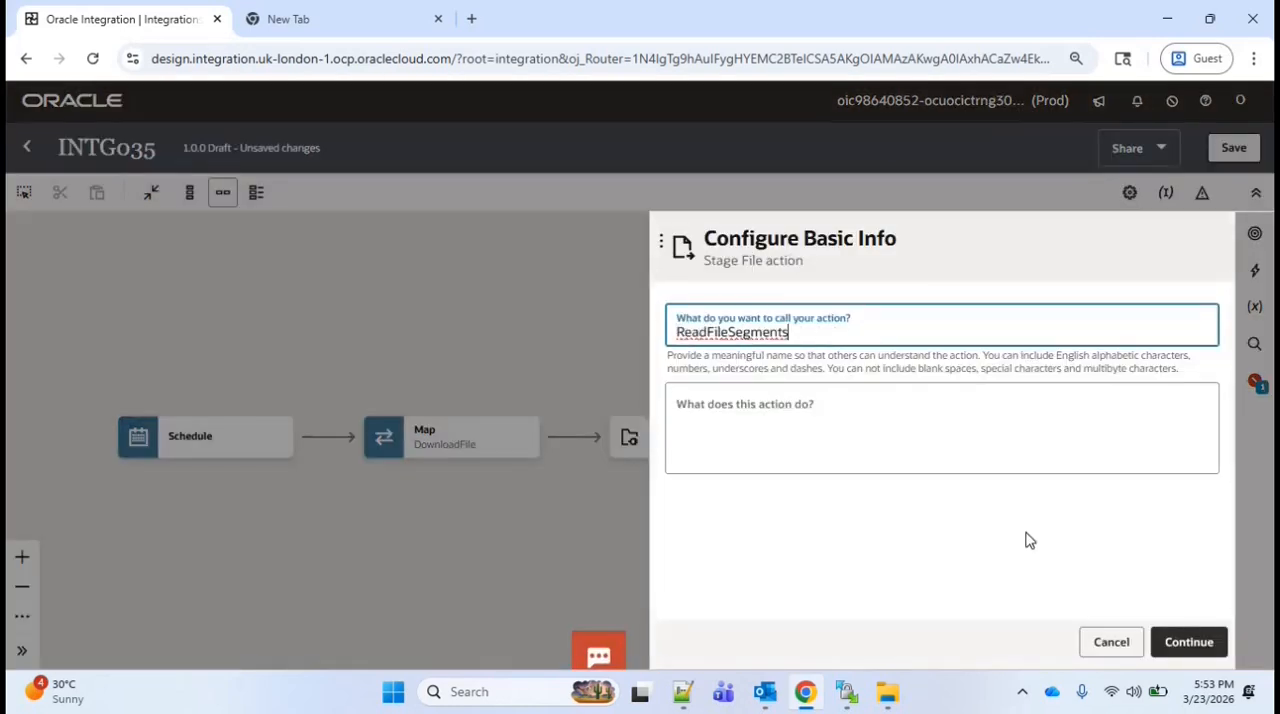
left_click(1186, 645)
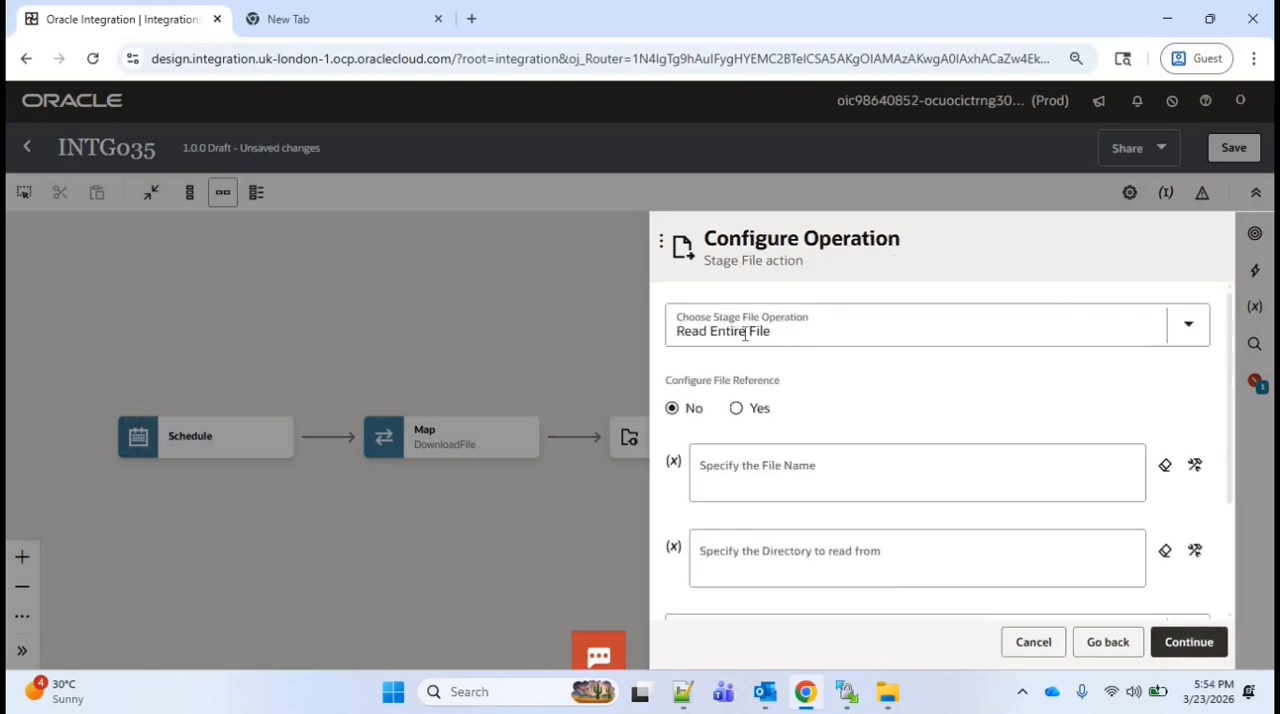
Set the stage file operation to Read File in Segments, enable the file reference, and set the segment size to 200
left_click(744, 334)
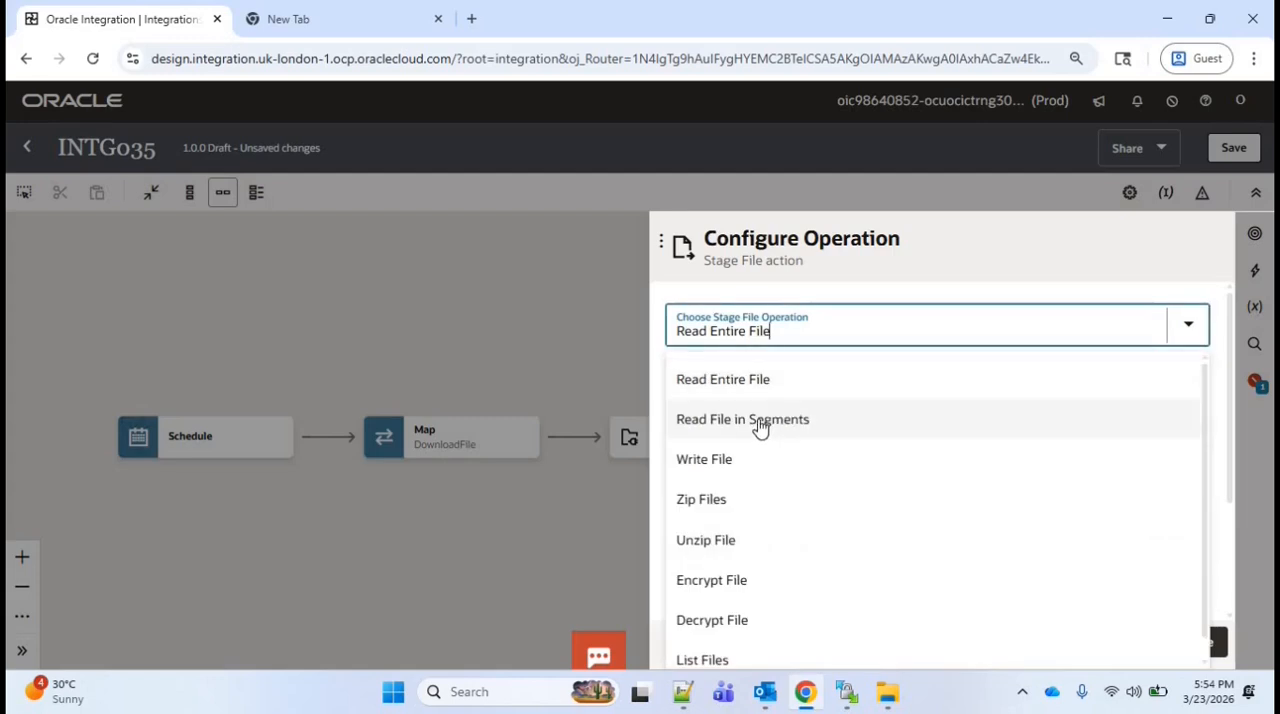
left_click(860, 416)
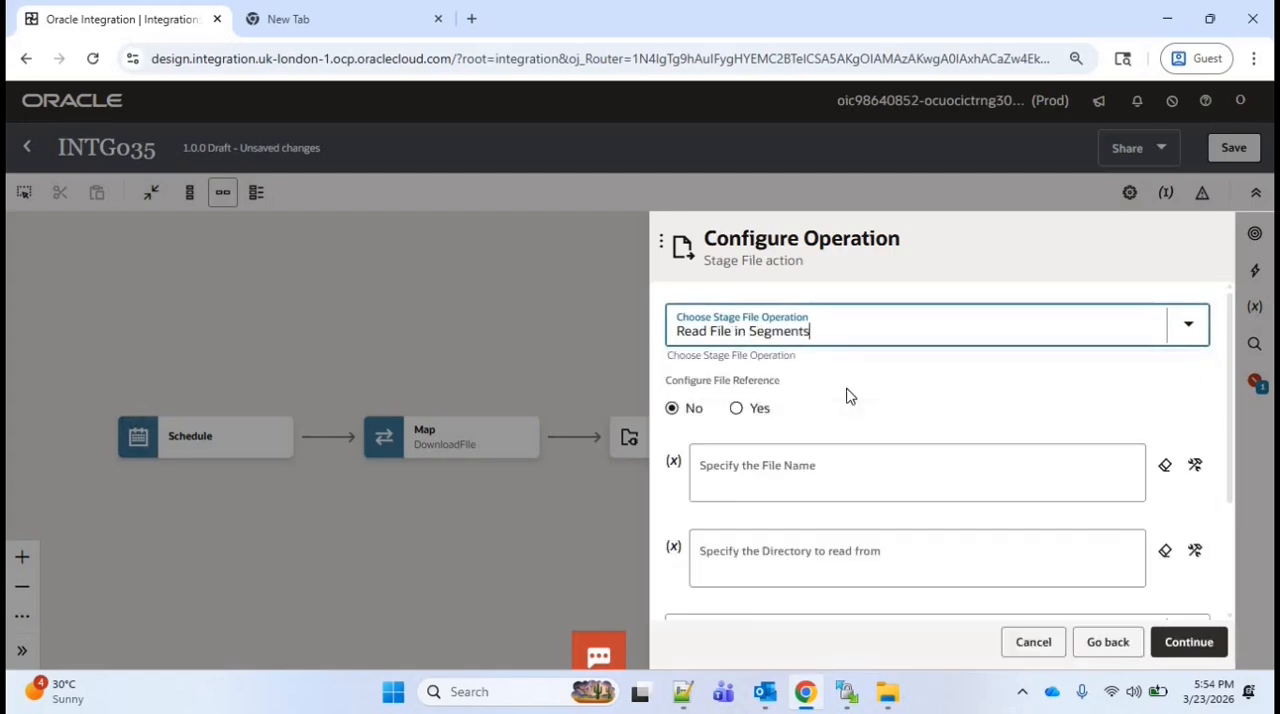
left_click(737, 409)
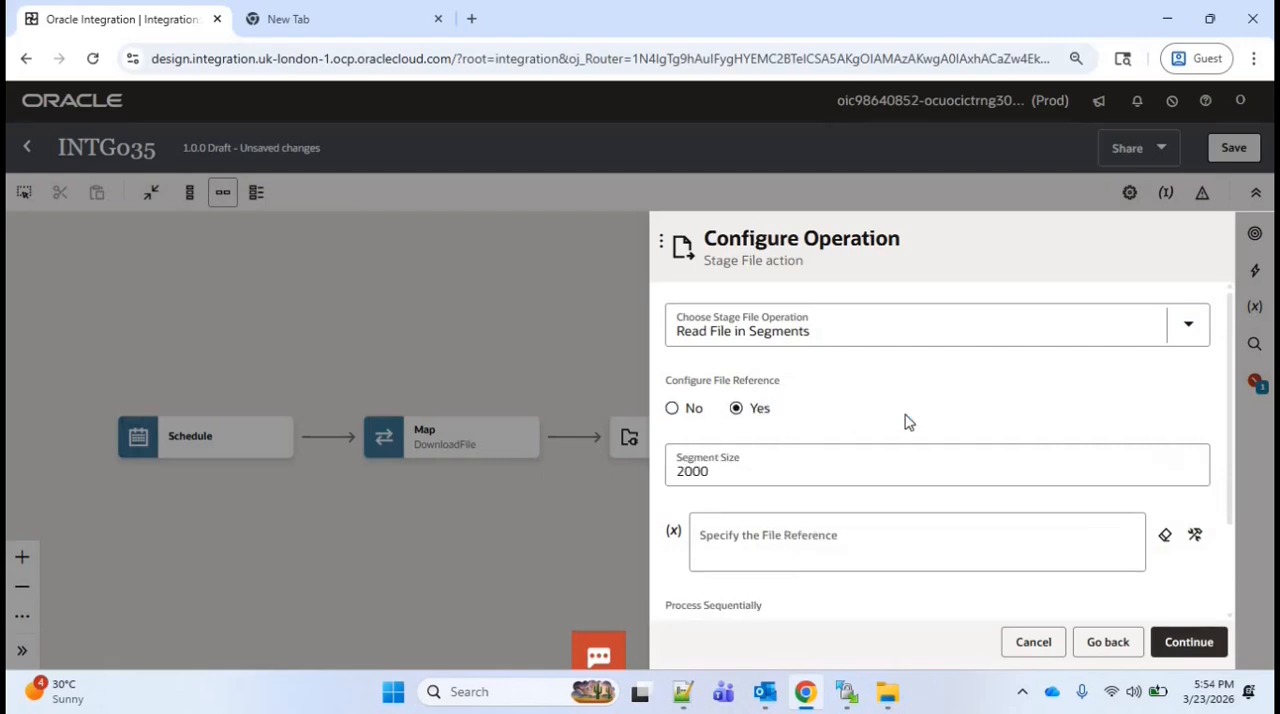
left_click(741, 472)
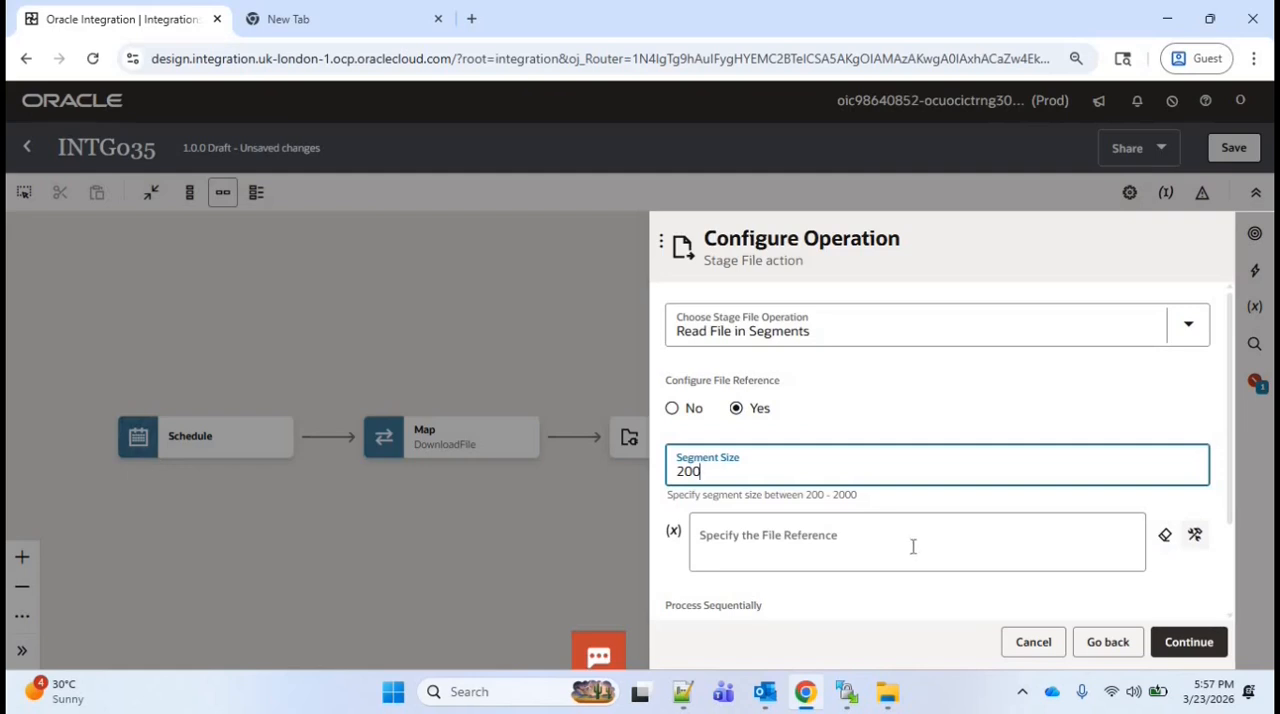
Use FileReference from the DownloadFile response's ICSFile as the stage action's file reference and proceed to the schema options
left_click(1196, 536)
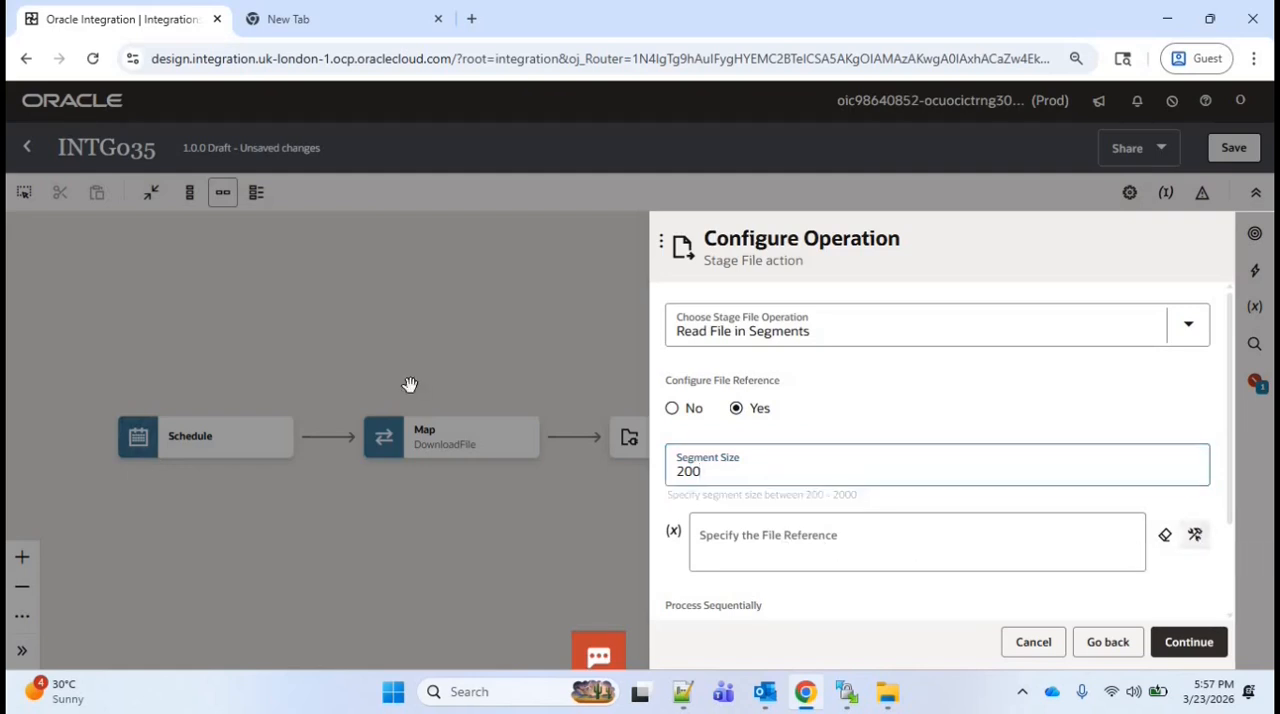
left_click(342, 390)
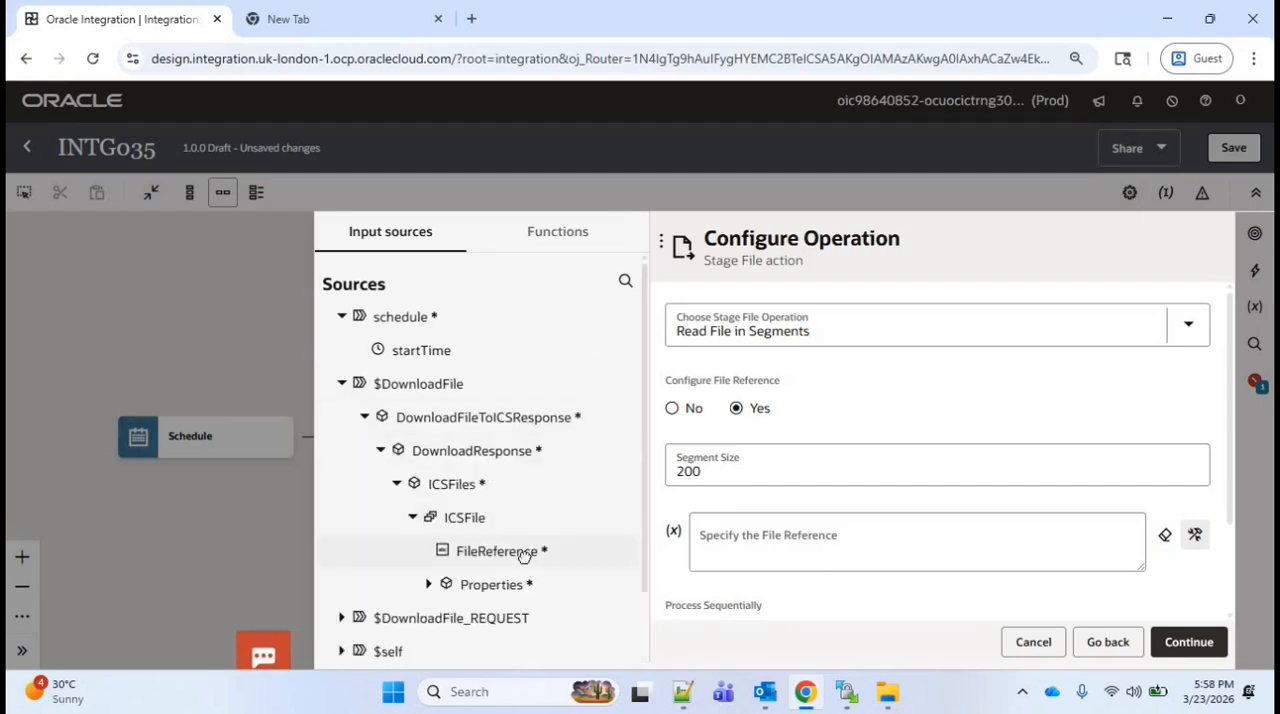
left_click_drag(522, 552, 760, 540)
scroll(1190, 600, "down", 1)
left_click(1189, 642)
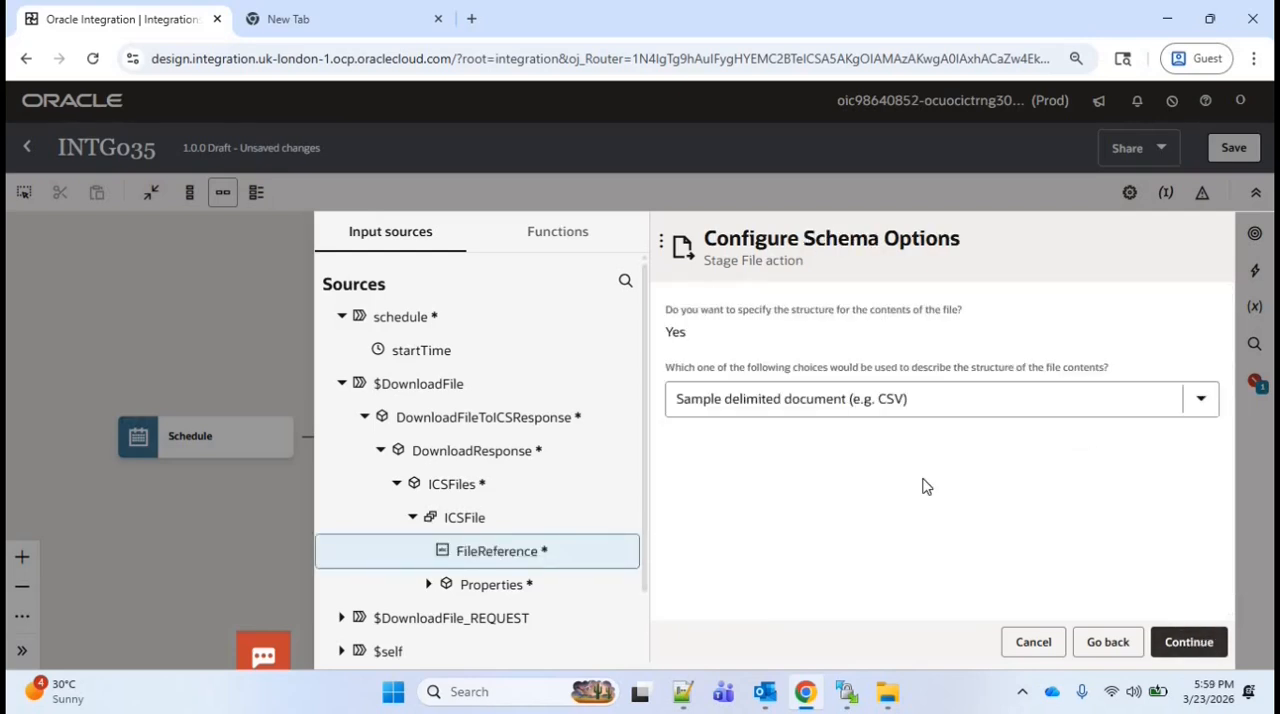
Describe the file structure with a sample delimited document, using AP_Invoices.csv from the Documents folder
left_click(1205, 645)
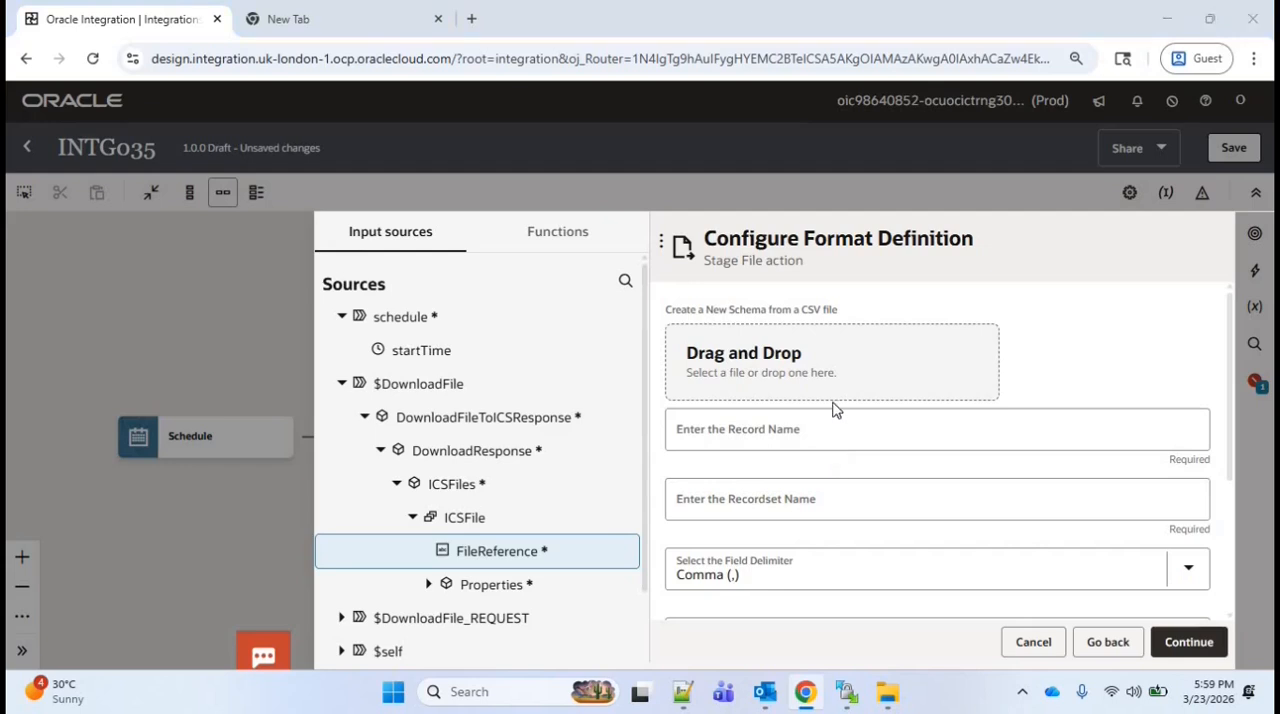
left_click(834, 392)
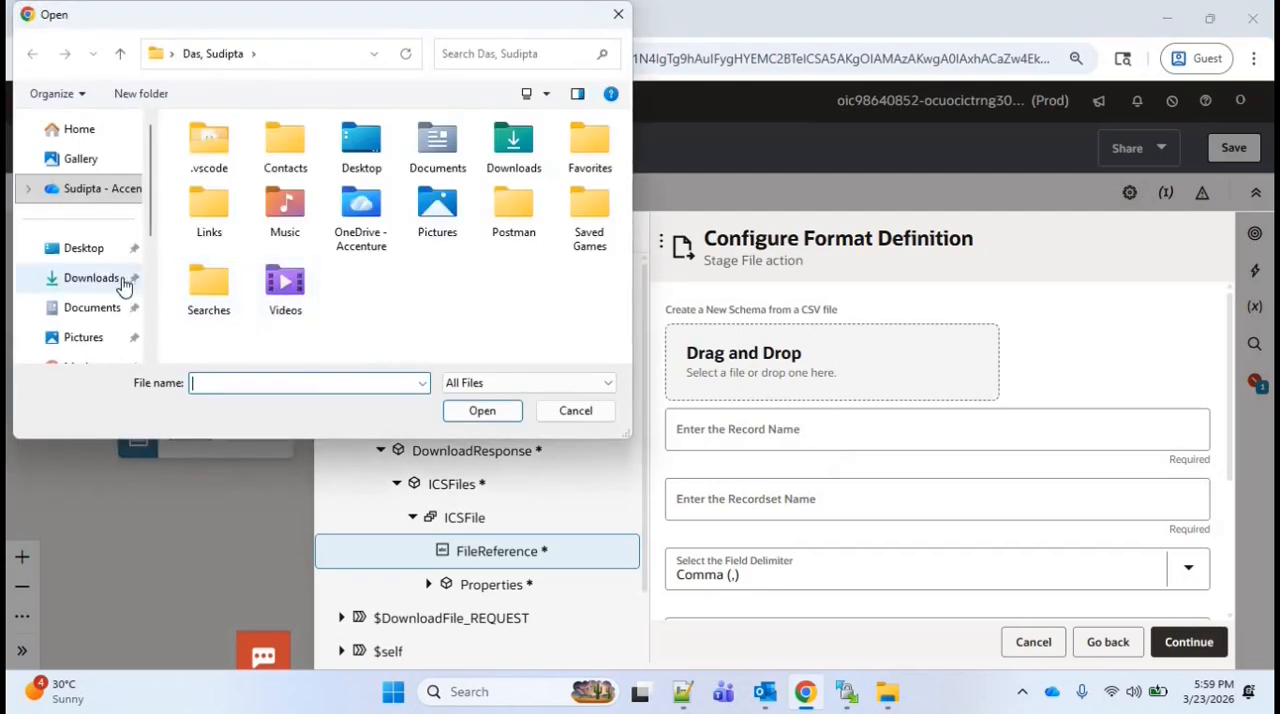
left_click(92, 307)
left_click(482, 411)
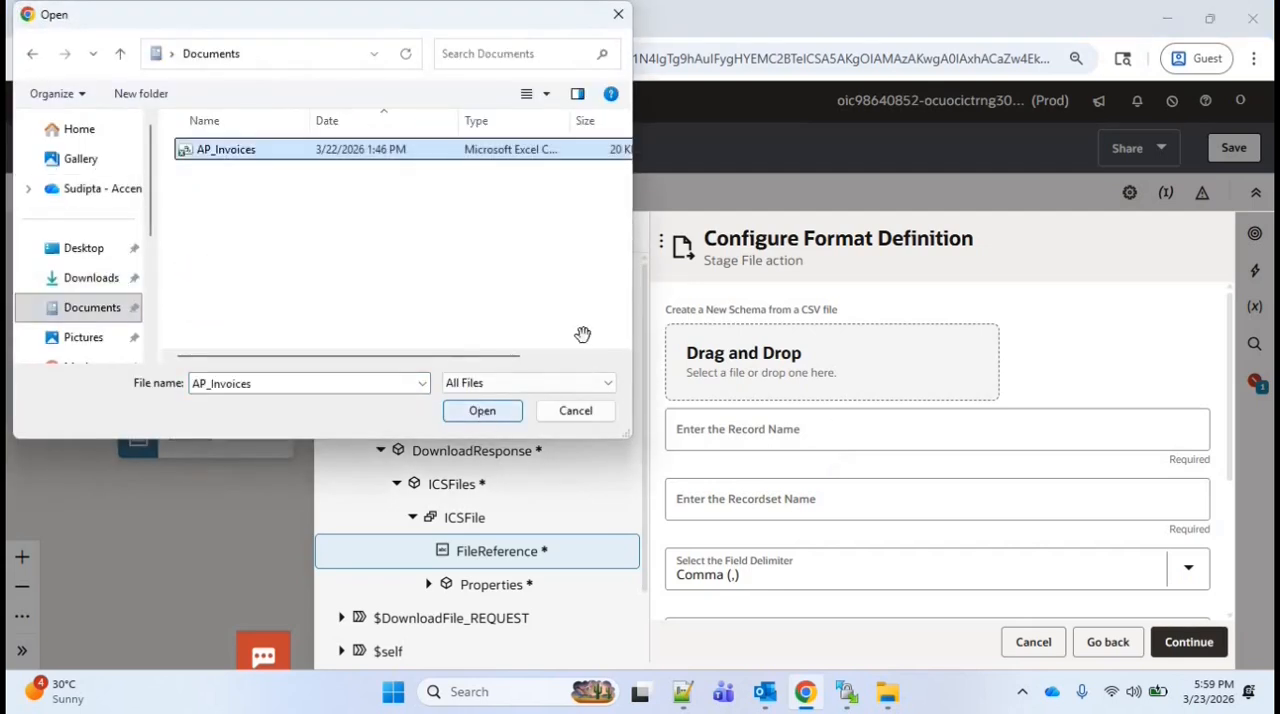
Name the record Rec and the recordset RecSet, and finish the ReadFileSegments configuration
left_click(792, 378)
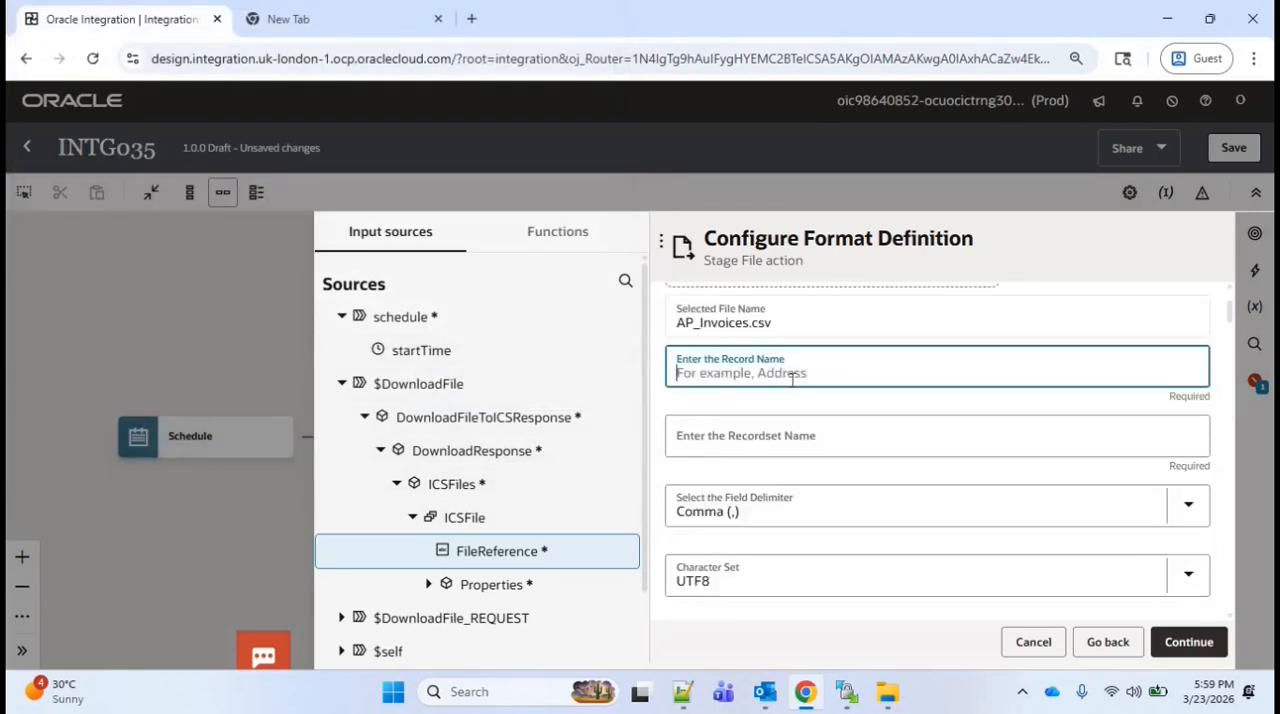
type("Rec")
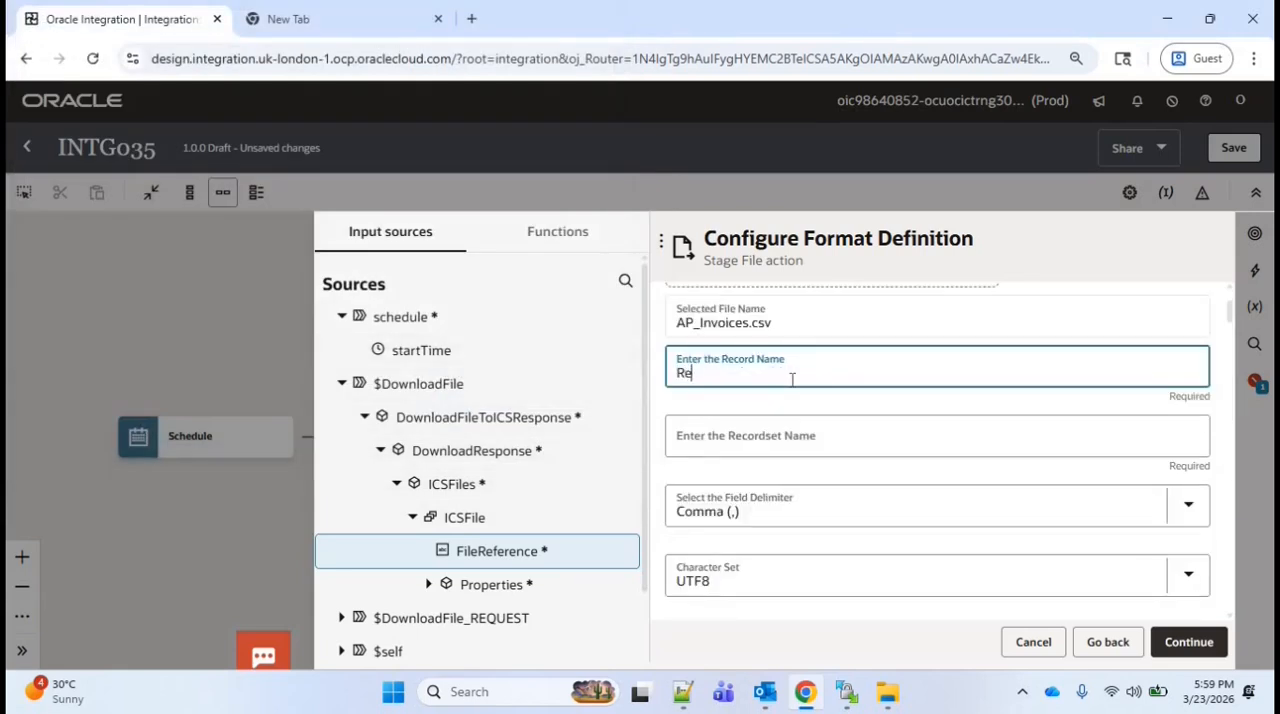
key("Tab")
type("RecSet")
left_click_drag(1231, 311, 1232, 343)
scroll(837, 405, "down", 3)
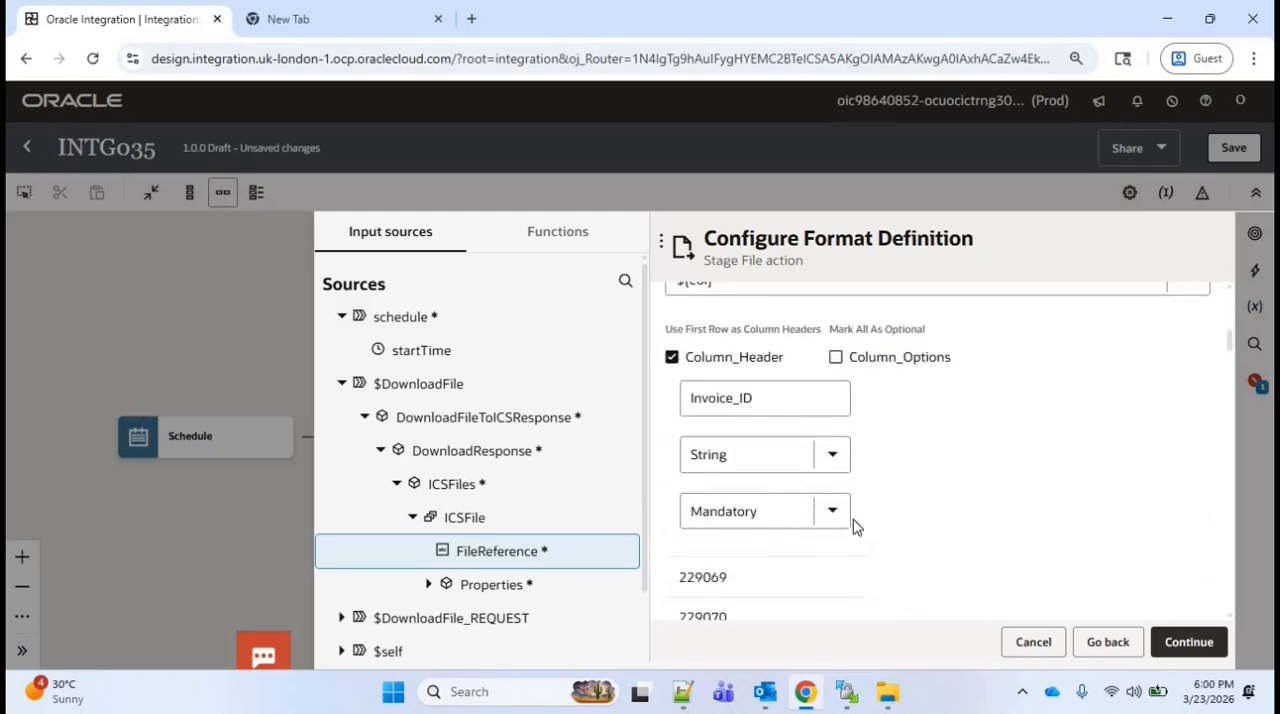
left_click(1197, 647)
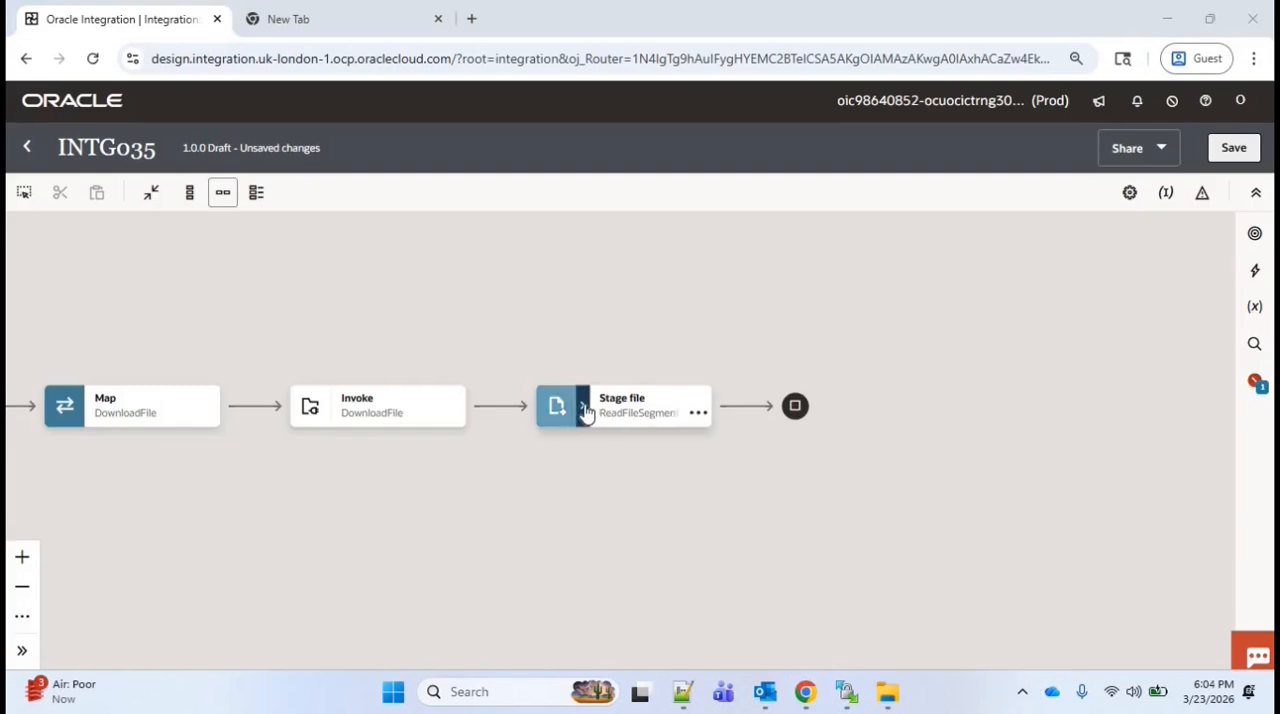
Expand the ReadFileSegments stage file action and add a For each action inside it
left_click(583, 410)
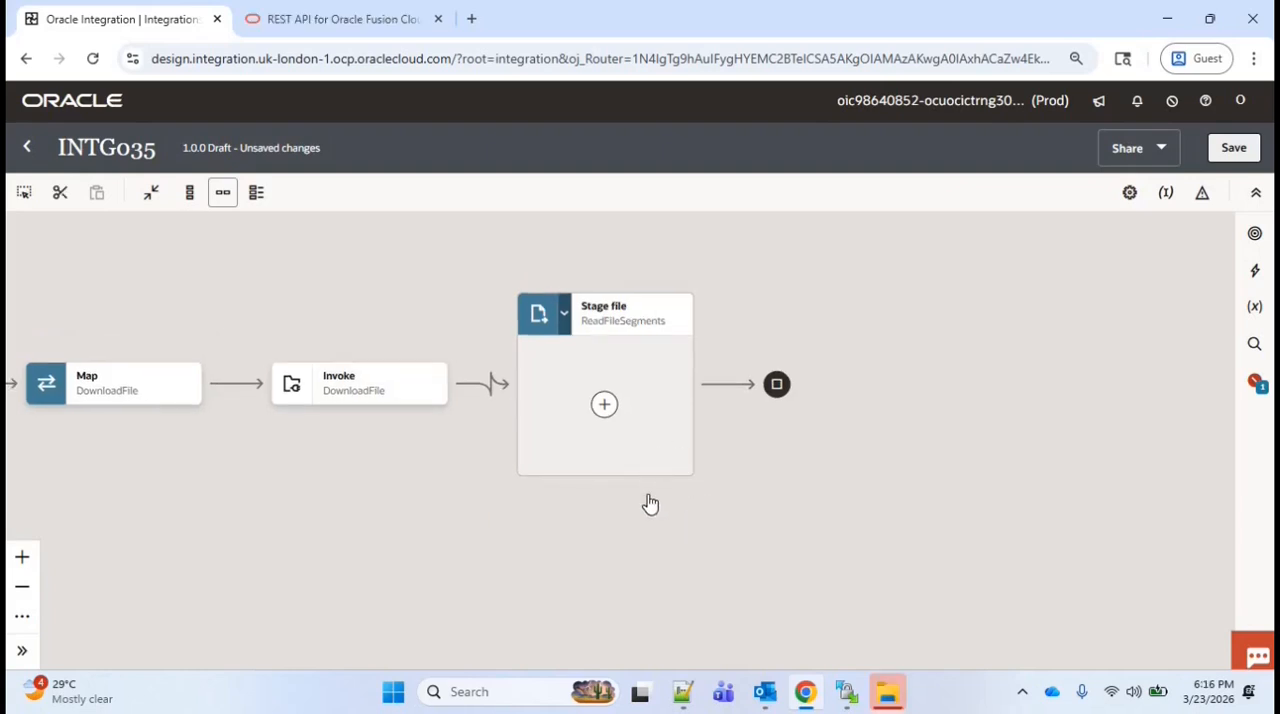
left_click(605, 405)
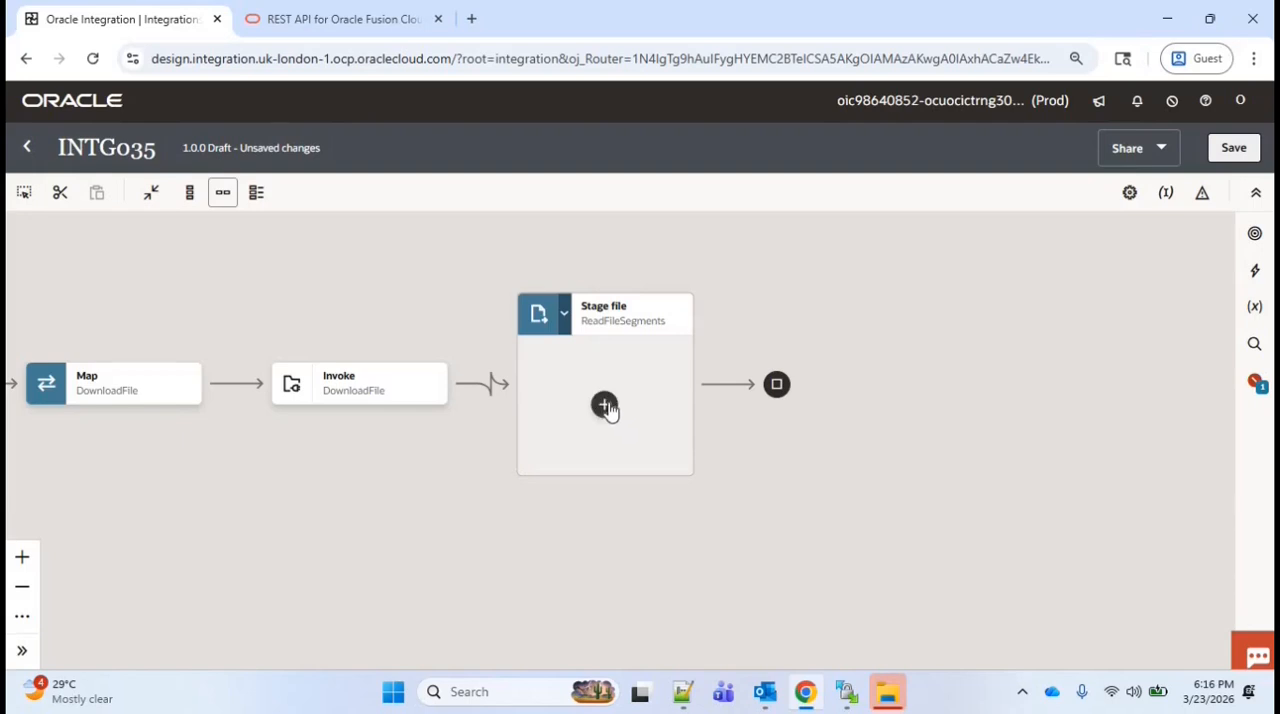
type("FOR")
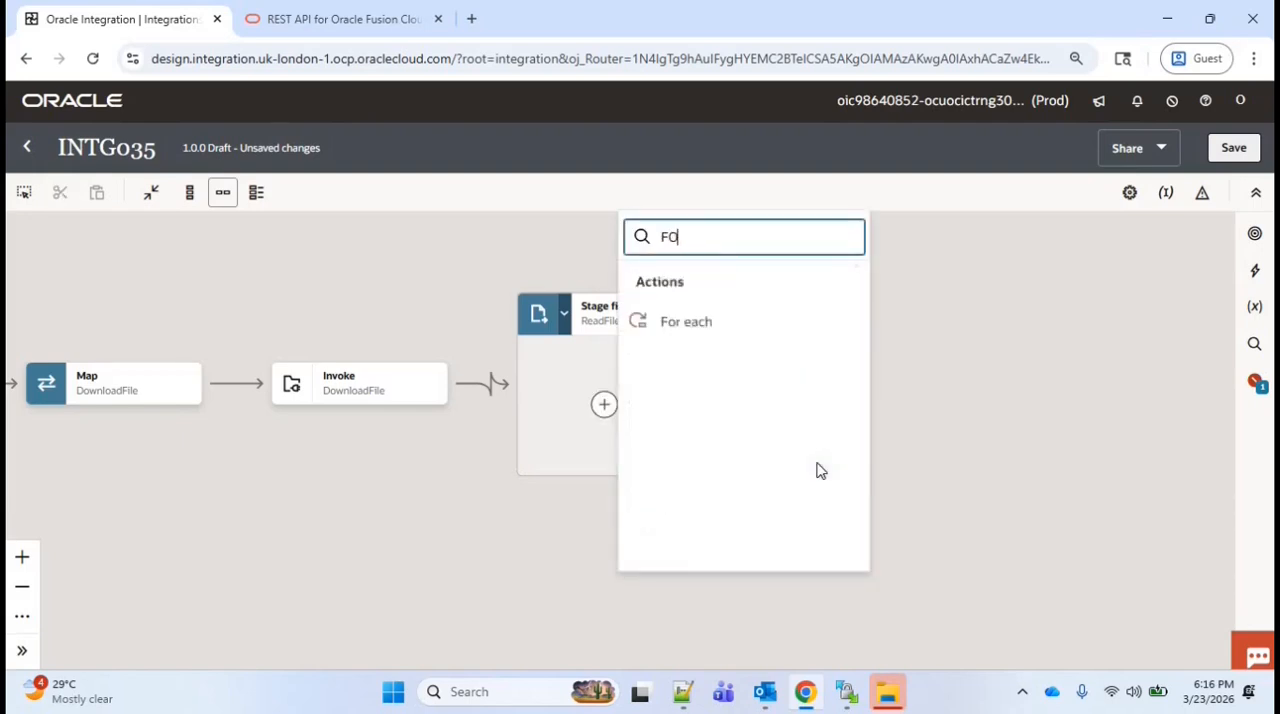
left_click(723, 330)
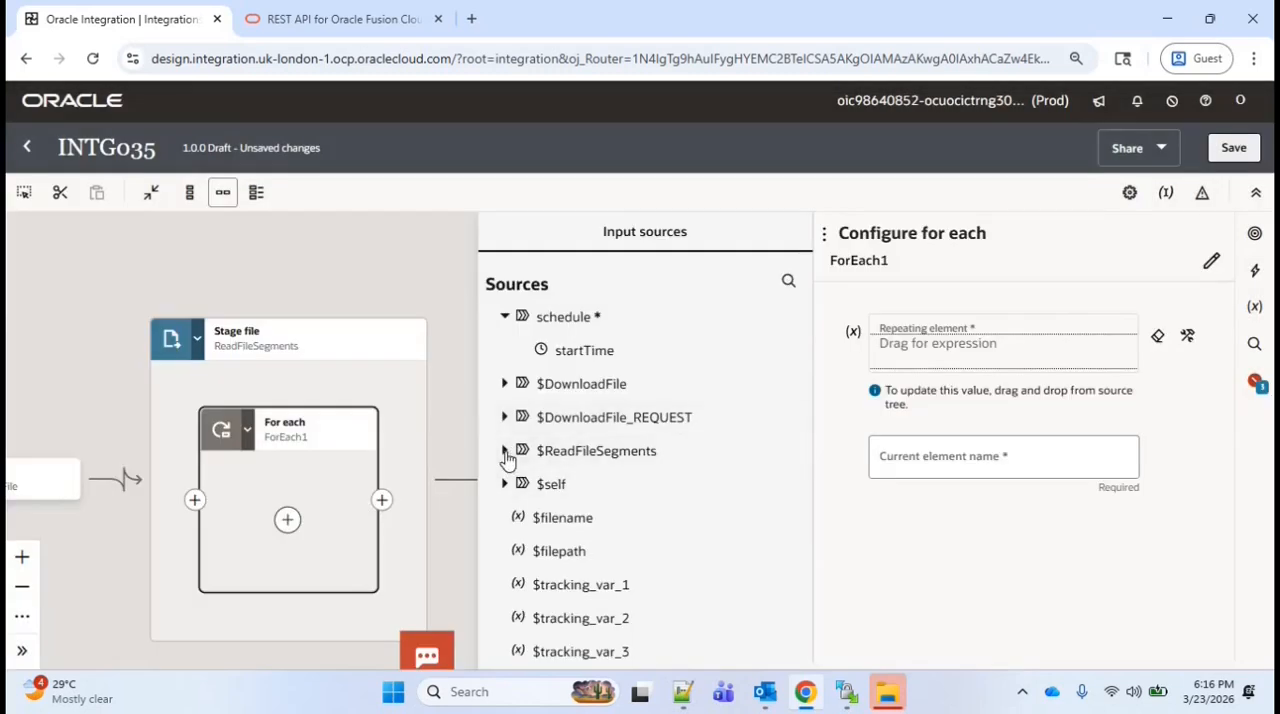
Map Rec from the ReadFileSegments response's RecSet as the repeating element of ForEach1
left_click(505, 451)
left_click(528, 484)
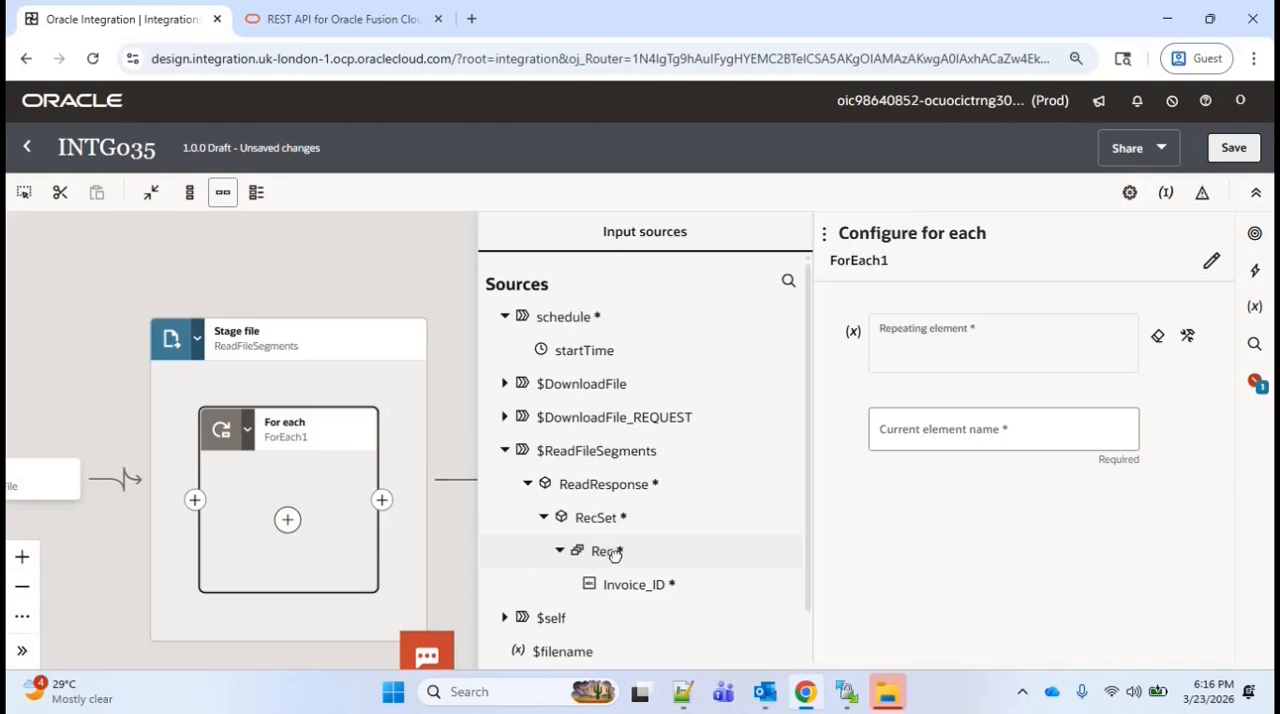
left_click_drag(613, 555, 944, 347)
left_click(437, 303)
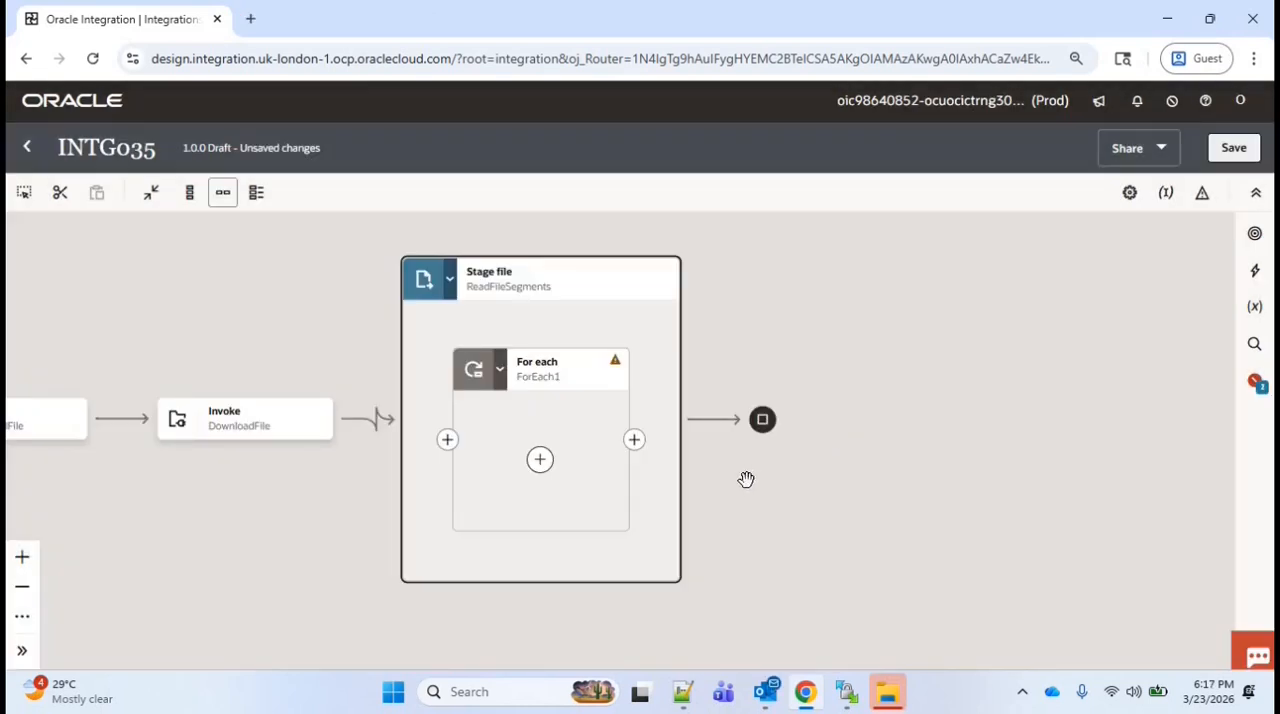
Search Google in a separate browser tab for "update ap invoices using rest api in oracle erp"
key("ctrl+t")
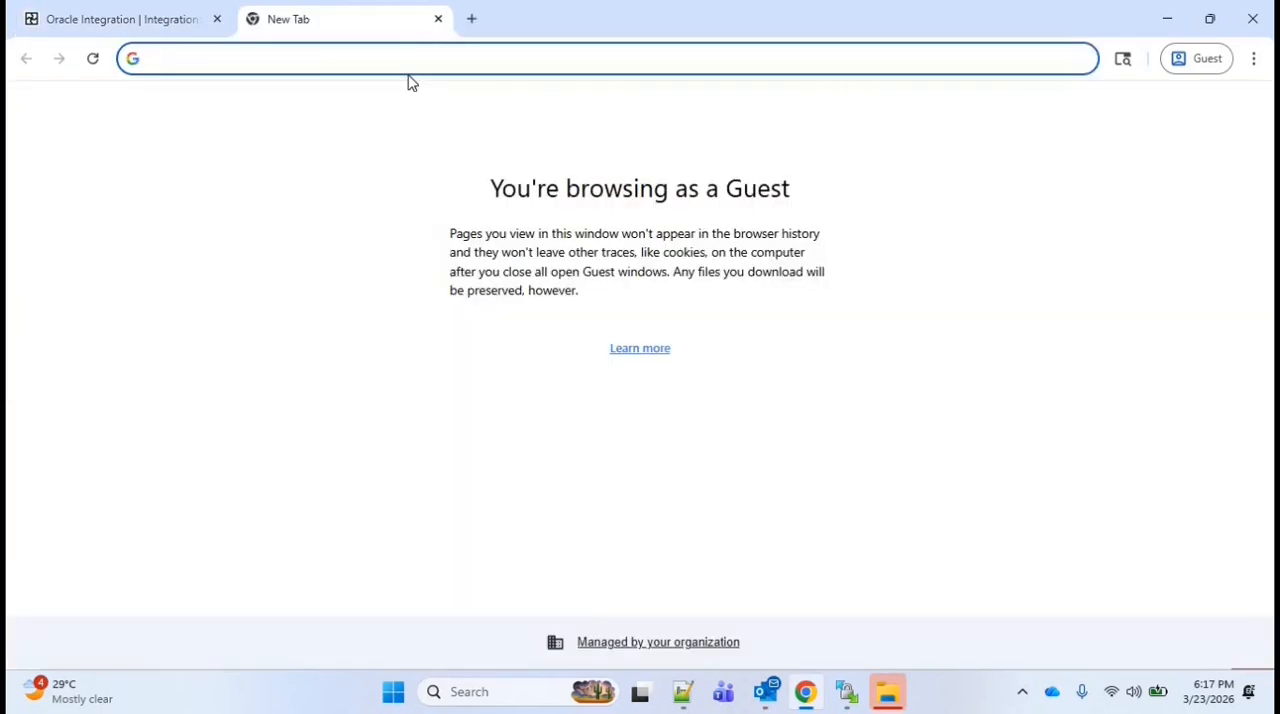
type("update ap invoices using rest api in oracle erp")
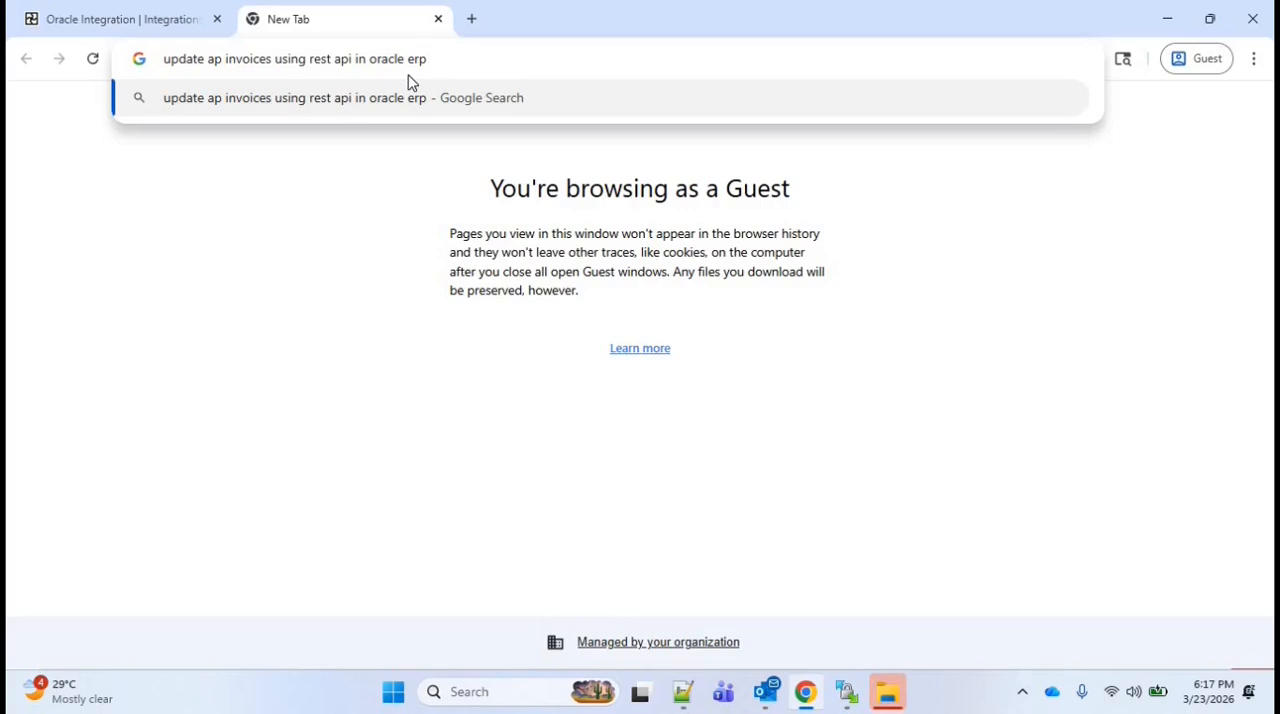
key("Return")
scroll(343, 343, "down", 5)
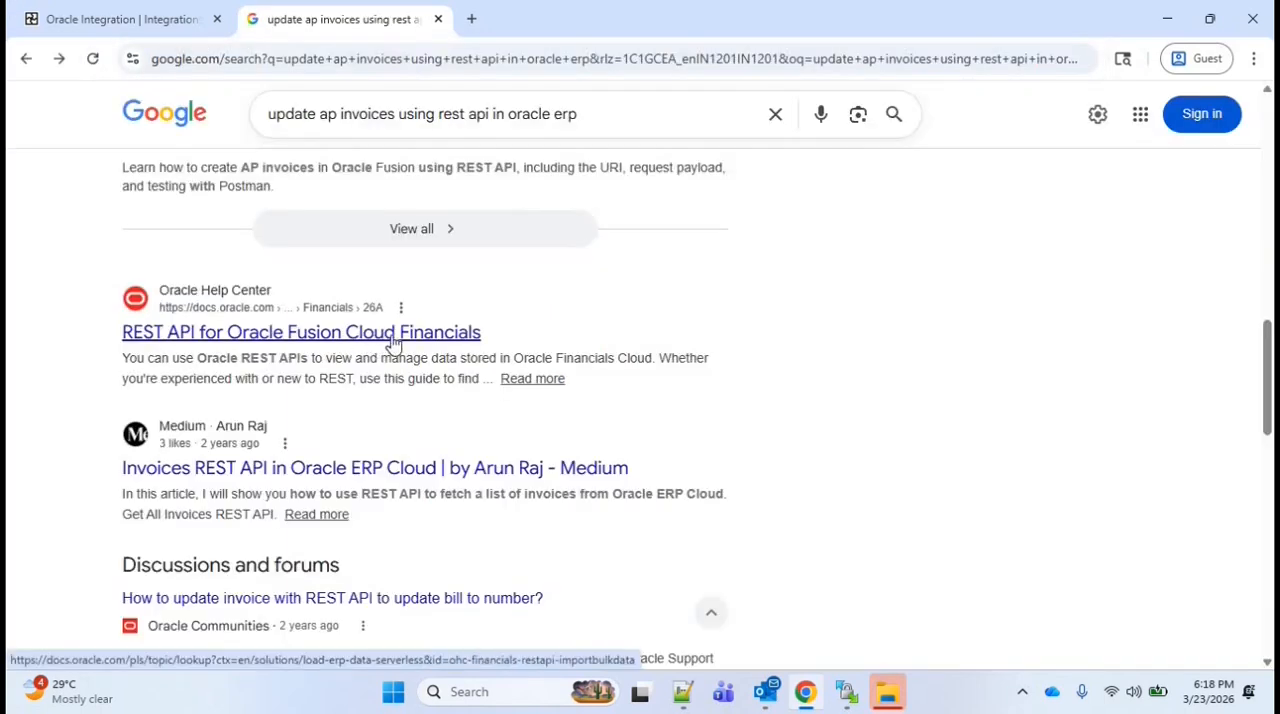
Open the Update an invoice page in Oracle's REST API for Fusion Cloud Financials documentation and select its PATCH resource path
left_click(393, 343)
scroll(405, 381, "down", 15)
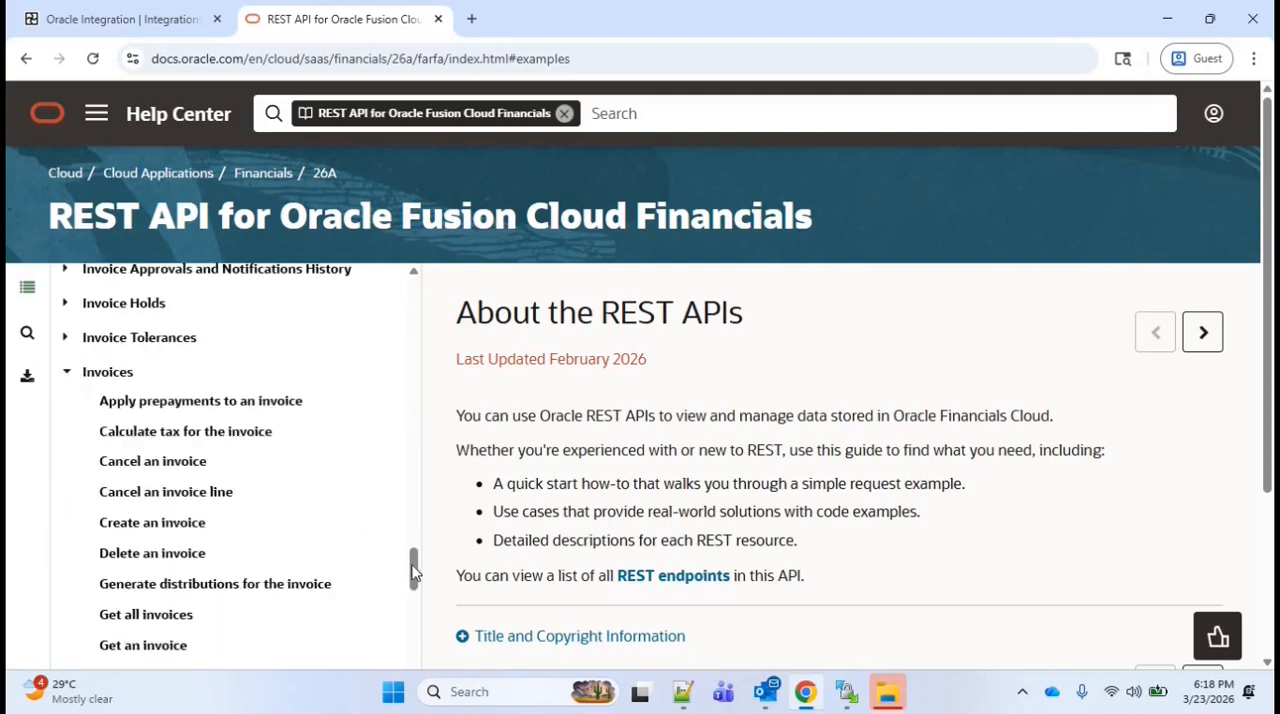
scroll(414, 568, "down", 2)
left_click(152, 548)
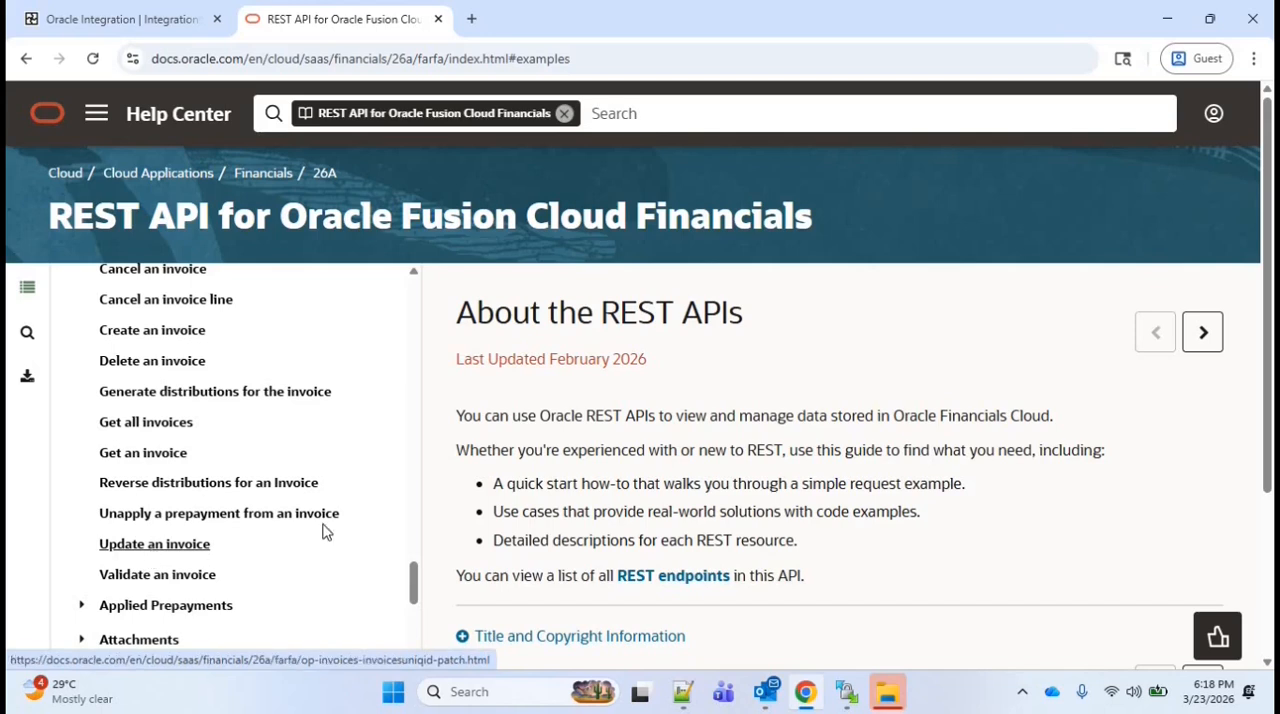
left_click_drag(903, 212, 468, 226)
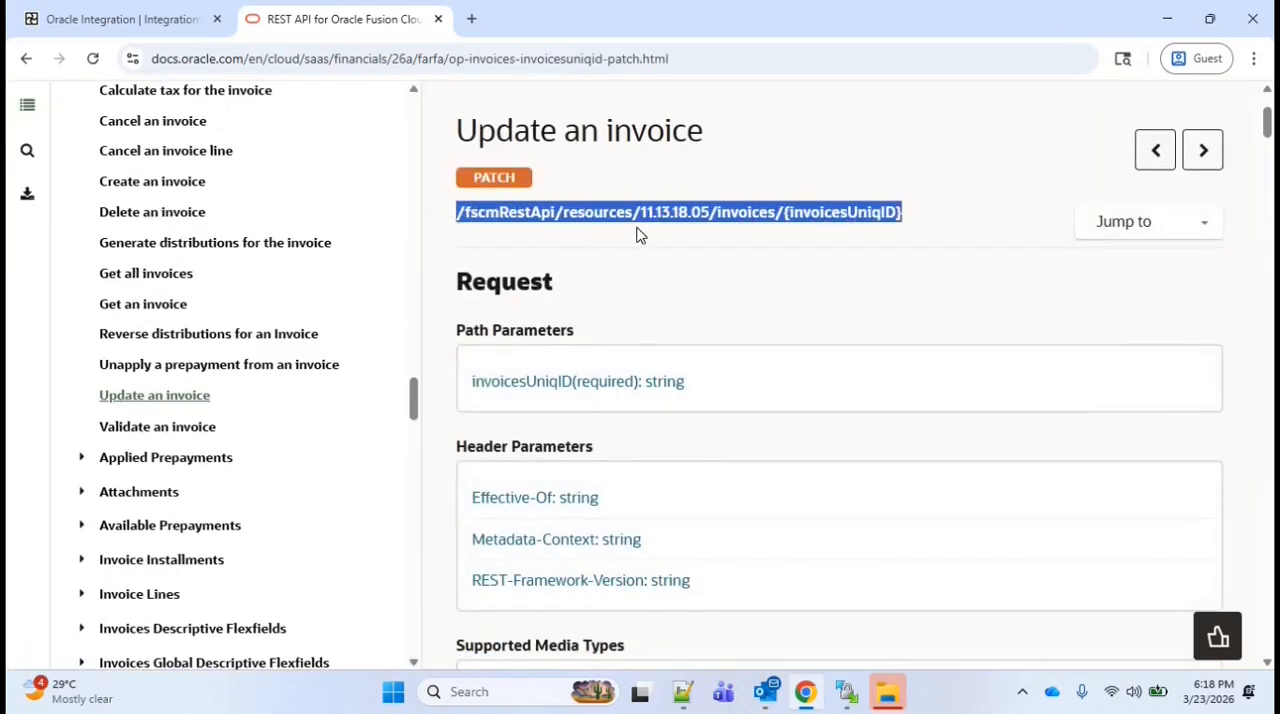
Add a REST001 invoke inside ForEach1 of INTG035 and name its endpoint UpdateInvoice
key("ctrl+Page_Up")
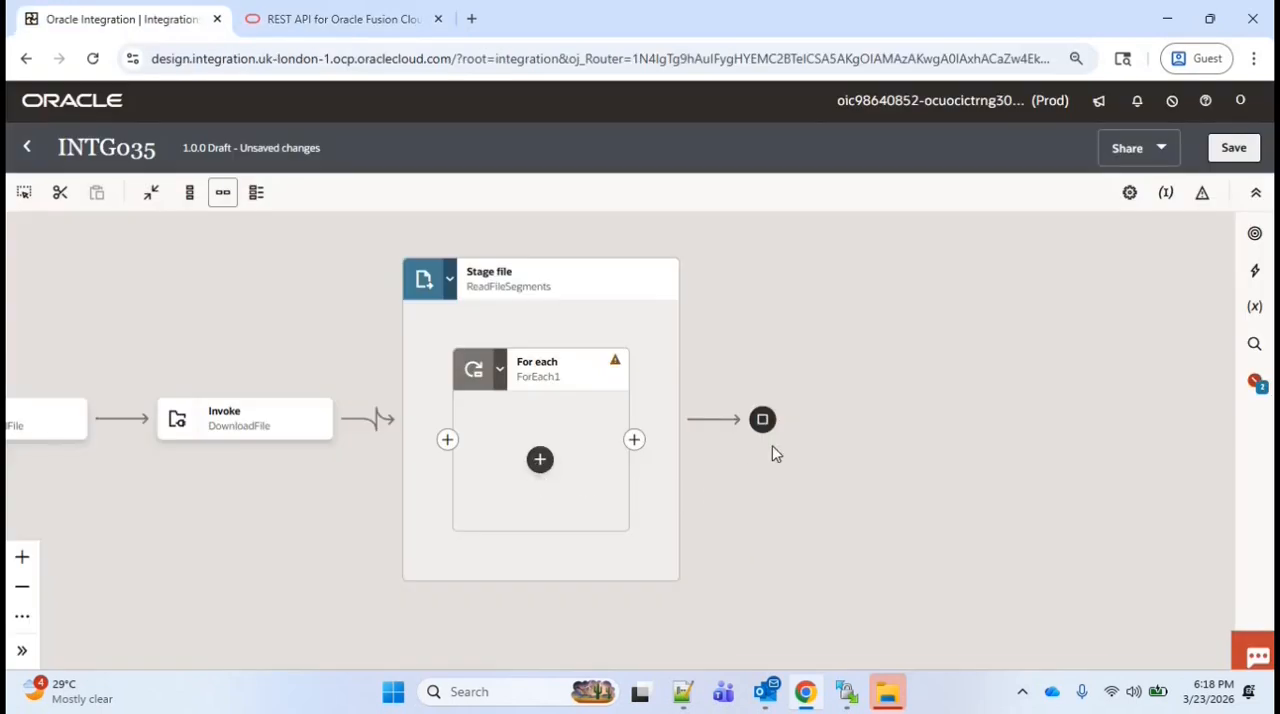
scroll(708, 530, "down", 3)
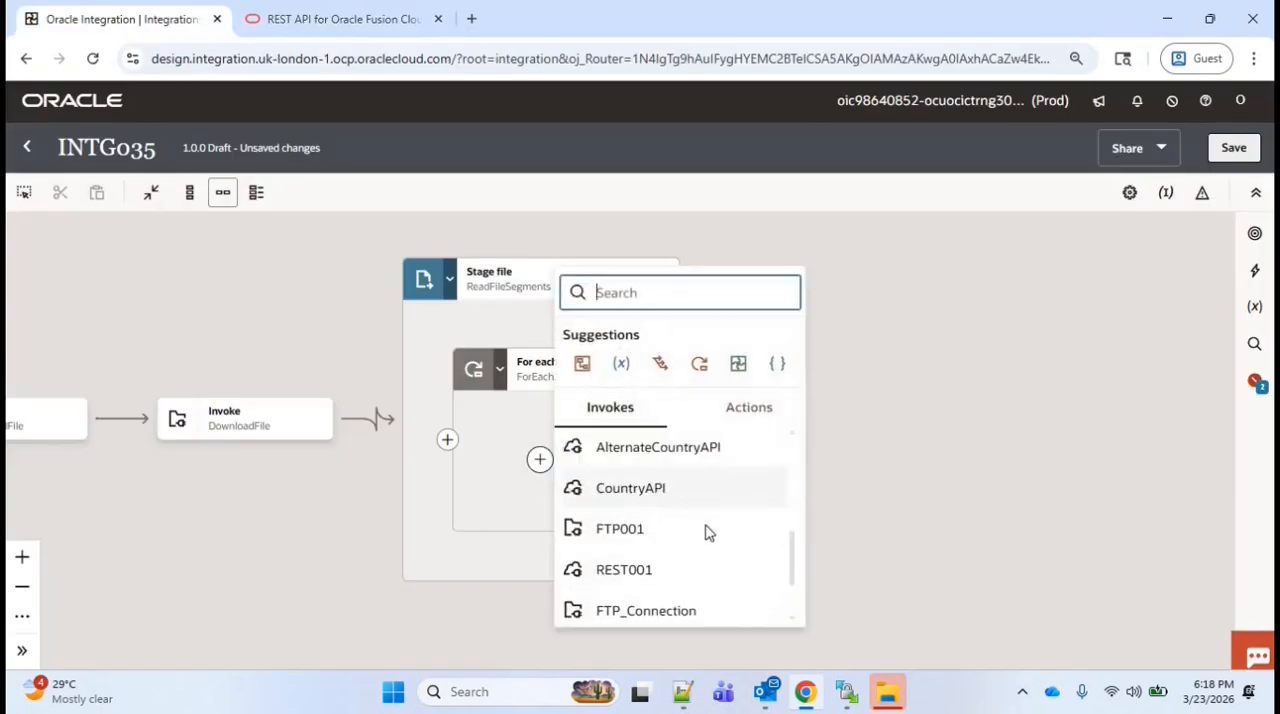
left_click(623, 570)
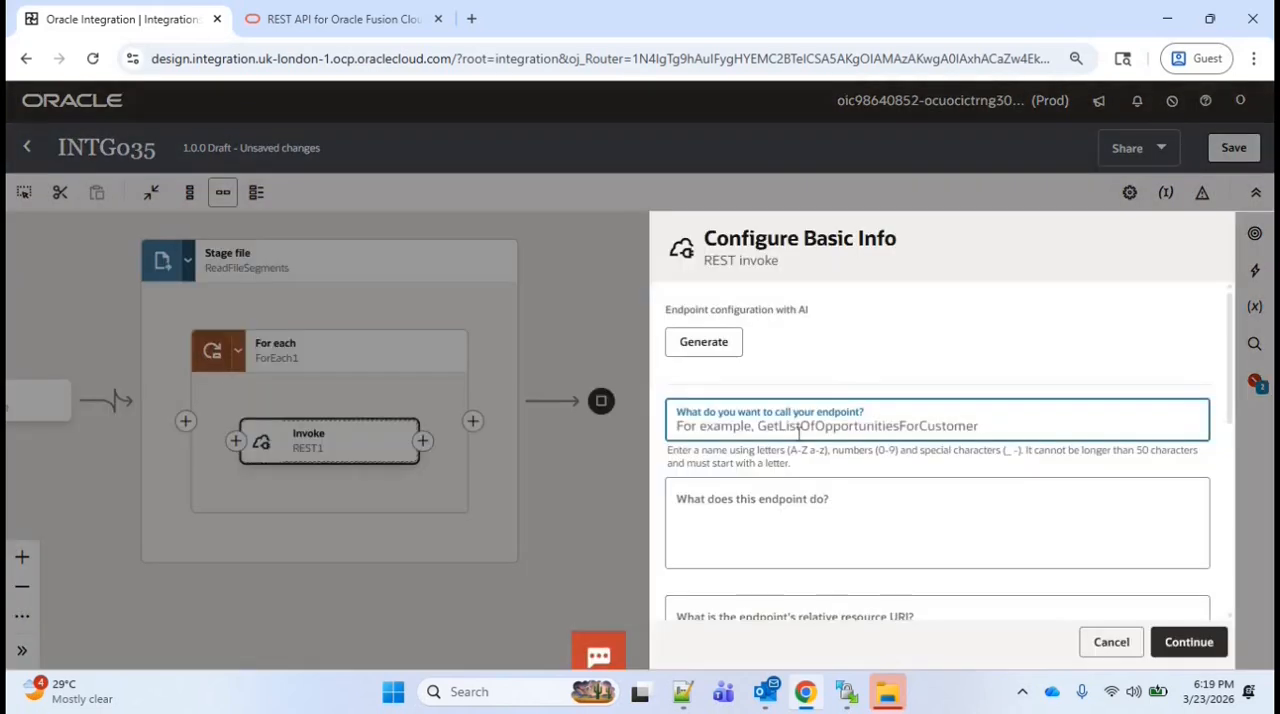
type("U")
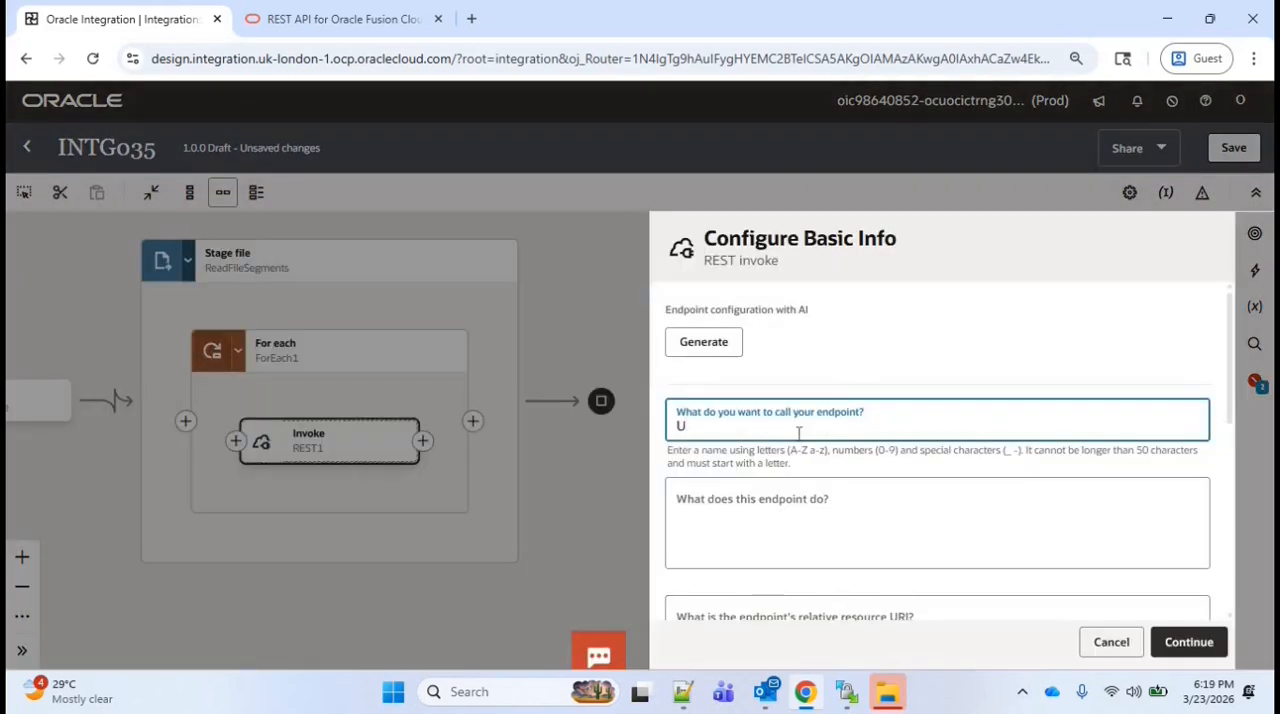
type("pdateInvoice")
Copy the PATCH path from the Update an invoice documentation into the endpoint's relative resource URI as /fscmRestApi/resources/11.13.18.05/invoices/{invoicesUniqID}
left_click_drag(1231, 383, 1231, 423)
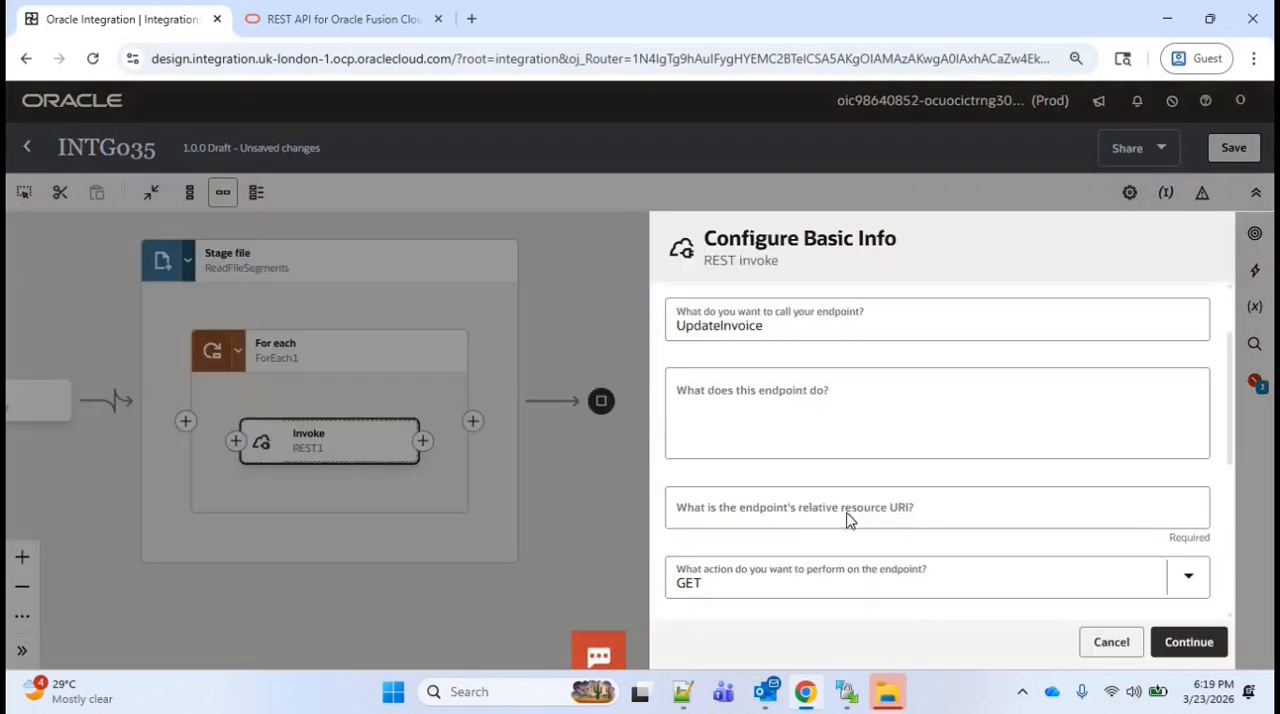
left_click(330, 19)
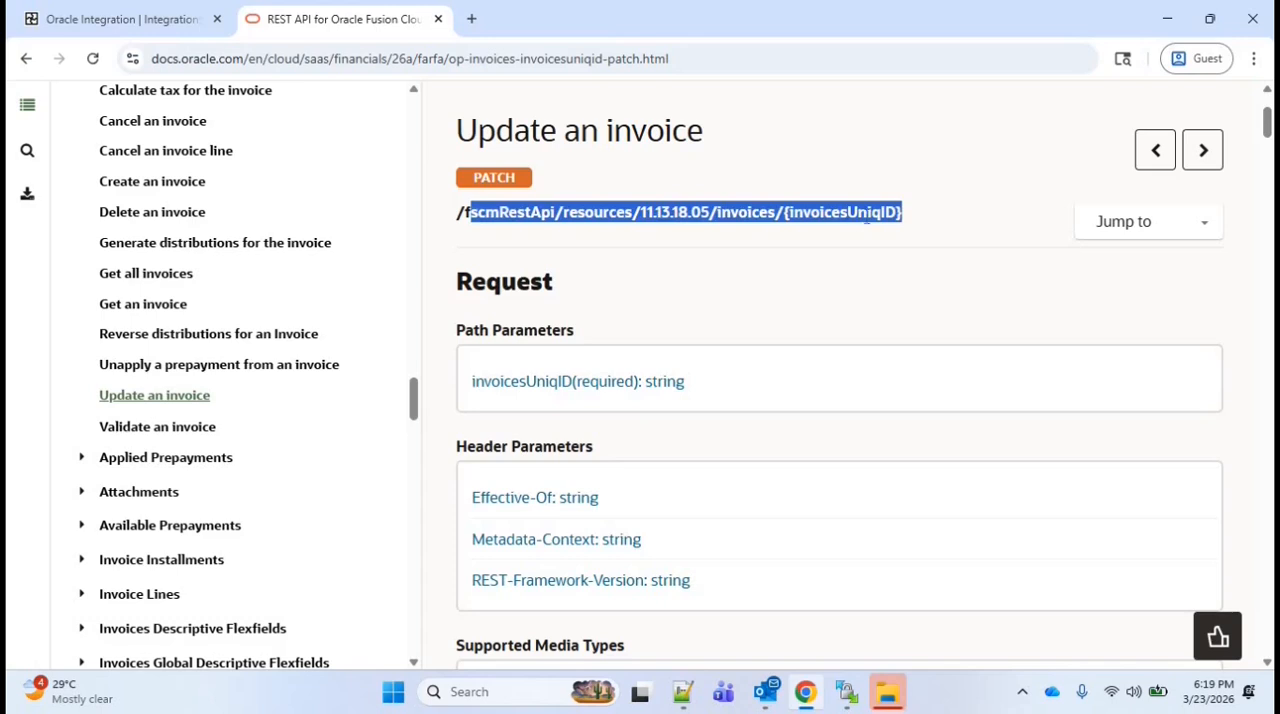
left_click(866, 218)
left_click_drag(903, 212, 451, 211)
key("ctrl+c")
left_click(122, 19)
left_click(732, 502)
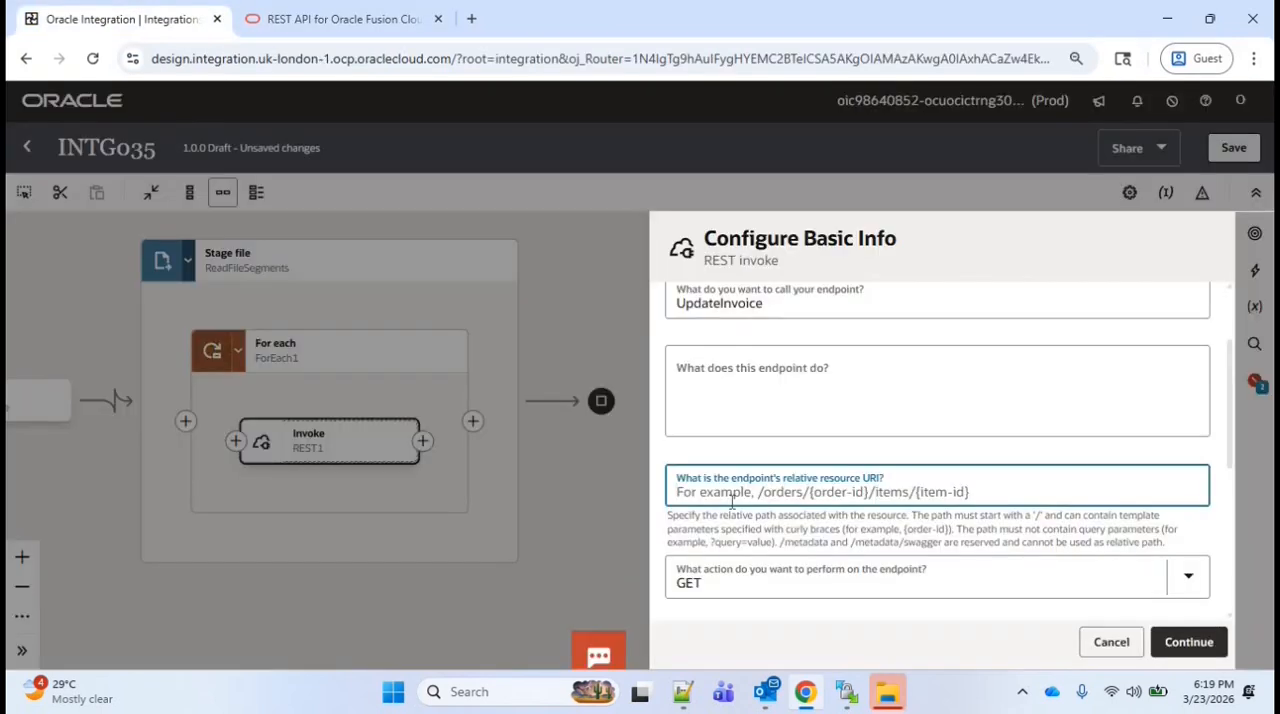
key("ctrl+v")
Set the endpoint action to PATCH and enable configuring both a request payload and a response
scroll(829, 466, "down", 2)
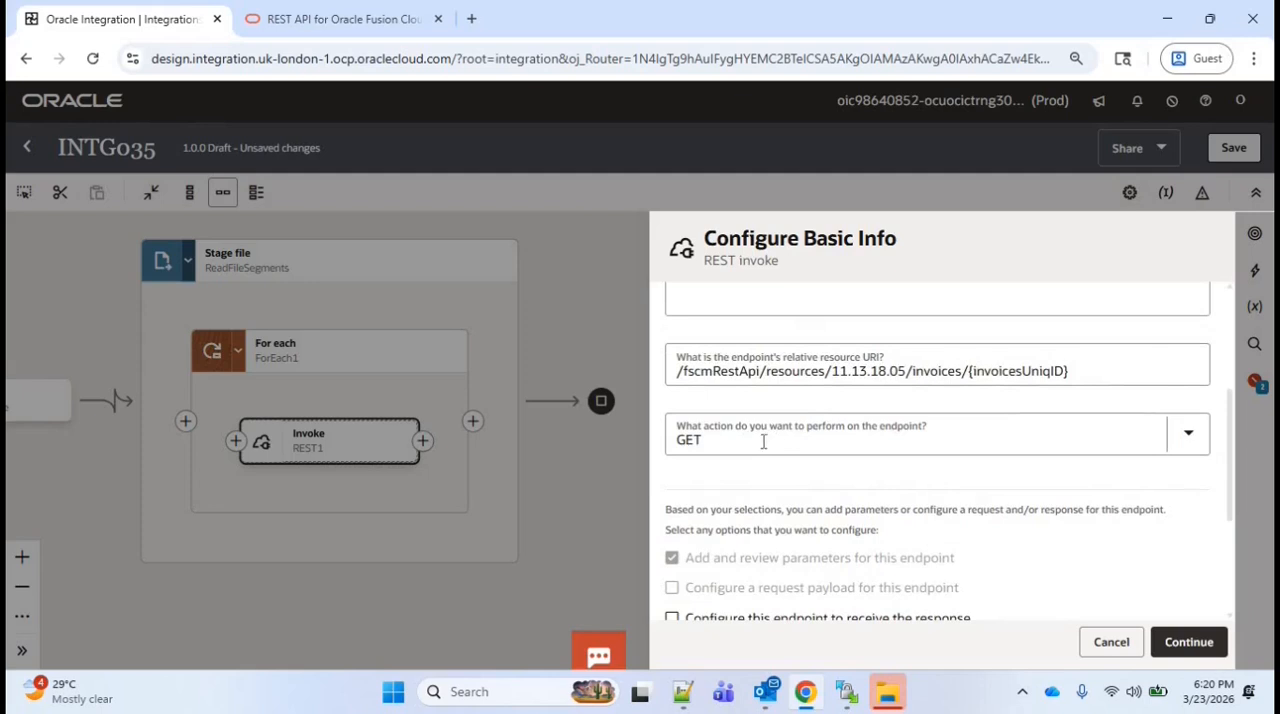
left_click(719, 422)
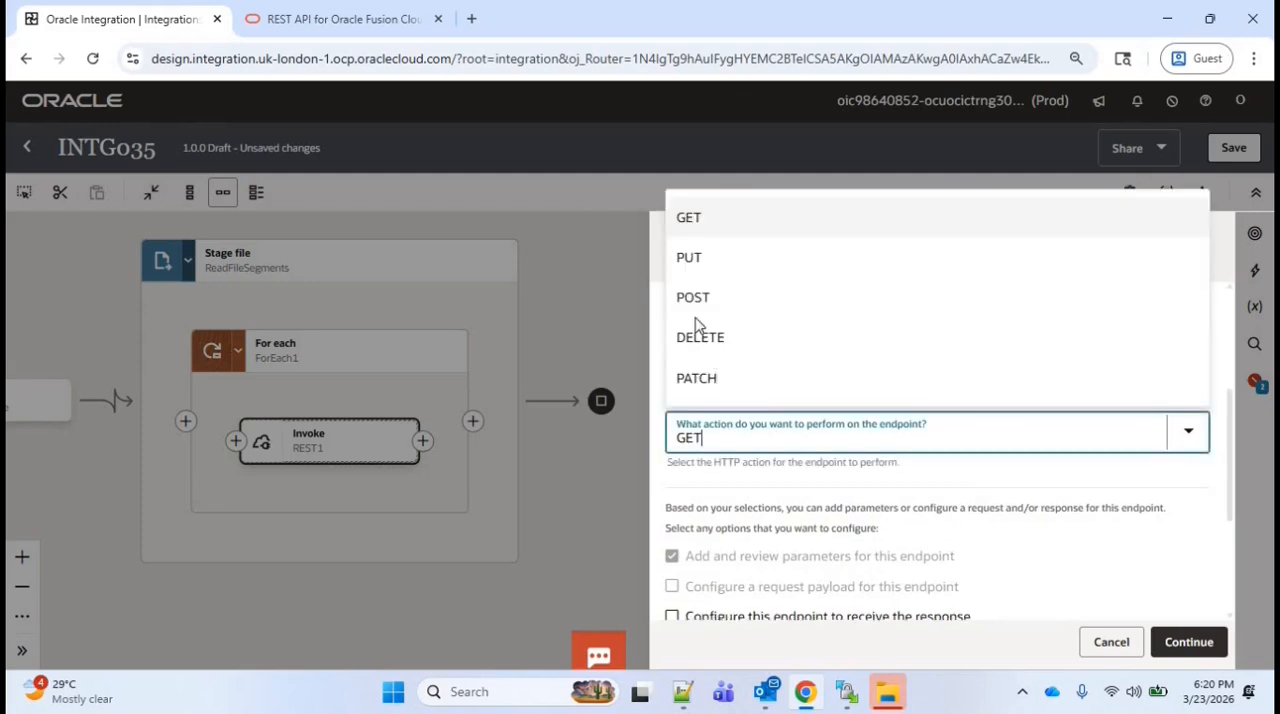
left_click(697, 379)
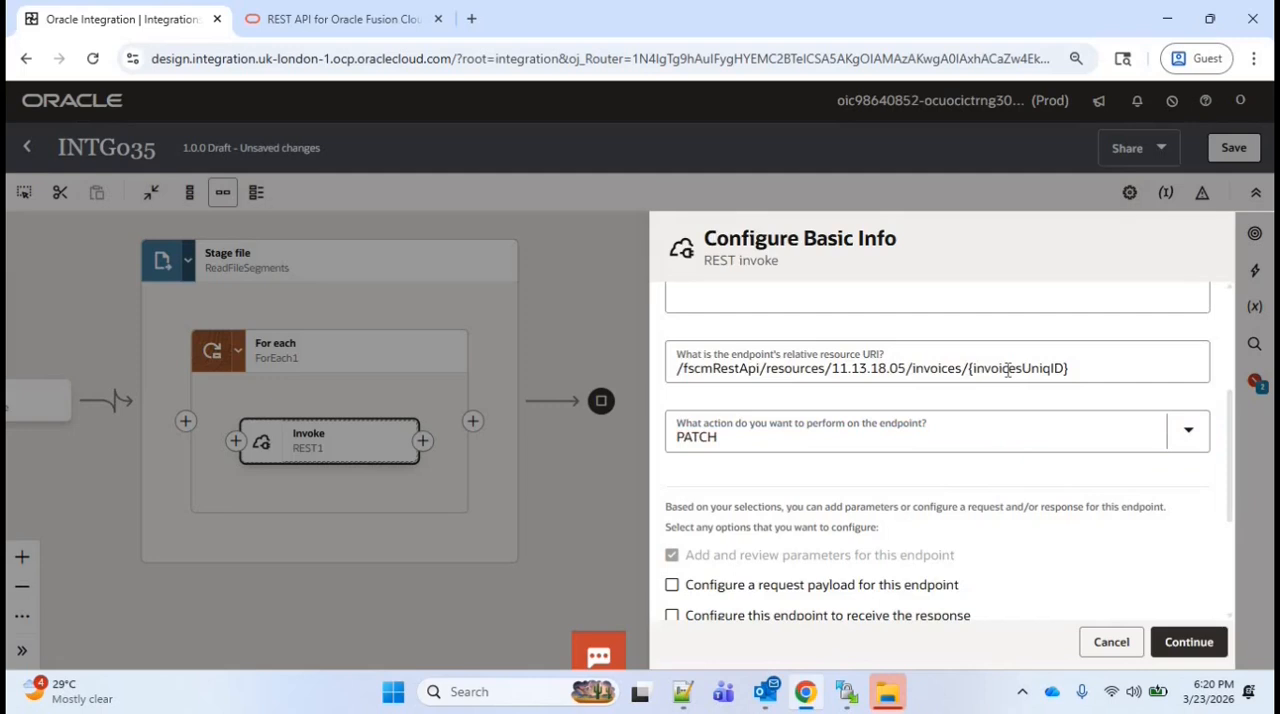
left_click(1008, 369)
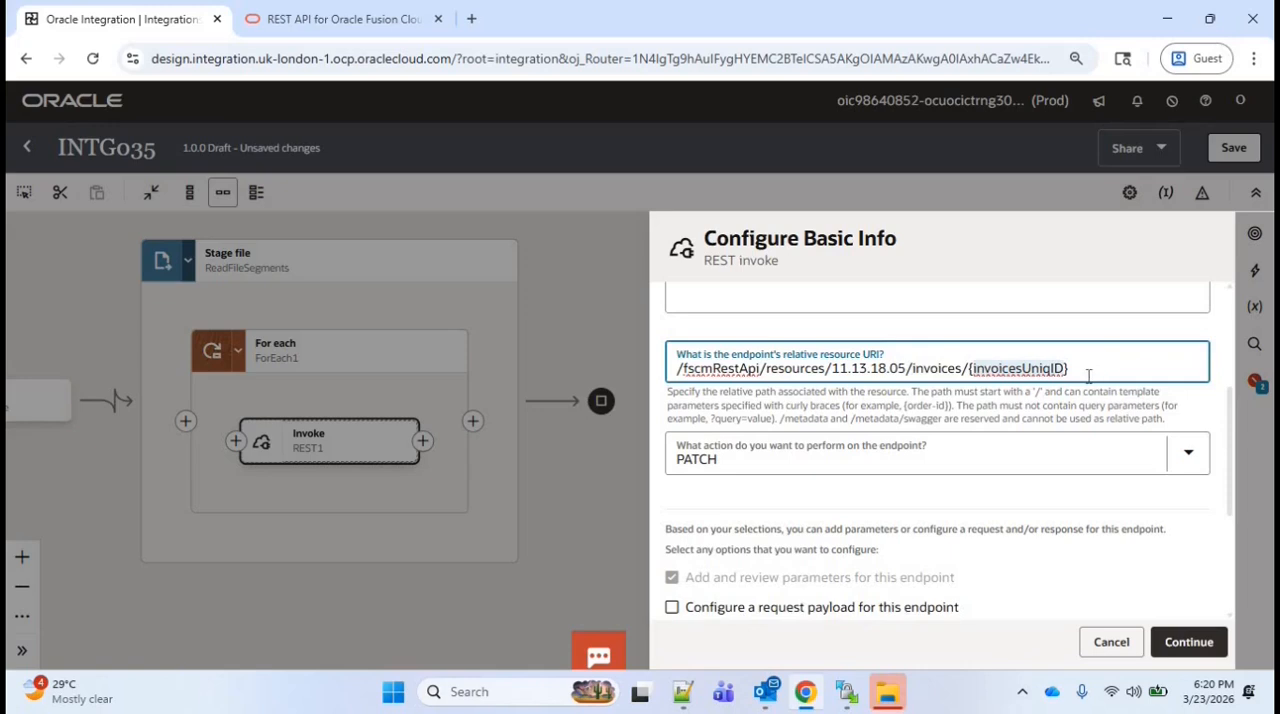
scroll(1108, 383, "down", 1)
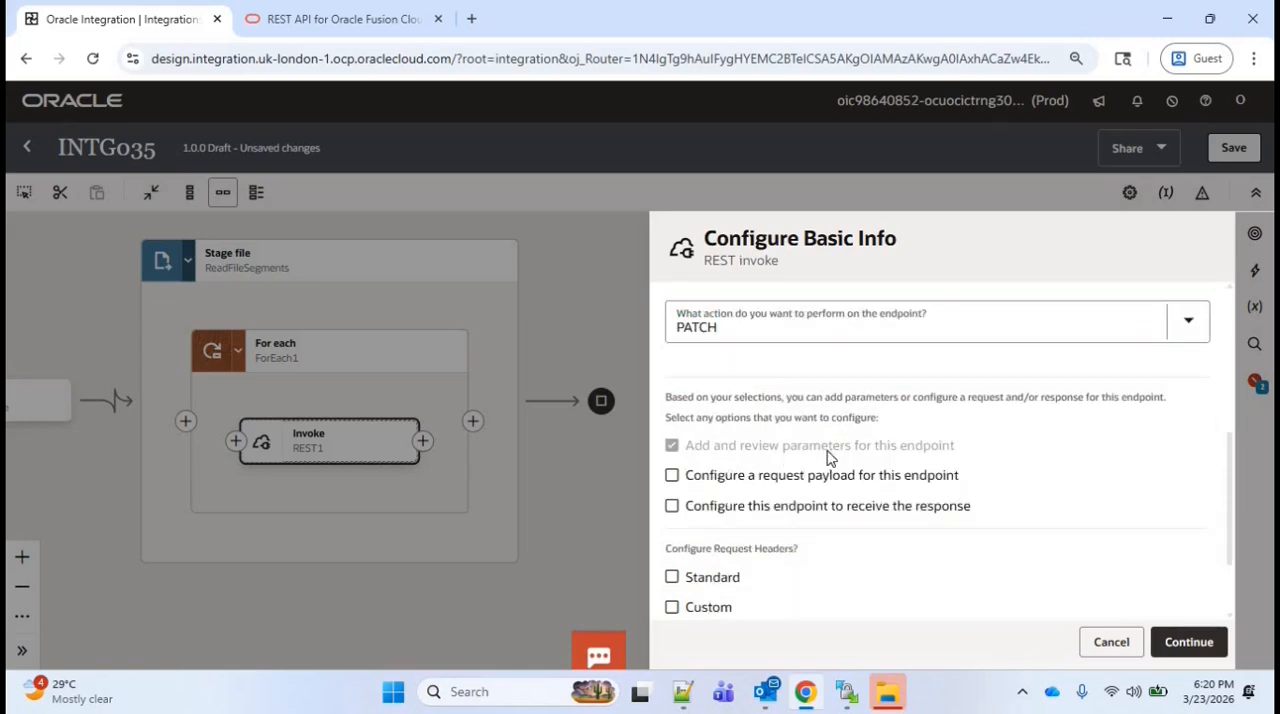
left_click(672, 476)
left_click(672, 507)
Set the invoicesUniqID template parameter's data type to integer and continue to the request configuration
scroll(1134, 489, "down", 1)
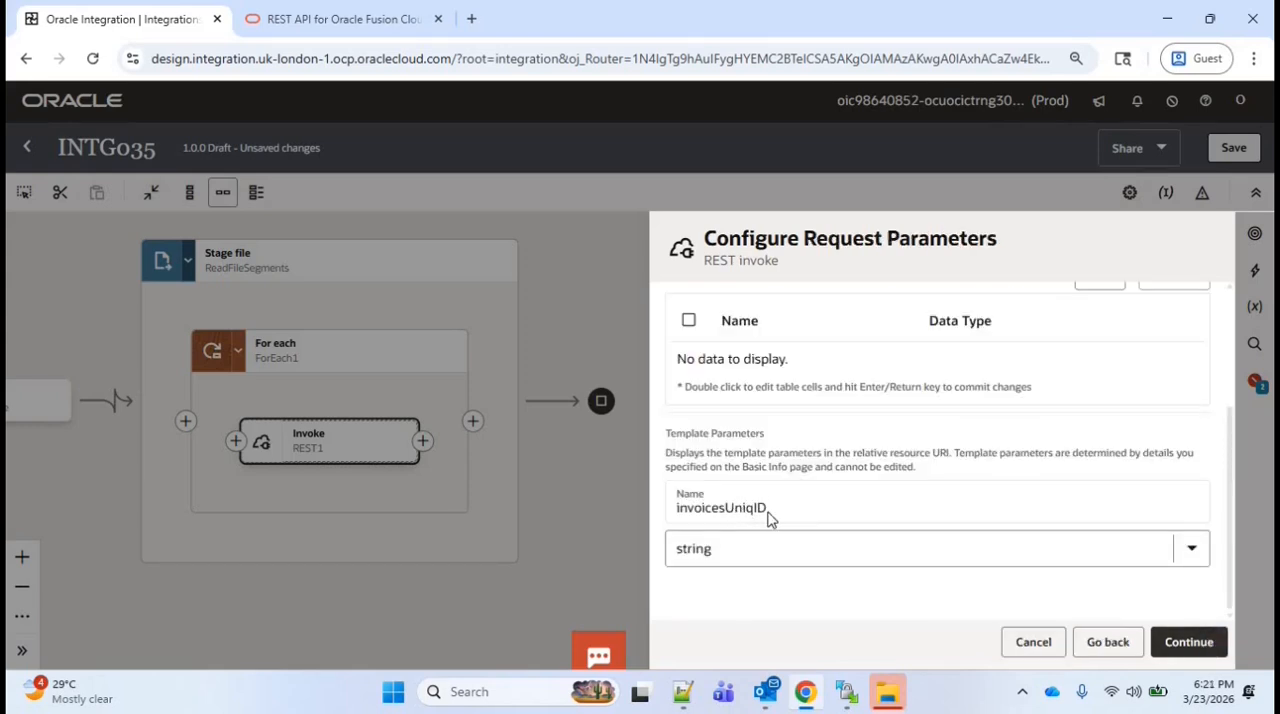
left_click(721, 551)
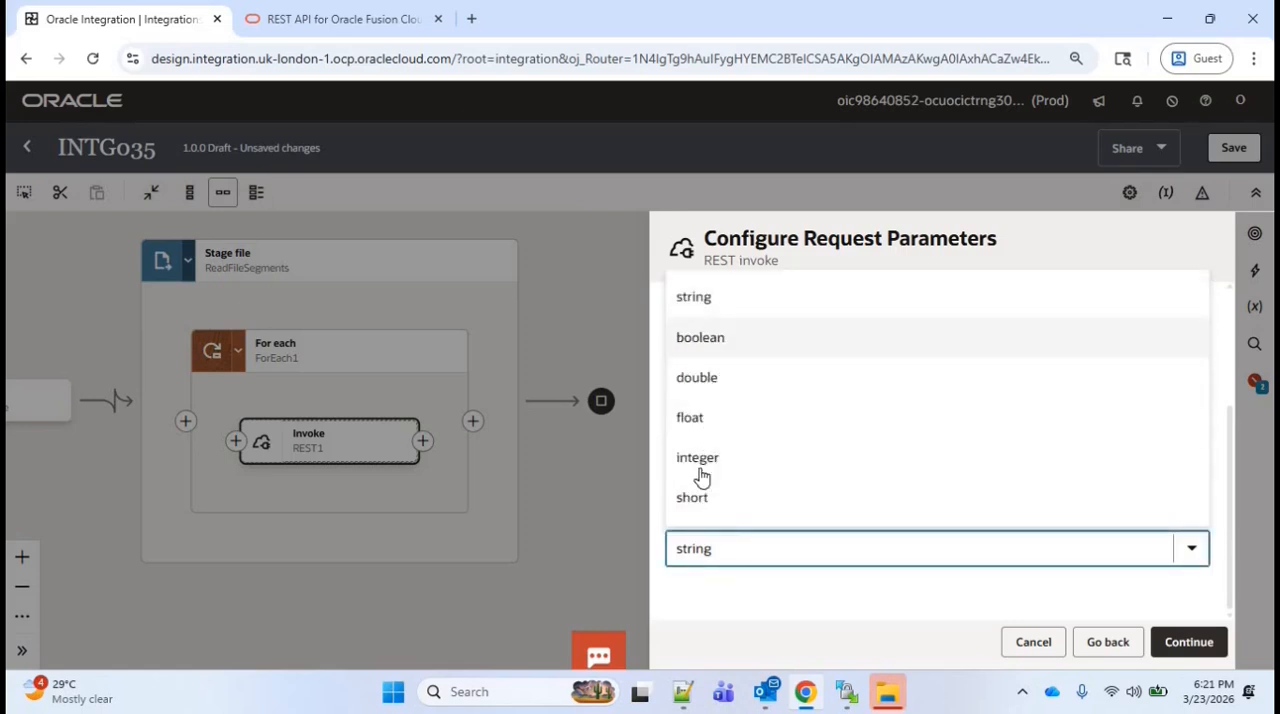
left_click(702, 460)
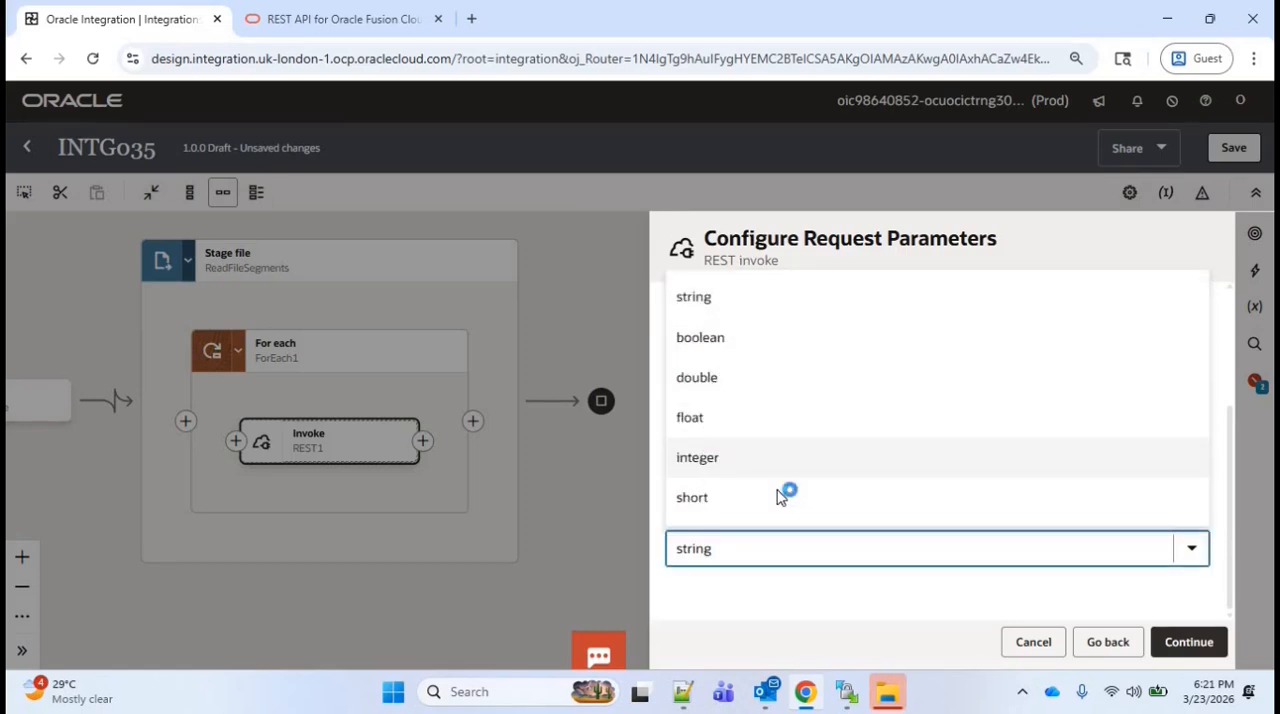
left_click(1176, 643)
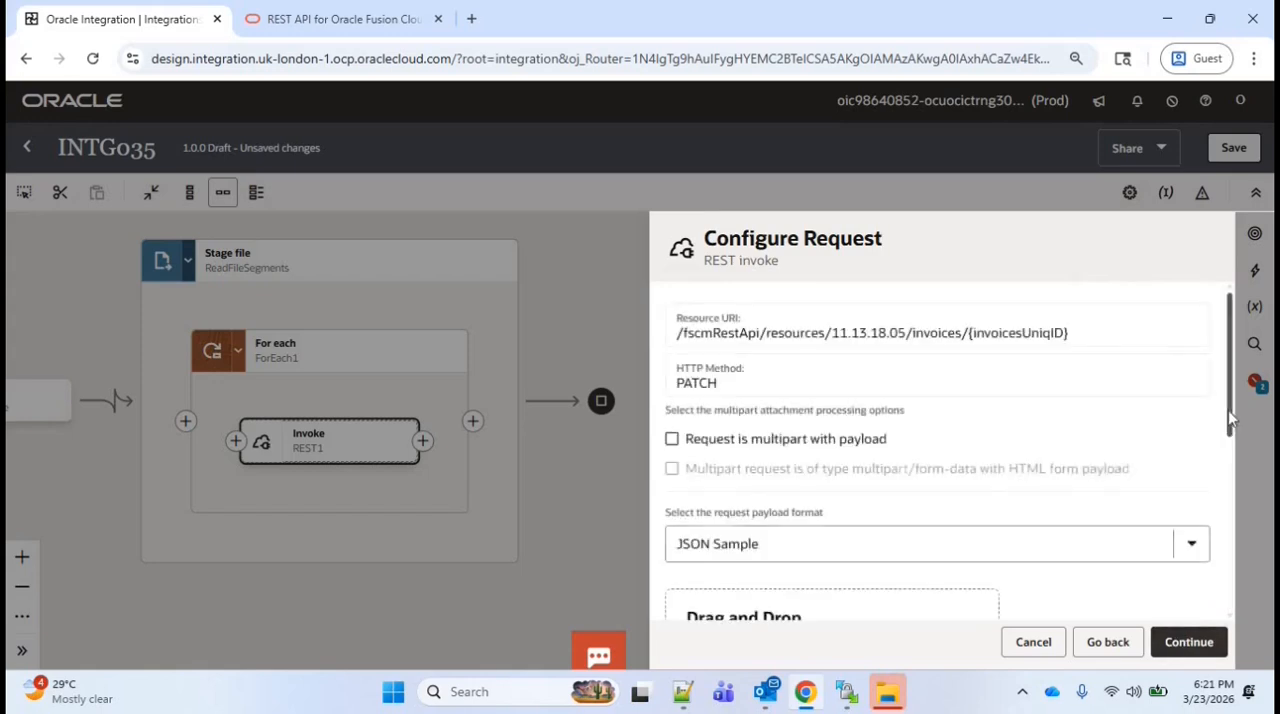
Enter a sample request JSON with an empty PaymentTerms field and check that attribute in the Update an invoice documentation
left_click_drag(1229, 418, 1229, 432)
scroll(1226, 455, "down", 3)
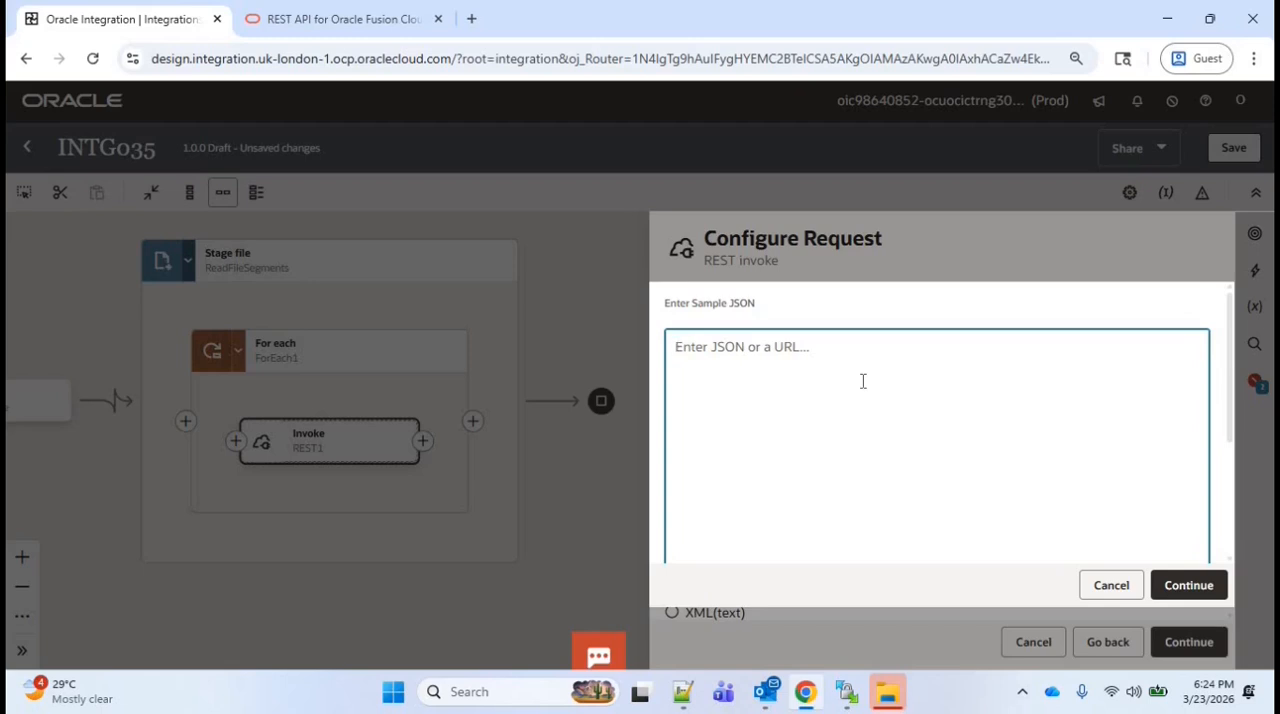
type("{     \"PaymentTerms\" : \"\" }")
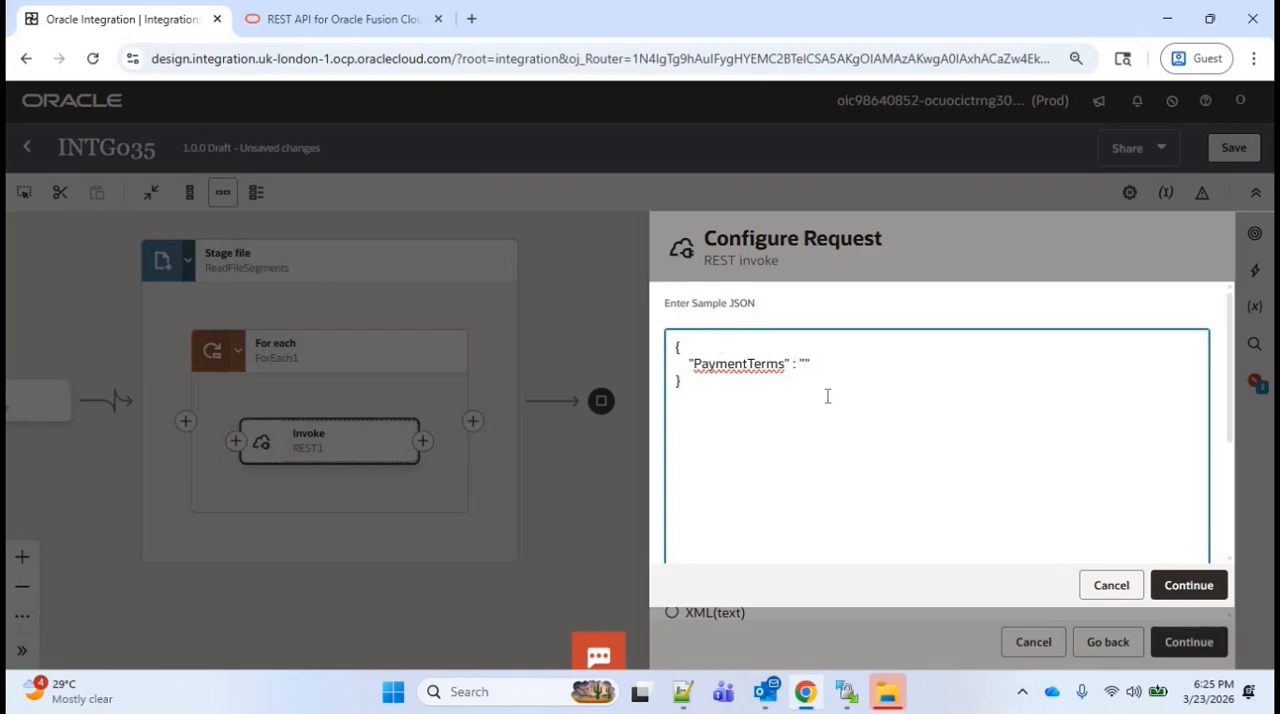
left_click(393, 22)
left_click(1266, 168)
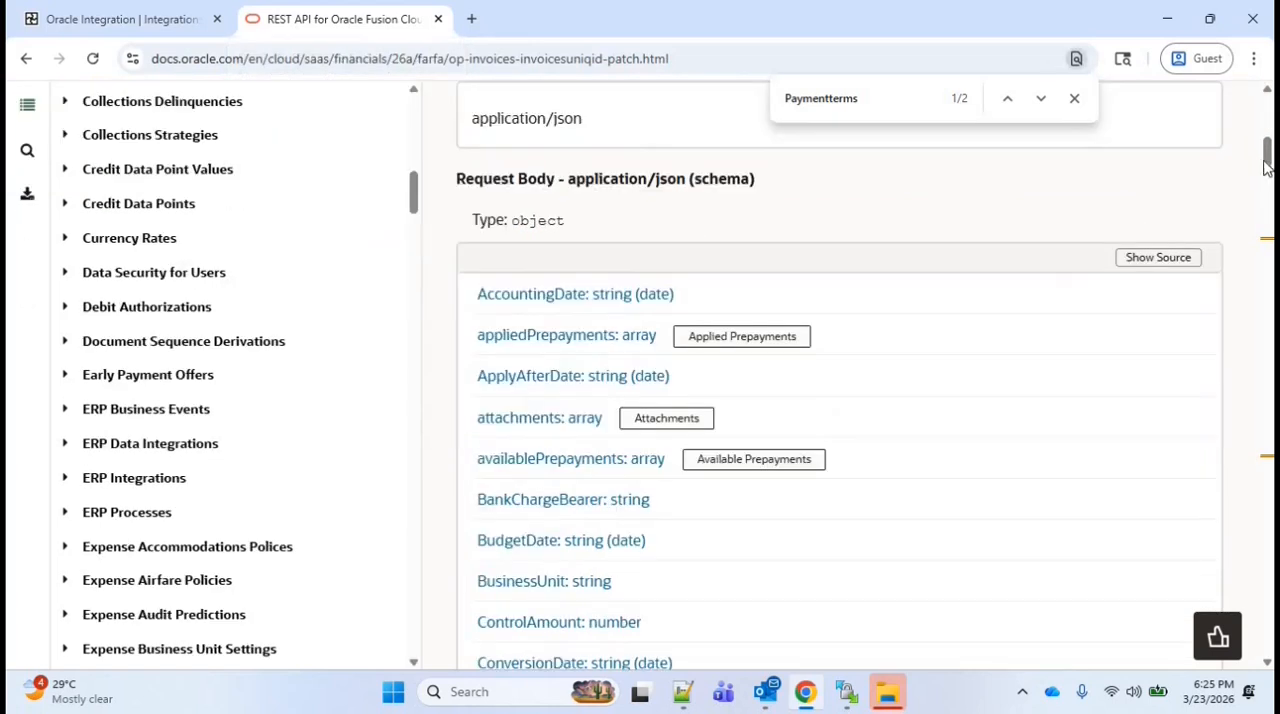
left_click_drag(1266, 168, 1268, 263)
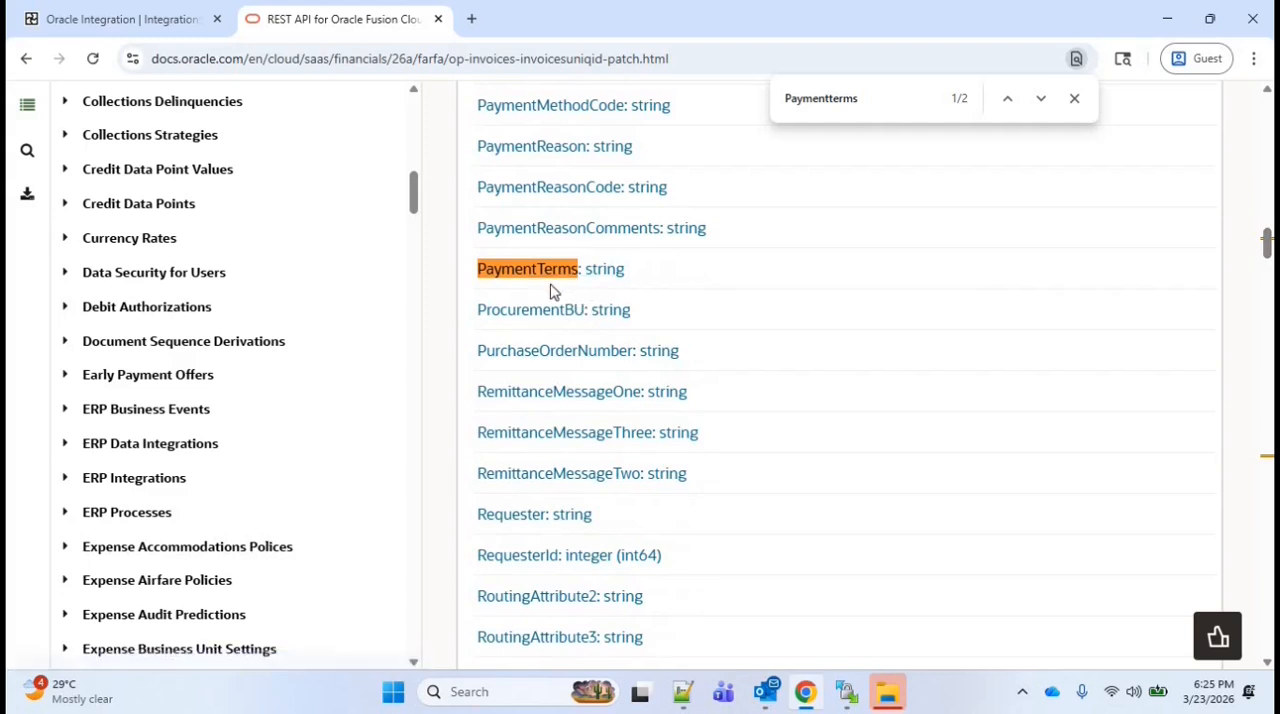
left_click(165, 25)
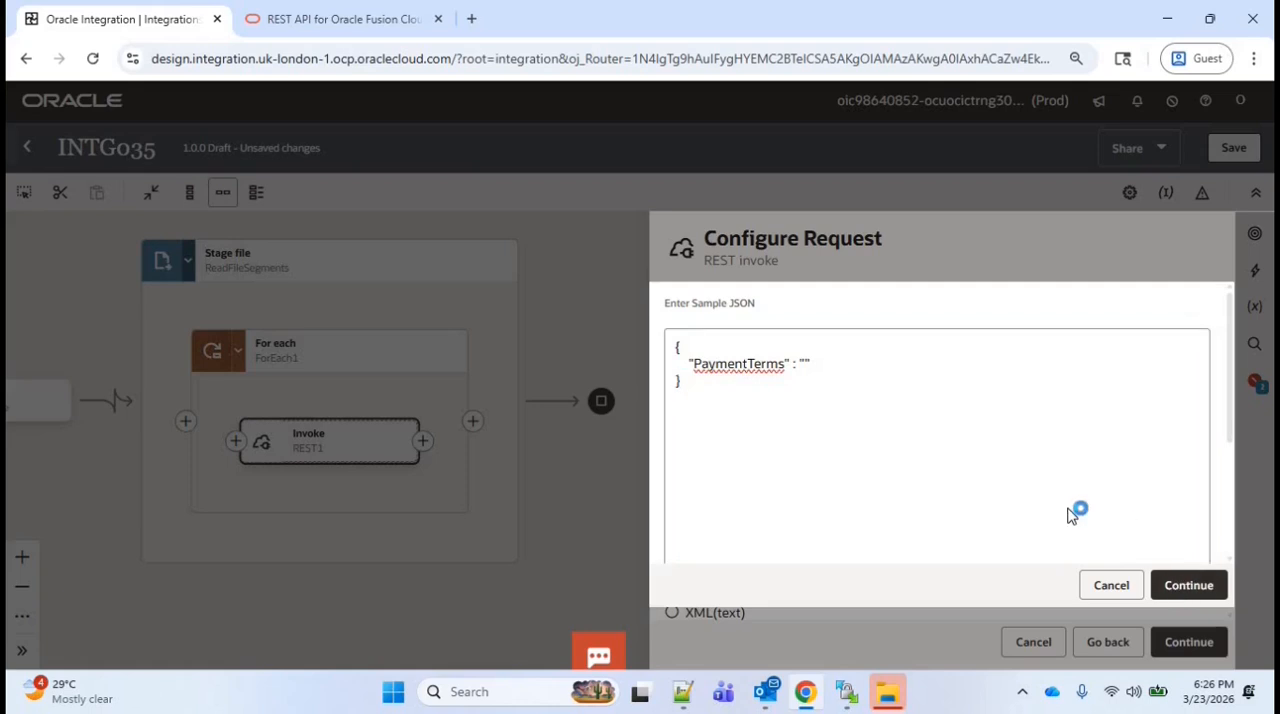
Accept the JSON request sample and complete the response configuration of the UpdateInvoice invoke
left_click(1188, 585)
left_click(1188, 642)
scroll(1177, 429, "down", 3)
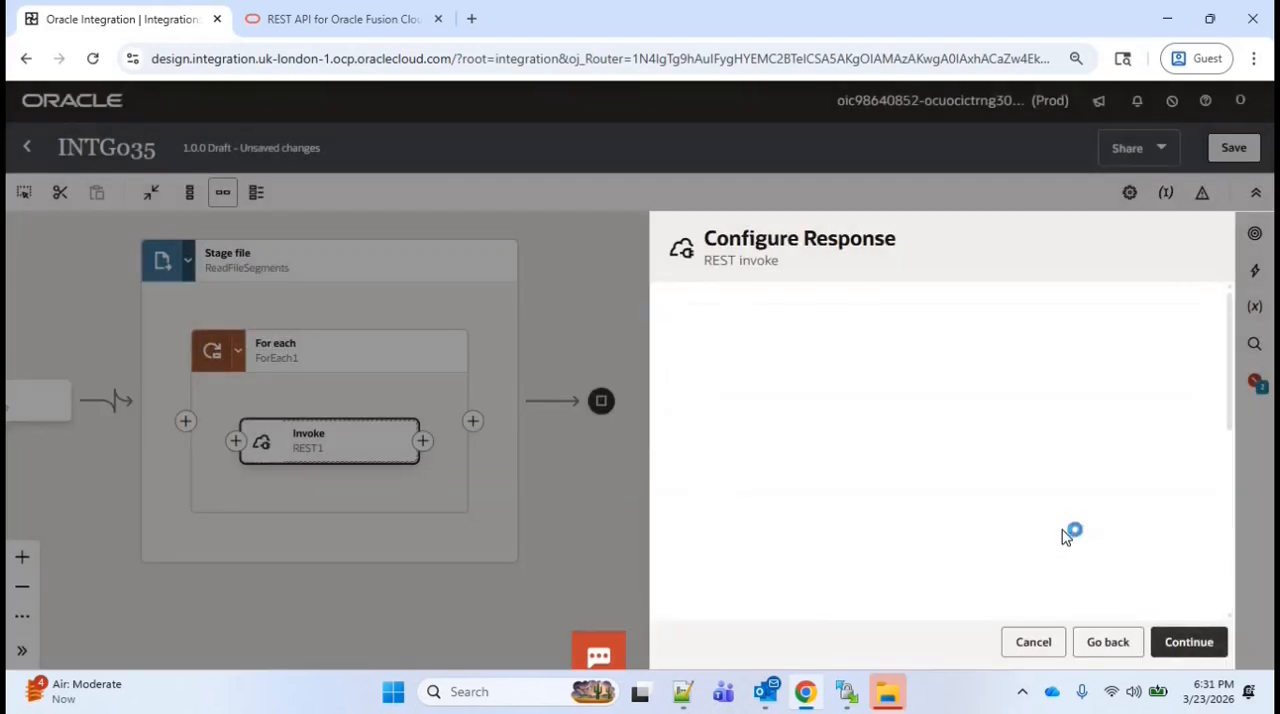
left_click(1192, 642)
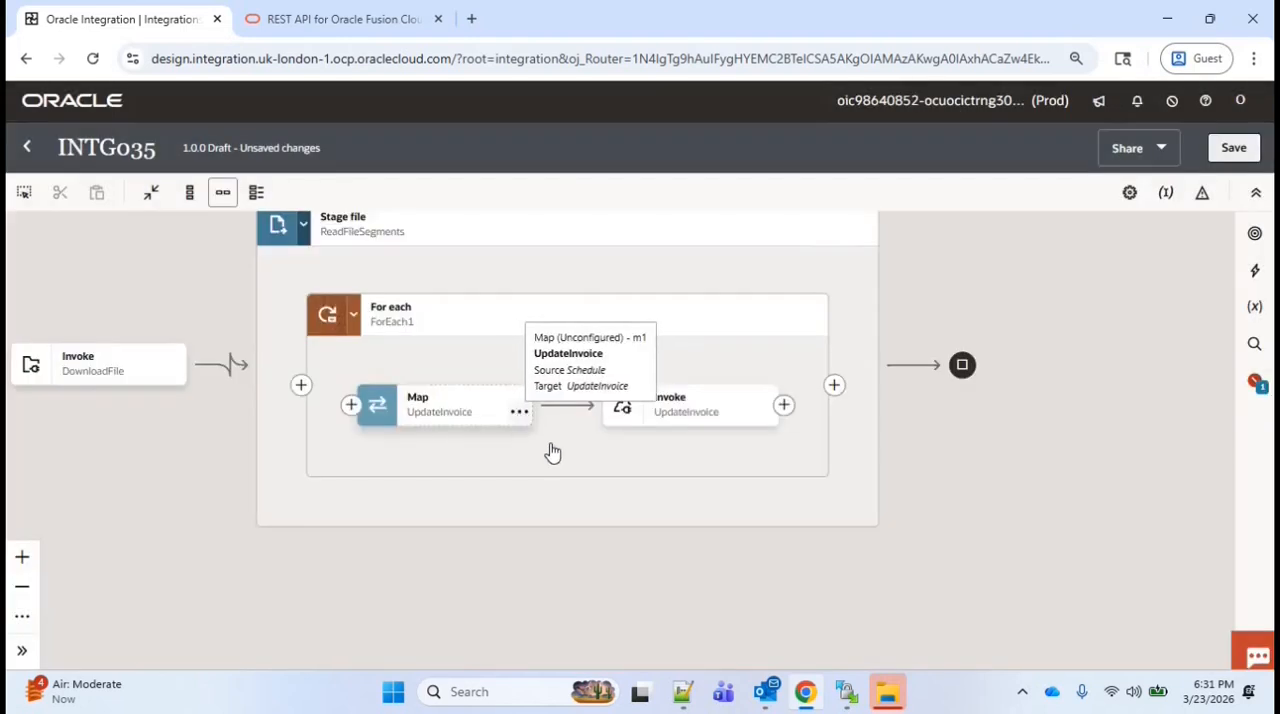
Edit the UpdateInvoice map and map Invoice ID from f0_Rec's Rec to the Invoices Uniq ID template parameter
left_click(519, 411)
left_click(563, 455)
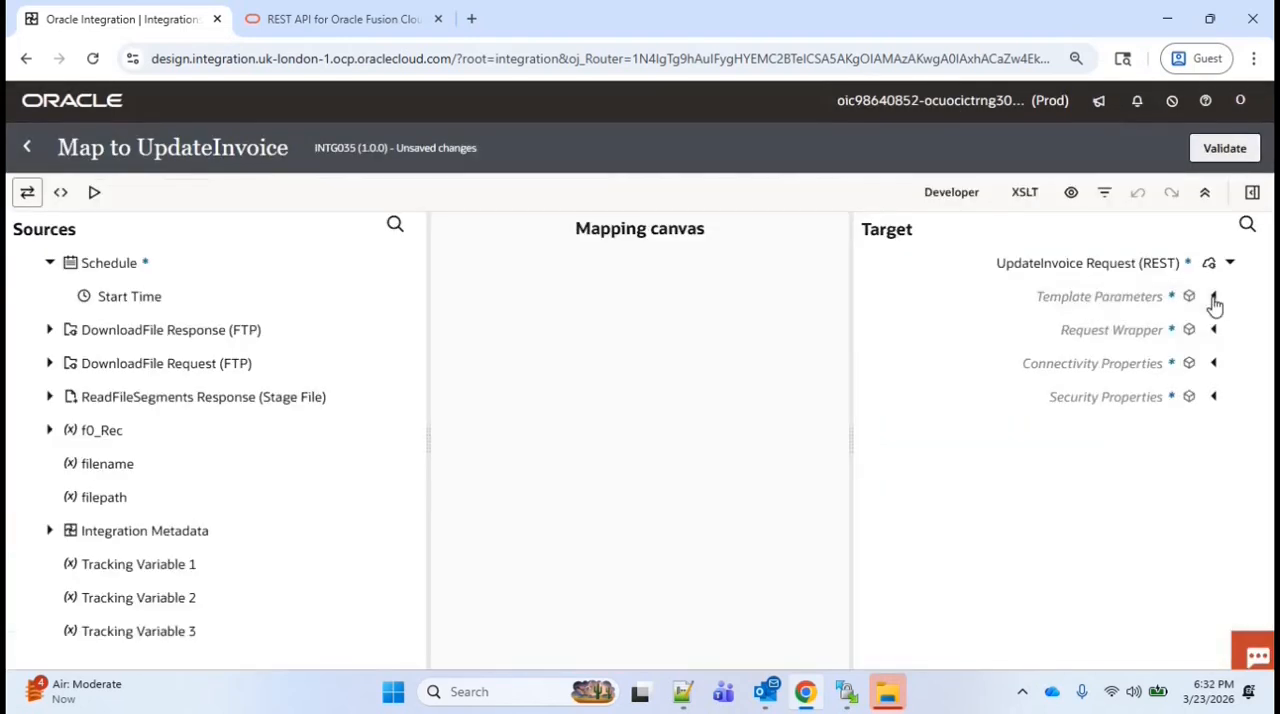
left_click(1213, 297)
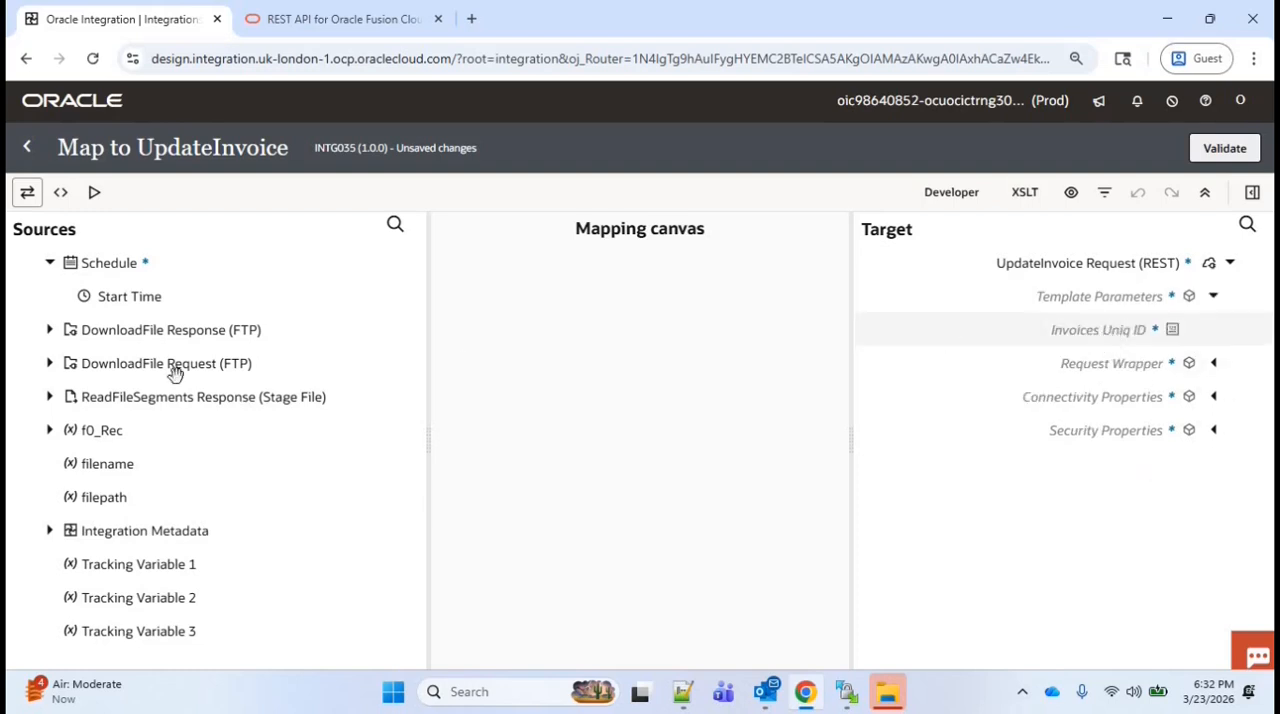
left_click(50, 432)
left_click(66, 463)
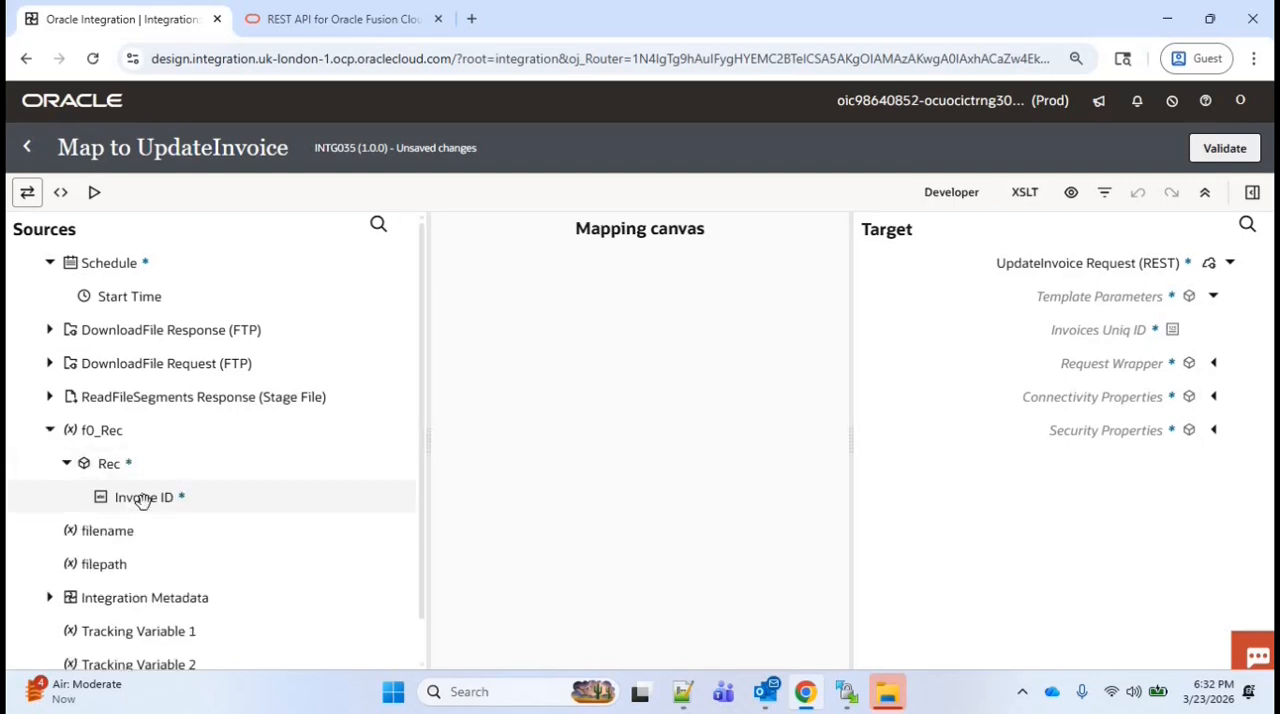
left_click_drag(160, 504, 1115, 335)
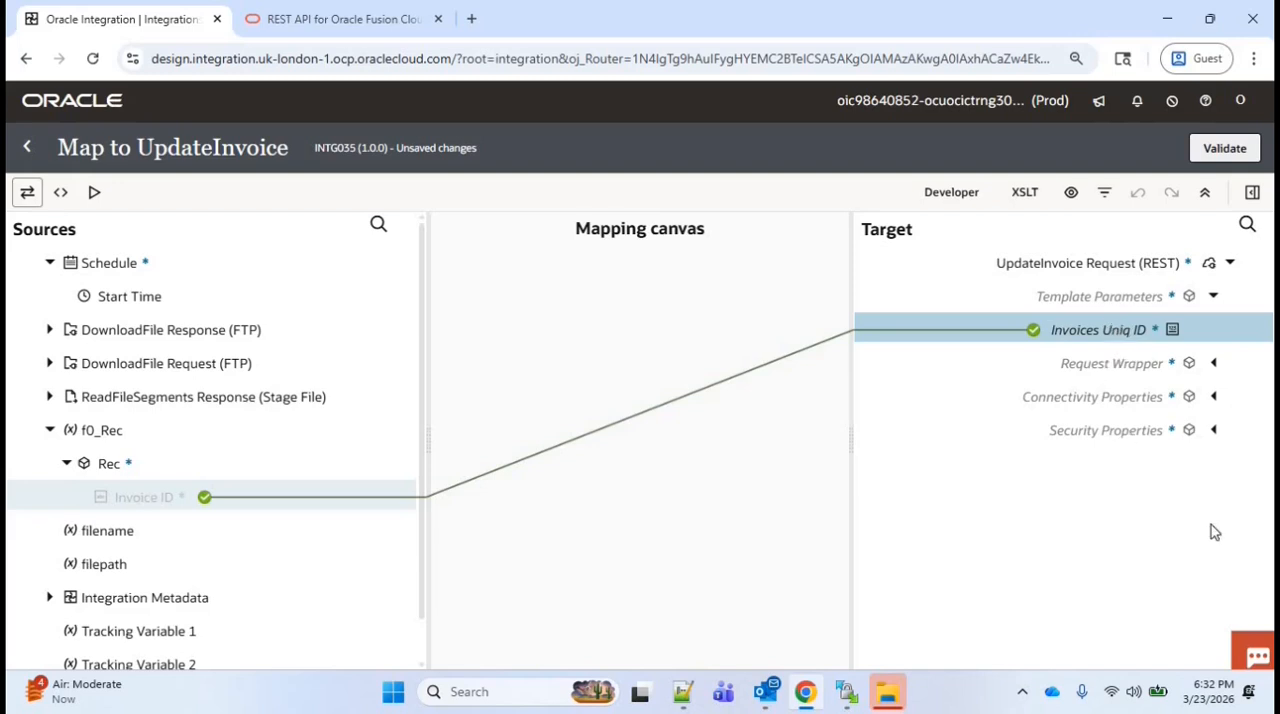
left_click(1252, 557)
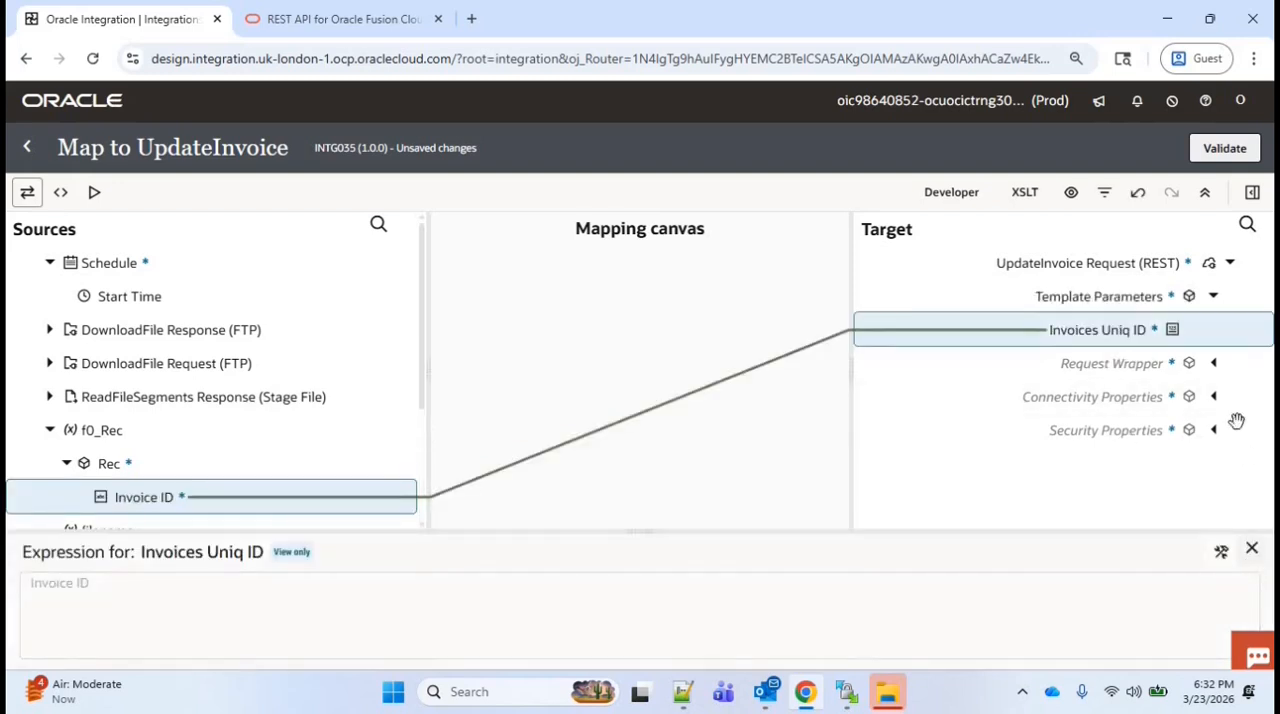
Create the Payment Terms target node under Request Wrapper and set its expression to 'Net 30'
left_click(1214, 364)
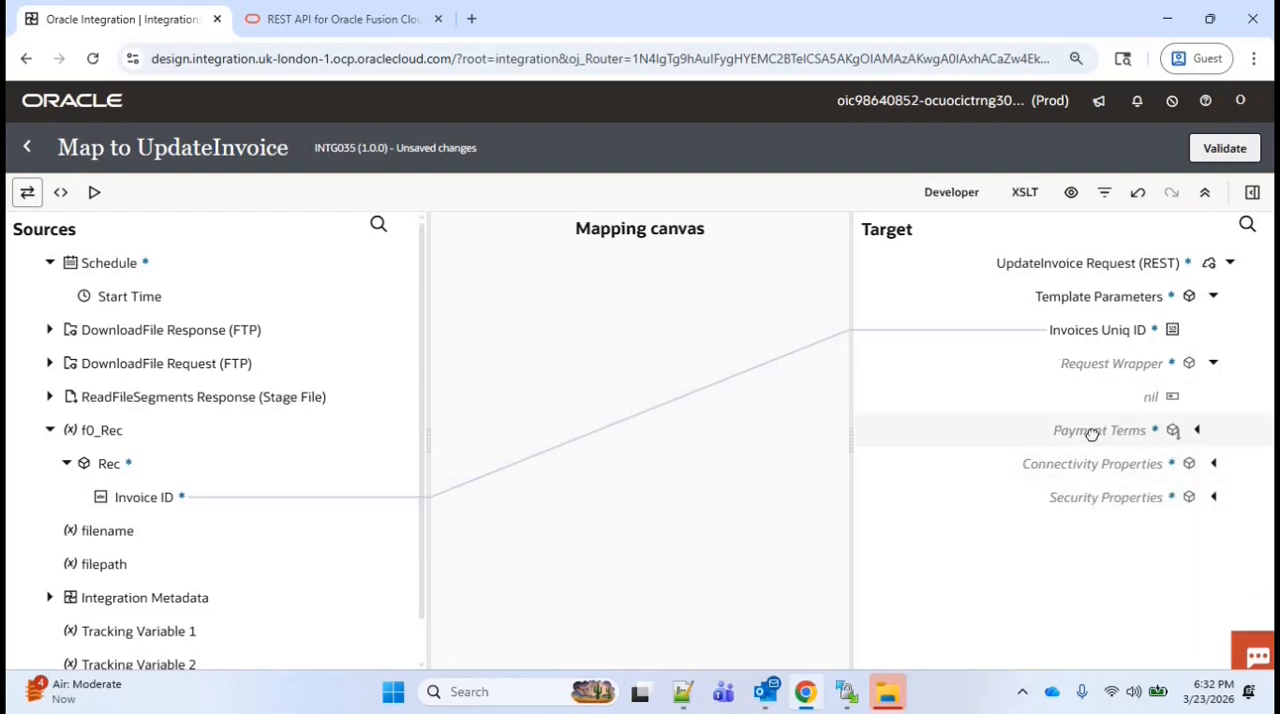
right_click(1085, 432)
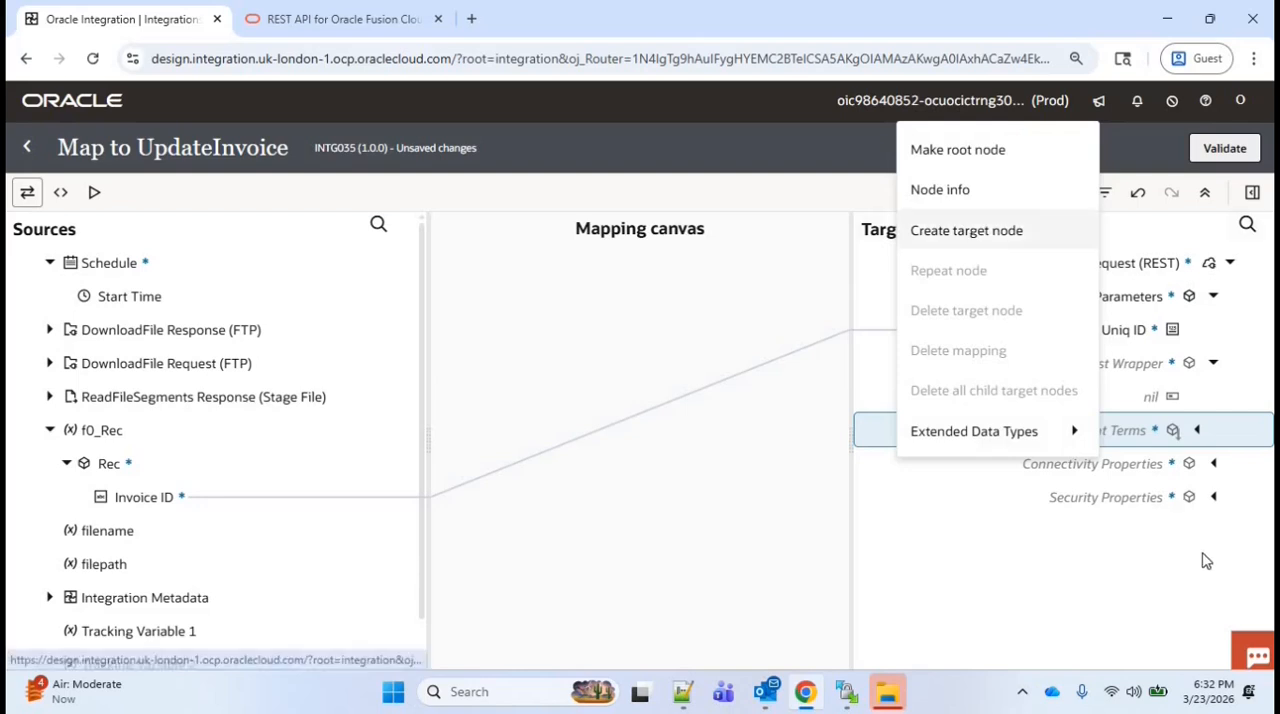
left_click(966, 230)
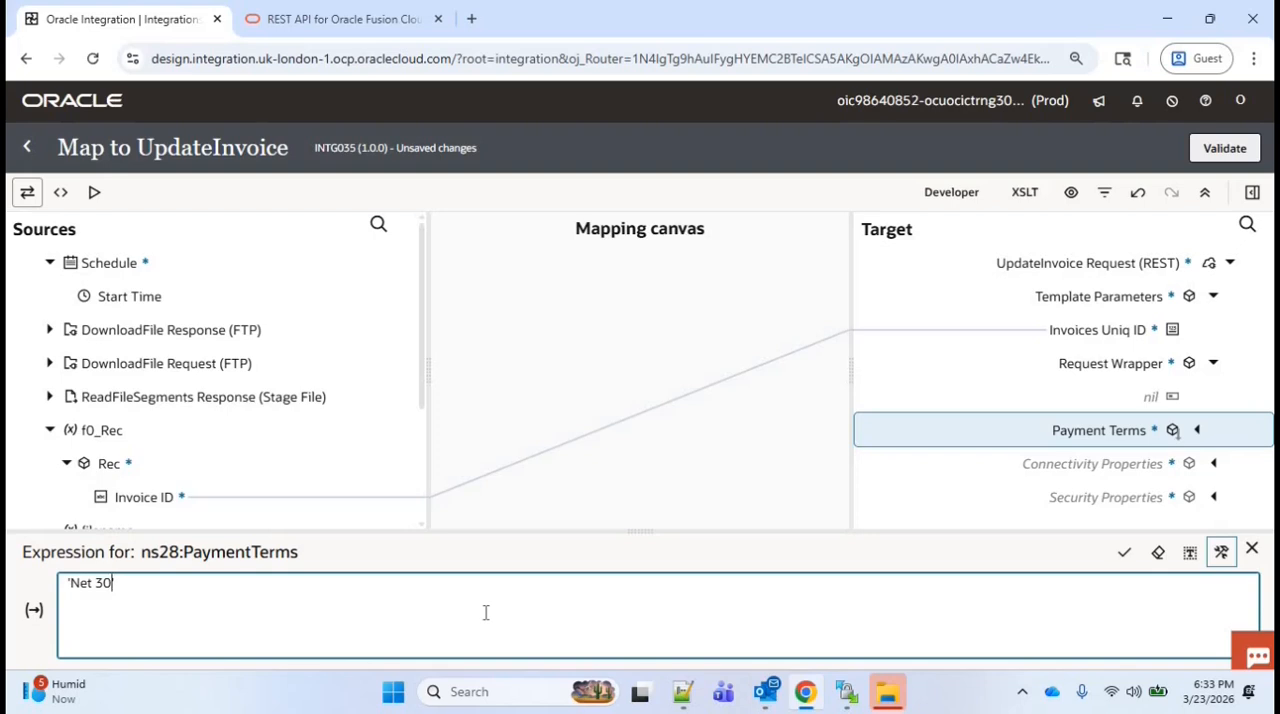
left_click(1124, 552)
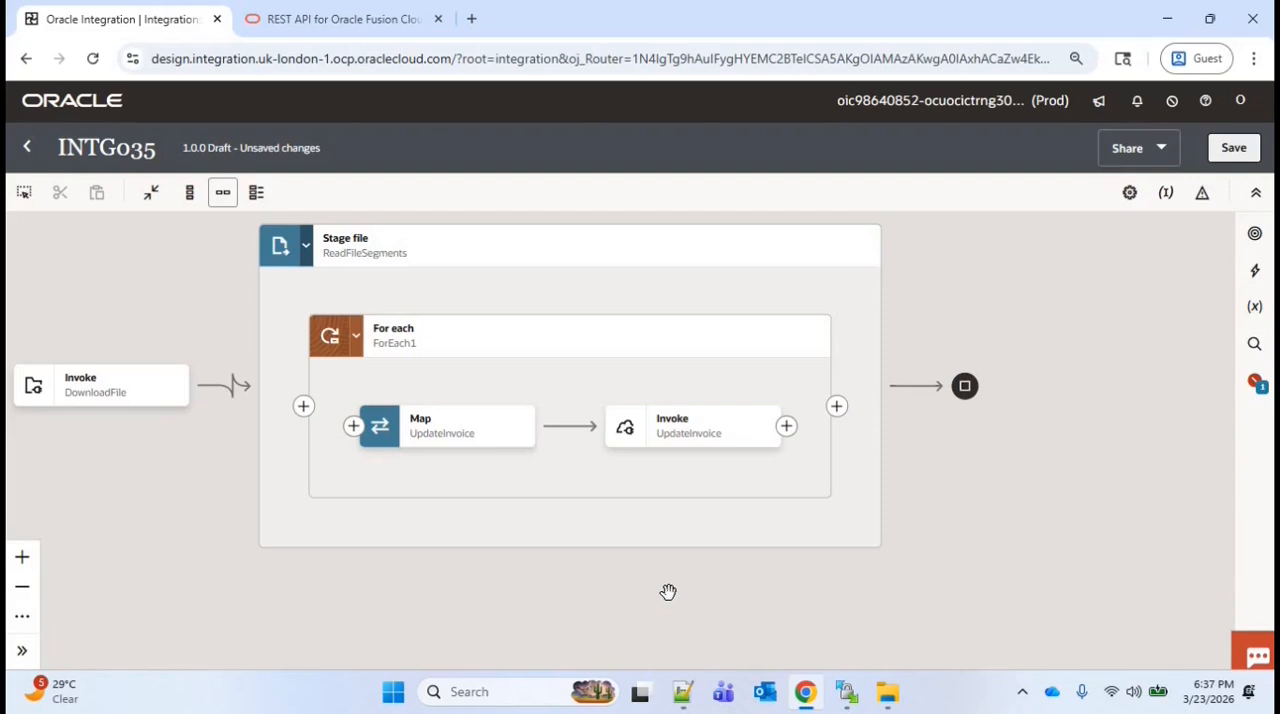
Add a Scope action before the UpdateInvoice map inside ForEach1
left_click_drag(668, 592, 712, 580)
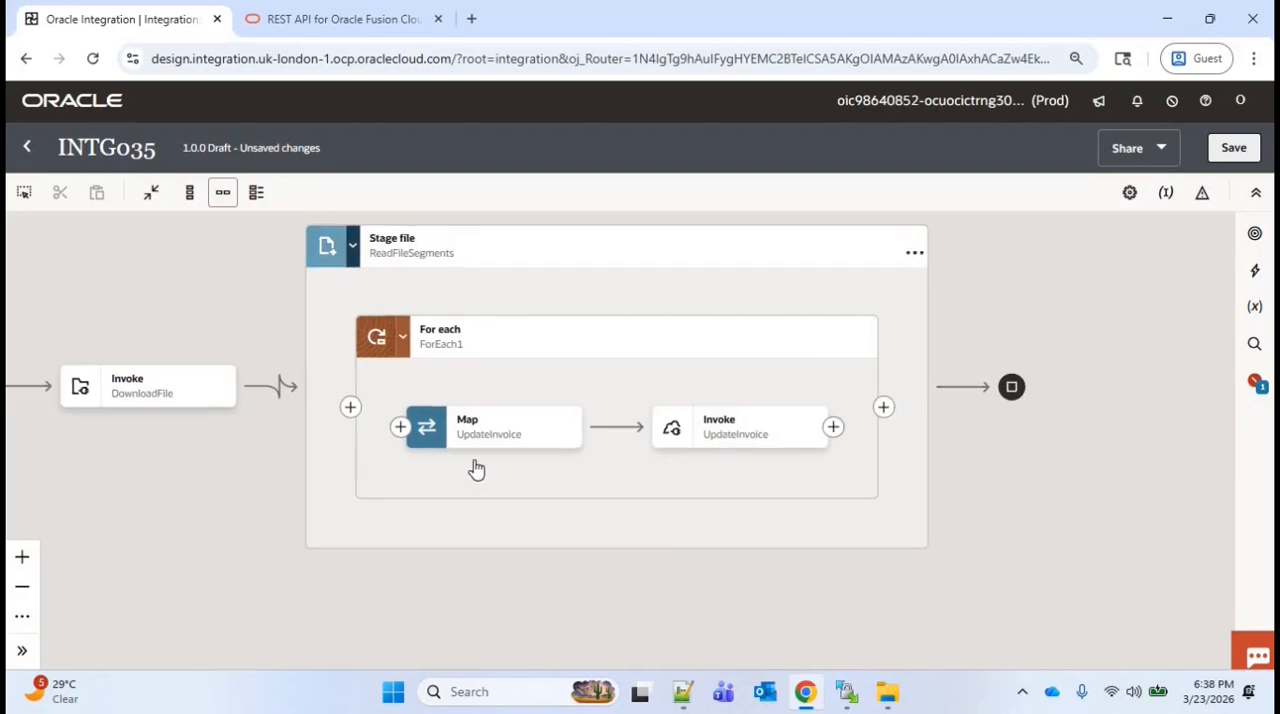
left_click(400, 428)
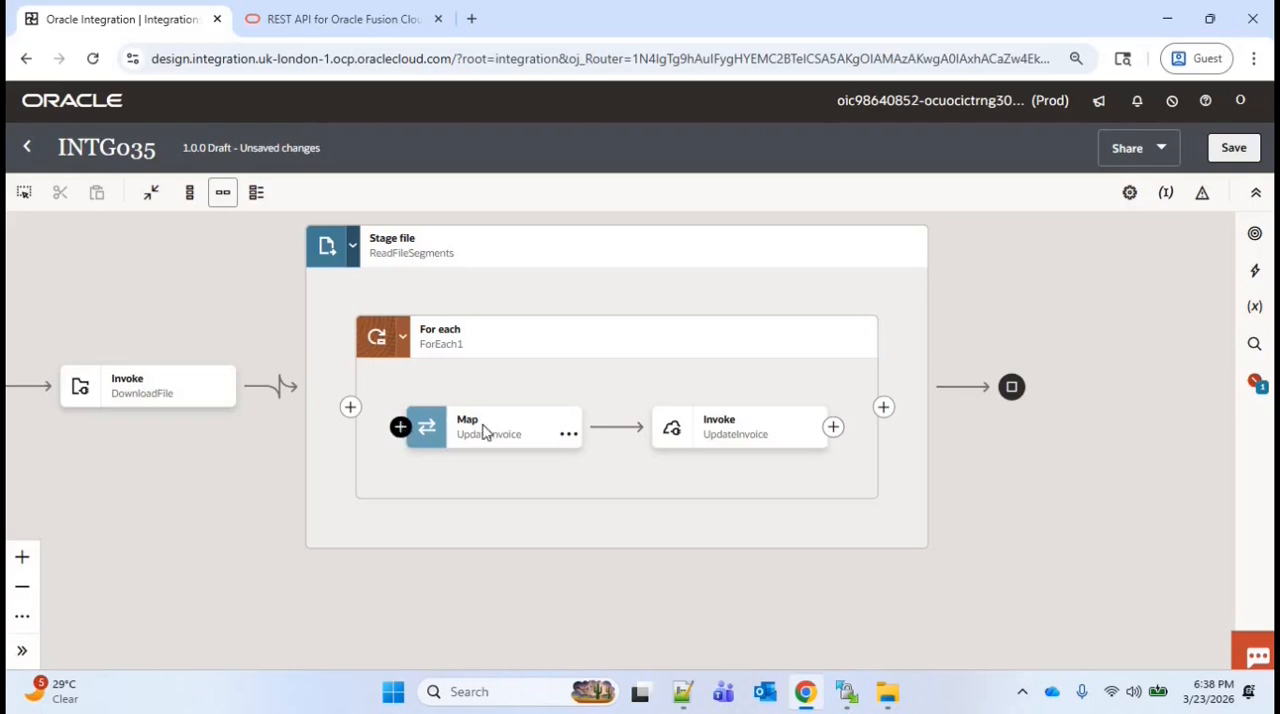
type("sco")
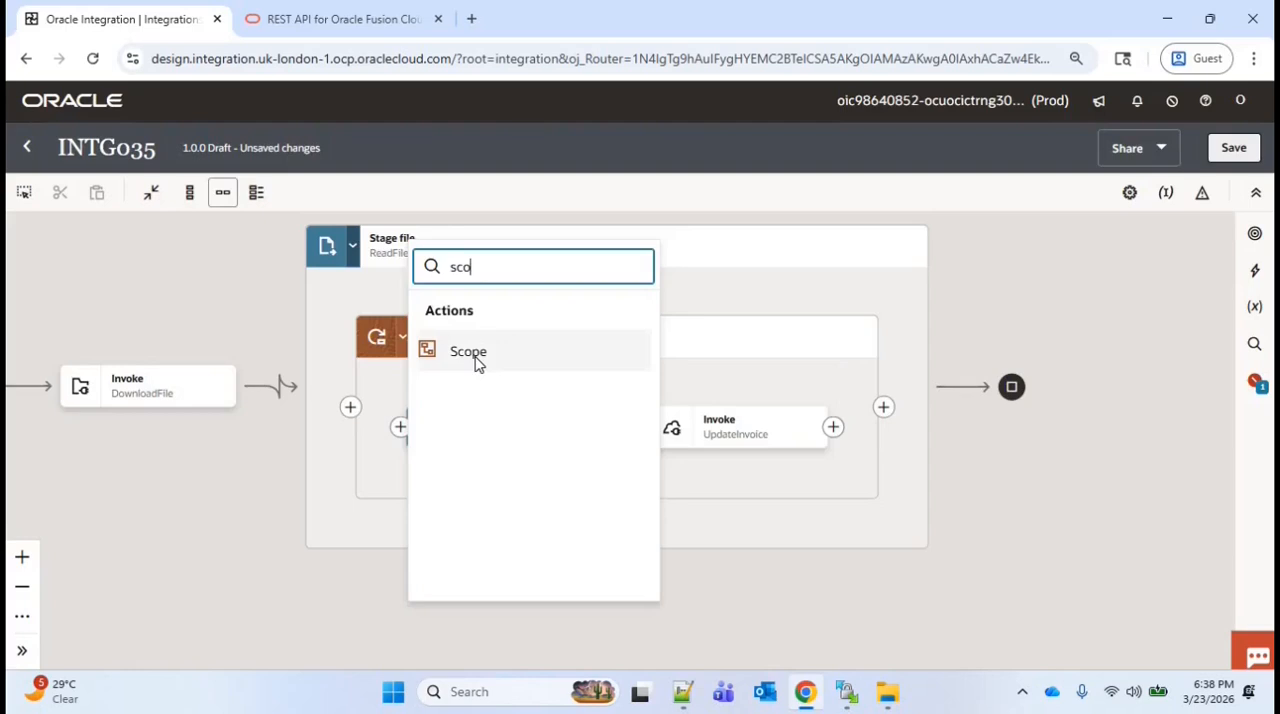
left_click(470, 352)
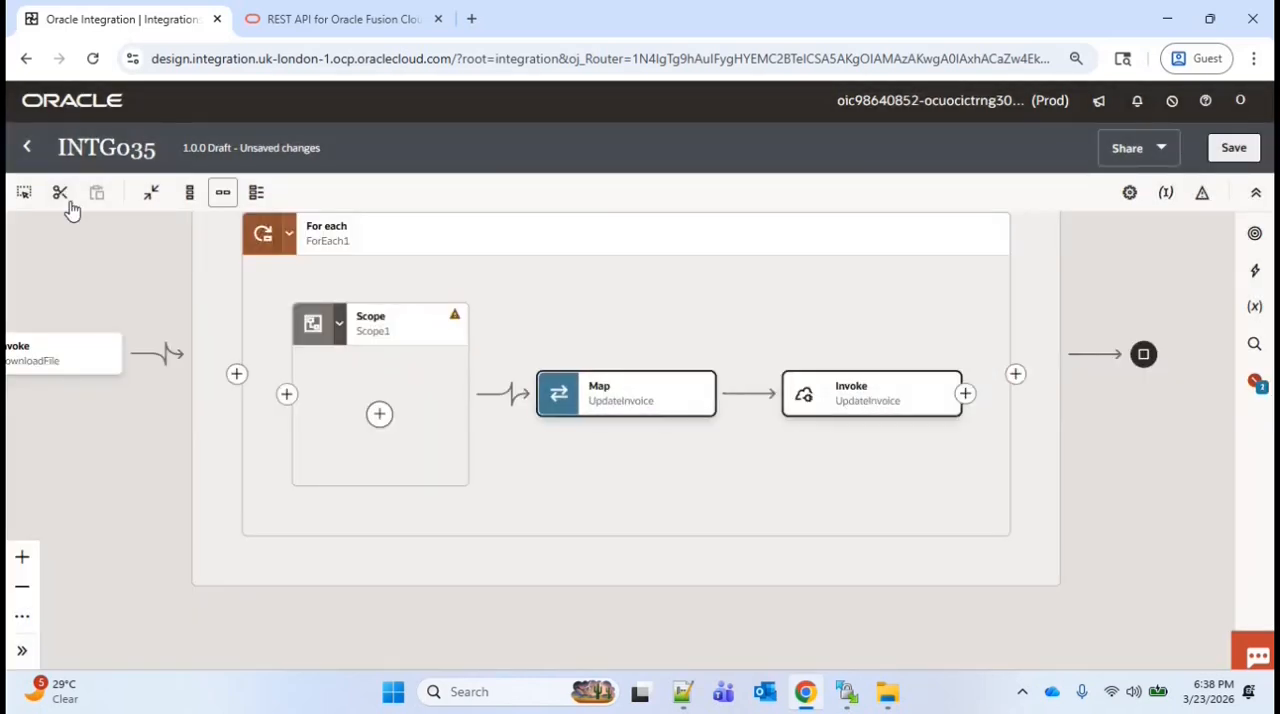
Move the UpdateInvoice map and invoke into the Scope1 container inside ForEach1
left_click(62, 194)
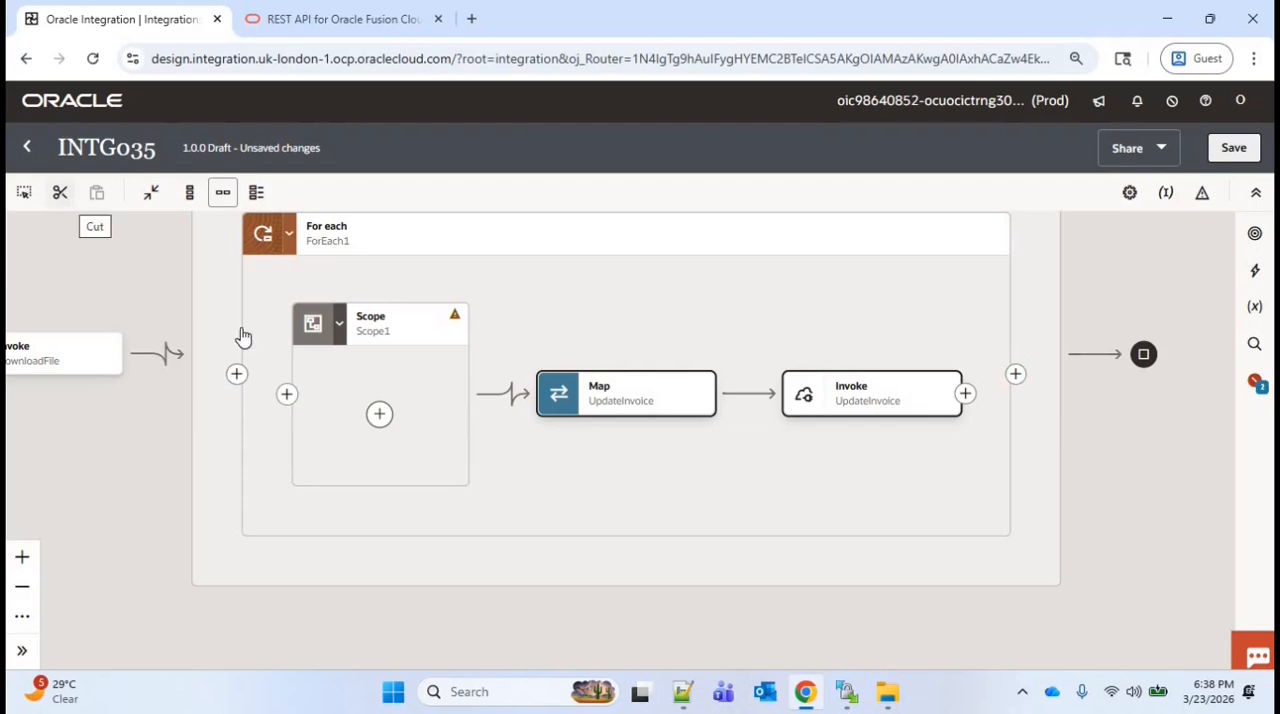
left_click(379, 414)
left_click(457, 374)
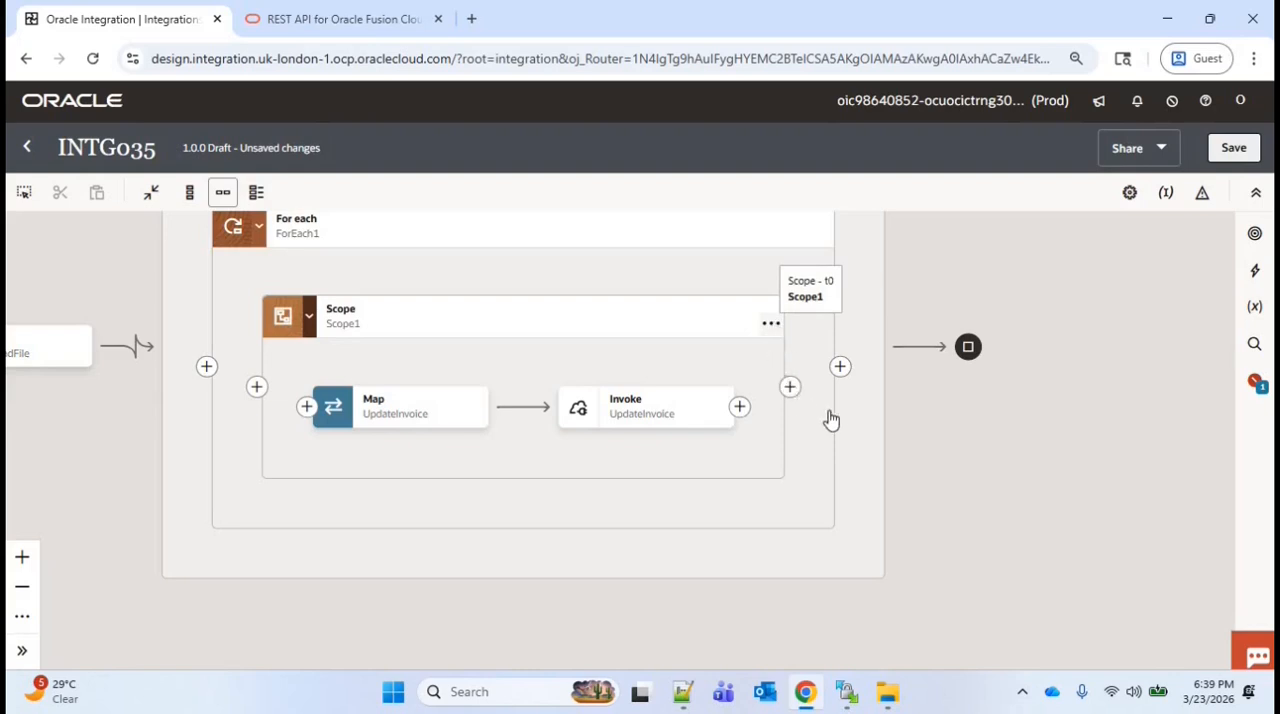
Add the APIInvocationError REST fault handler for UpdateInvoice to Scope1
left_click(771, 323)
mouse_move(846, 448)
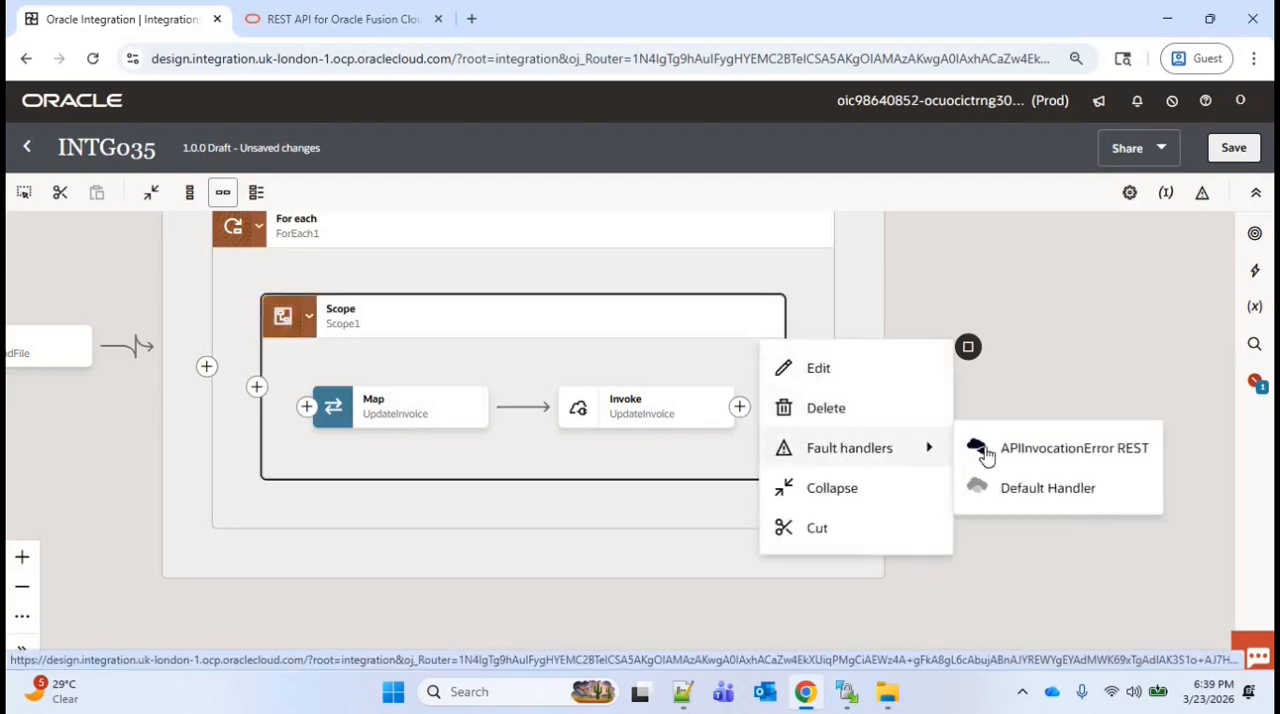
left_click(1059, 440)
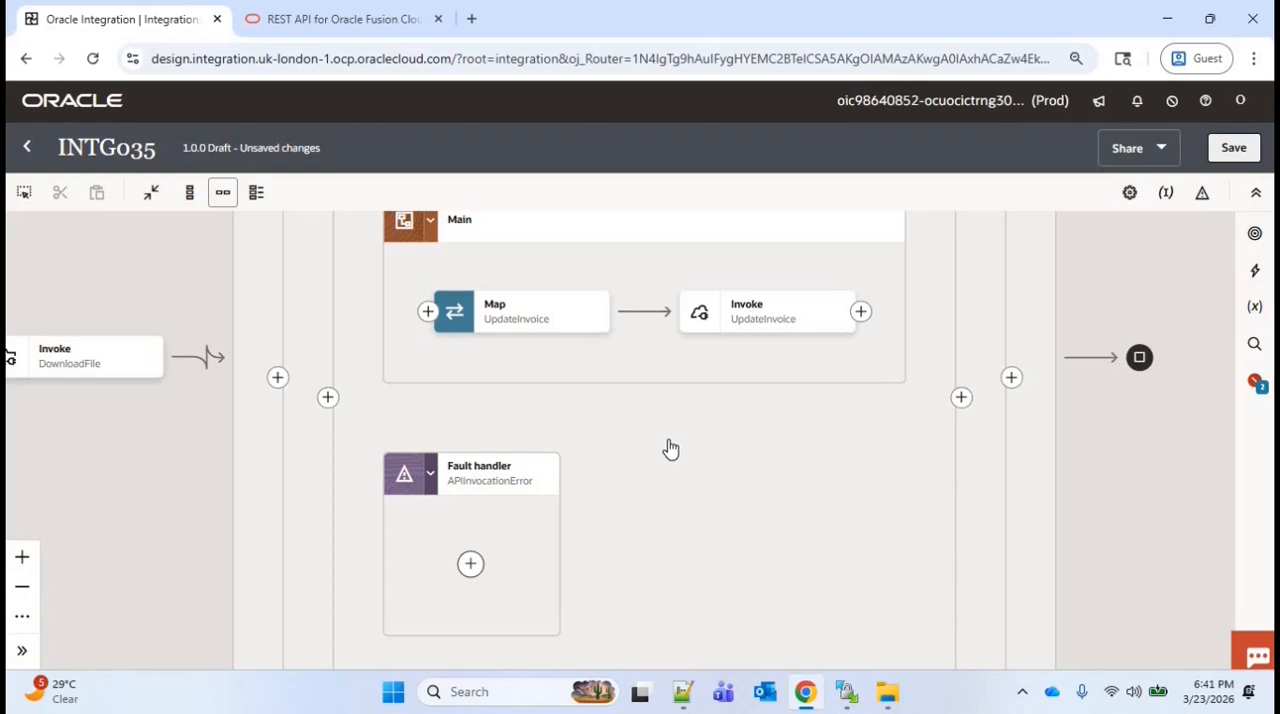
Switch to Notepad++ and examine the header columns of the sample file Updated_AP_Invoices.csv
left_click(686, 694)
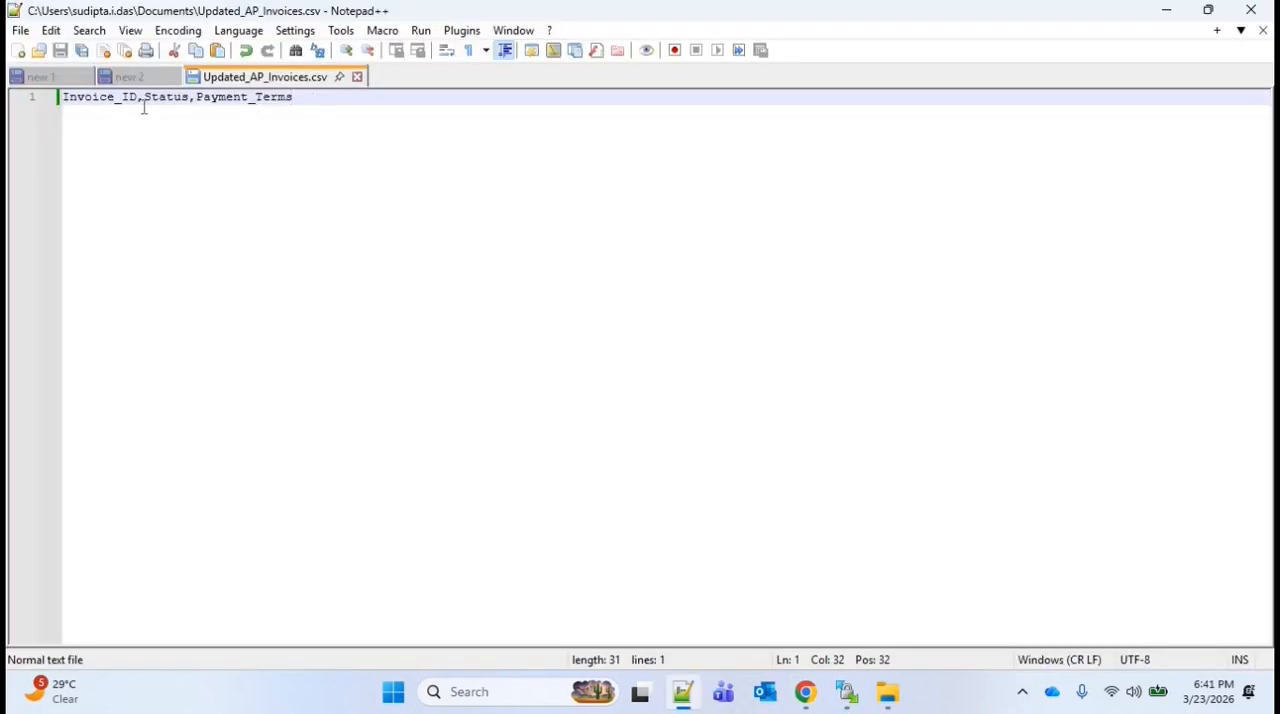
left_click_drag(64, 98, 142, 98)
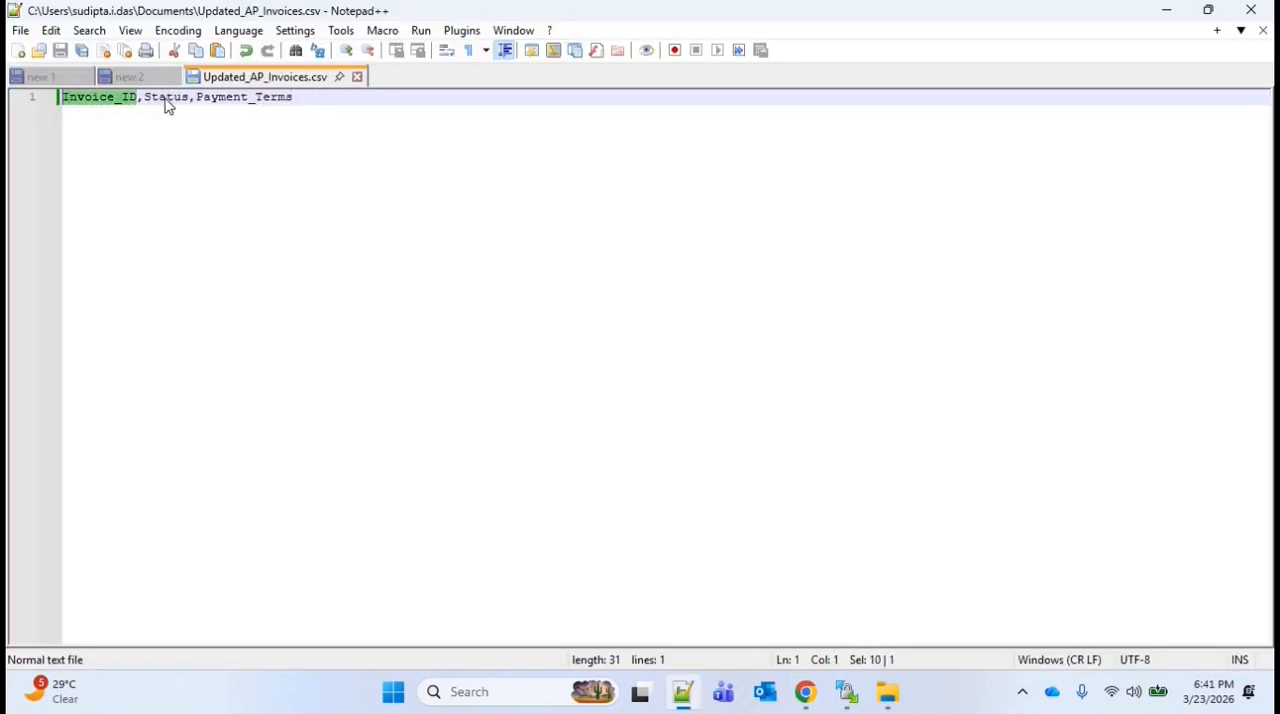
double_click(166, 100)
double_click(224, 100)
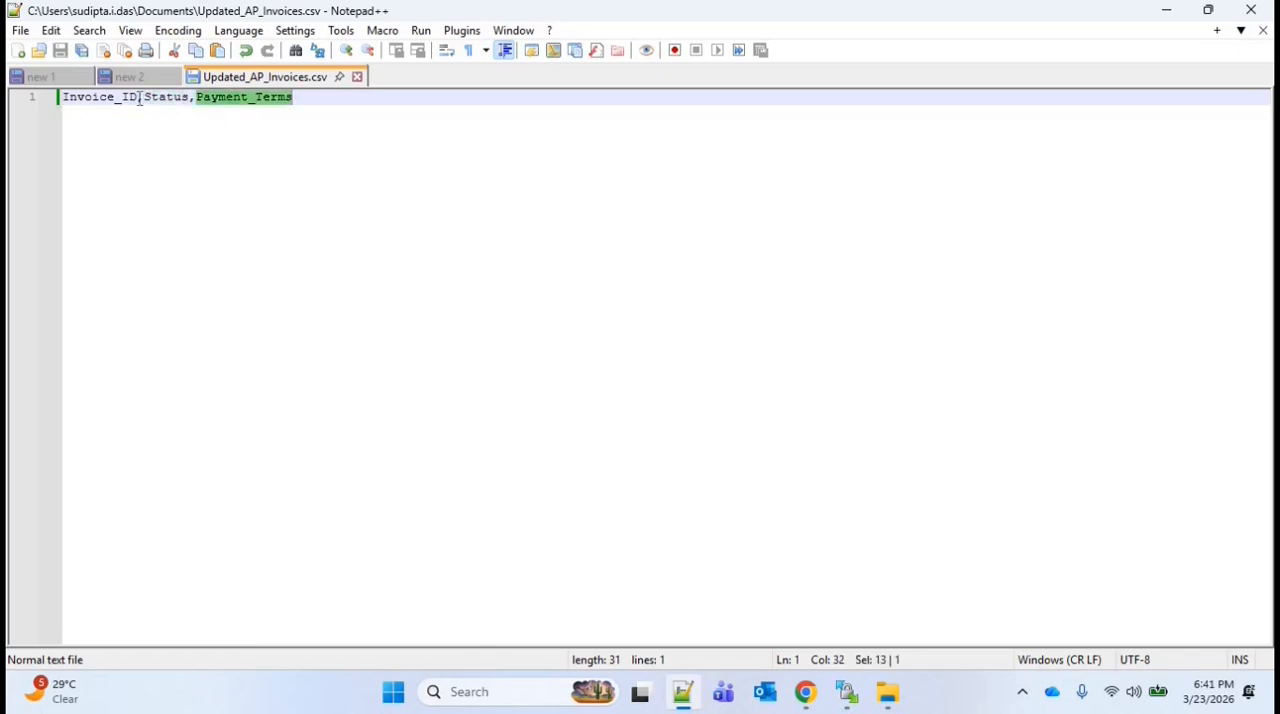
left_click(141, 100)
double_click(188, 154)
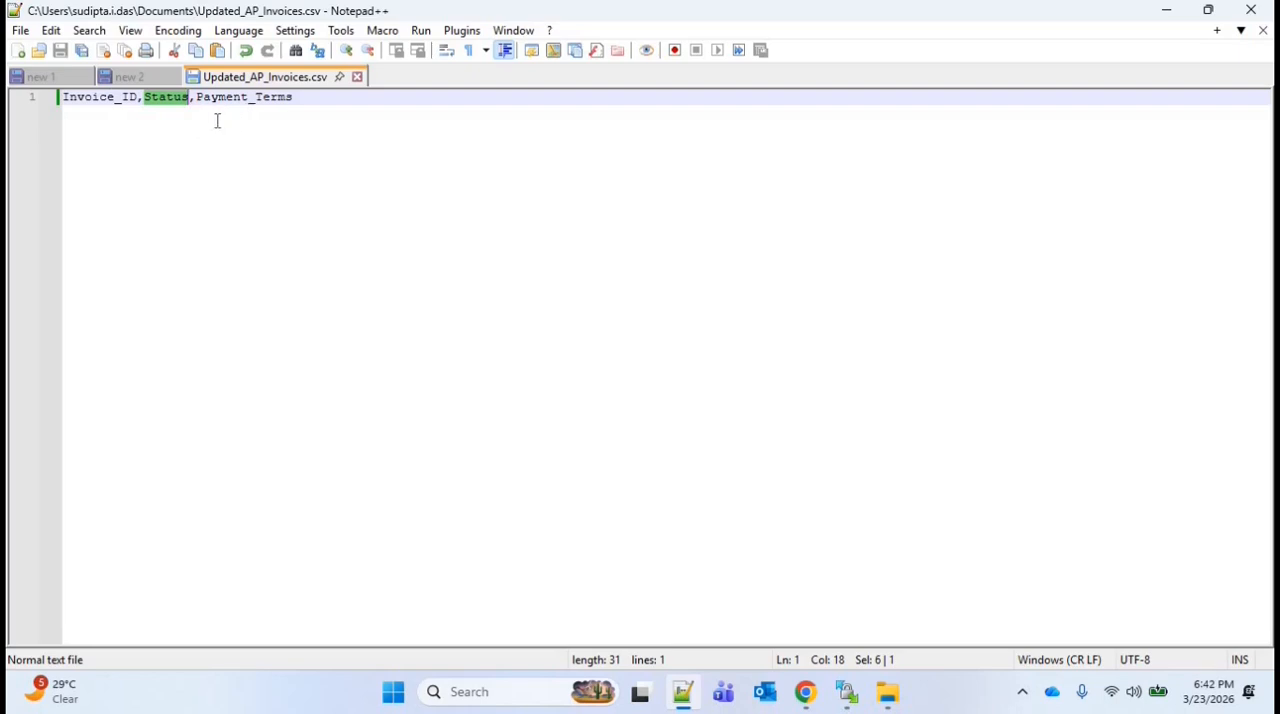
left_click(182, 100)
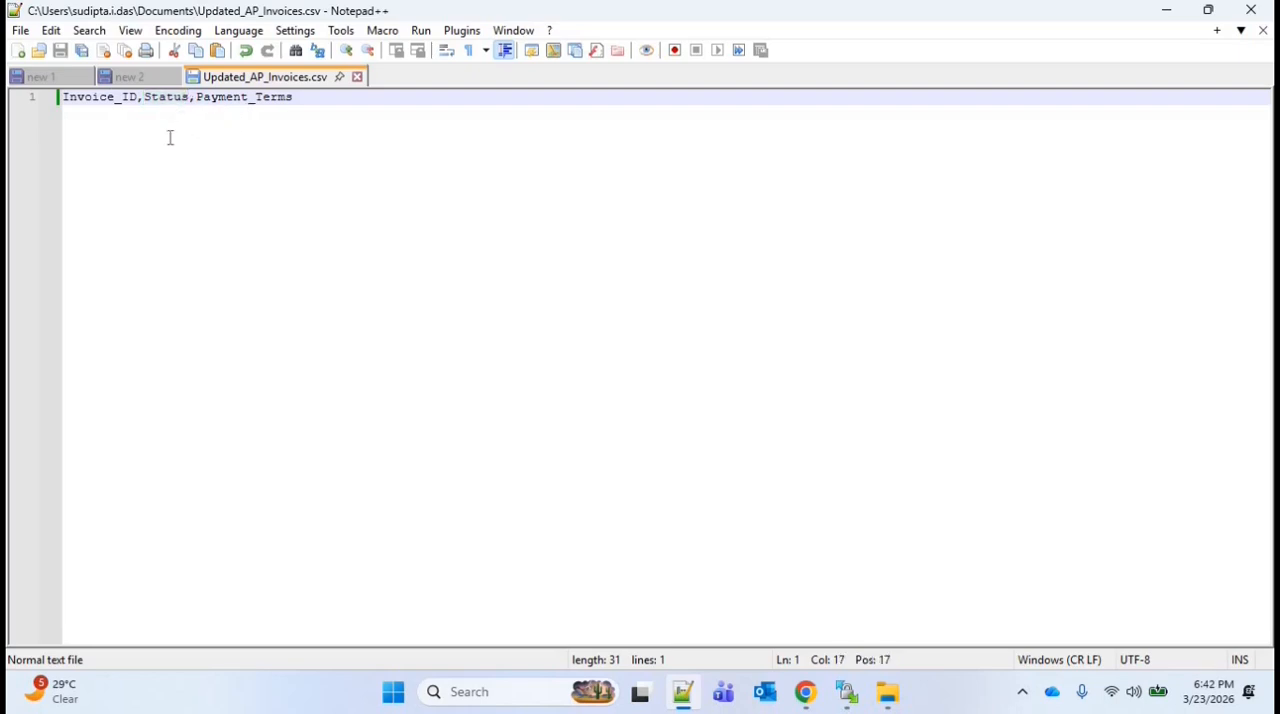
key("End")
key("shift+Left")
key("shift+Left")
key("shift+Left")
key("shift+Left")
key("shift+Left")
key("shift+Left")
key("shift+Left")
key("shift+Left")
key("shift+Left")
key("shift+Left")
key("shift+Left")
key("shift+Left")
key("shift+Left")
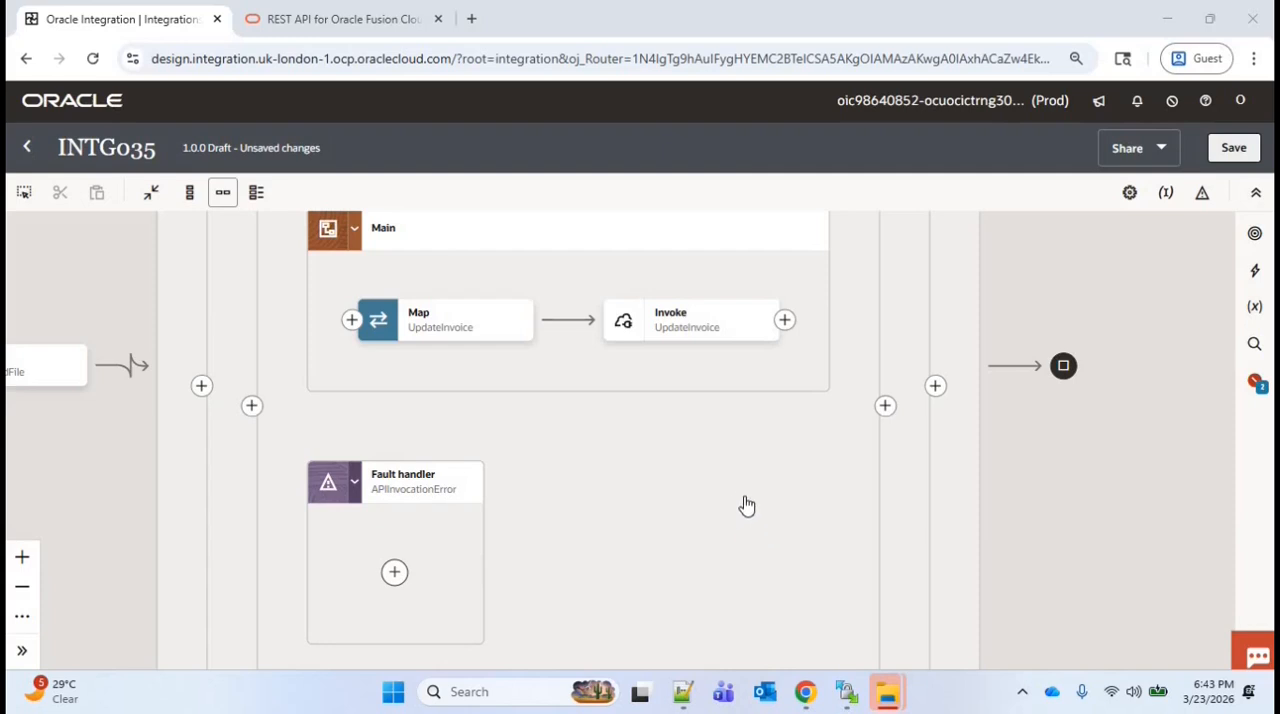
In the integration canvas, add a Stage file action named CreateFileSuccess after the UpdateInvoice invoke in the scope's Main block
left_click_drag(741, 471, 661, 487)
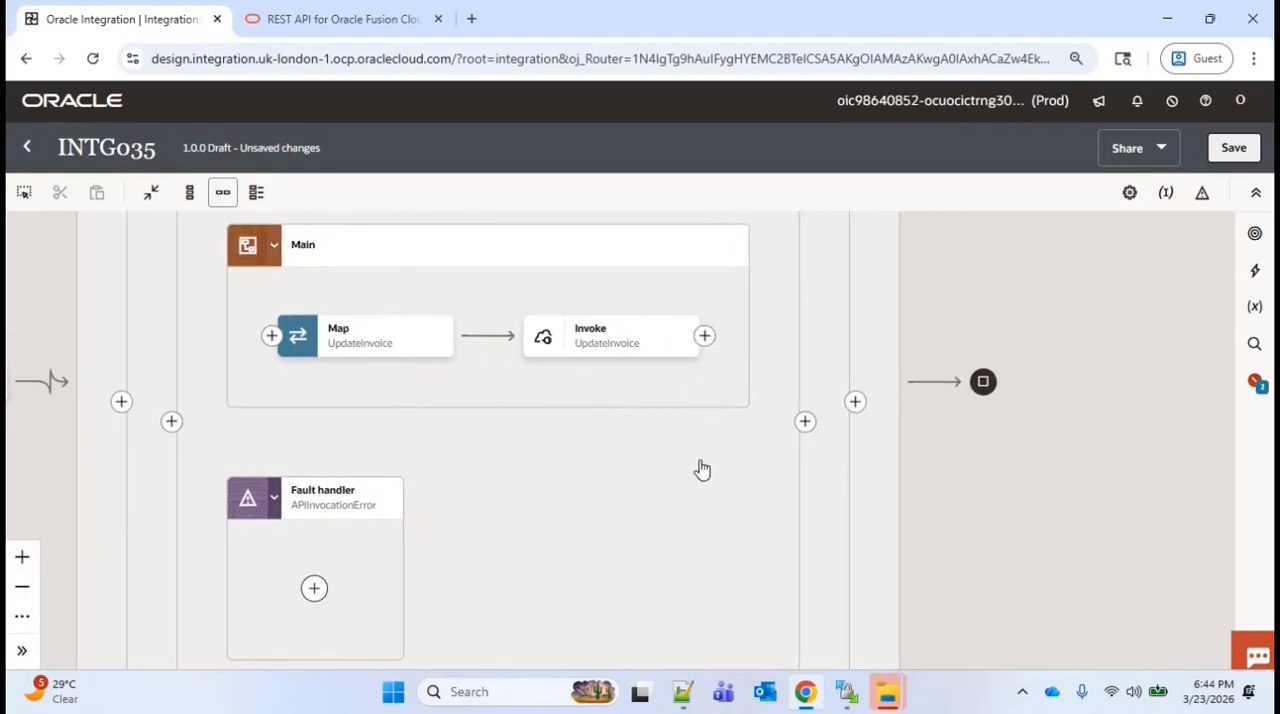
left_click_drag(702, 468, 654, 482)
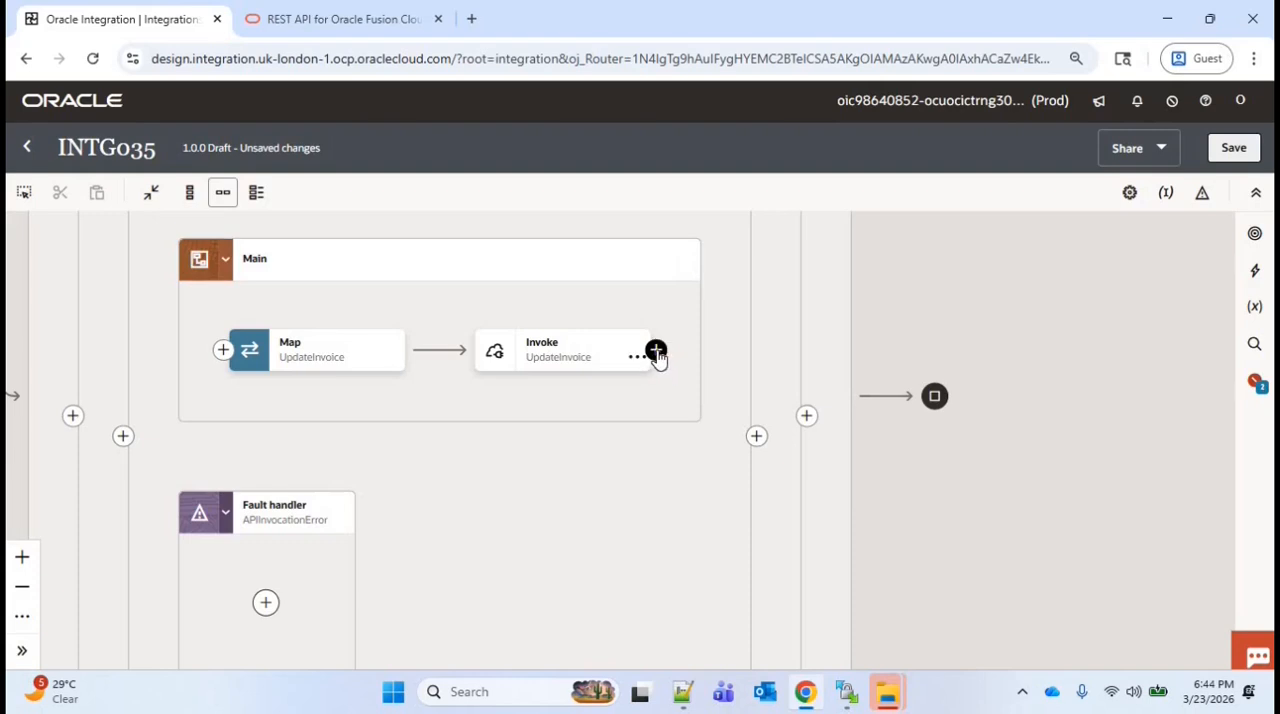
left_click(656, 352)
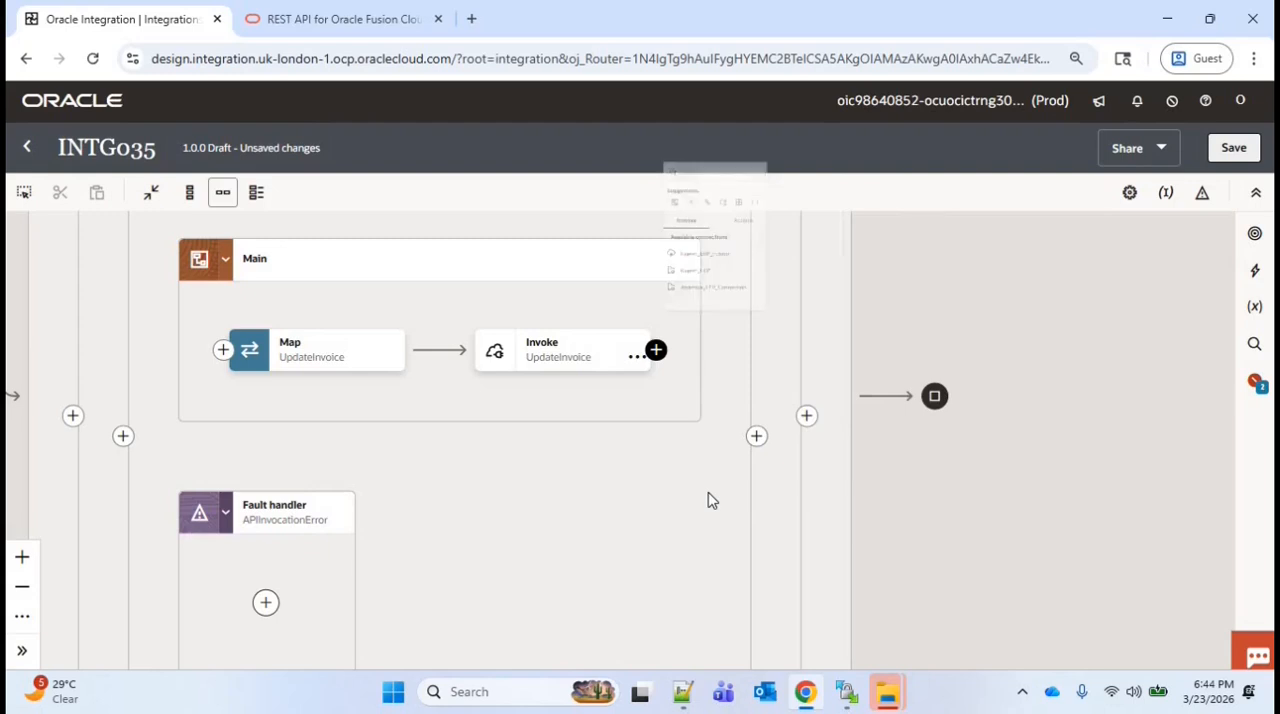
type("stg")
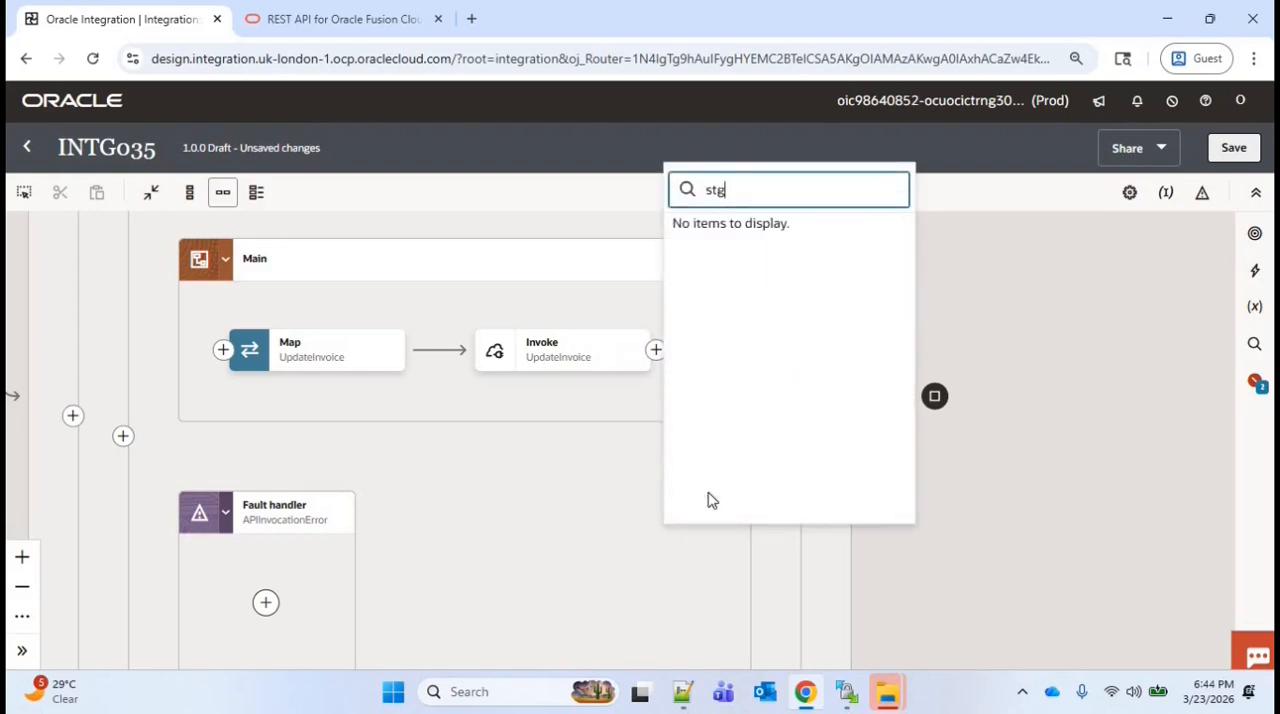
key("BackSpace")
type("ag")
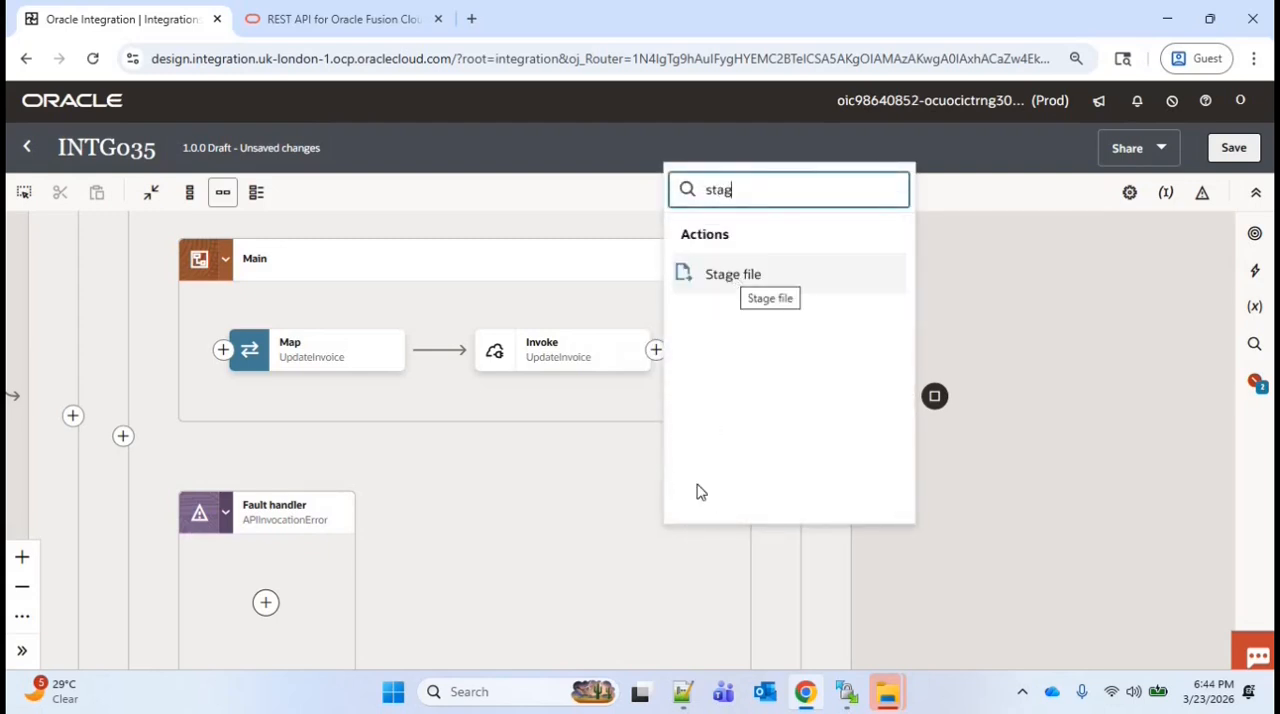
key("Return")
type("CreateFileSuccess")
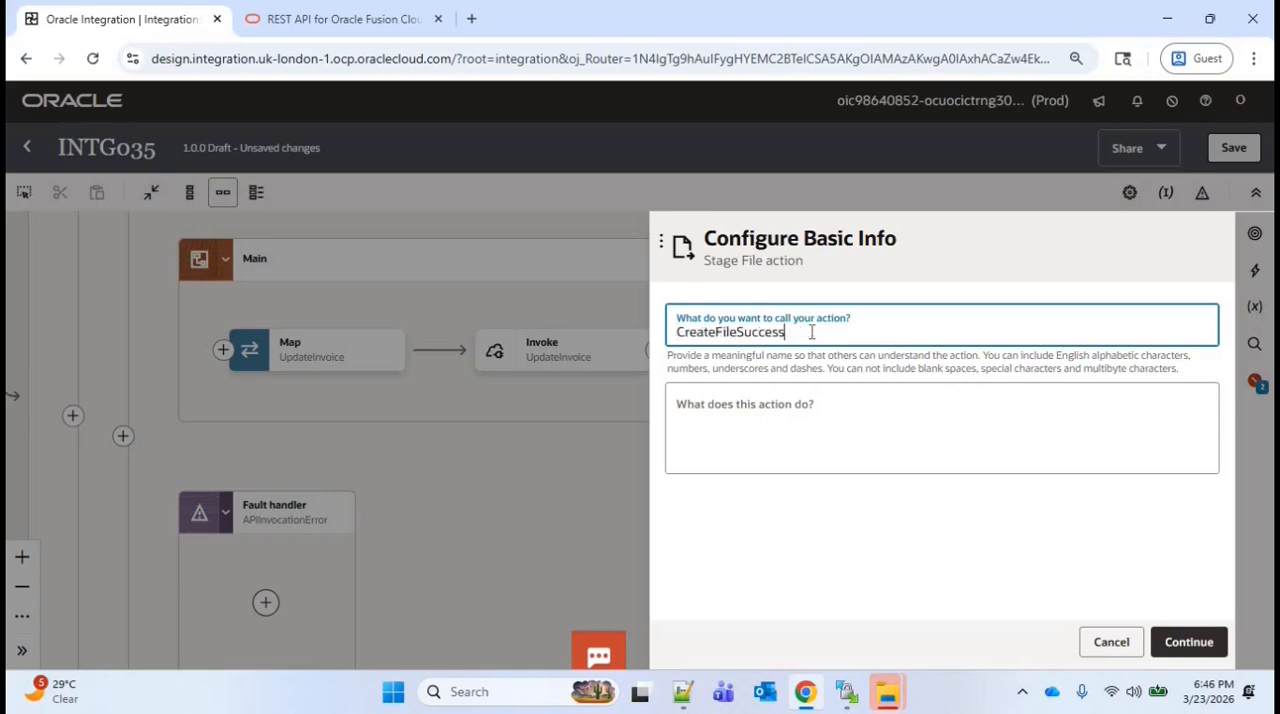
left_click(1189, 645)
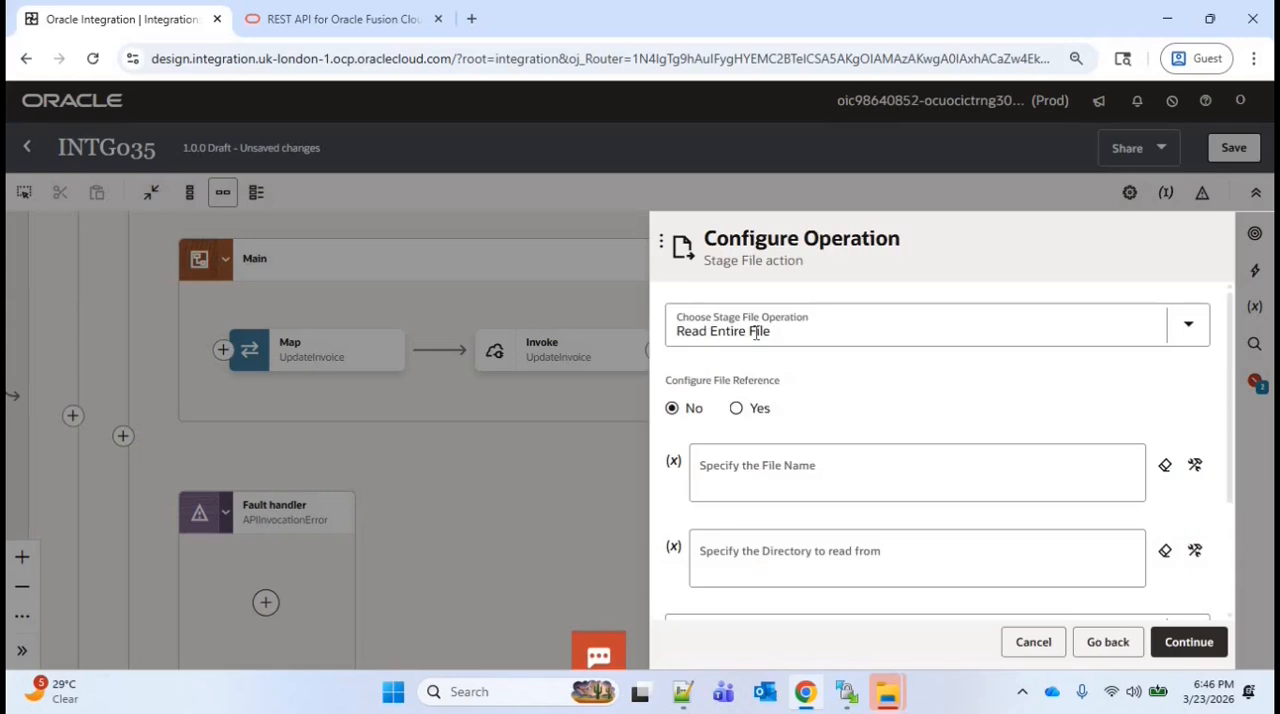
Set the stage file operation to Write File with the file name 'Updated_AP_Invoices.csv'
left_click(757, 333)
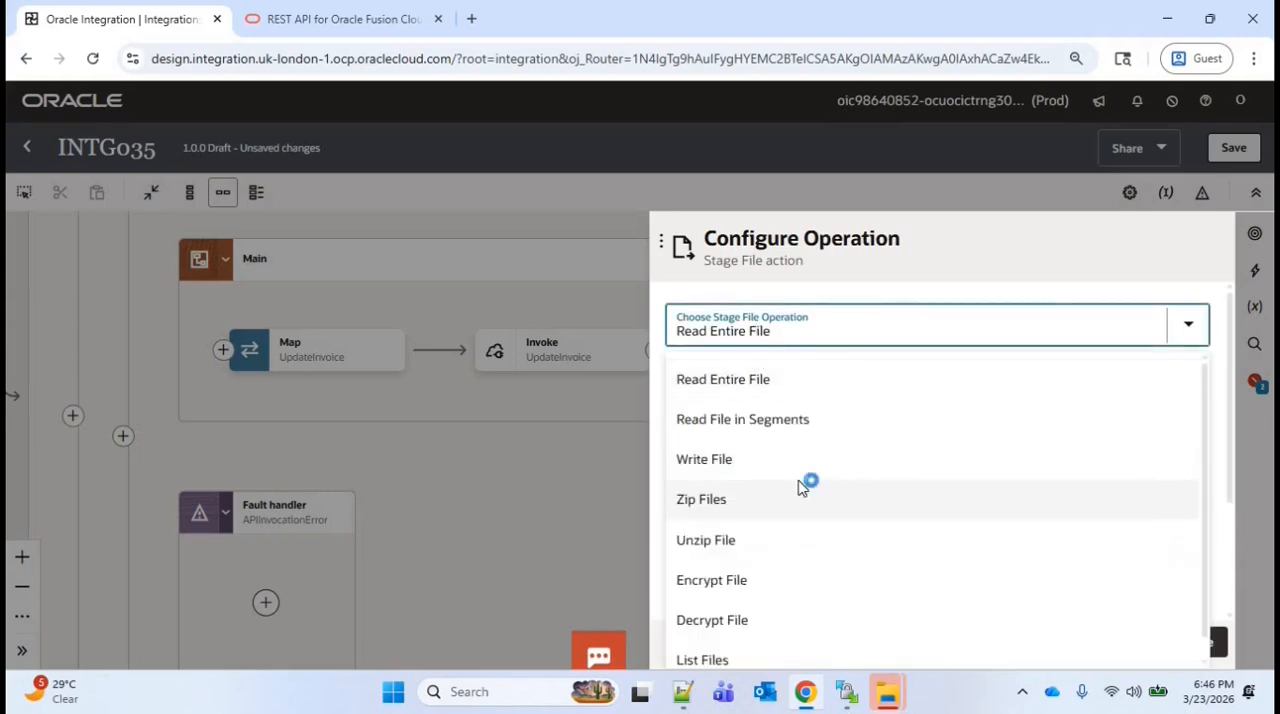
left_click(850, 458)
left_click(820, 423)
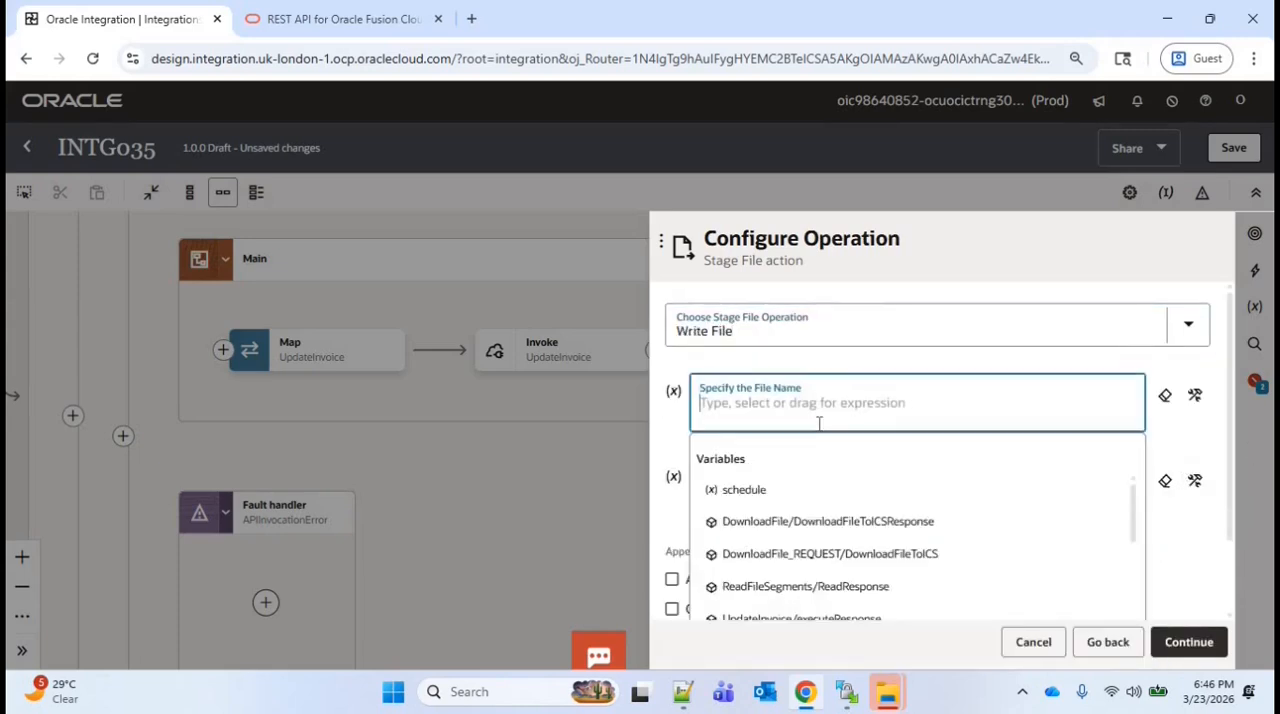
type("'Updated_AP_Invoices'")
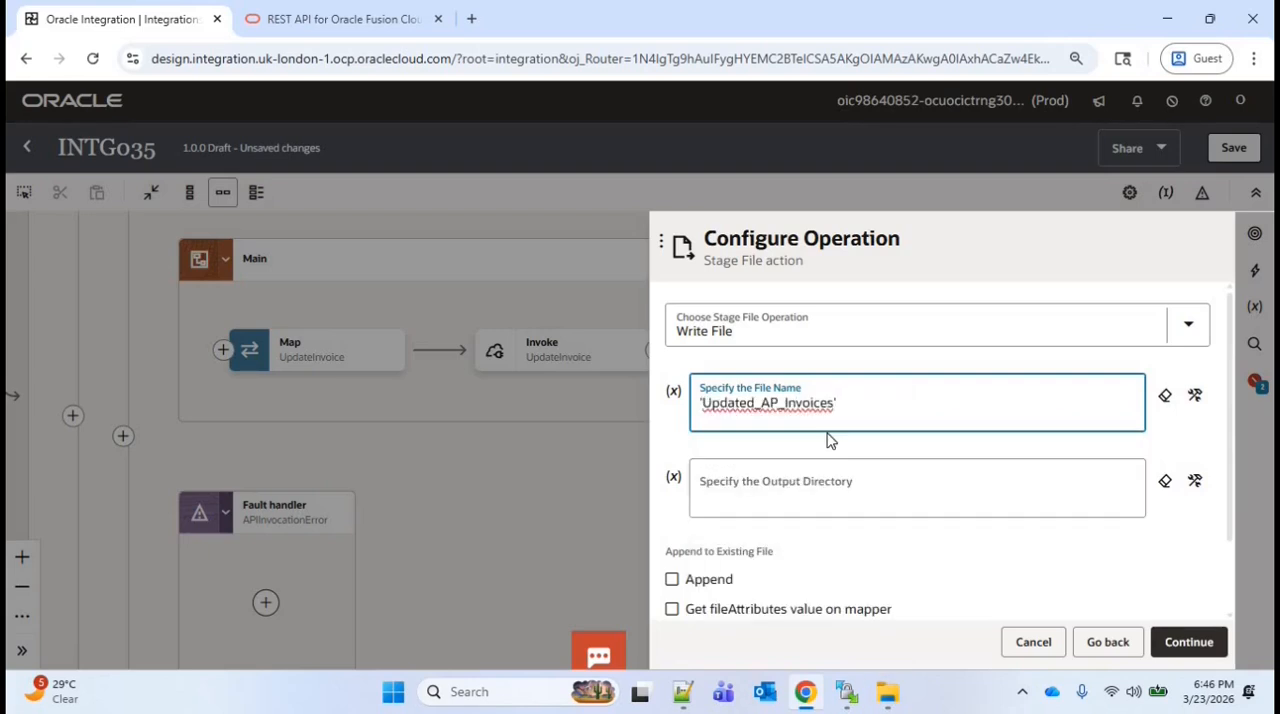
Set the output directory to '/apinv' and enable Append to the existing file
left_click(828, 495)
type("'")
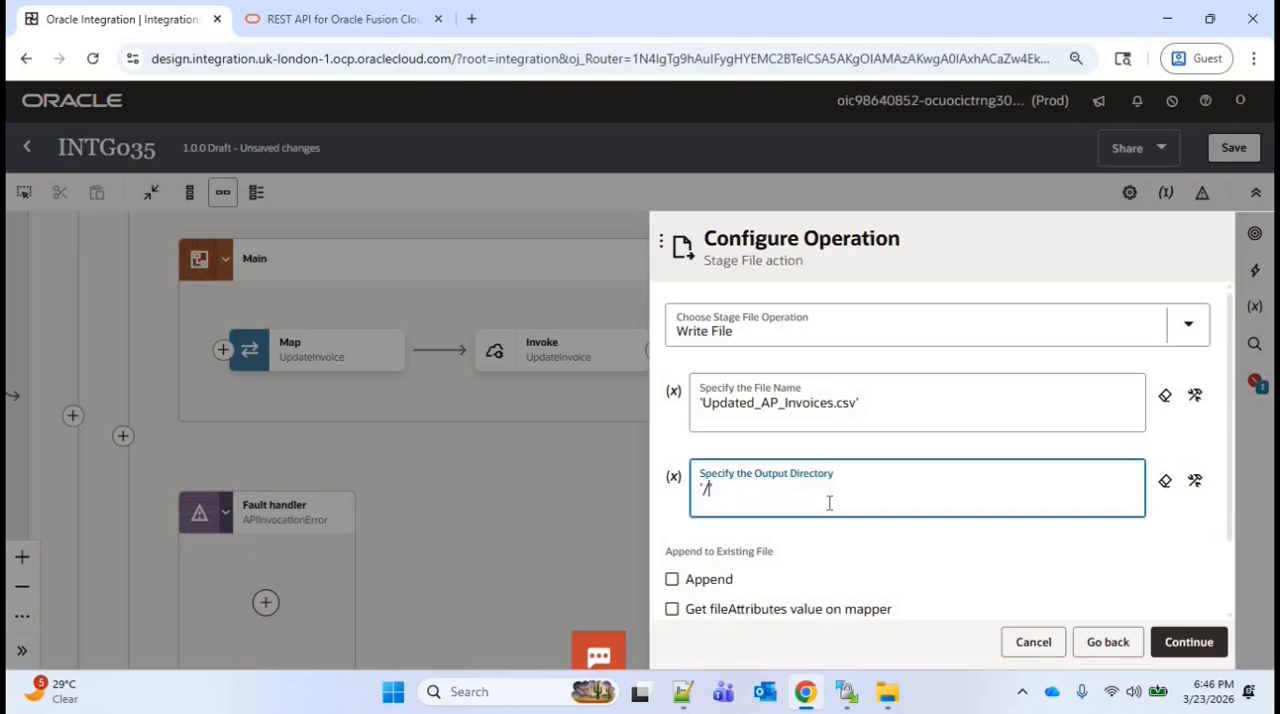
type("/apinv'")
scroll(677, 528, "down", 1)
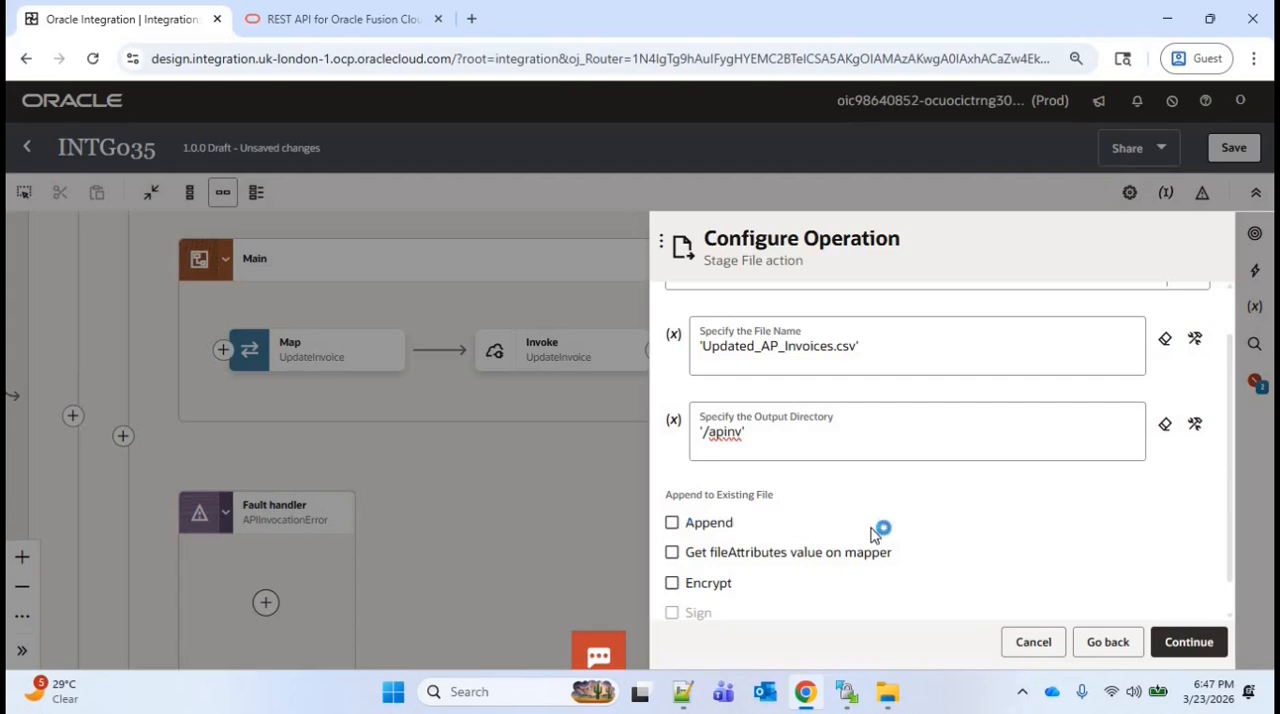
scroll(1230, 476, "up", 1)
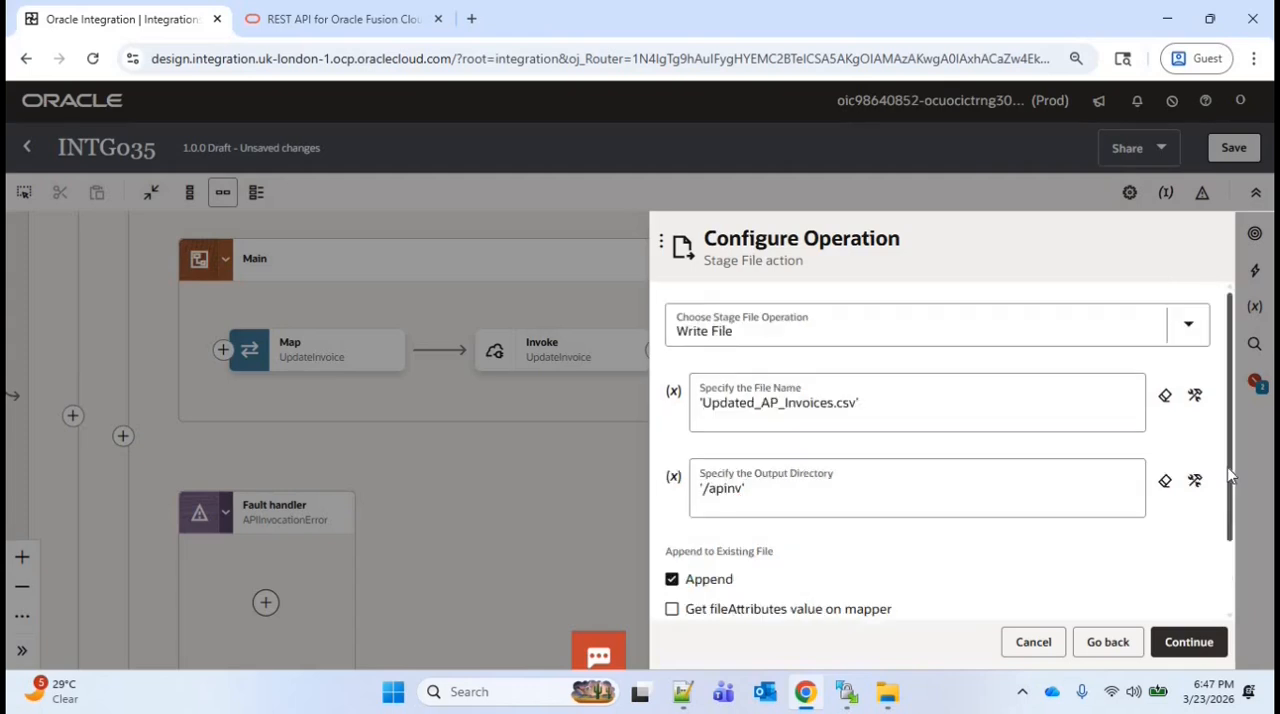
scroll(1230, 480, "down", 1)
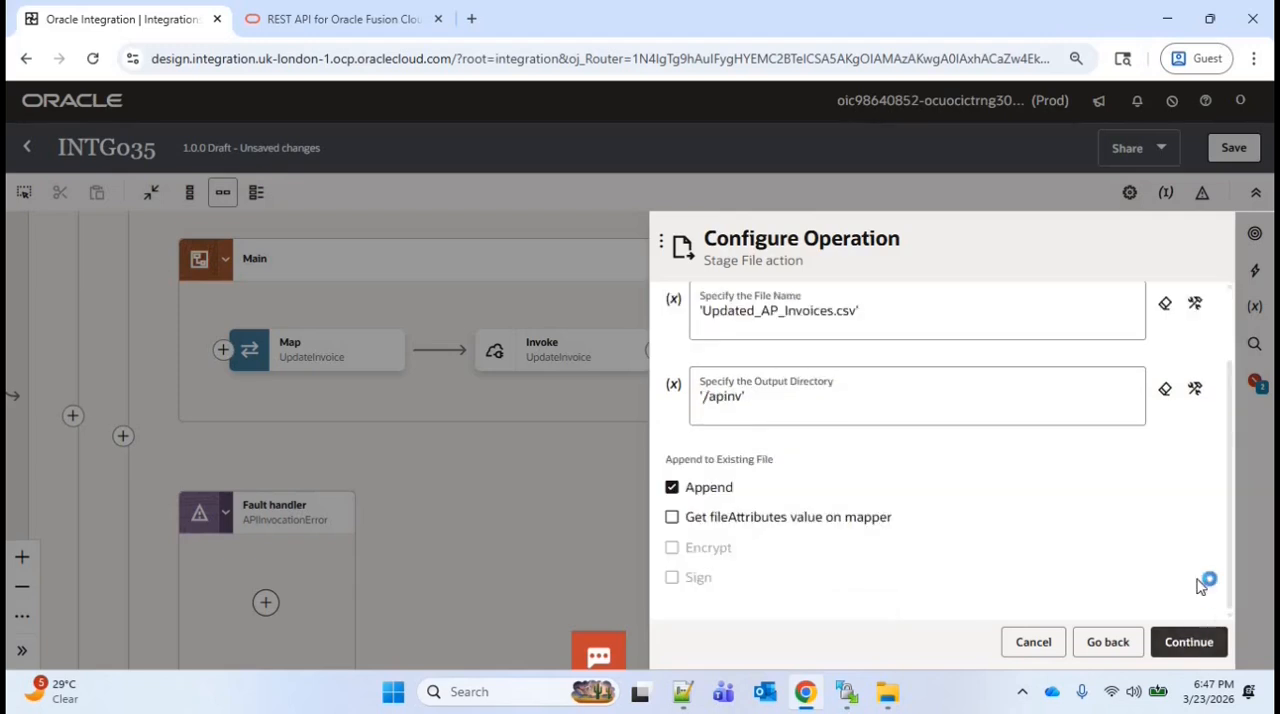
left_click(1182, 642)
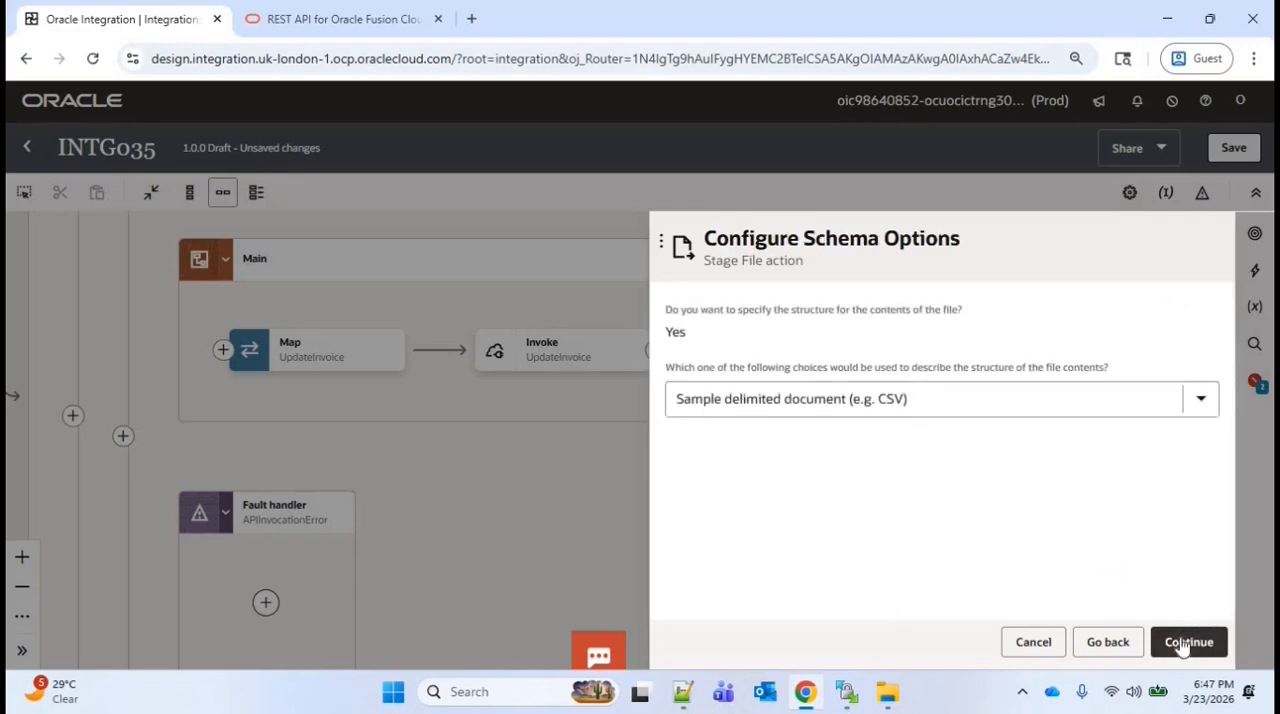
Describe the file contents with a sample delimited document and upload Updated_AP_Invoices.csv from Documents as the sample
left_click(1182, 643)
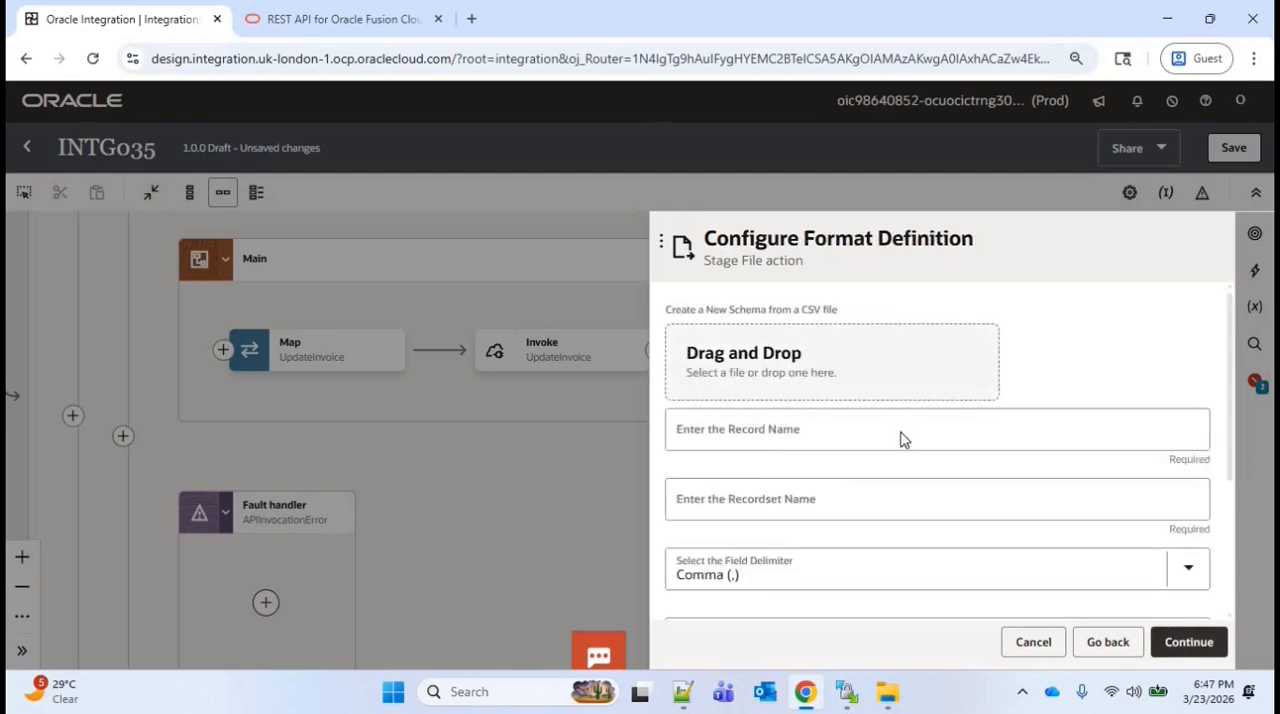
left_click(800, 372)
left_click(257, 180)
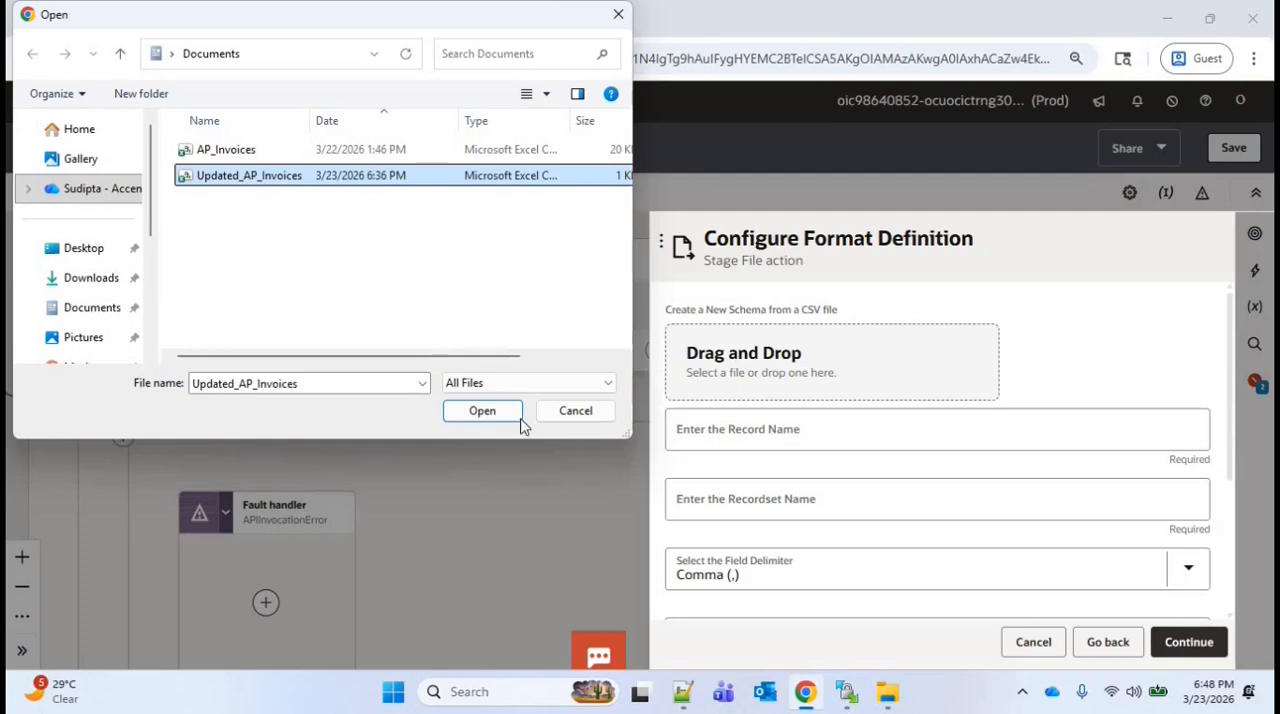
left_click(486, 410)
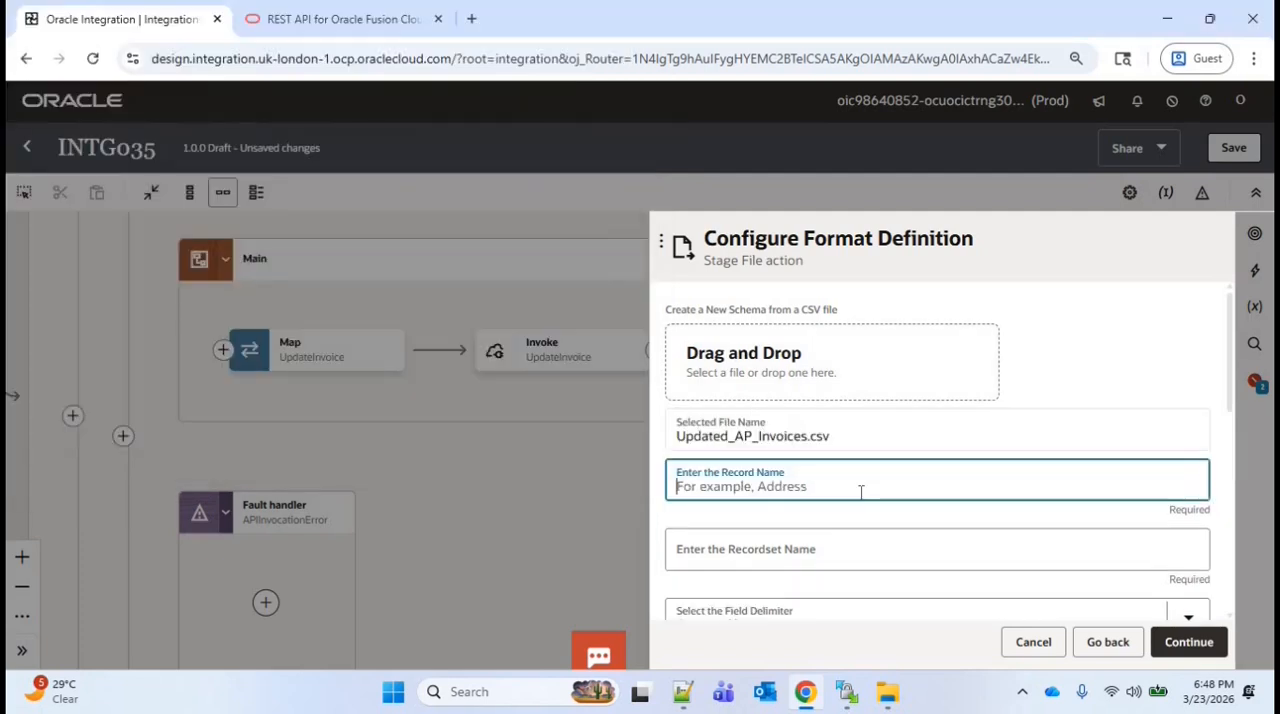
Set the record name to Rec and the recordset name to RecSet
type("Rec")
key("Tab")
type("RecSet")
scroll(1228, 522, "down", 5)
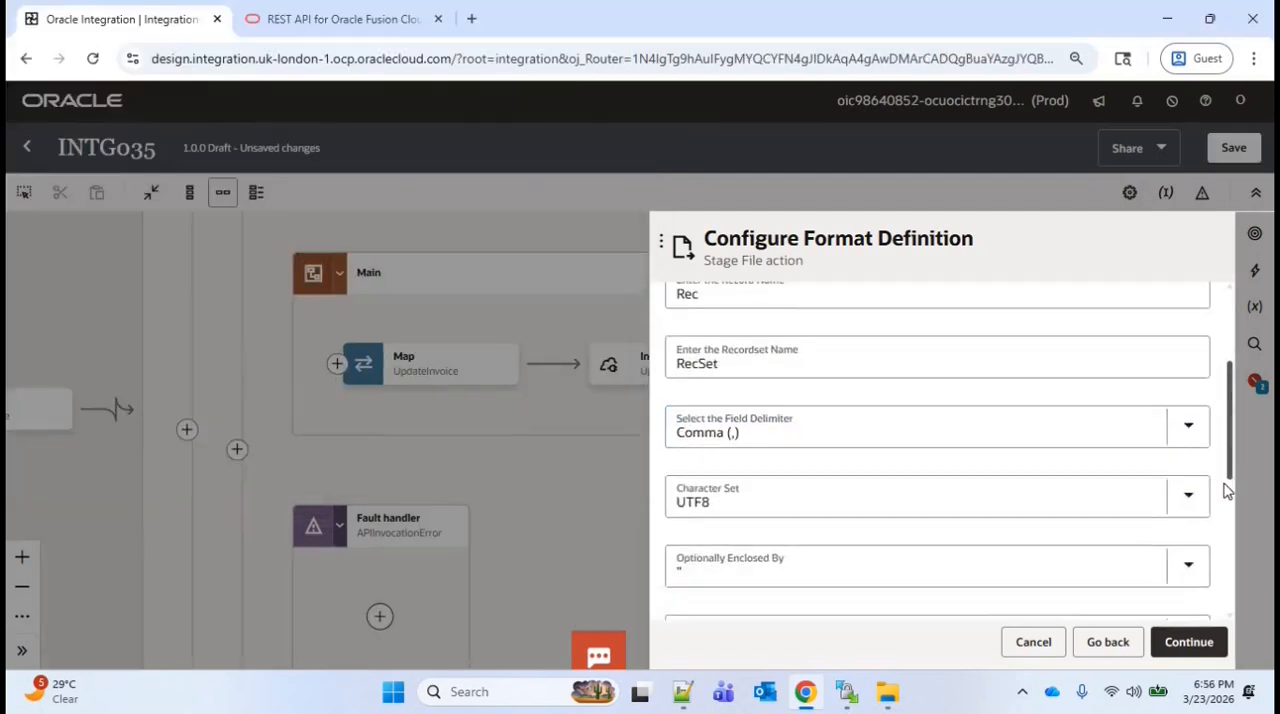
Stop using the first row as column headers, and mark all columns optional except the first, set to Mandatory
scroll(1228, 522, "down", 1)
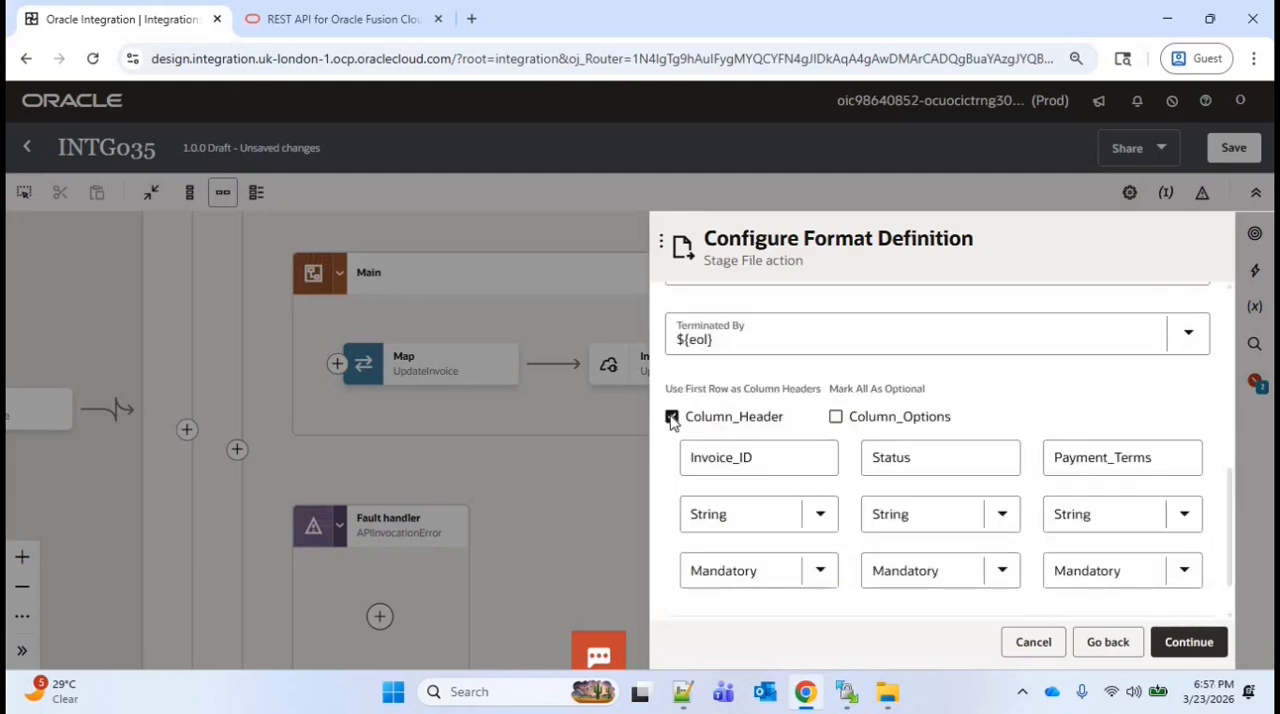
left_click(673, 417)
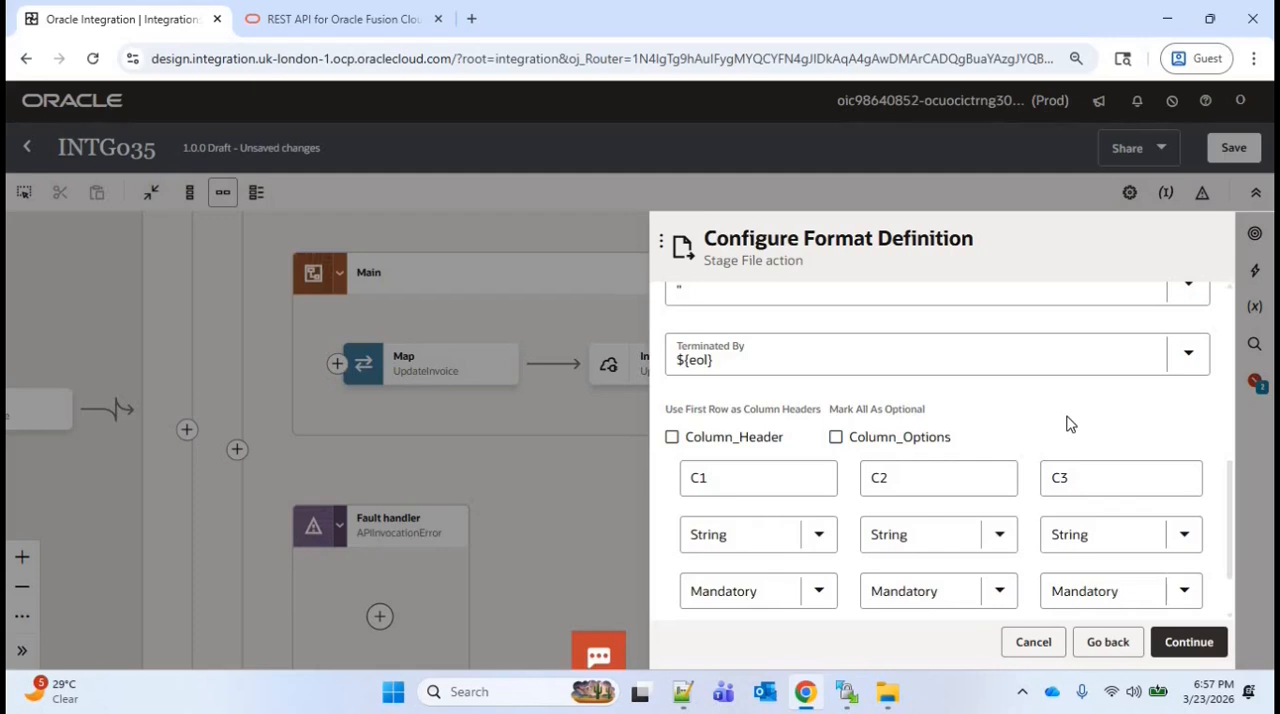
scroll(840, 376, "down", 1)
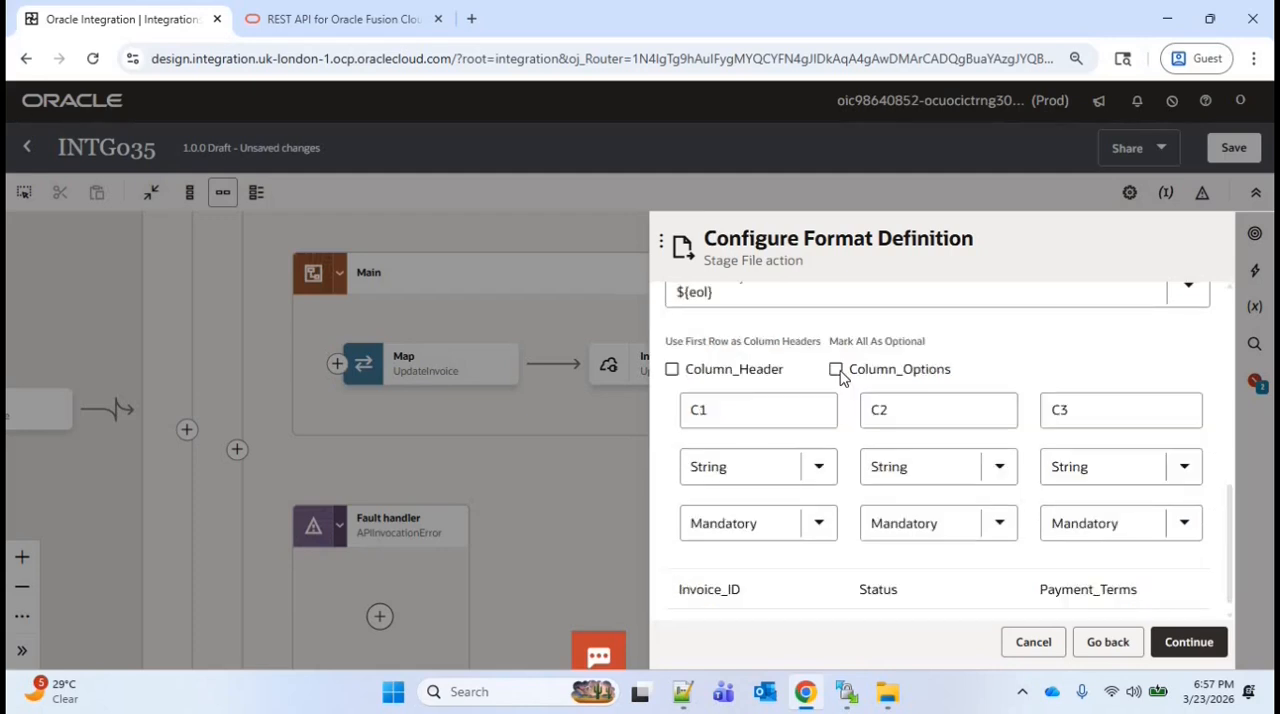
left_click(837, 370)
left_click(716, 535)
left_click(710, 580)
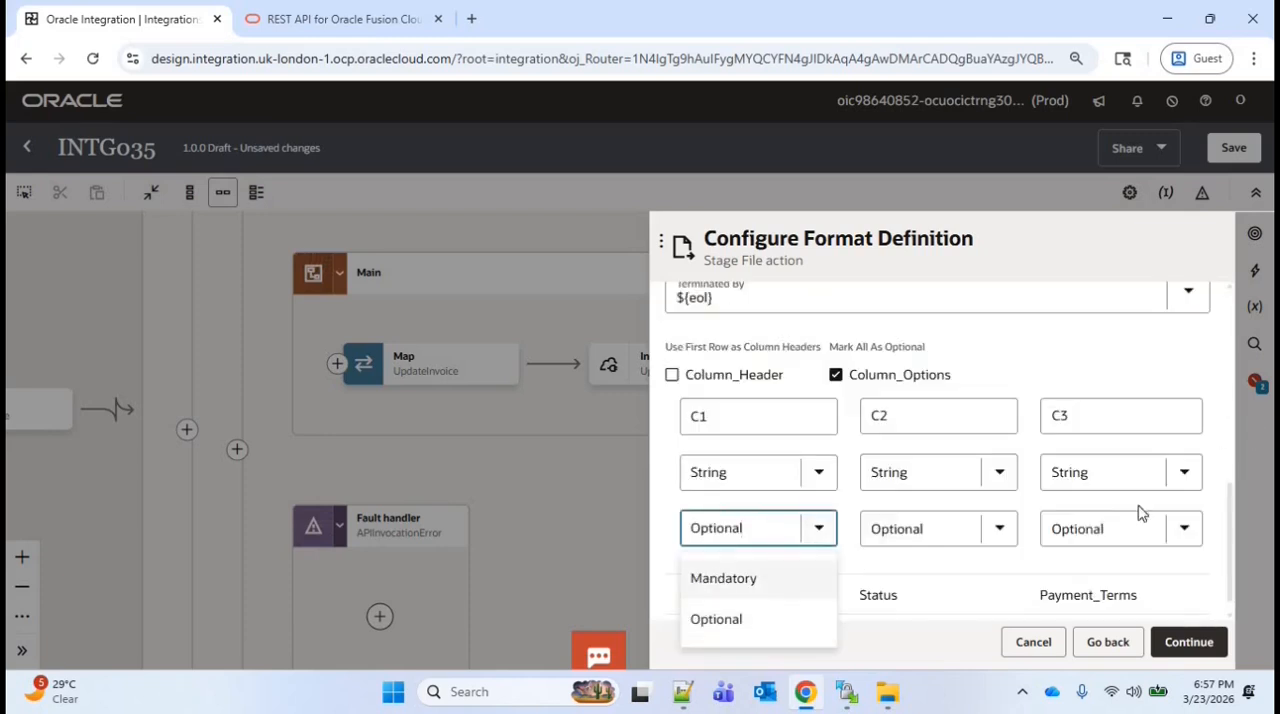
Name the three schema columns Invoice_ID, Status and Payment_Terms
scroll(990, 450, "down", 1)
left_click(752, 396)
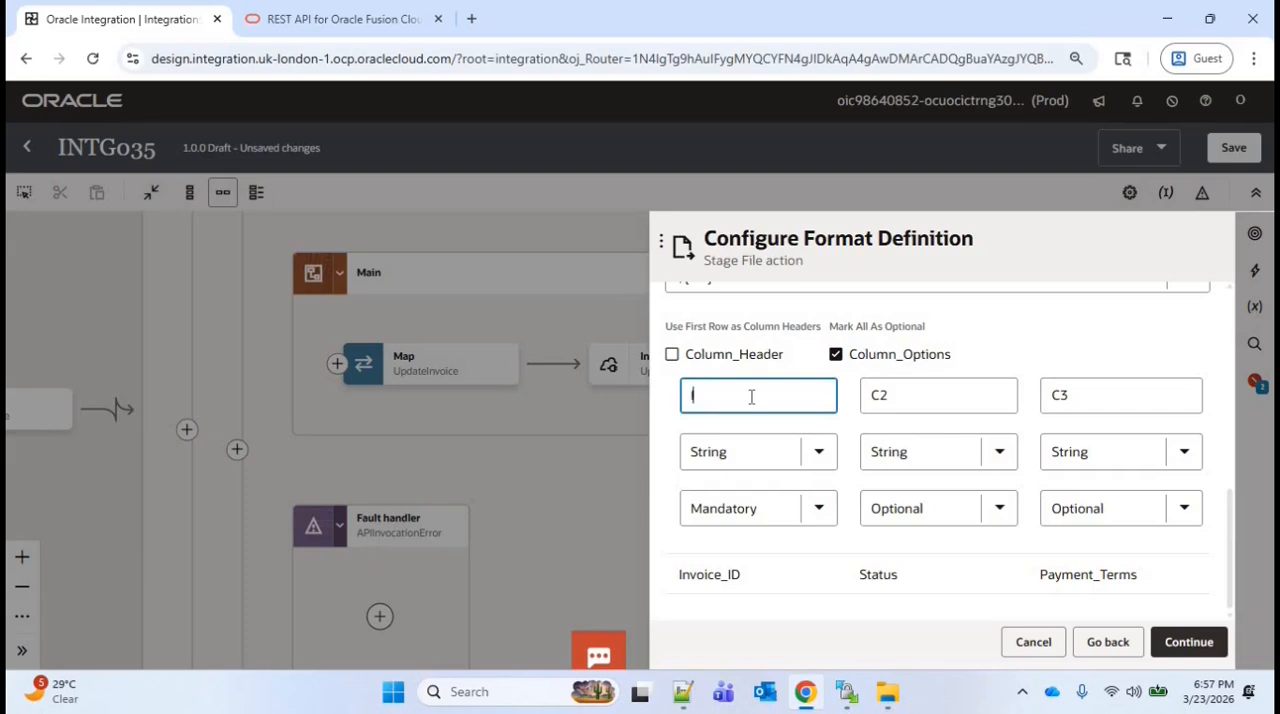
type("Invoice_ID")
left_click(893, 398)
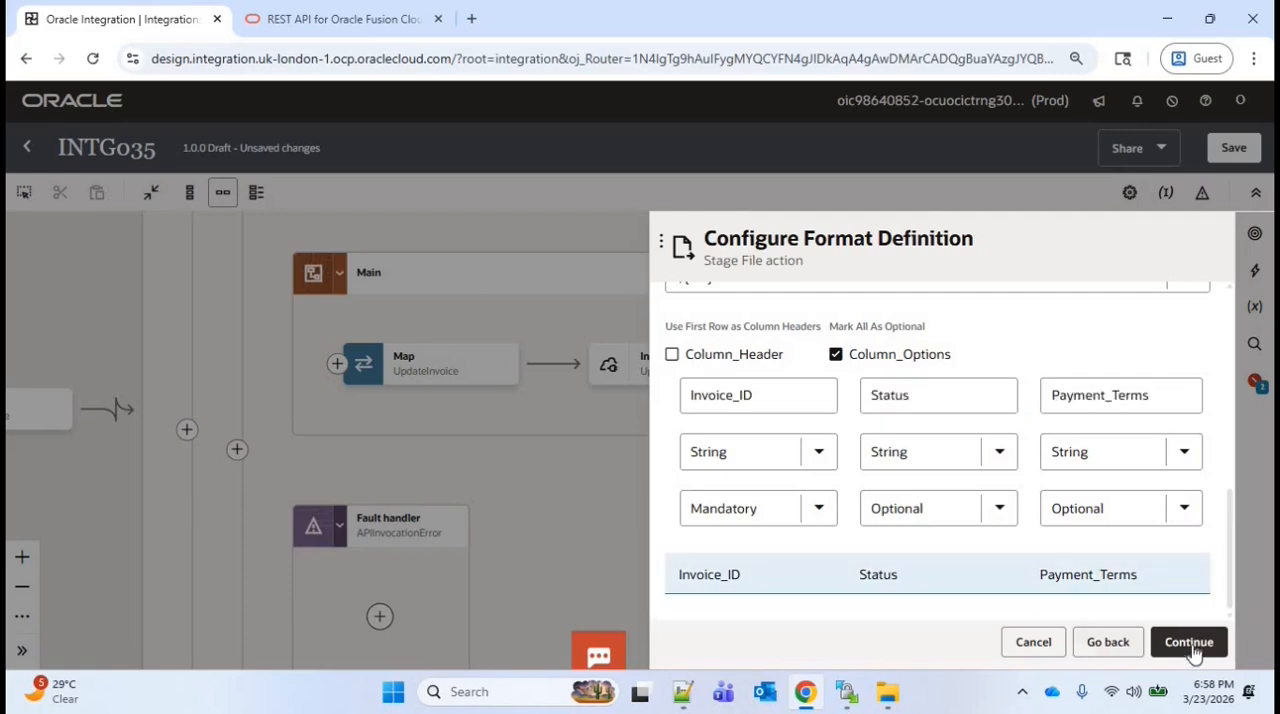
Finish the stage file definition and map the UpdateInvoice response's Invoice Id and Payment Terms to the CreateFileSuccess Invoice ID and Payment Terms
left_click(1189, 645)
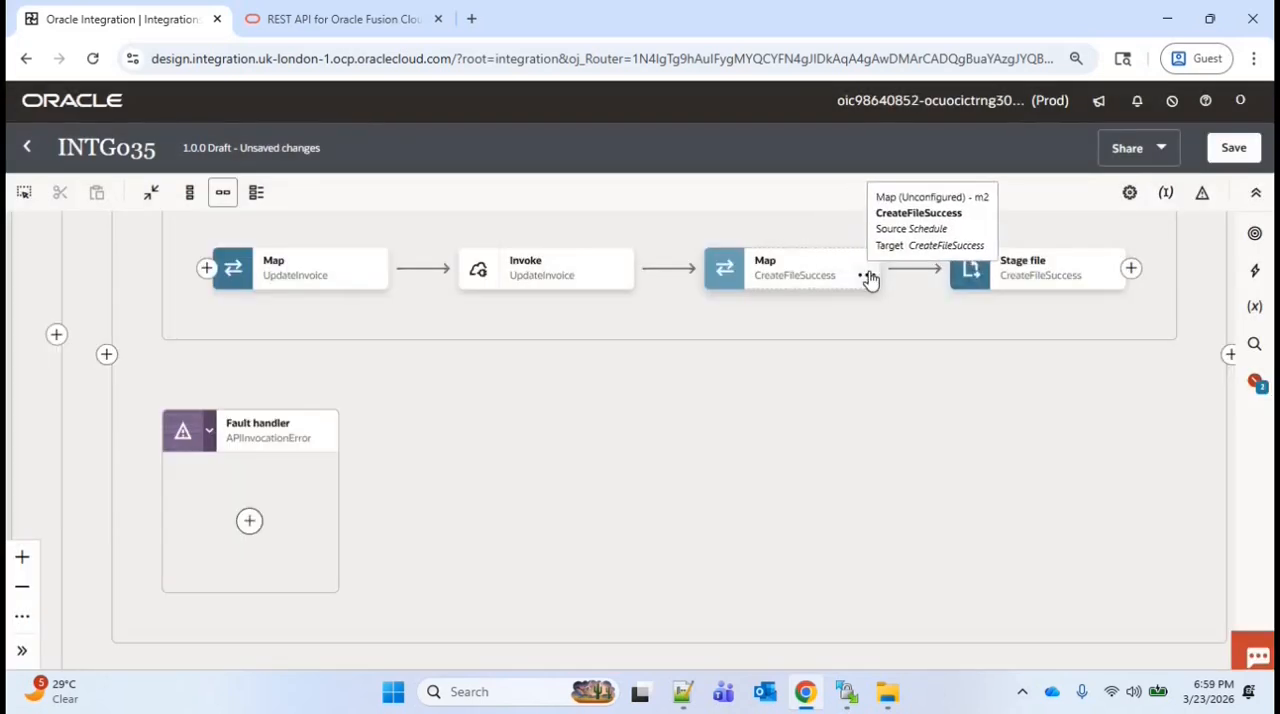
left_click(866, 276)
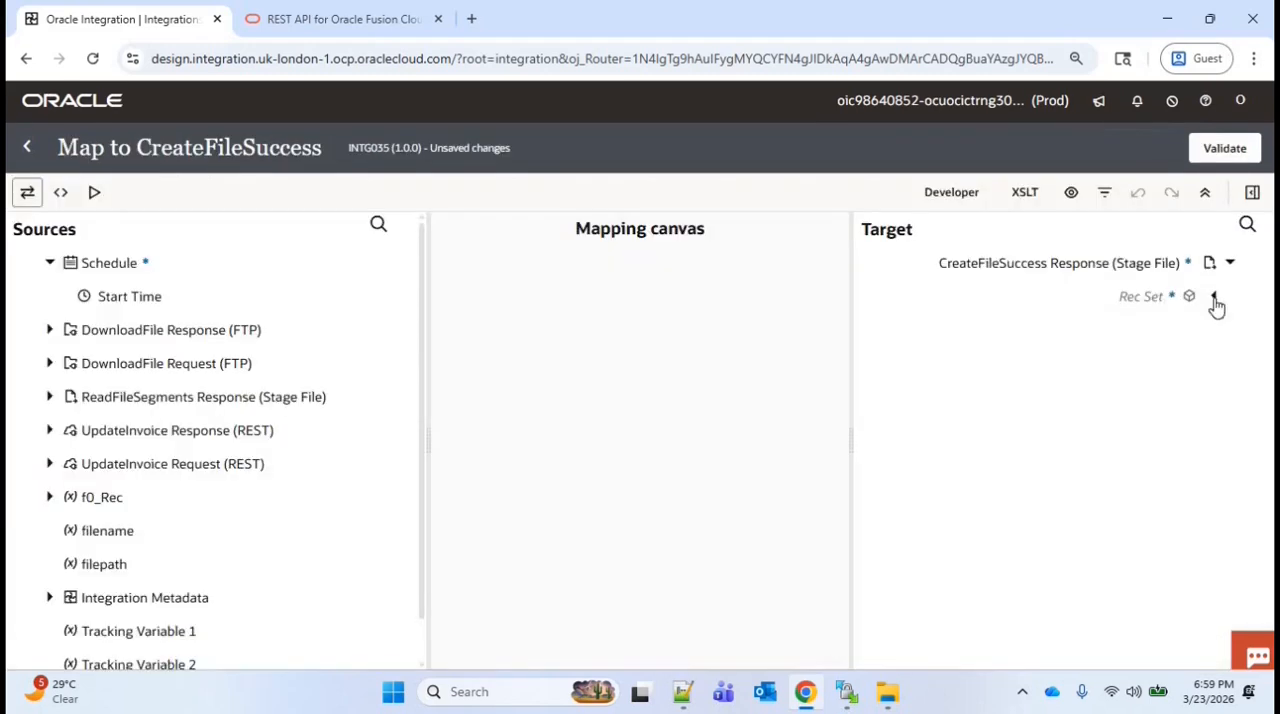
left_click(1213, 298)
left_click(1196, 330)
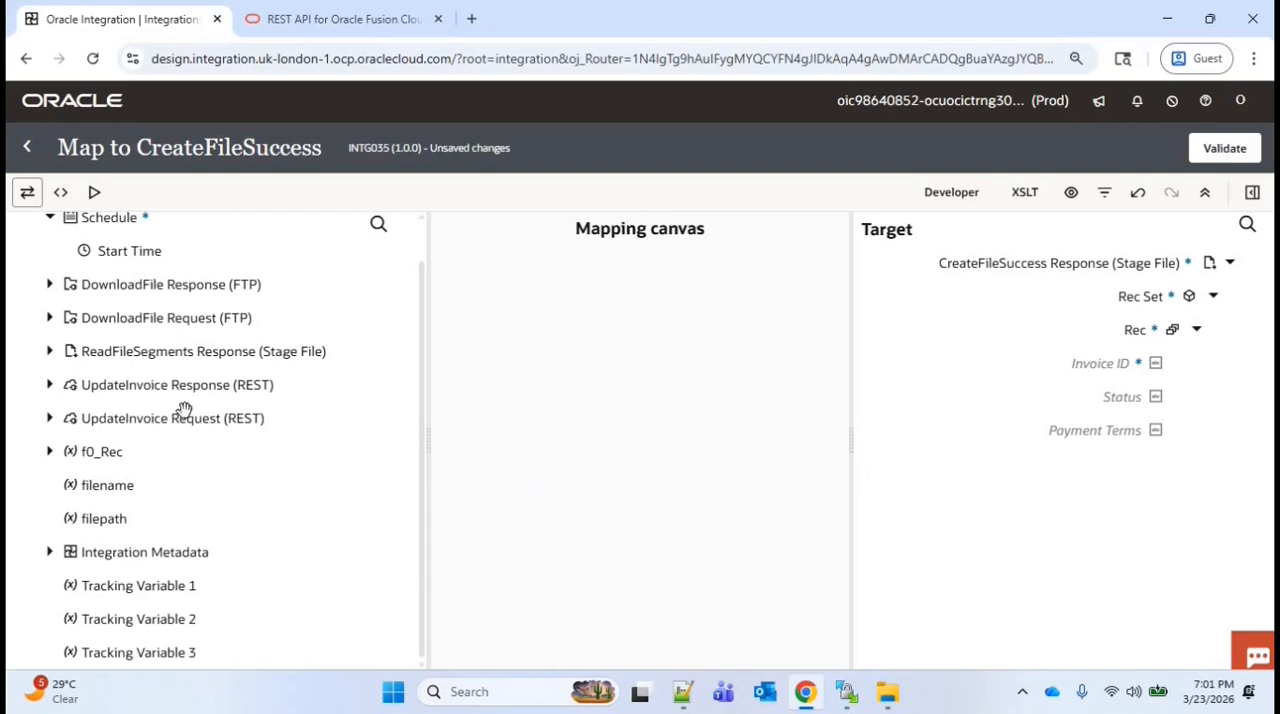
left_click(50, 388)
left_click(66, 418)
left_click_drag(175, 522, 1100, 365)
left_click_drag(178, 519, 1094, 432)
left_click(1249, 551)
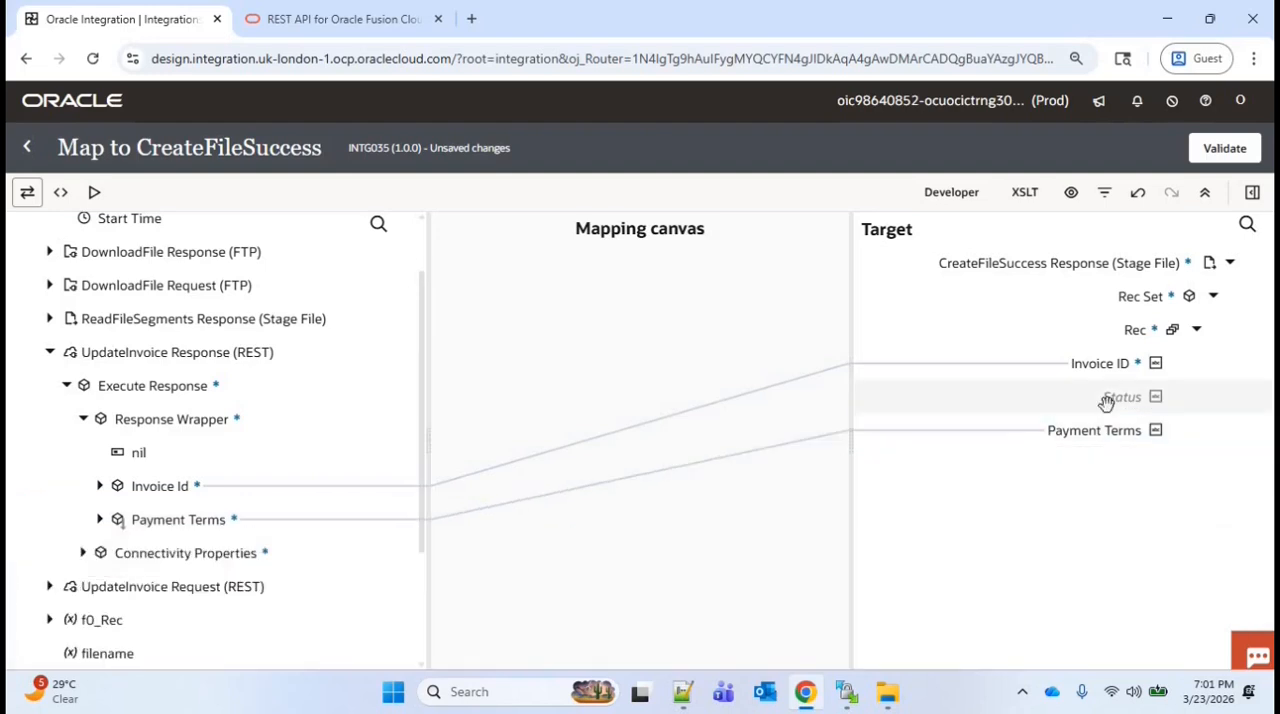
Create the Status target node with the expression 'Success', validate the CreateFileSuccess mapping and return to the integration
right_click(1109, 398)
left_click(986, 230)
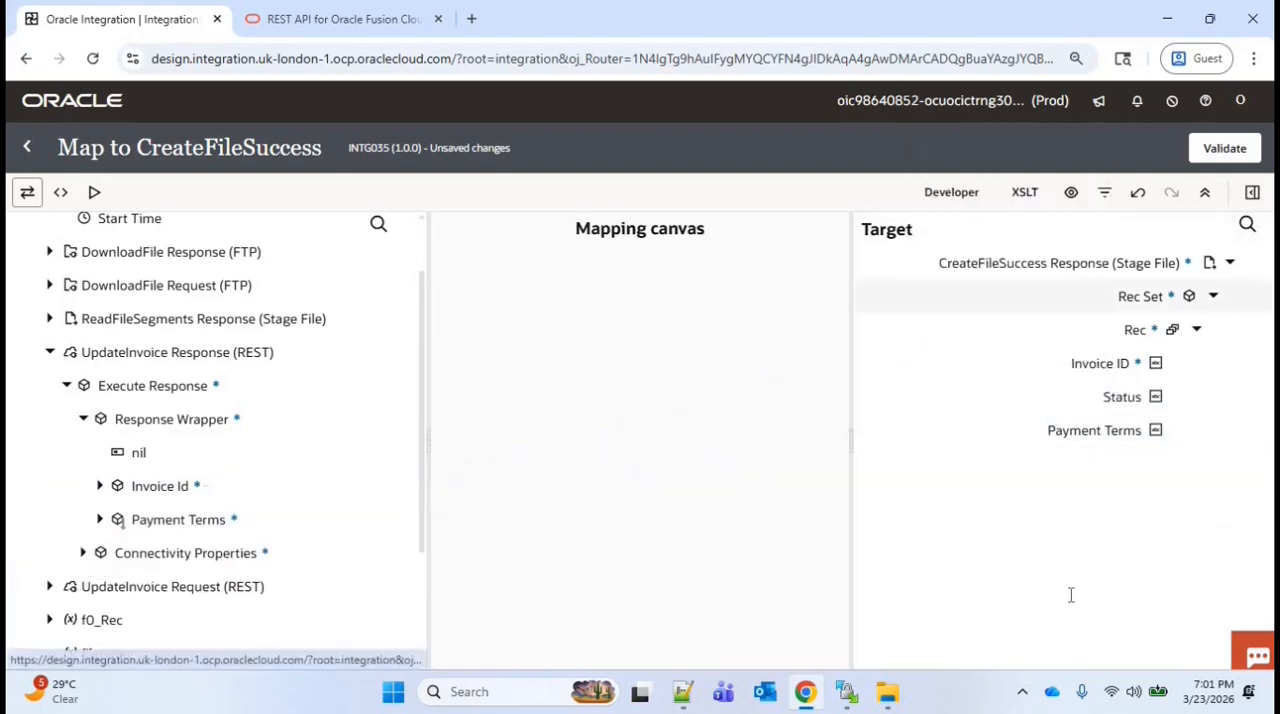
left_click(1071, 594)
type("'Success'")
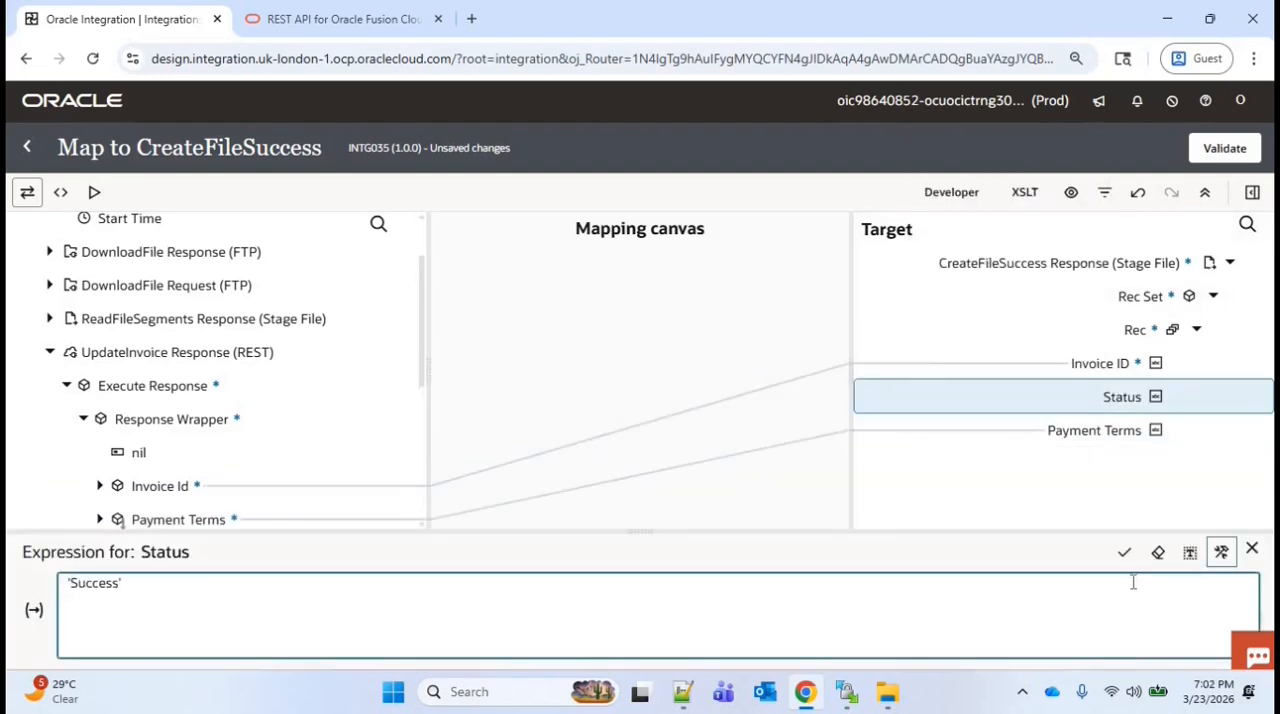
left_click(1124, 552)
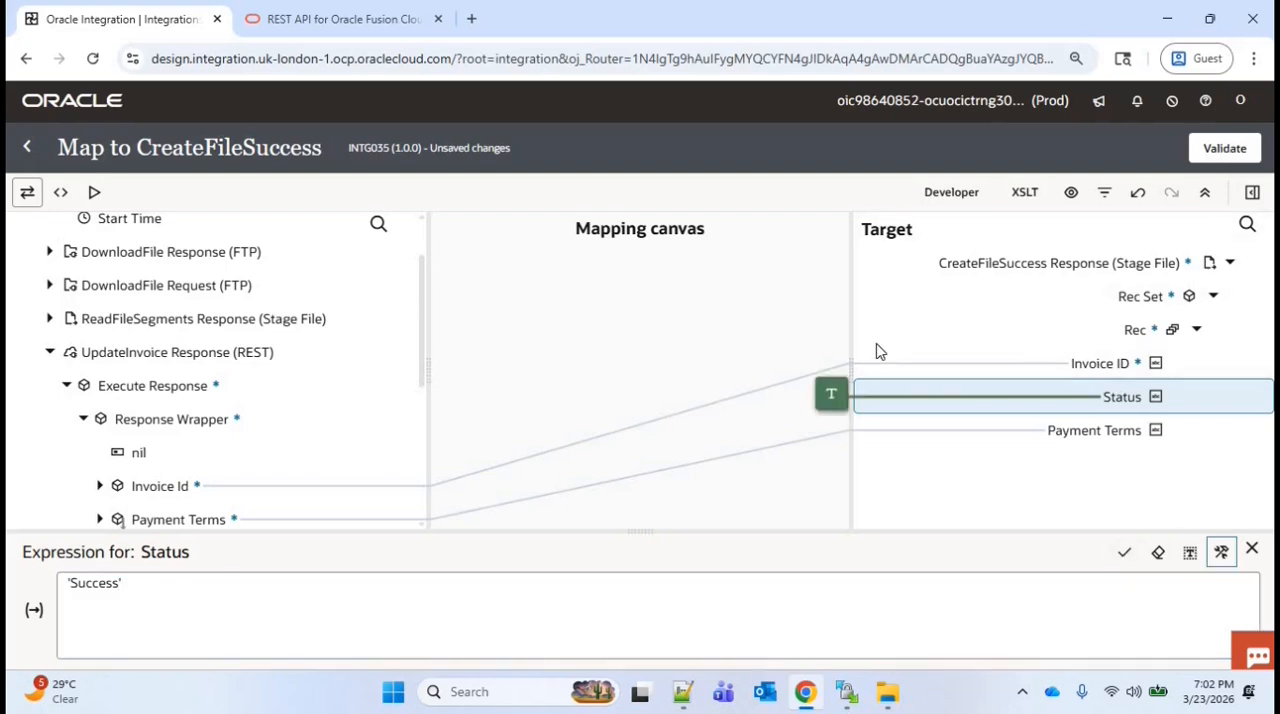
left_click(1224, 148)
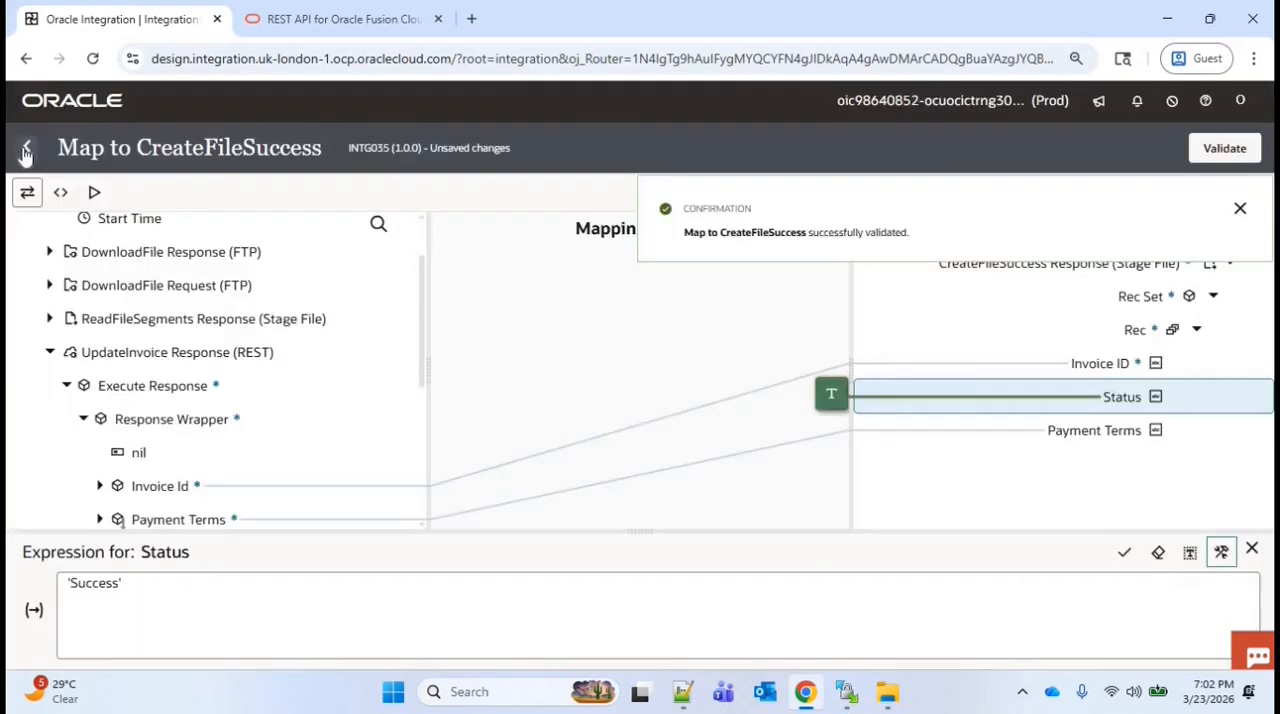
left_click(26, 150)
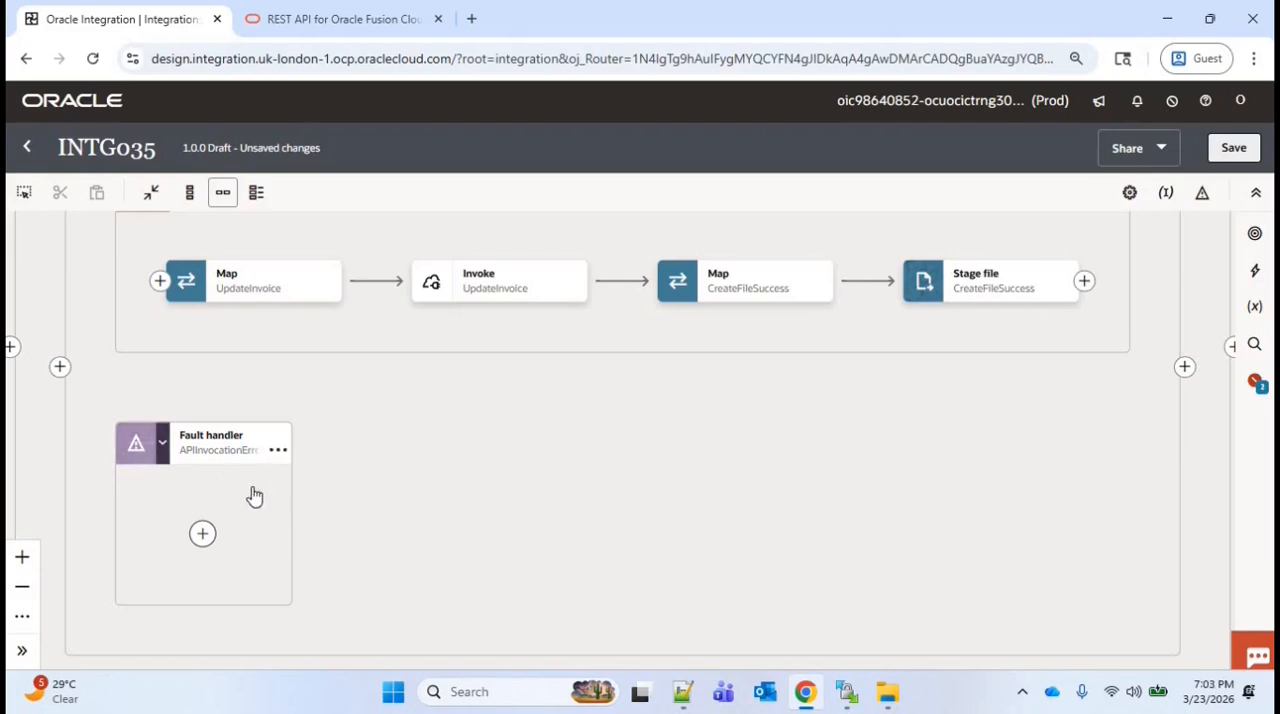
Add a stage file action named CreateFileError inside the APIInvocationError fault handler
left_click(202, 533)
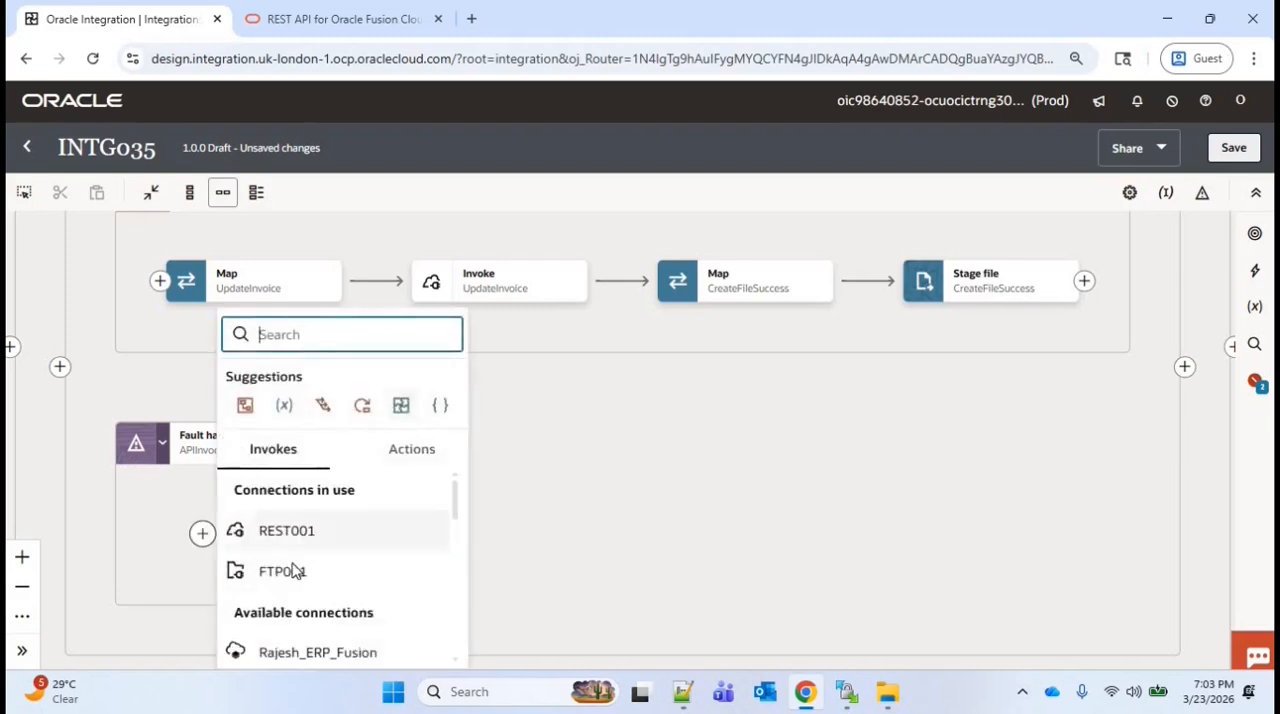
type("sta")
left_click(307, 433)
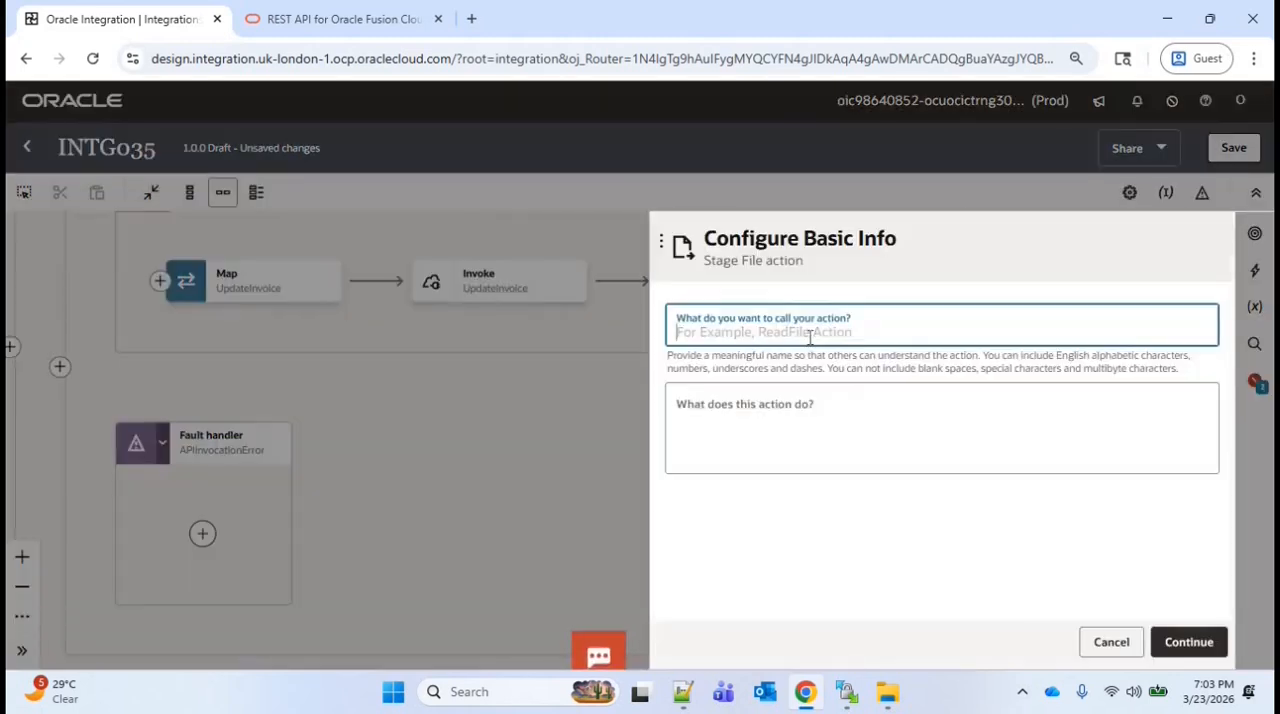
type("CreateFileError")
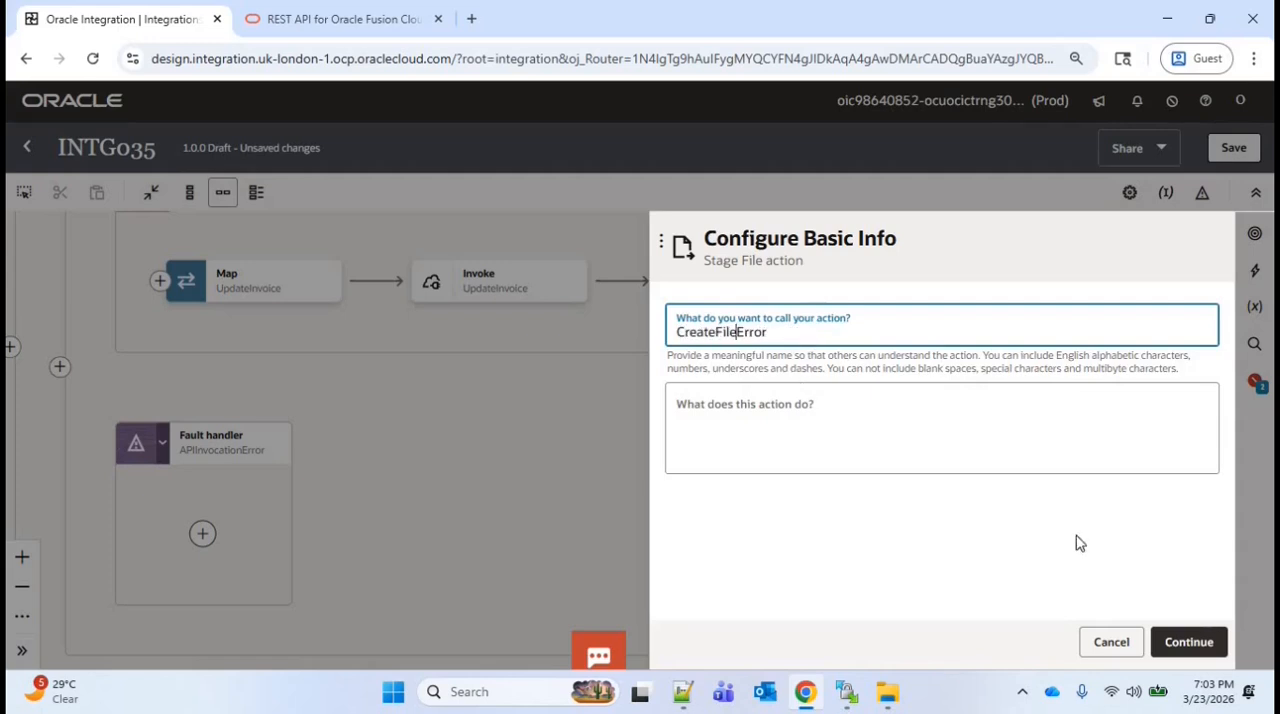
left_click(1186, 642)
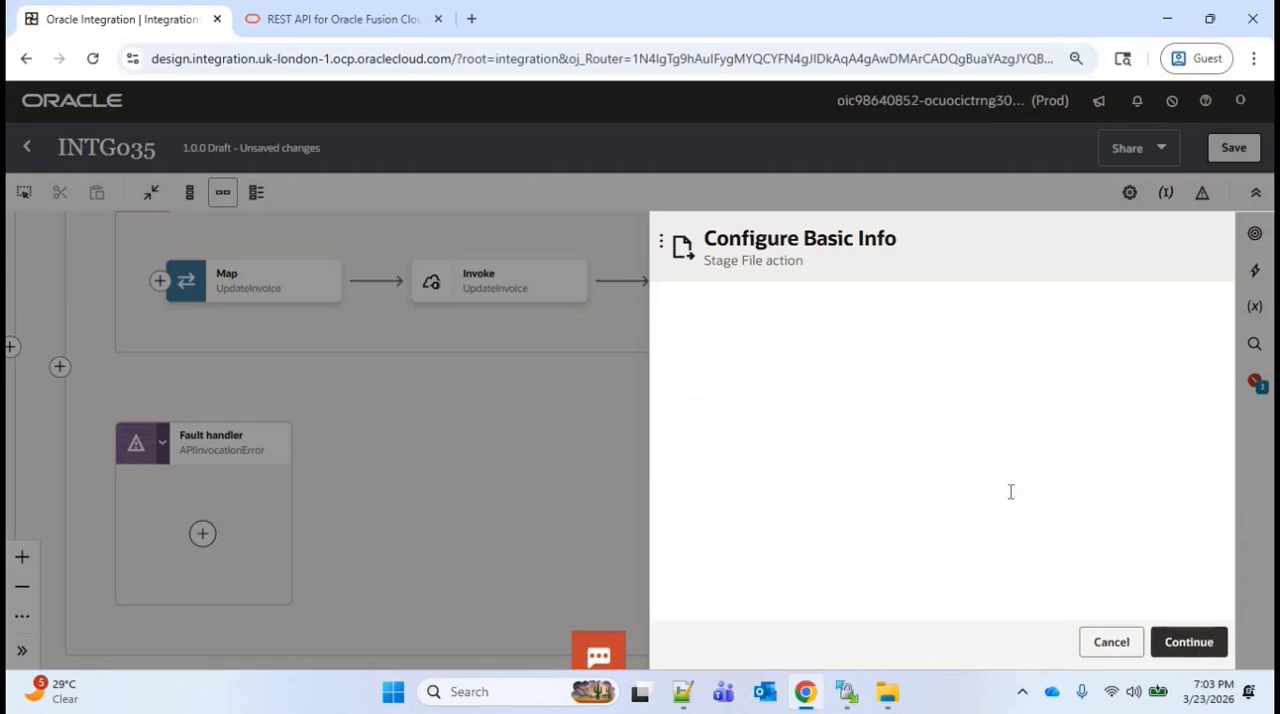
Configure CreateFileError as Write File with file name 'Updated_AP_Invoices.csv' and output directory '/apinv', appending to the existing file
left_click(760, 340)
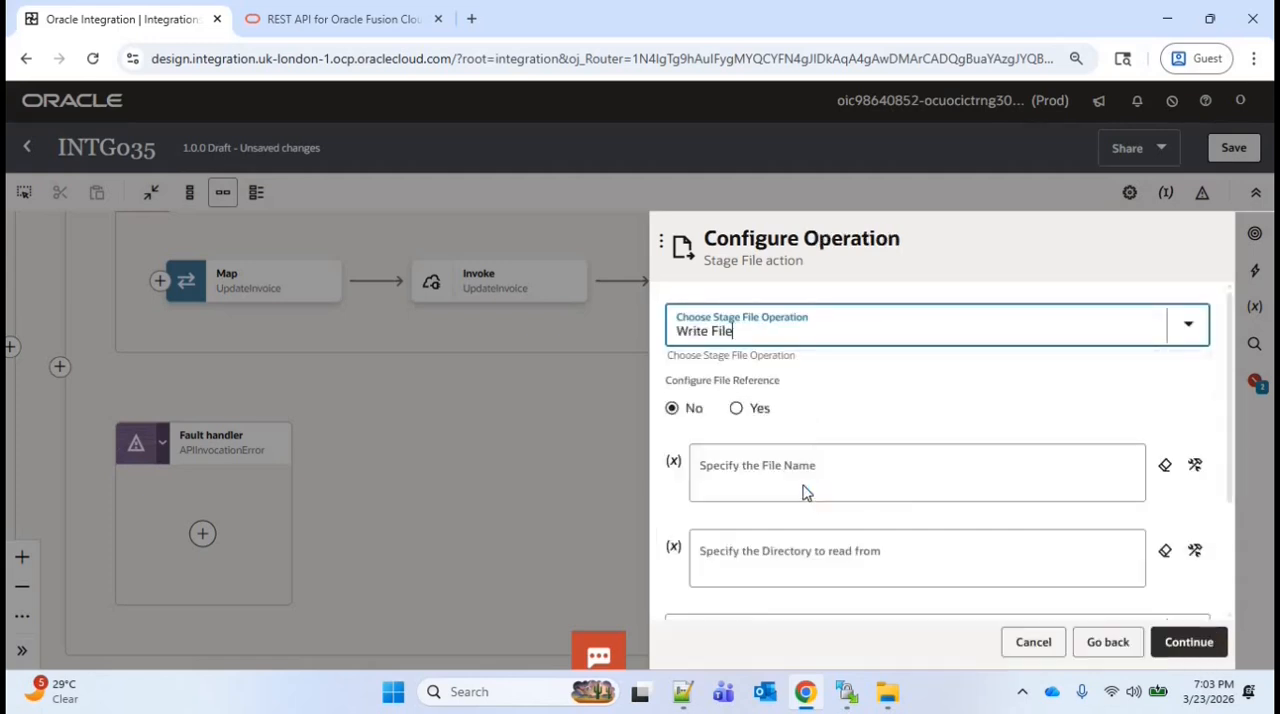
left_click(795, 420)
type("'/apinv")
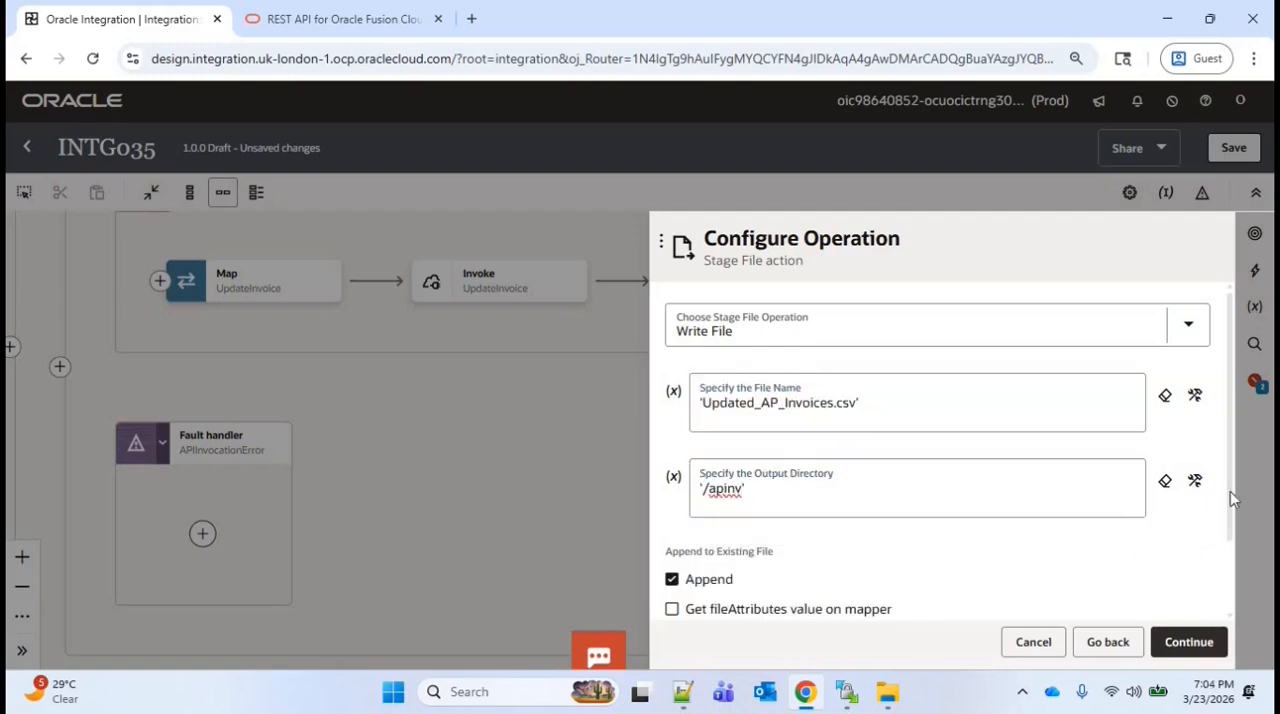
scroll(1233, 505, "down", 1)
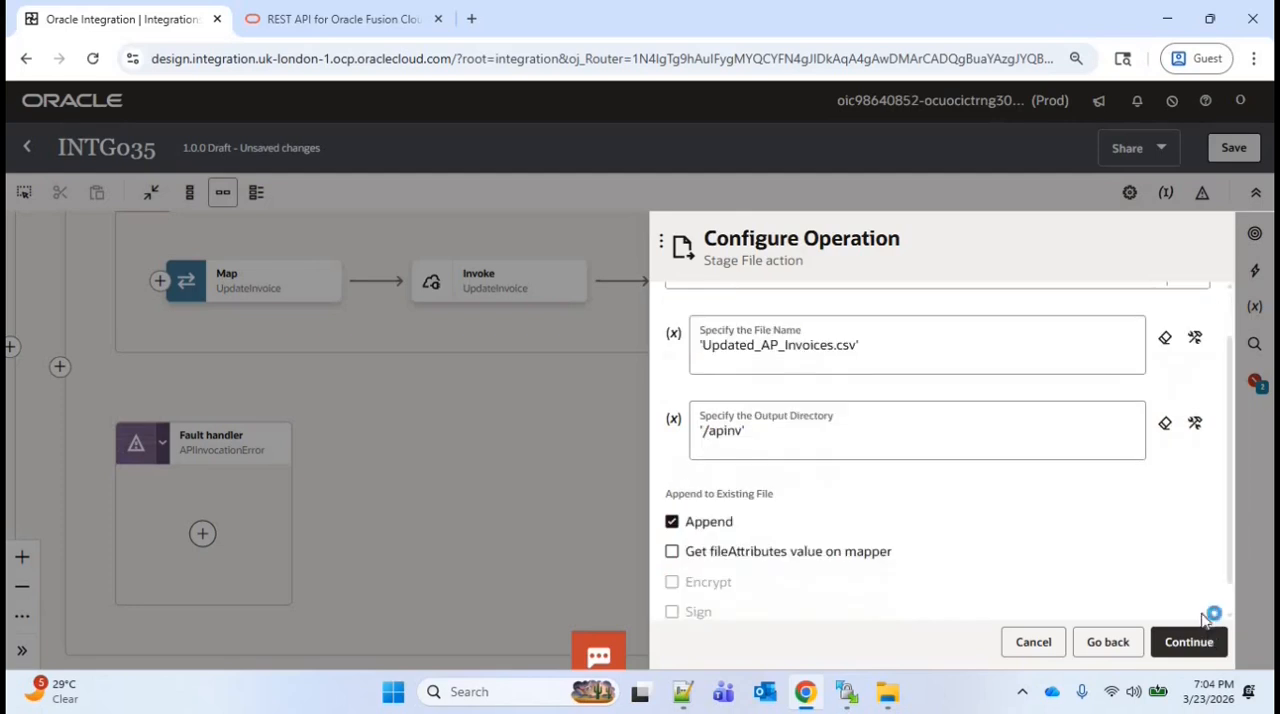
left_click(1188, 641)
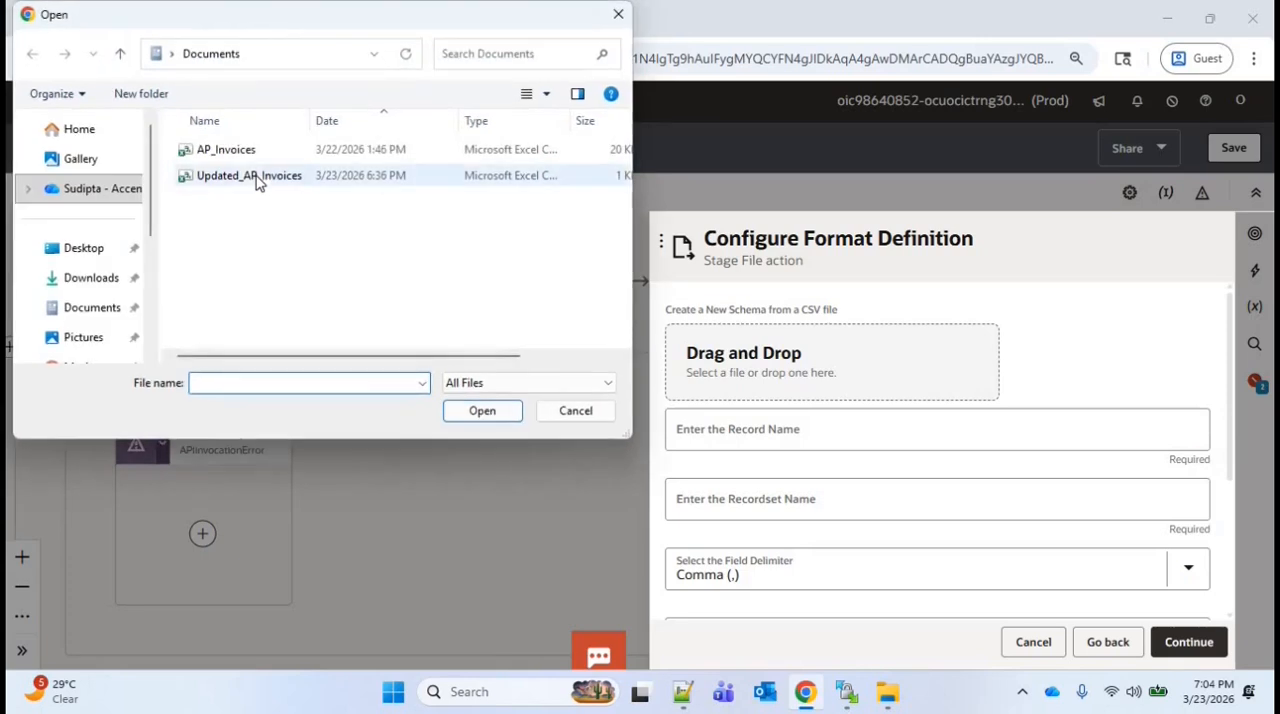
Upload Updated_AP_Invoices.csv as the sample and define columns Invoice_ID, Status and Payment_Terms, all optional except the first, set to Mandatory
left_click(257, 177)
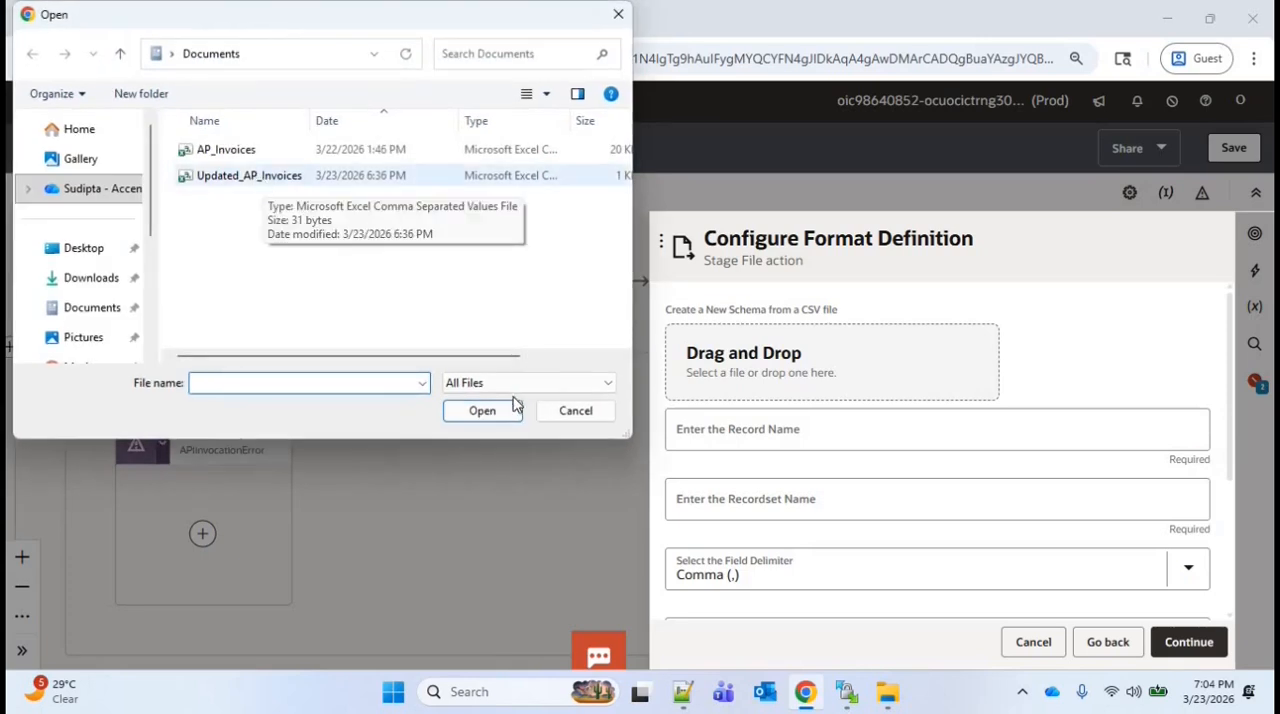
left_click(484, 410)
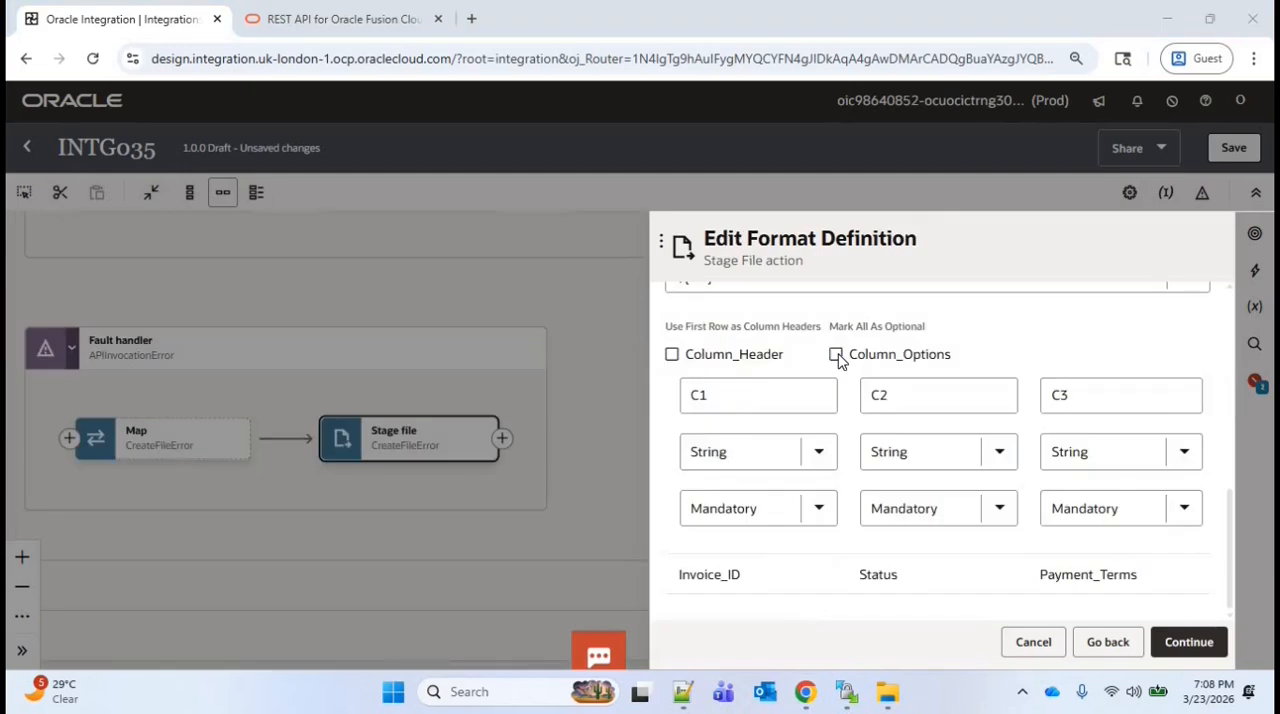
left_click(836, 355)
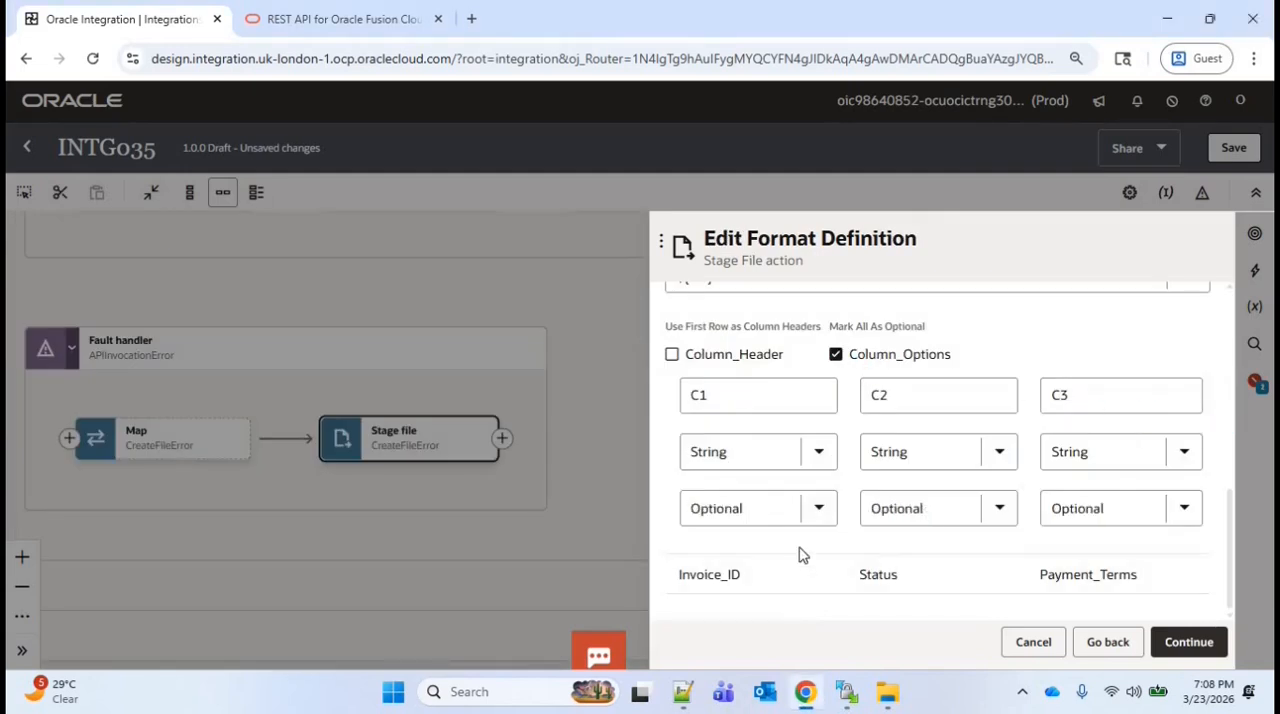
left_click(819, 508)
left_click(744, 559)
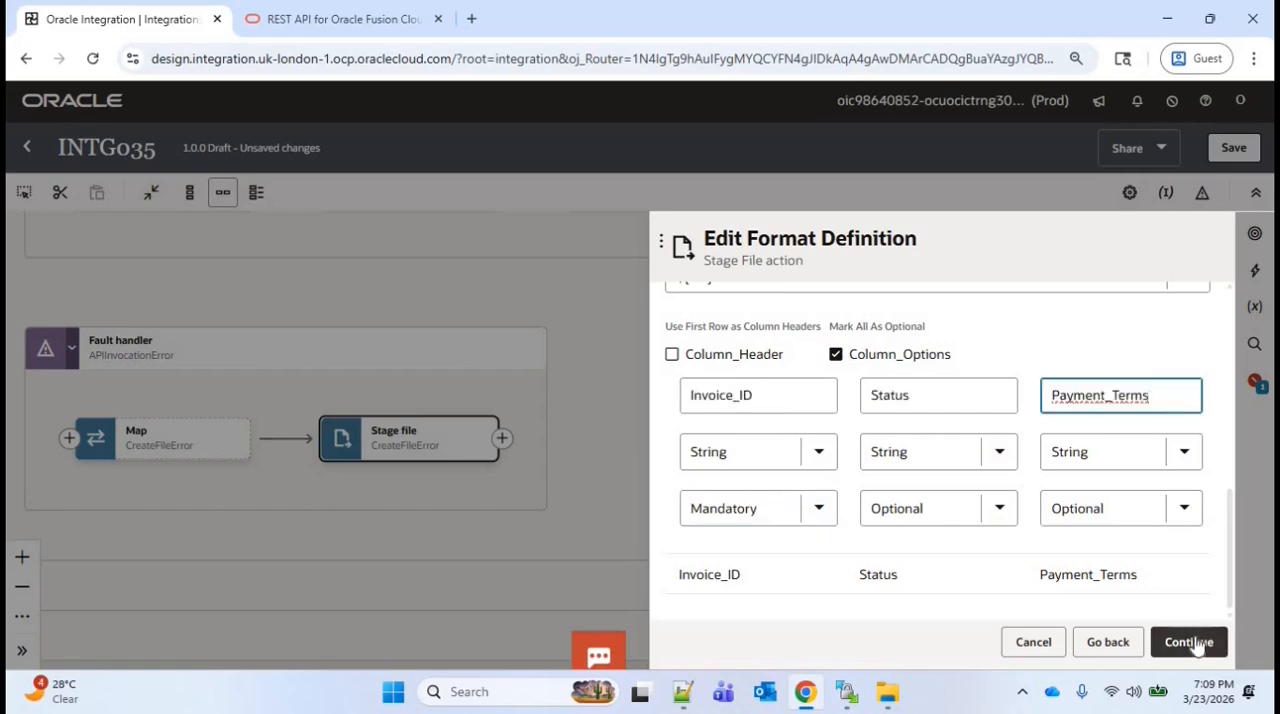
left_click(1189, 642)
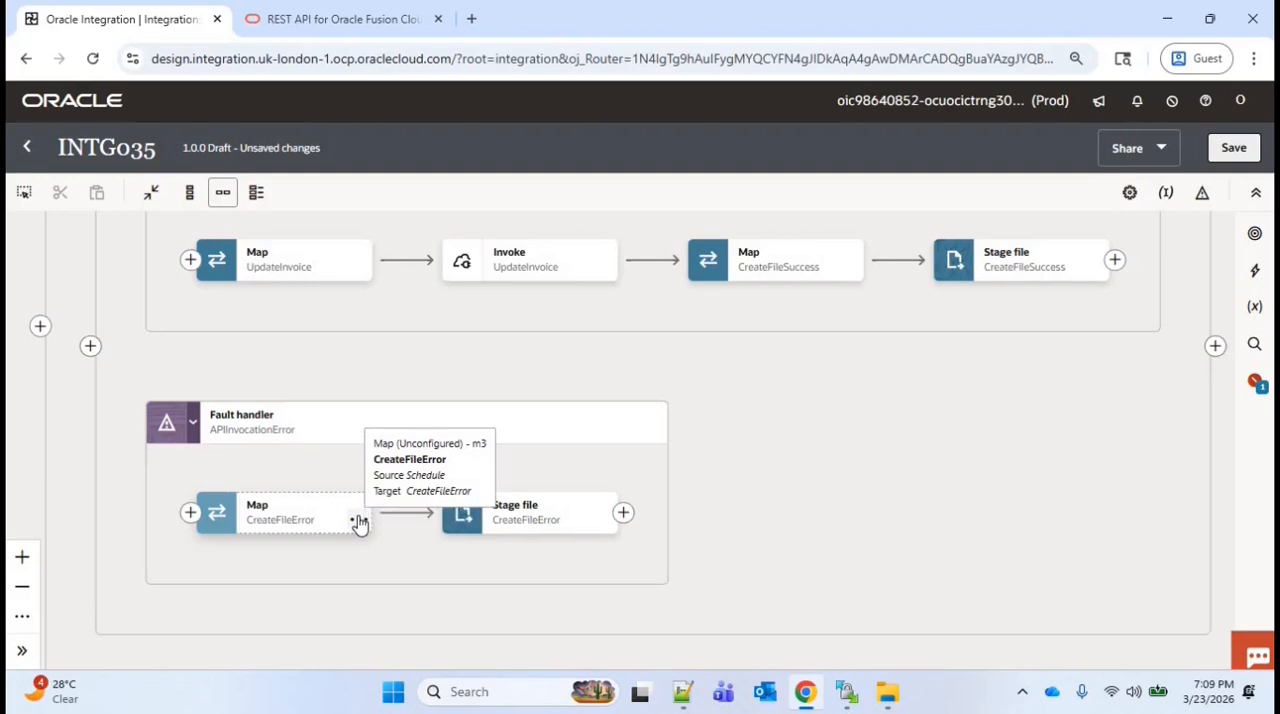
Edit the CreateFileError map and map the Invoice ID of f0_Rec to the target Invoice ID
left_click(358, 523)
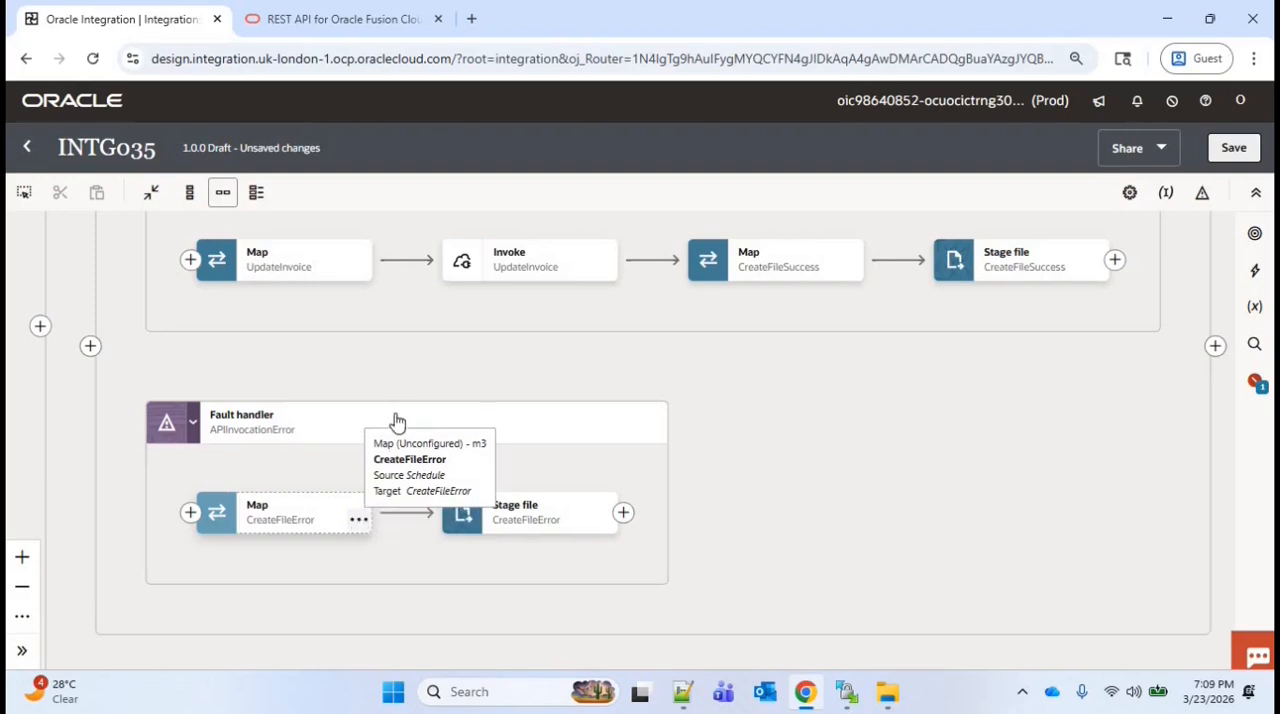
left_click(480, 392)
left_click(1213, 296)
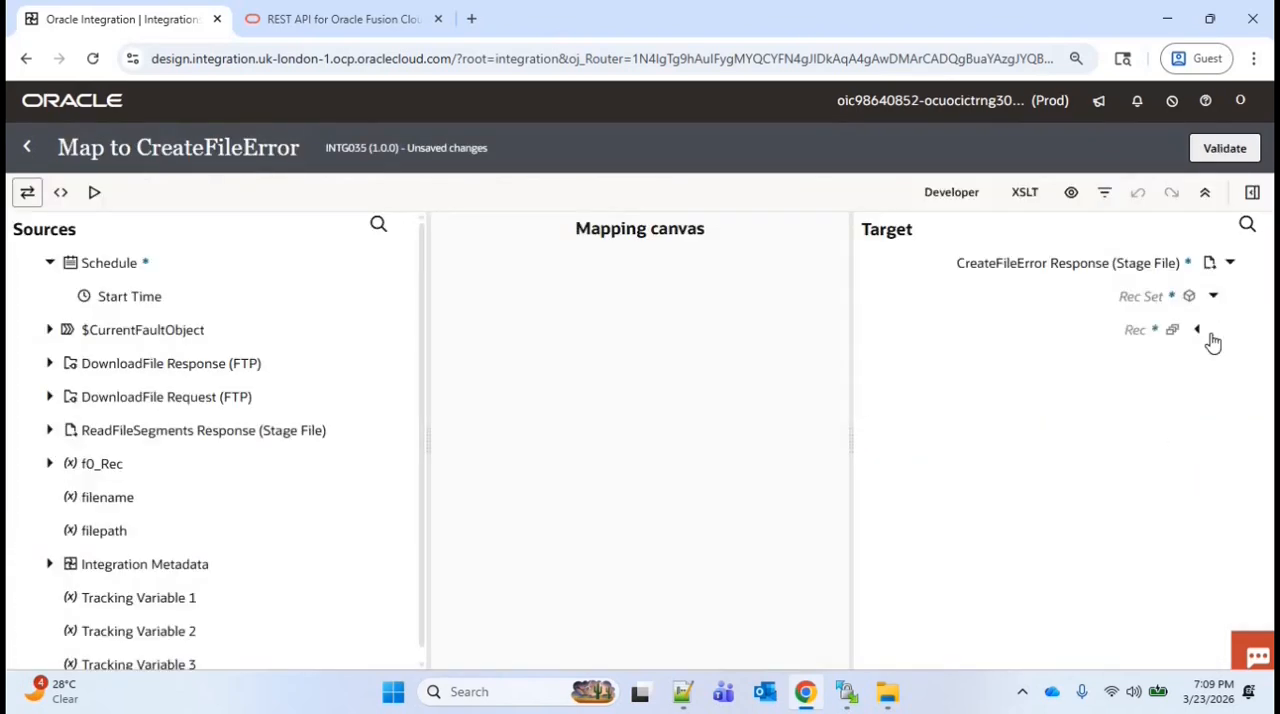
left_click(1196, 329)
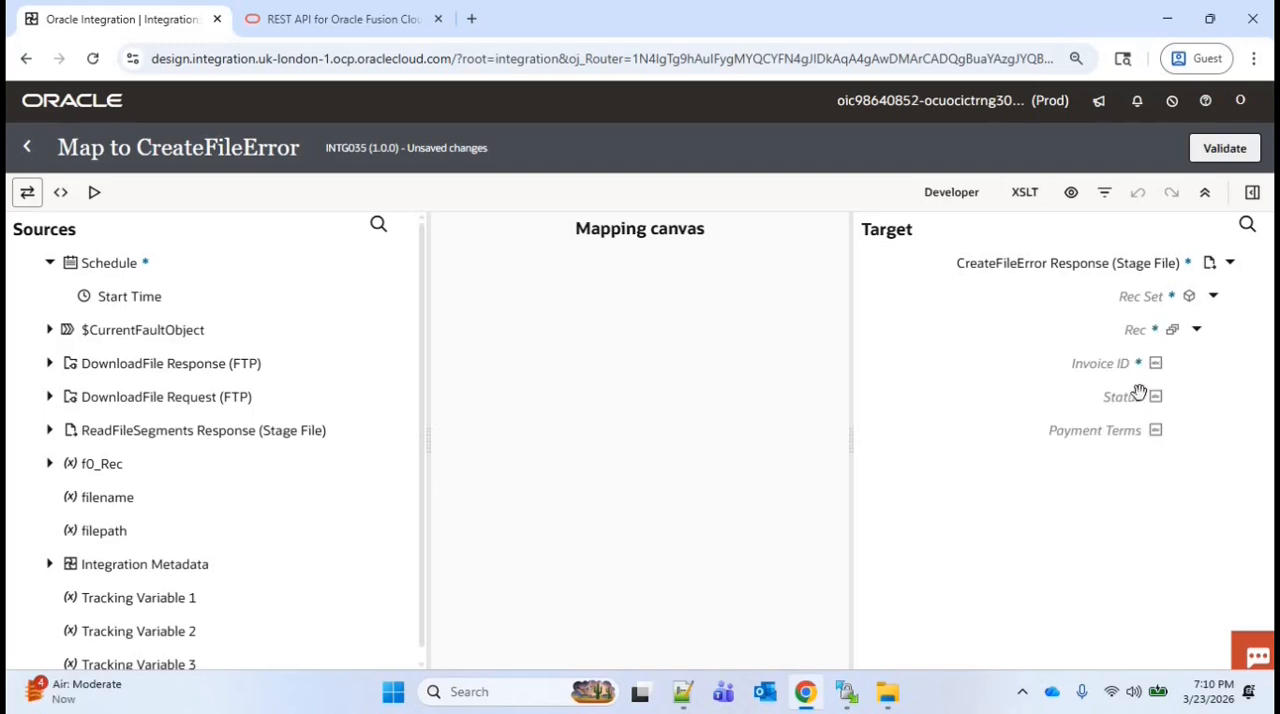
left_click(48, 466)
left_click(67, 497)
left_click_drag(133, 531, 1102, 365)
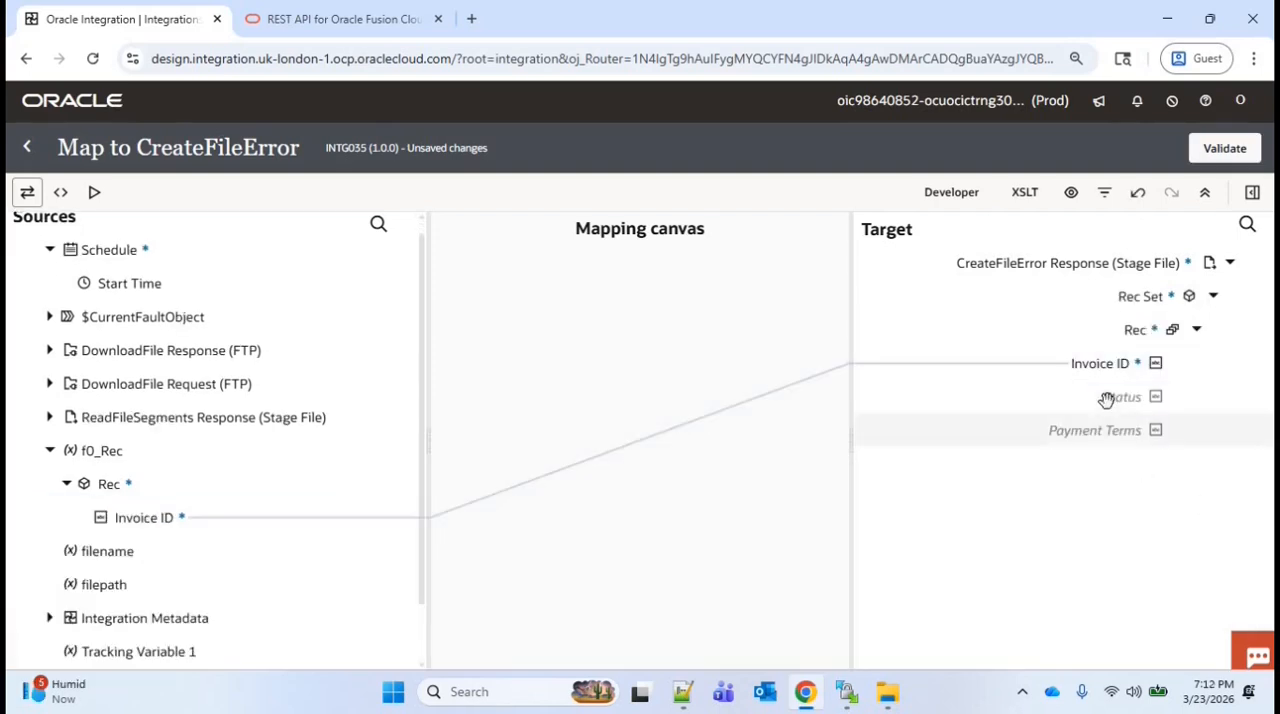
Create the Status target node and set its expression to the Error Details of the API Invocation Error in $CurrentFaultObject
right_click(1106, 399)
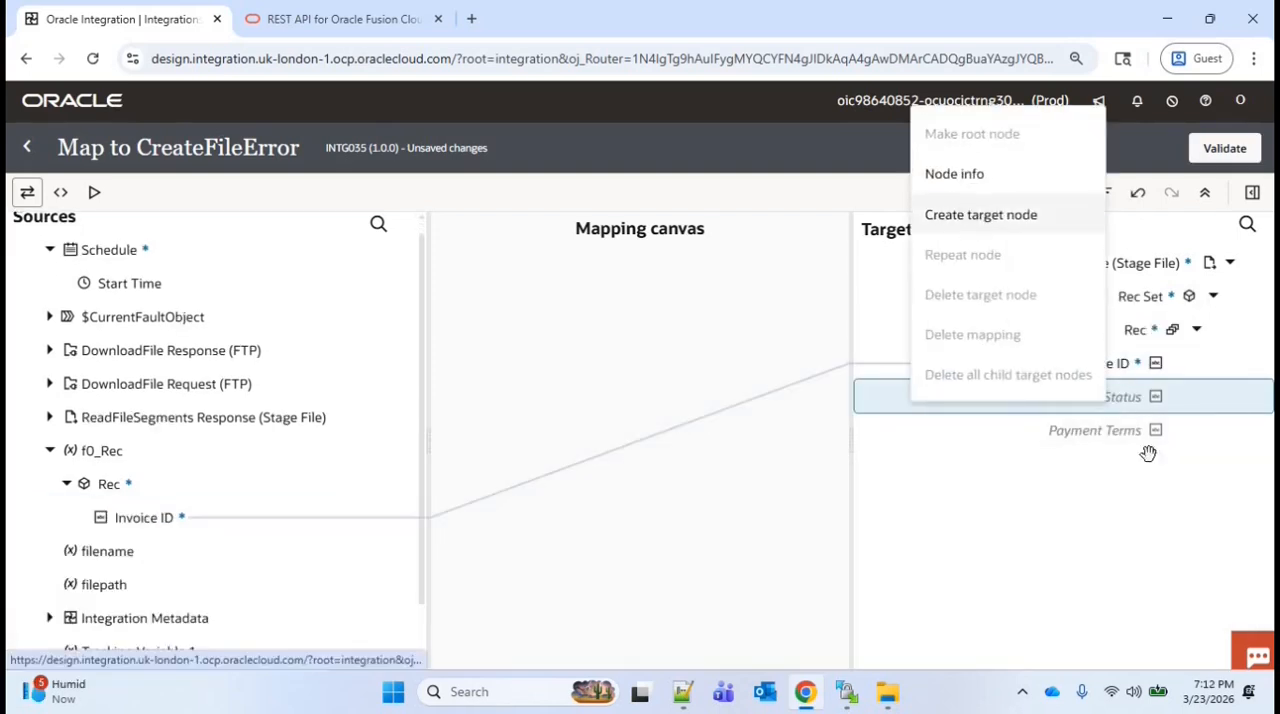
left_click(1172, 568)
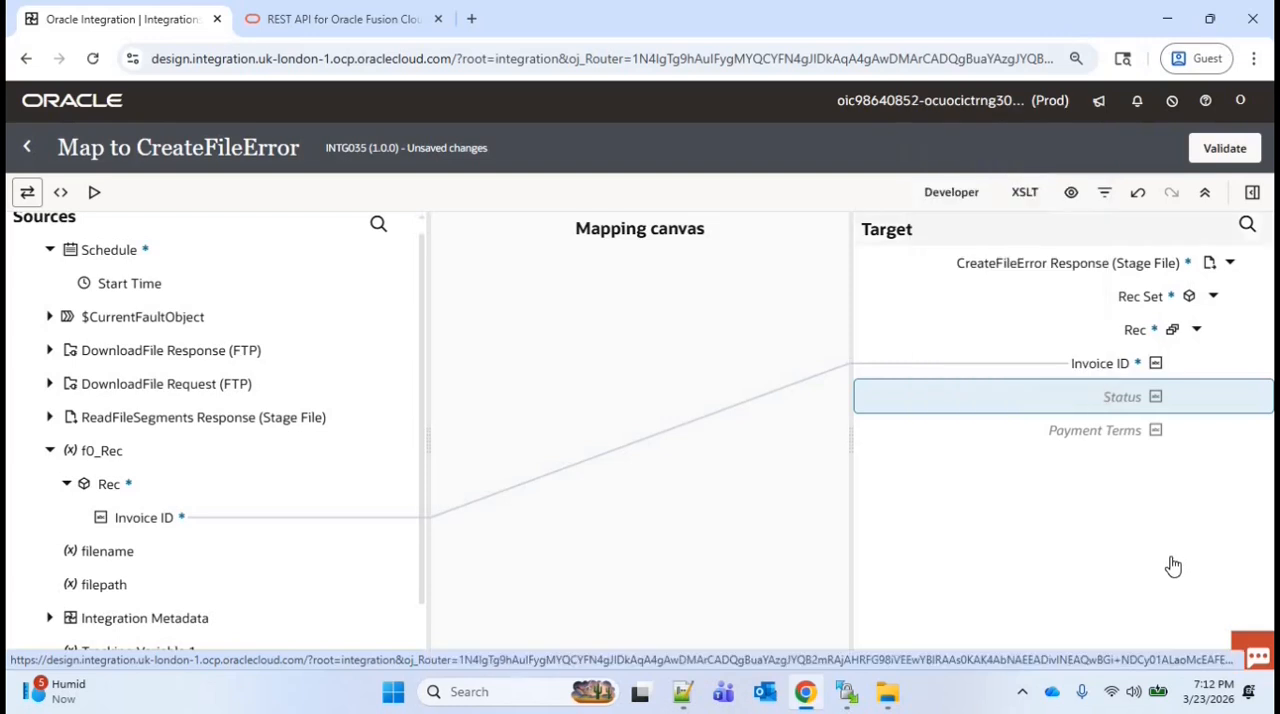
left_click(50, 317)
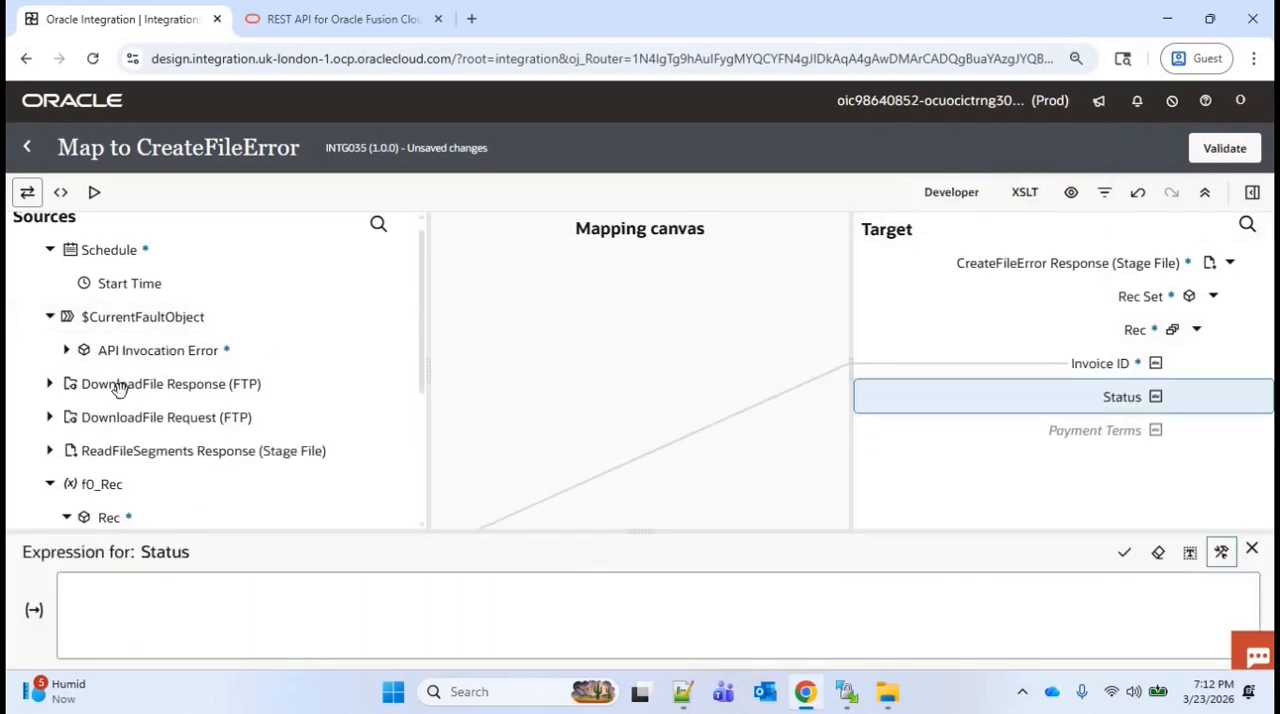
left_click(66, 350)
scroll(155, 362, "down", 3)
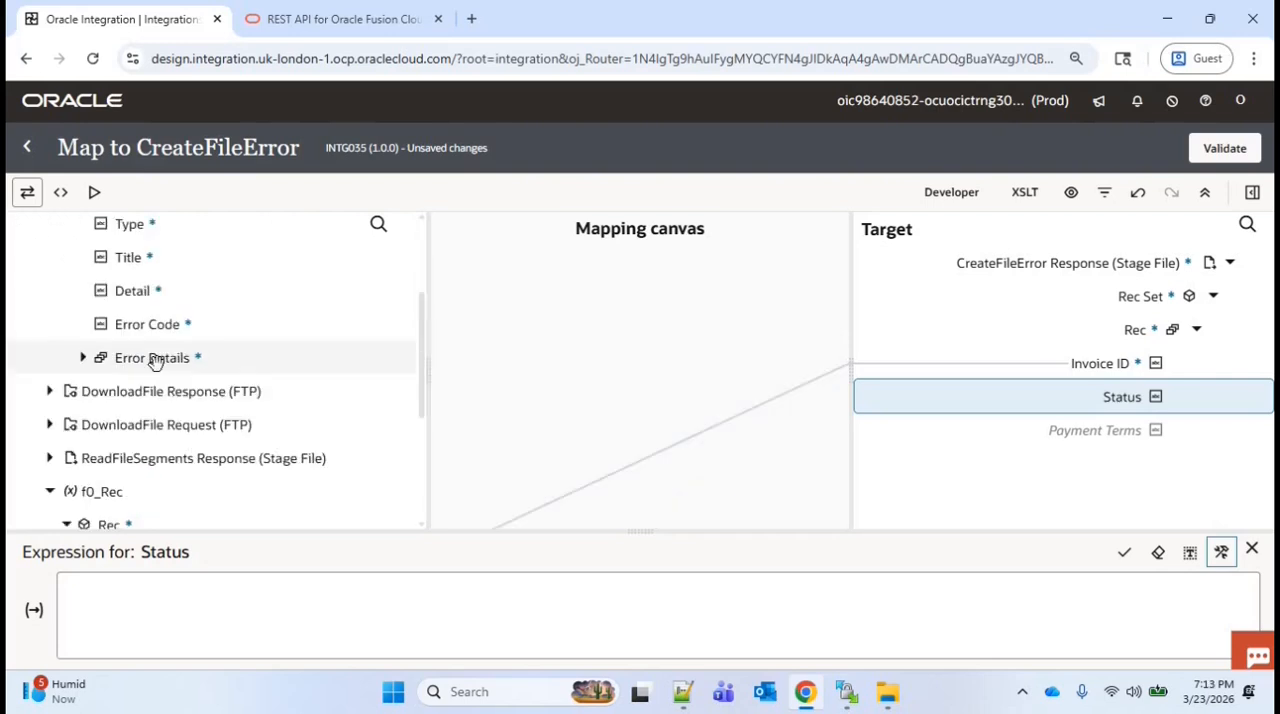
left_click_drag(252, 590, 214, 606)
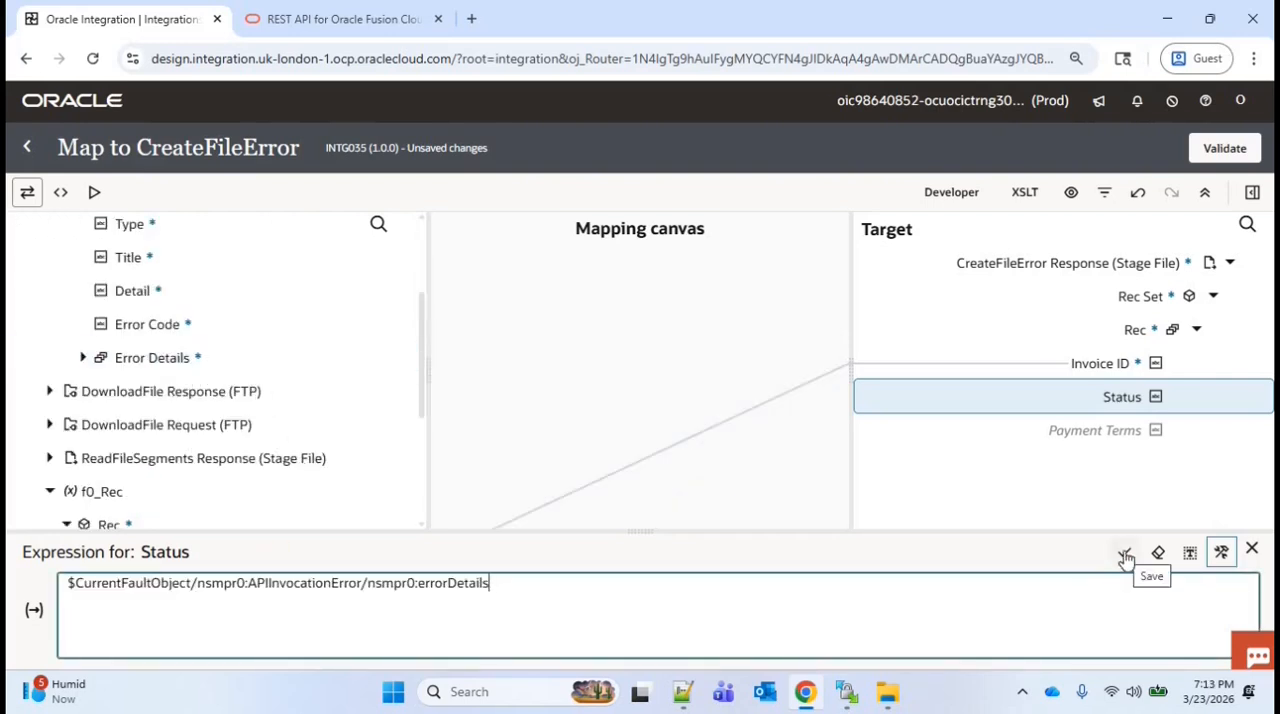
left_click(1125, 556)
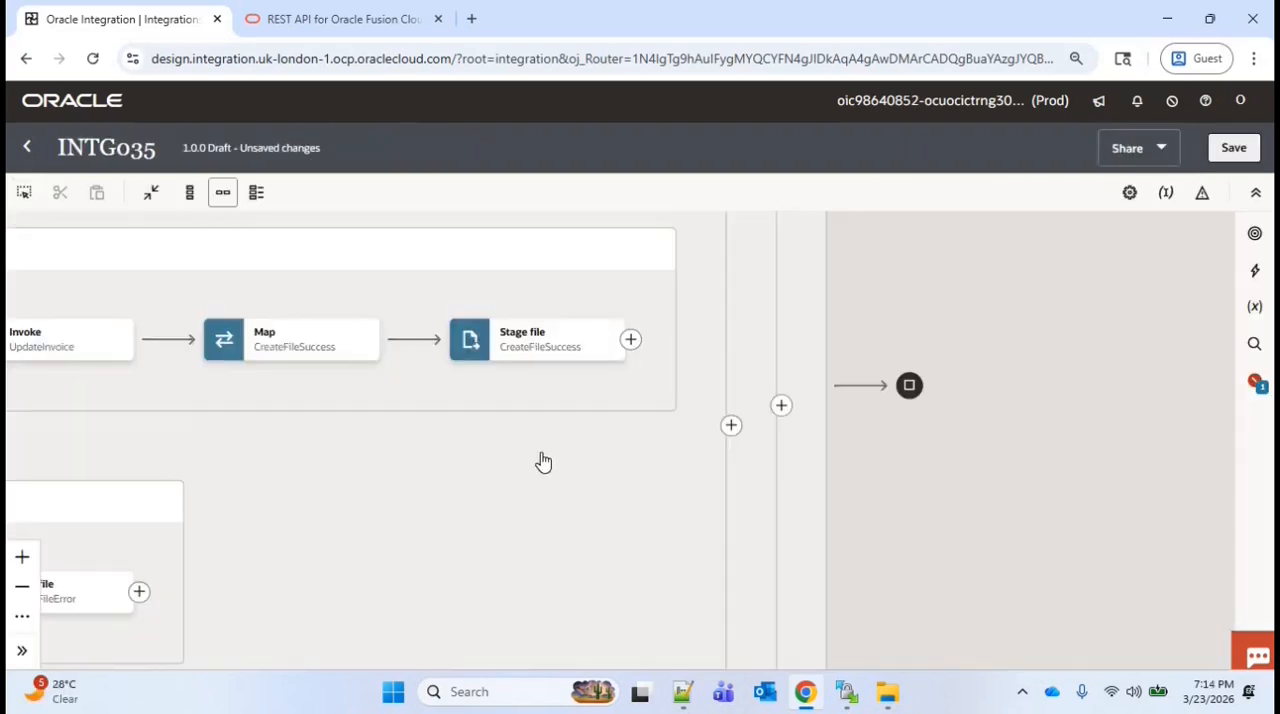
Add a Stage File action named ReadEntireFile after ReadFileSegments, just before the end of the flow
scroll(723, 451, "right", 3)
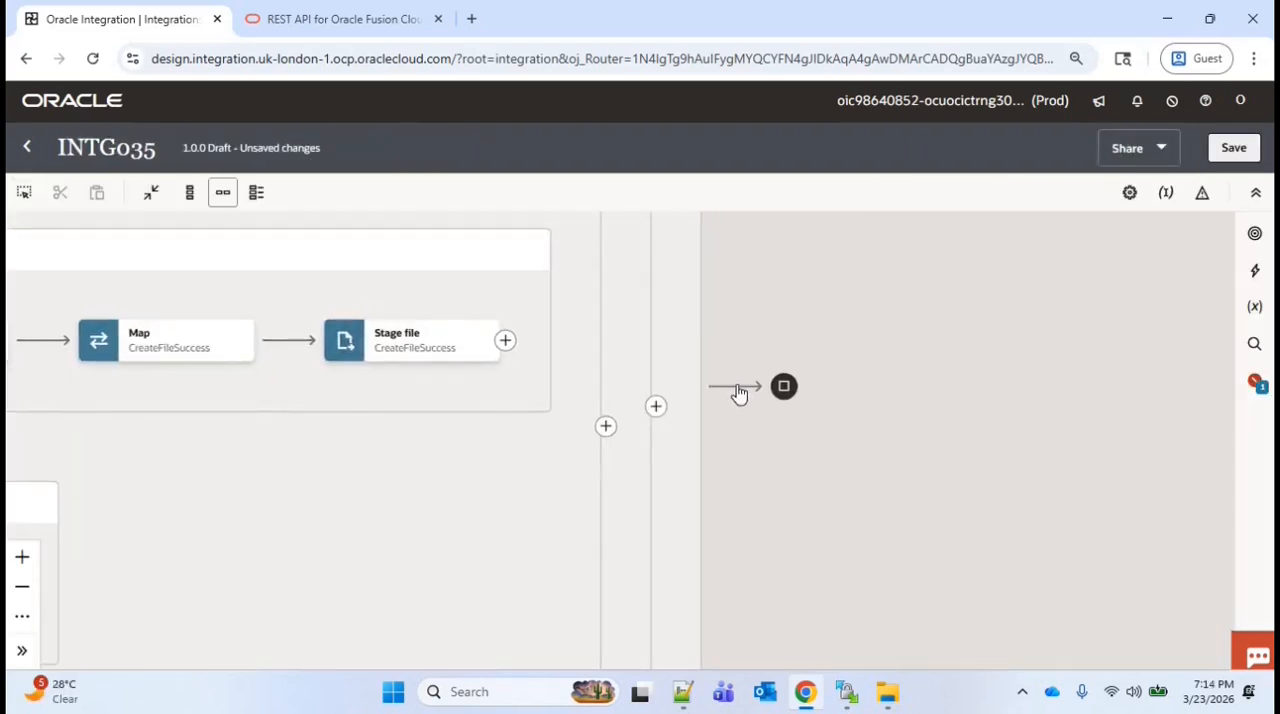
mouse_move(737, 392)
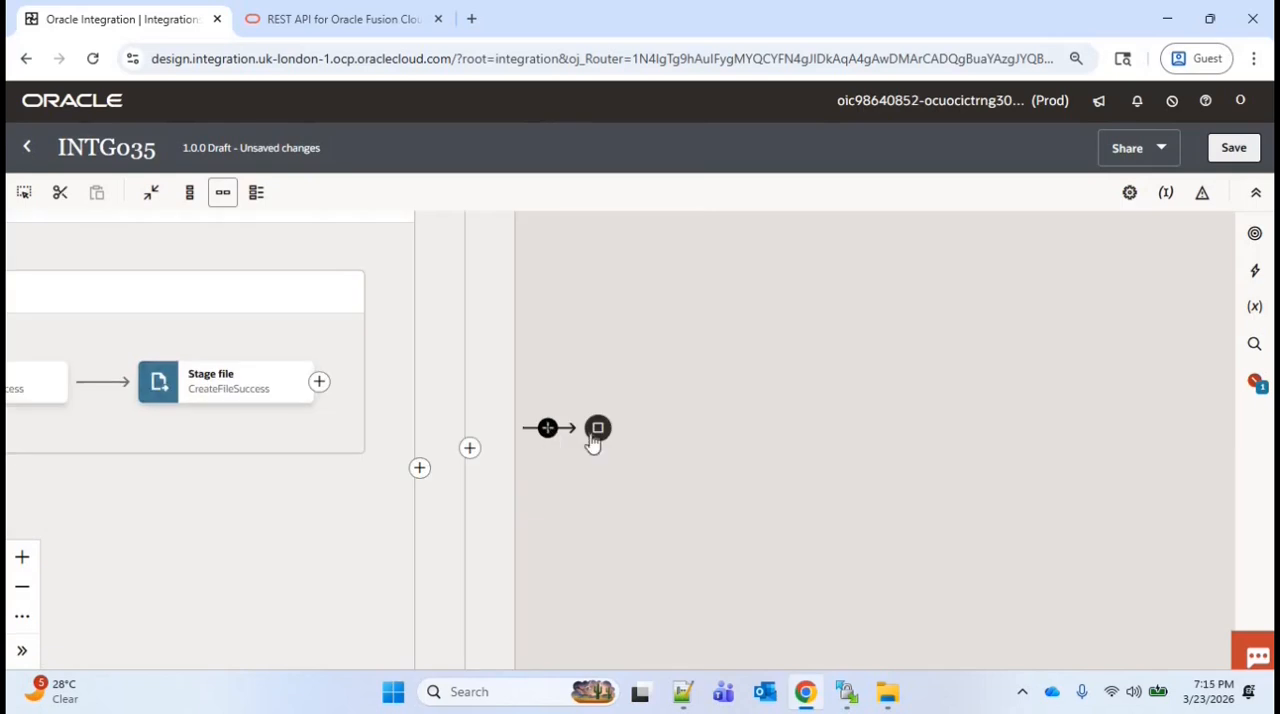
type("st")
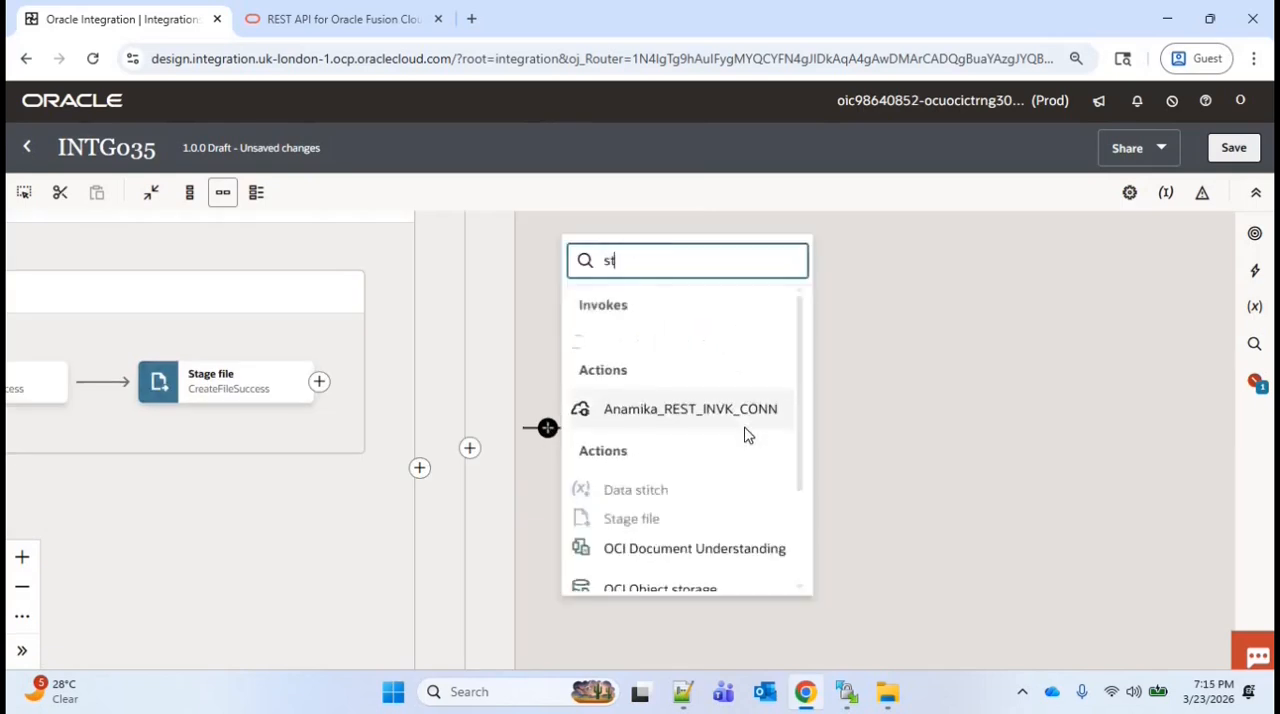
type("age")
left_click(744, 344)
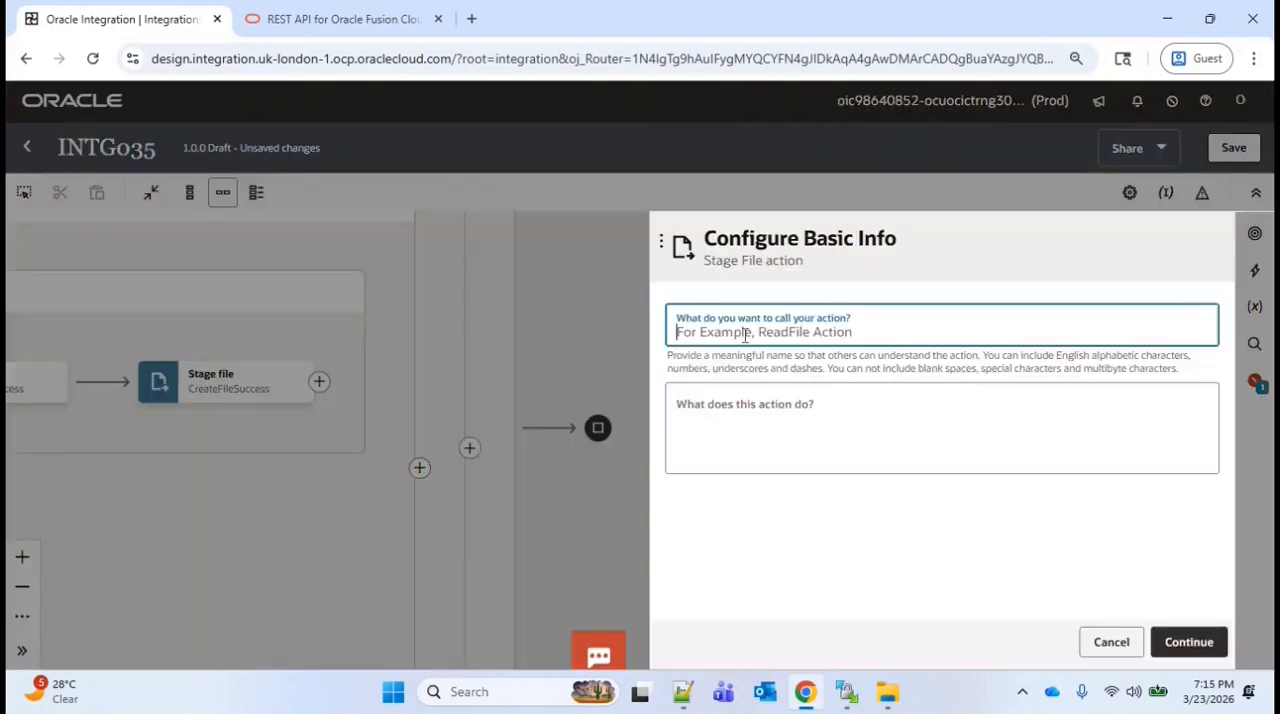
type("R")
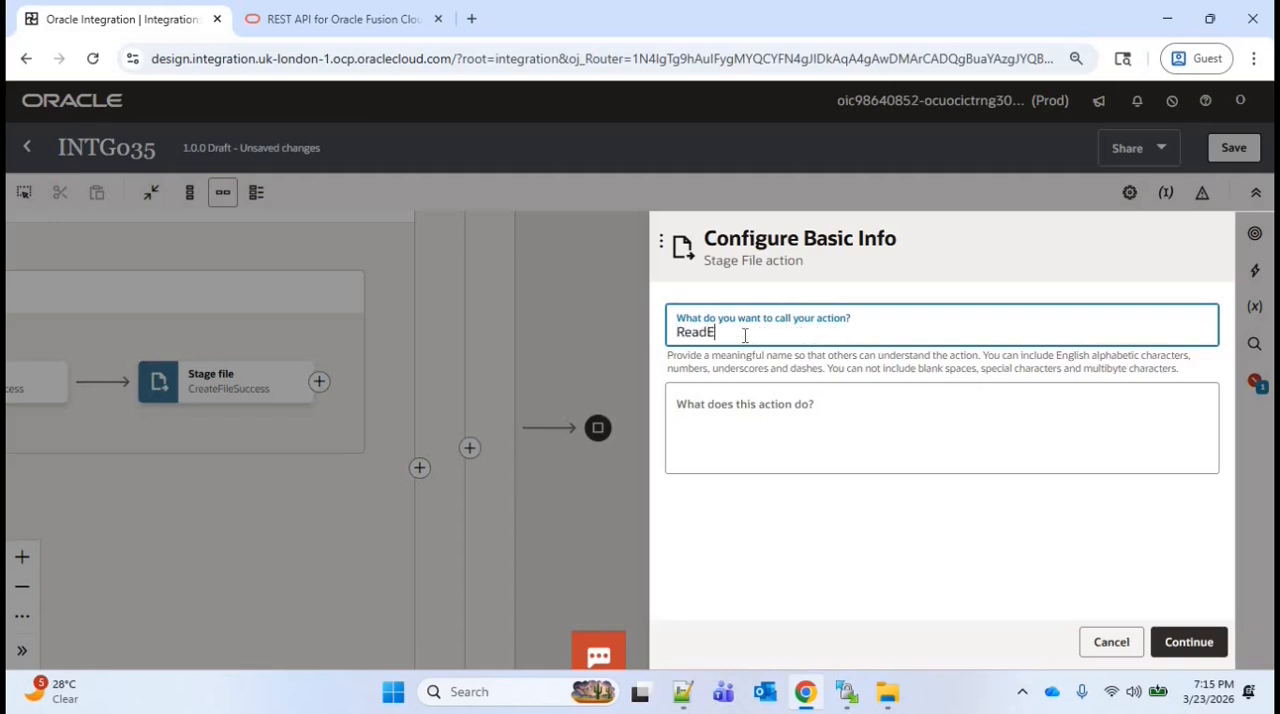
type("ead Entire File")
left_click(1196, 645)
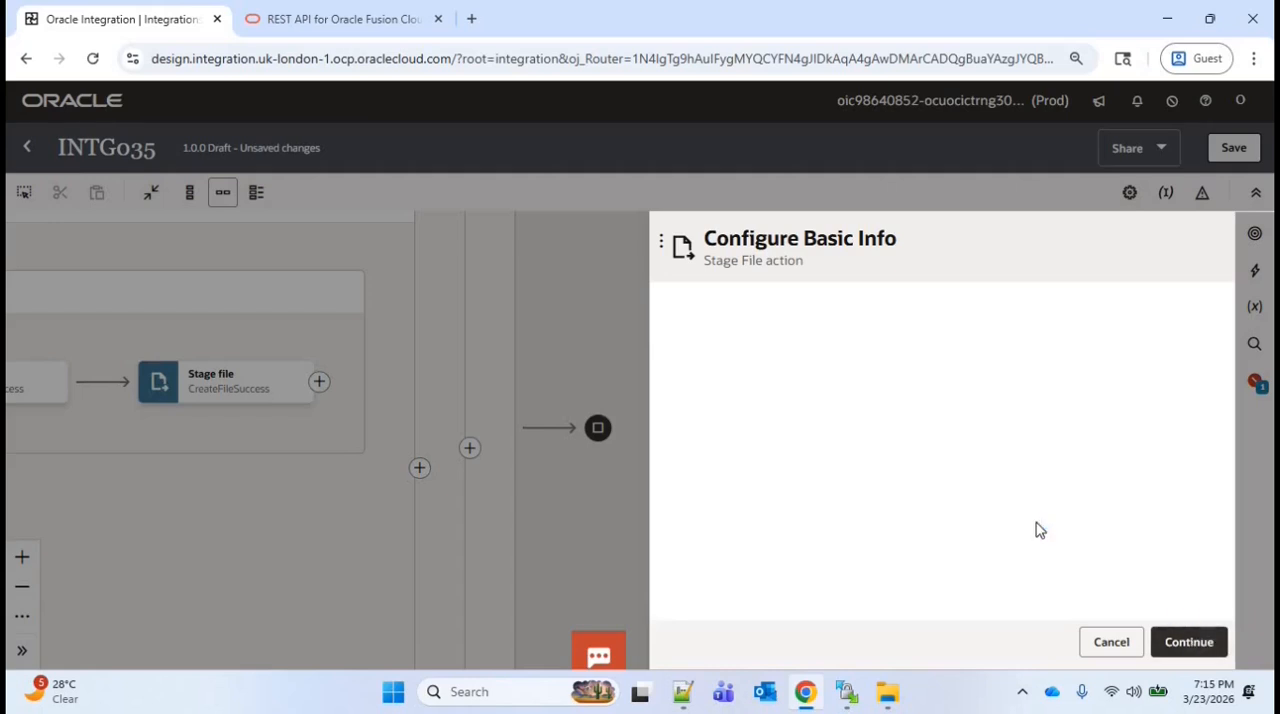
Configure the Read Entire File operation with file name 'Updated_AP_Invoices.csv' and directory '/apinv'
left_click(838, 465)
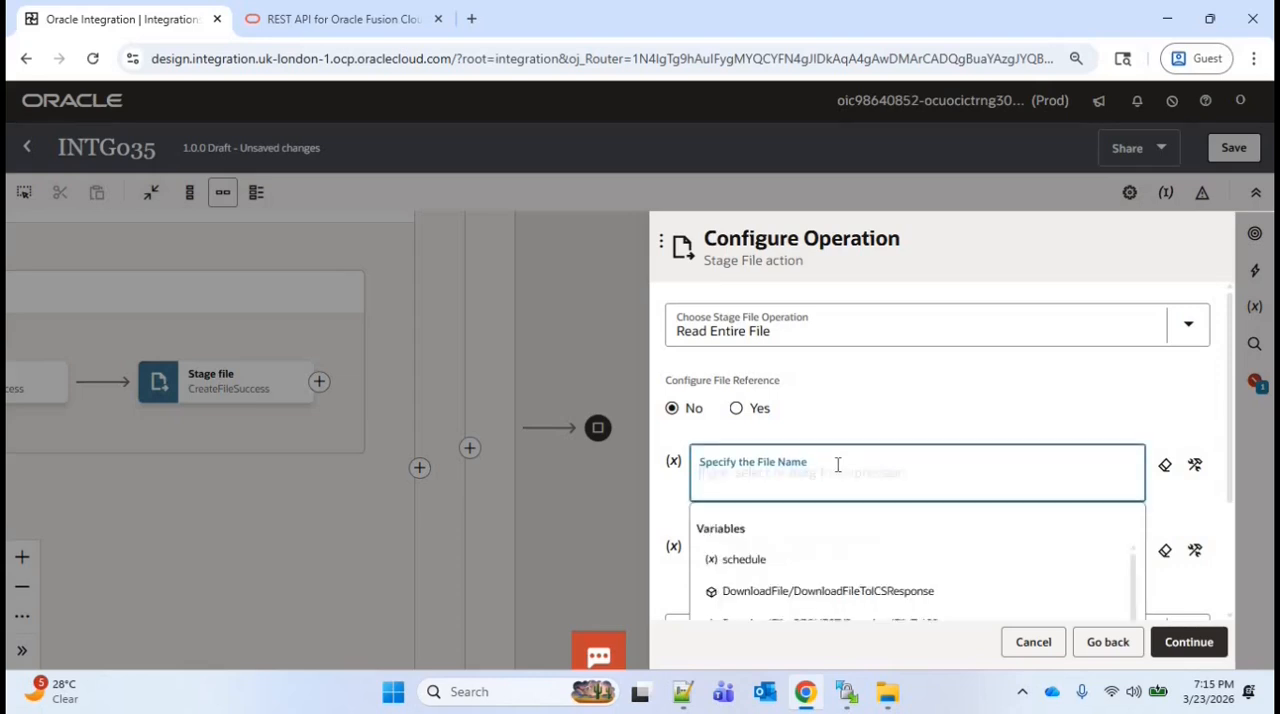
type("\"")
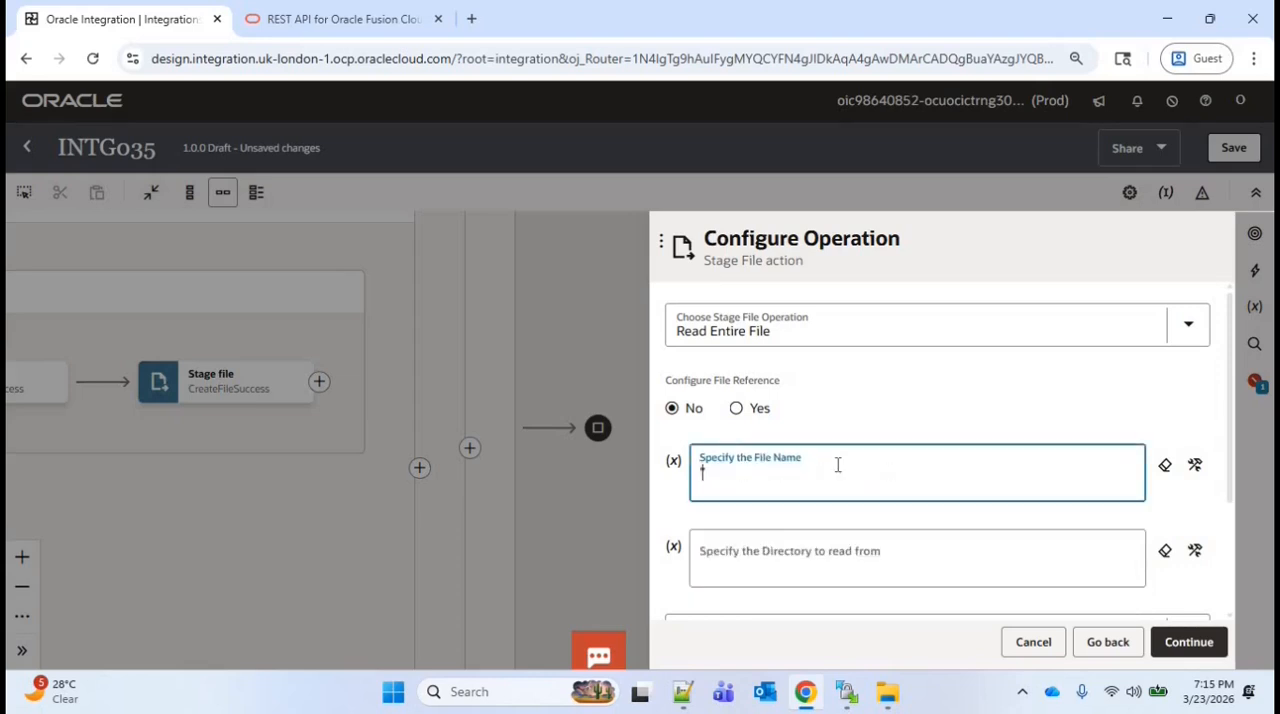
type("Updated_AP_Invoices")
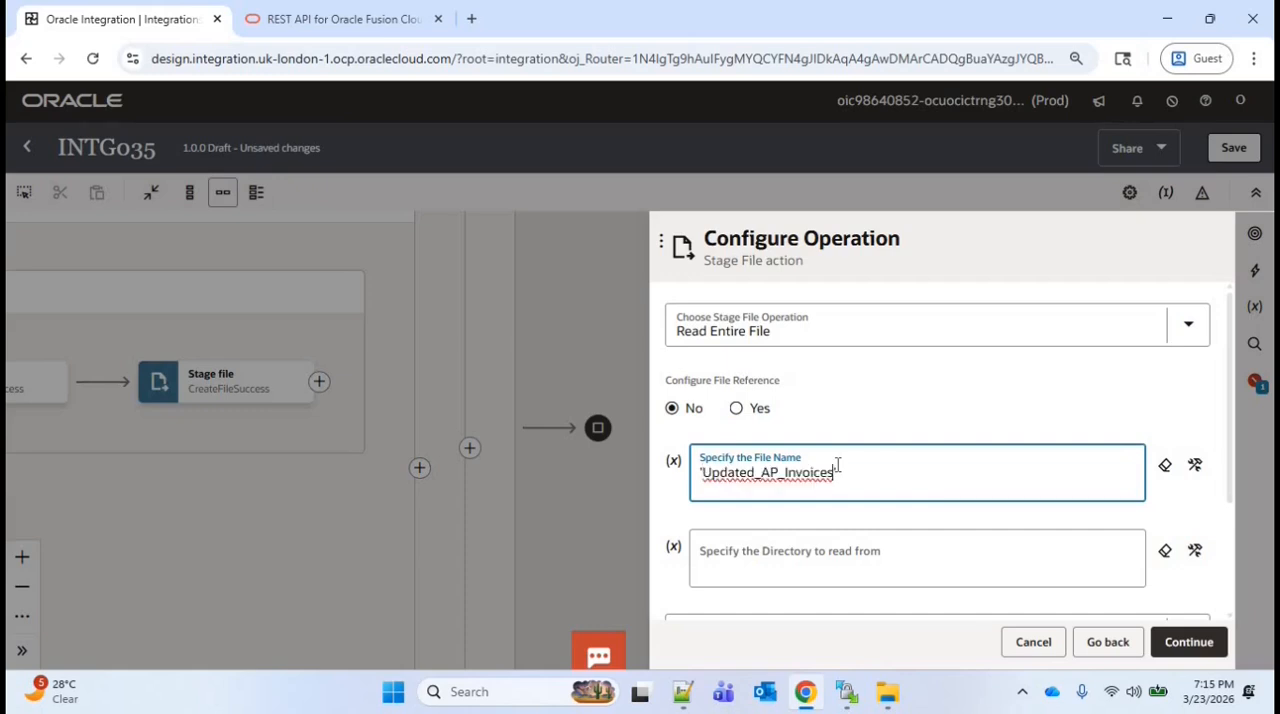
type(".csv'")
left_click(843, 557)
type("'")
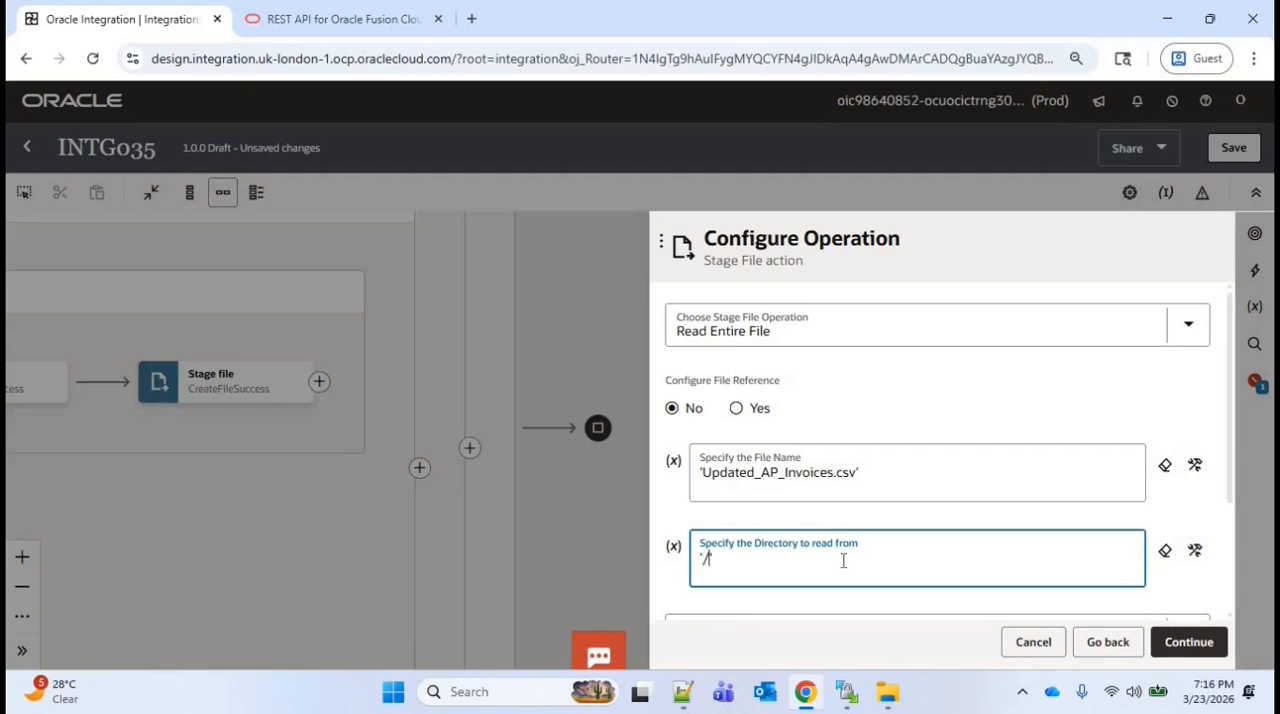
type("/apinv'")
scroll(1000, 500, "down", 3)
left_click(1188, 642)
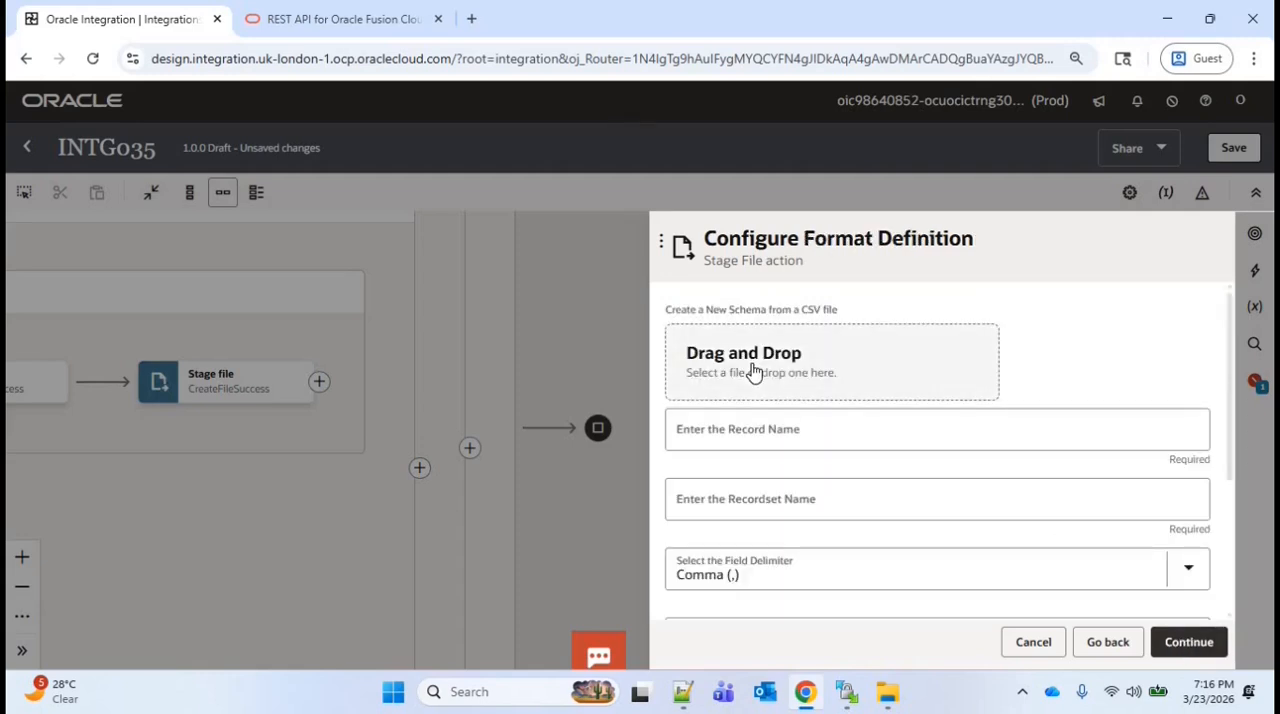
Upload Updated_AP_Invoices.csv as the sample for ReadEntireFile, with record name Rec and recordset name RecSet
left_click(753, 372)
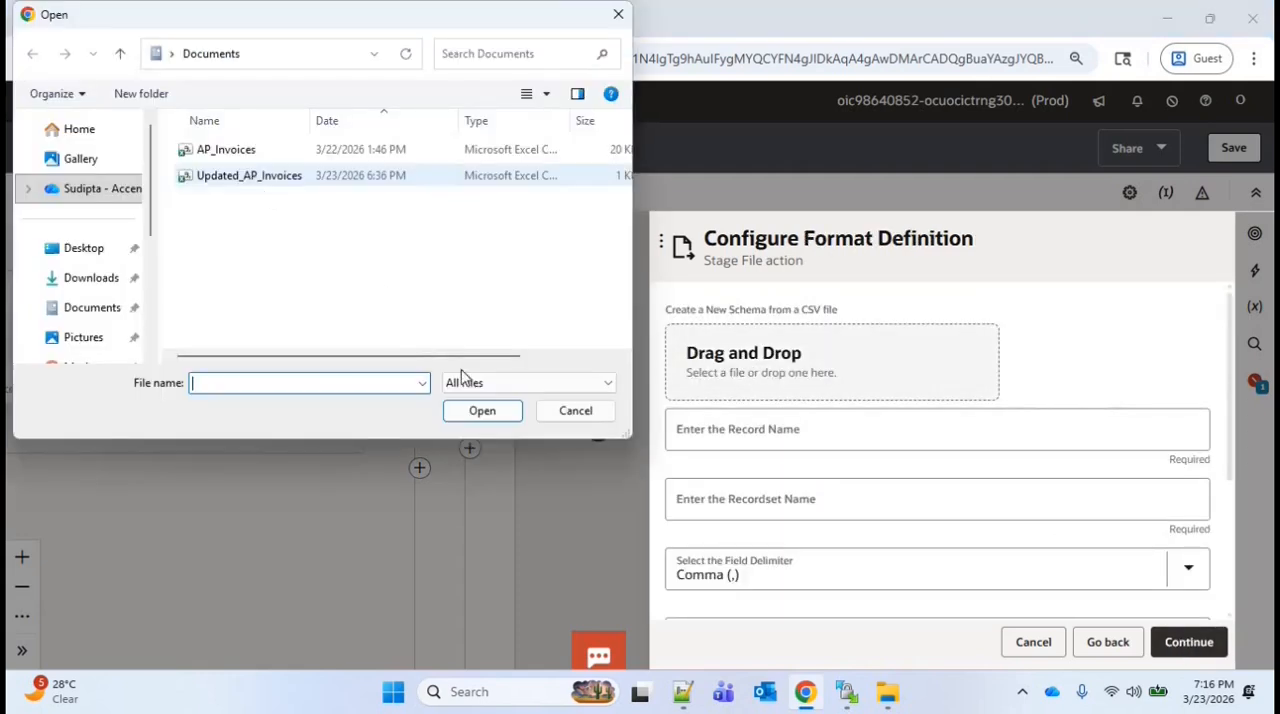
left_click(482, 410)
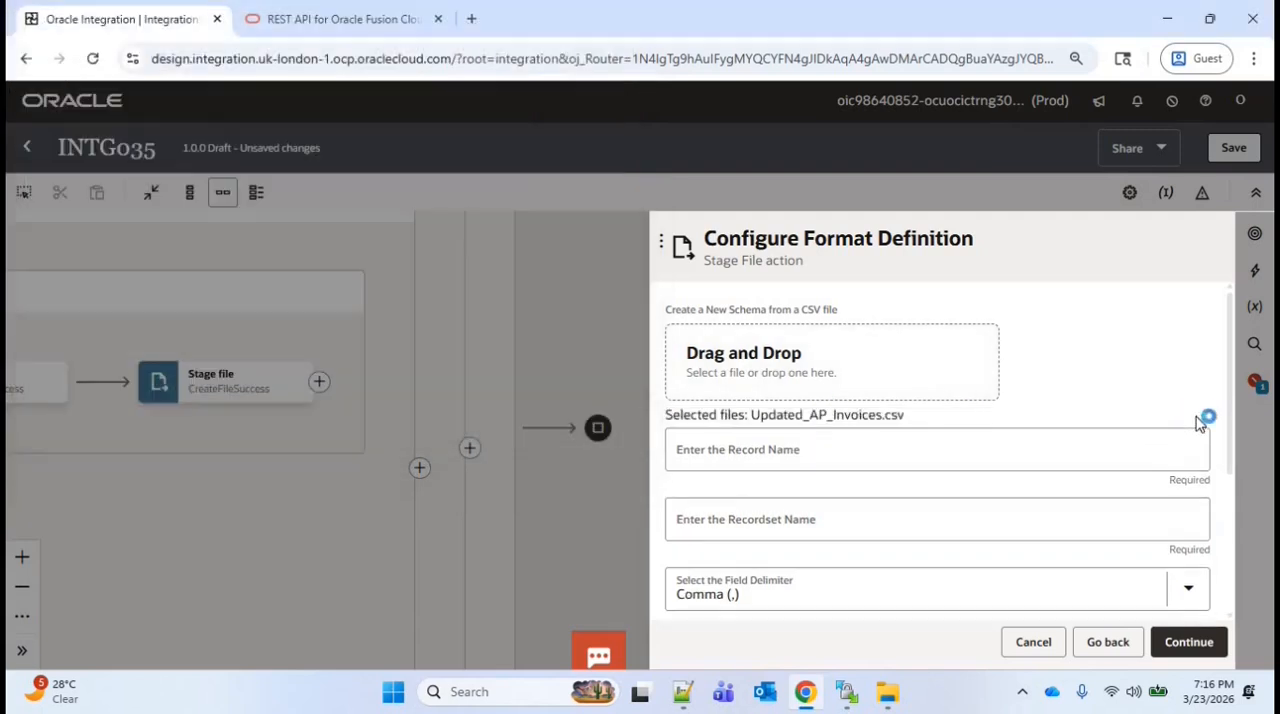
scroll(777, 400, "down", 1)
left_click(777, 332)
type("Rec")
key("Tab")
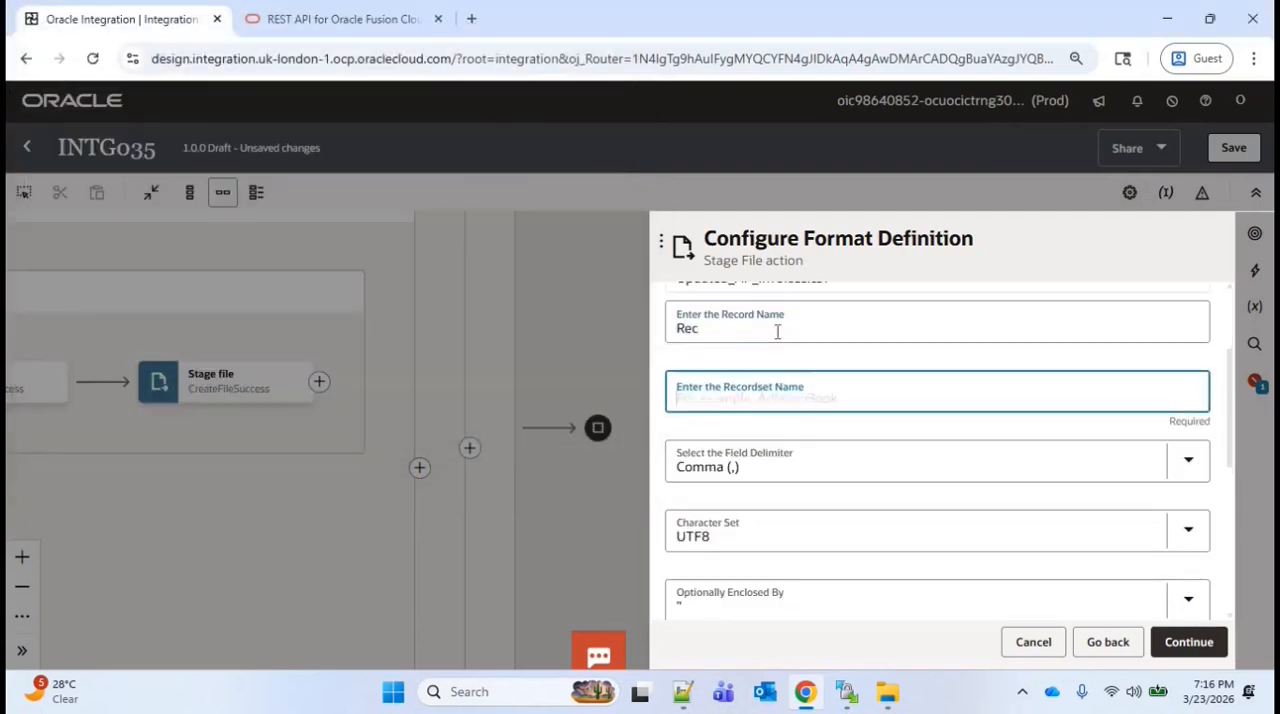
type("RecSet")
Mark all ReadEntireFile columns as optional except Invoice_ID, set it to Mandatory, and complete the action
scroll(1210, 543, "down", 1)
scroll(1210, 543, "down", 3)
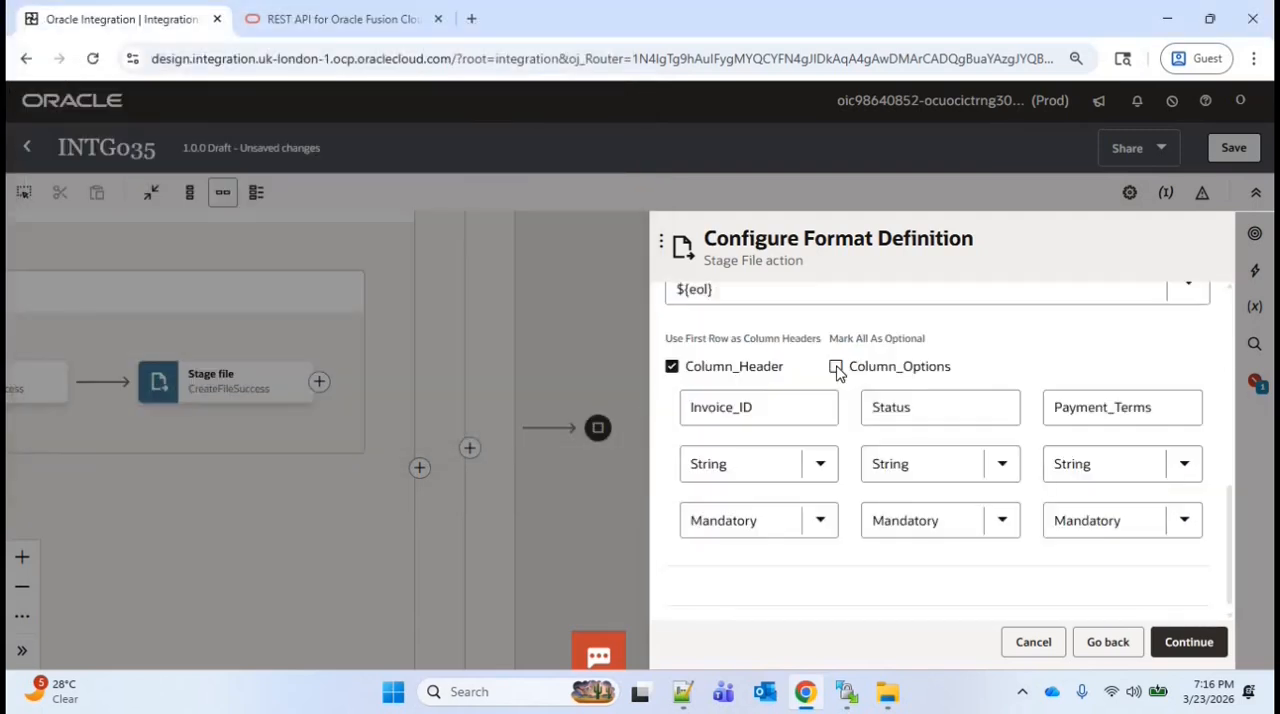
left_click(838, 370)
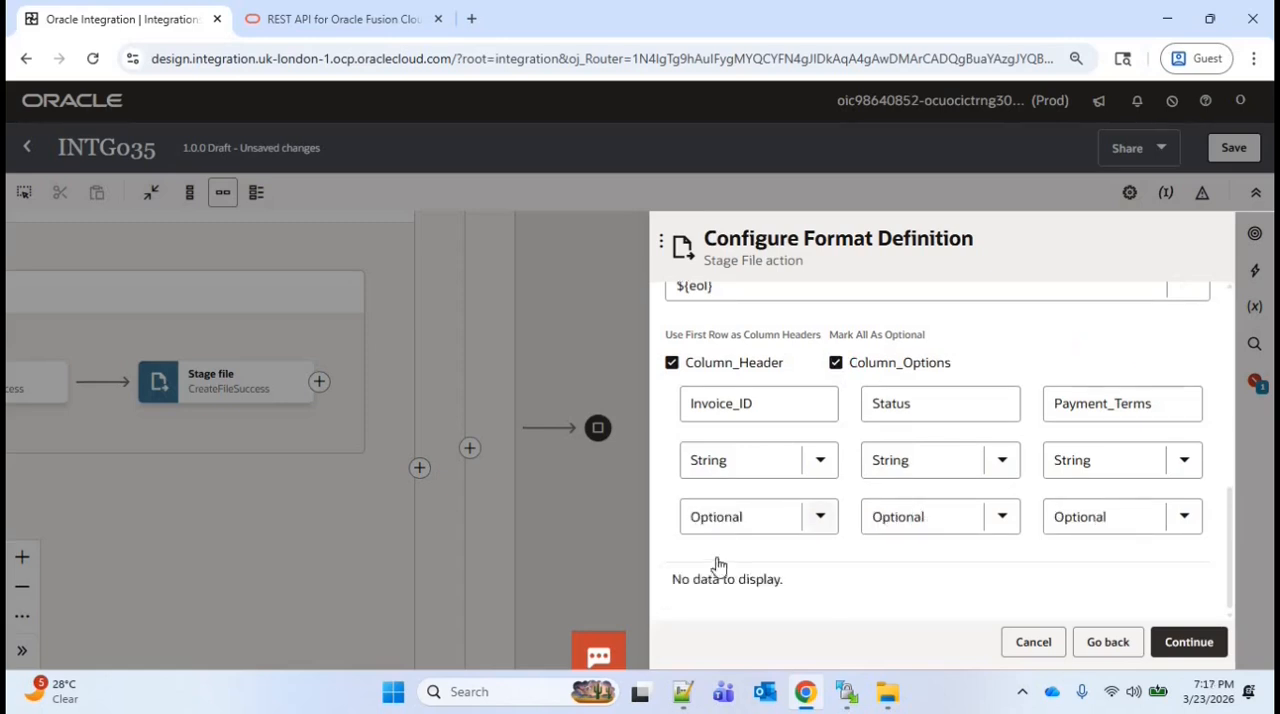
left_click(740, 516)
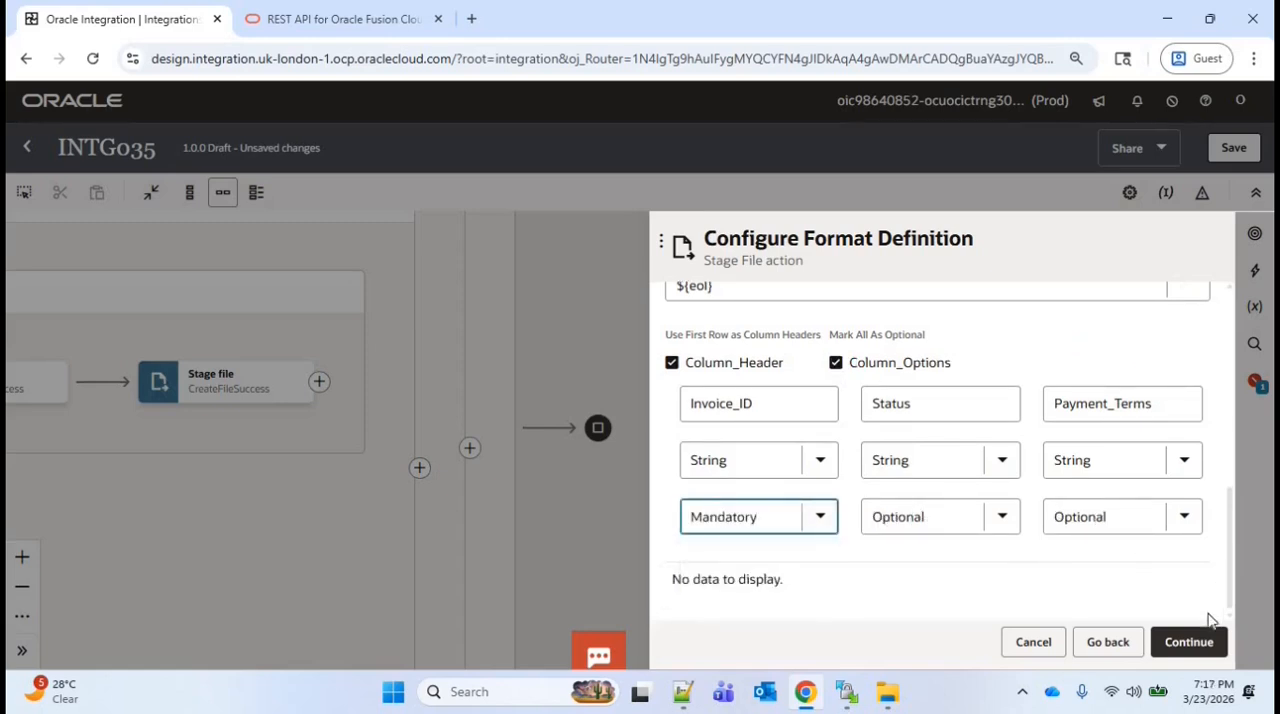
left_click(1189, 641)
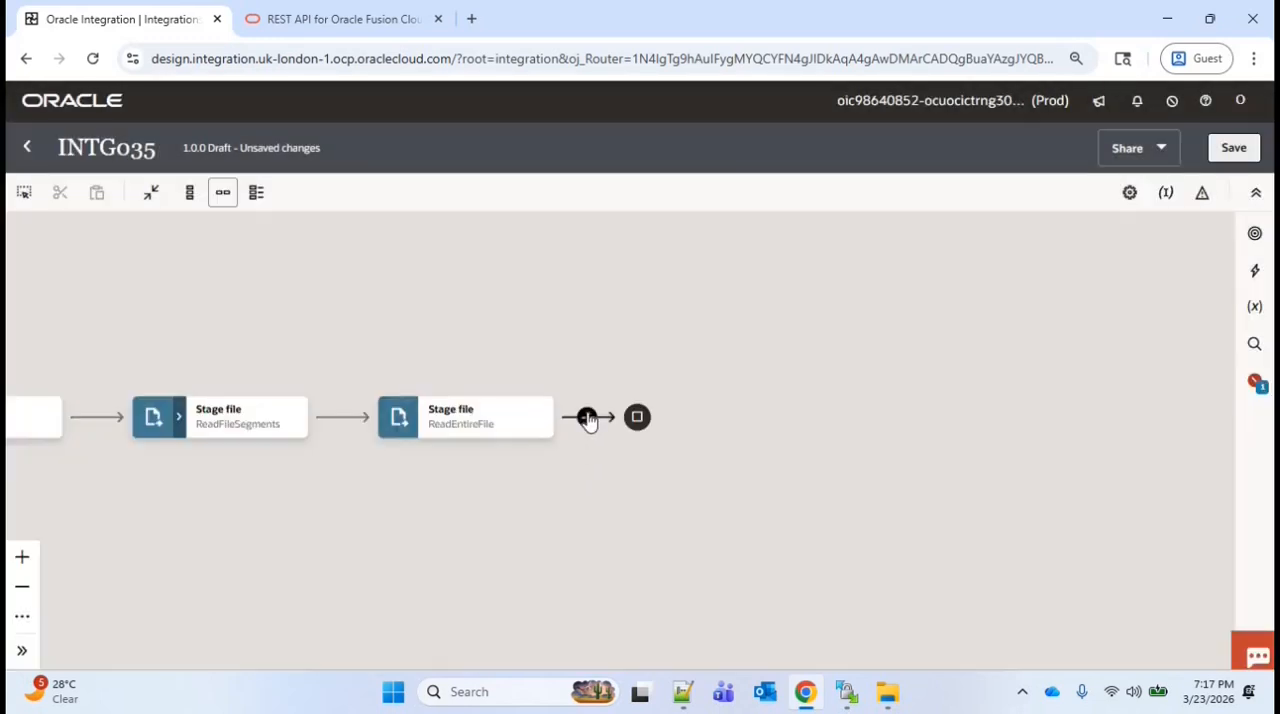
Add an FTP001 invoke after ReadEntireFile and name the endpoint WriteFiletoFTP
left_click(587, 417)
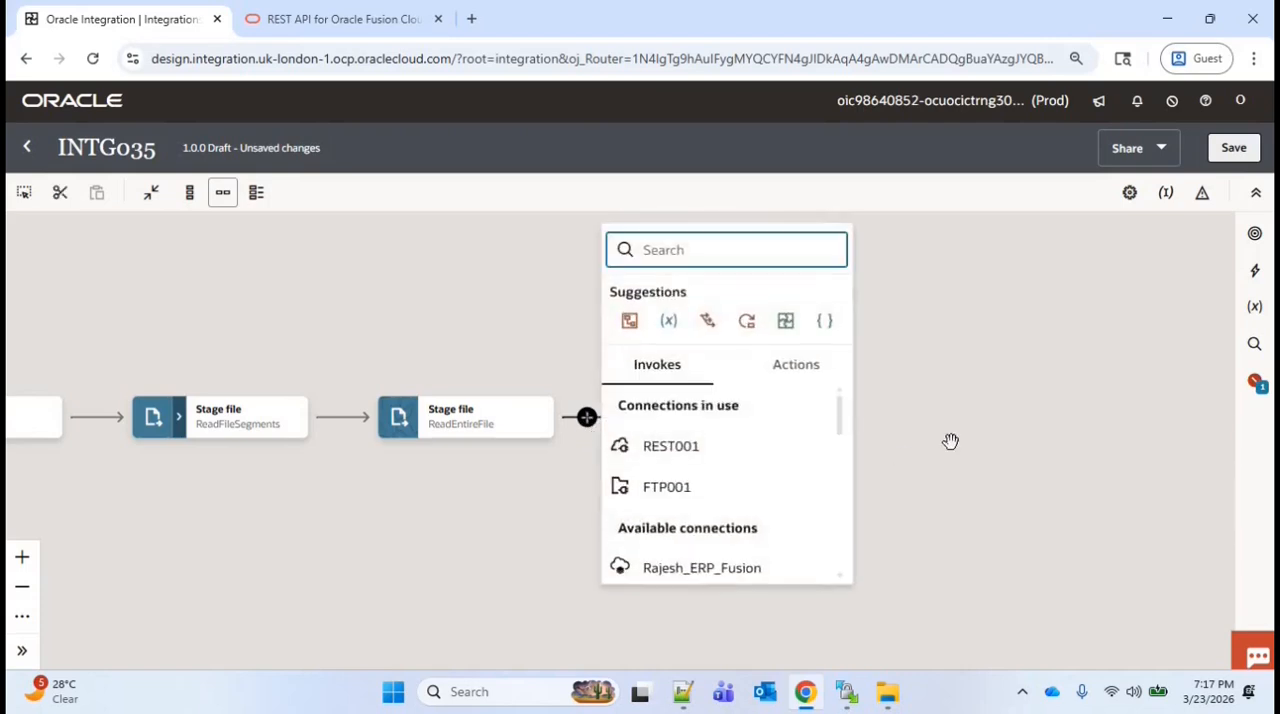
type("ftp")
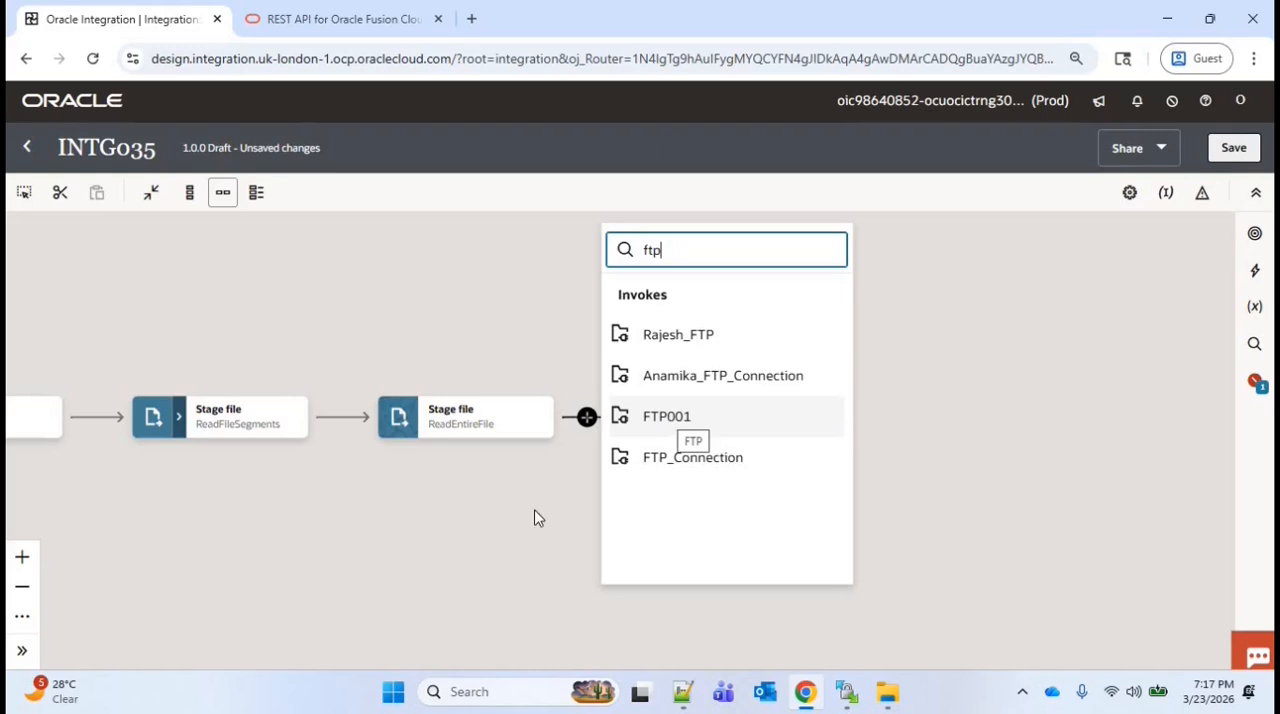
key("Return")
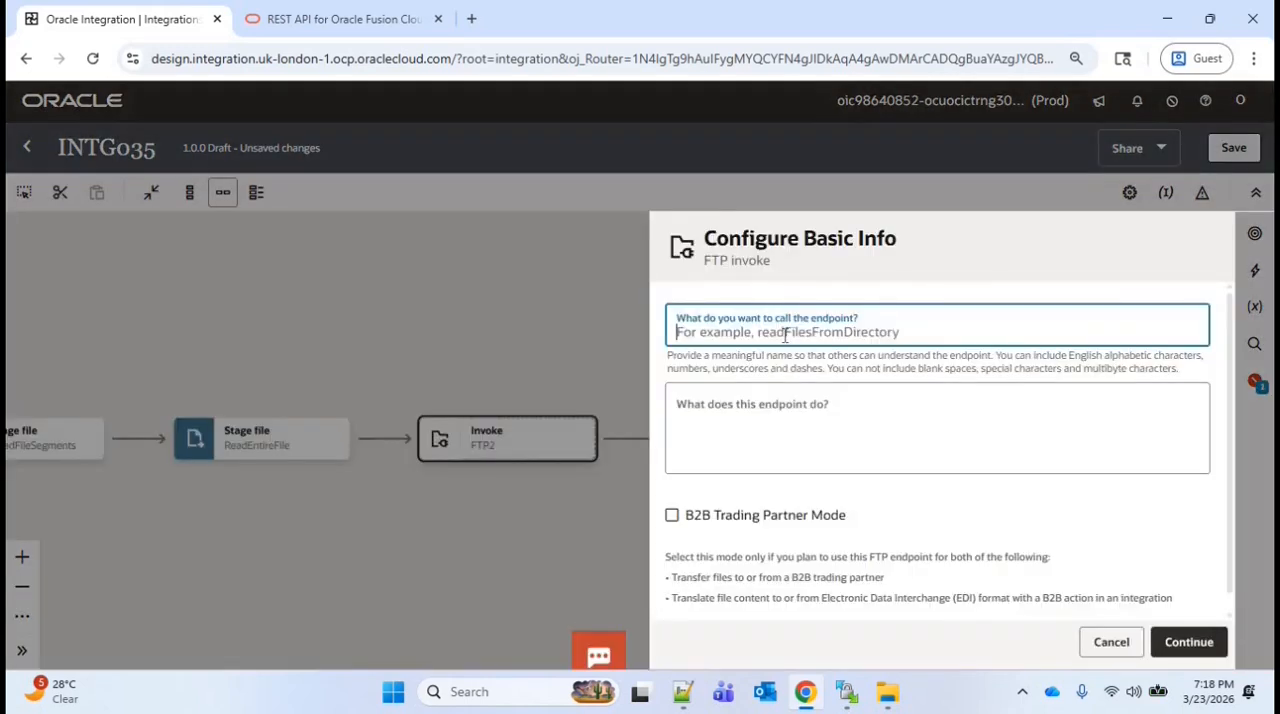
type("WriteFiletoFTP")
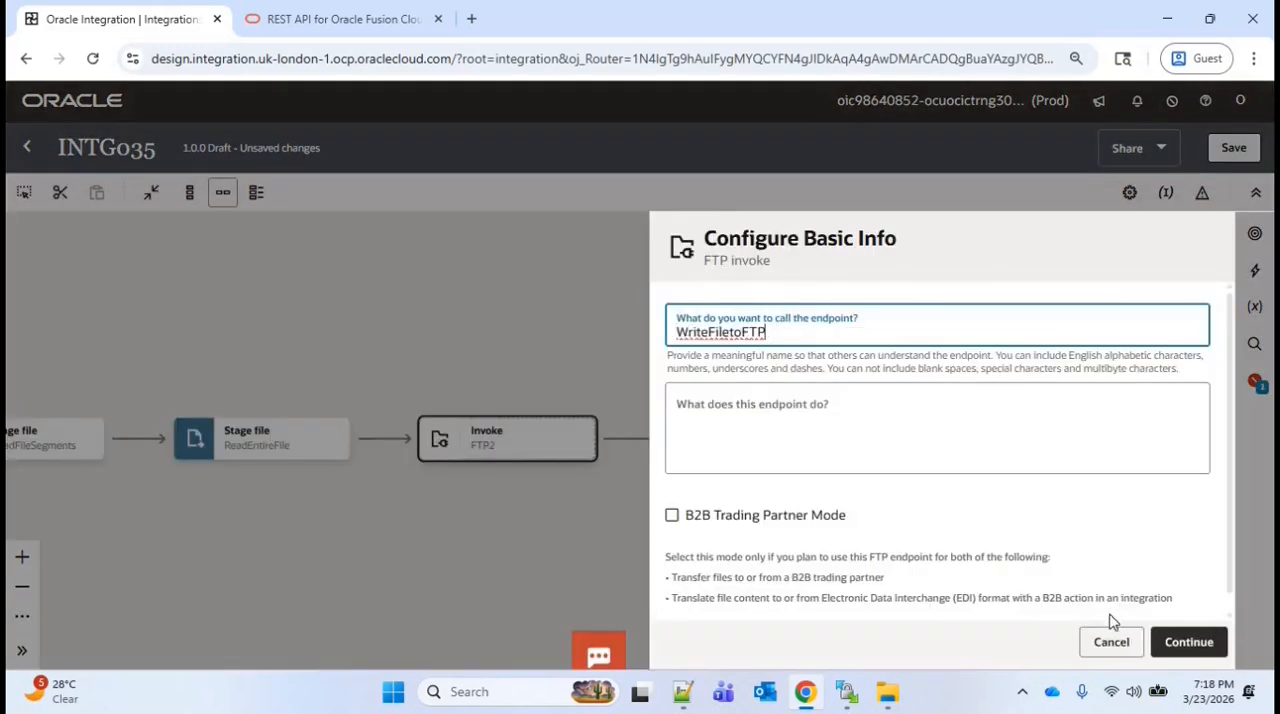
left_click(1188, 642)
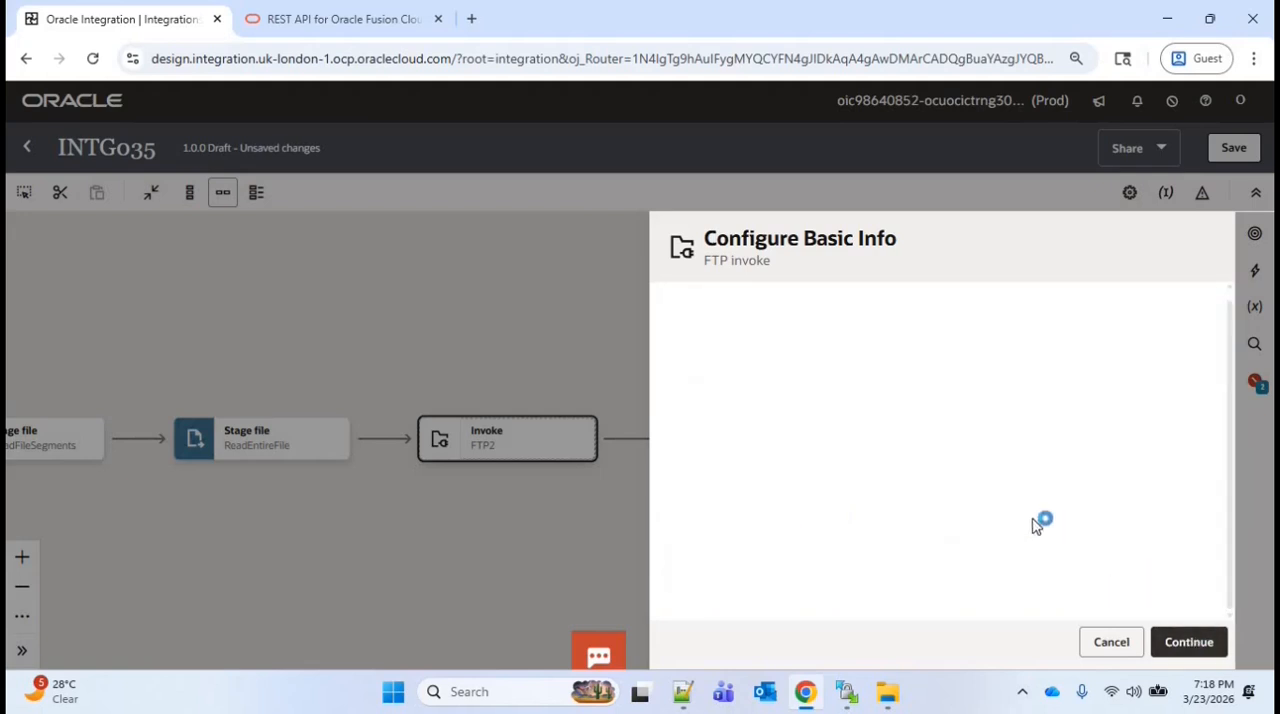
left_click(1190, 642)
Set the FTP operation to Write File with output directory / and file name pattern *
left_click(754, 337)
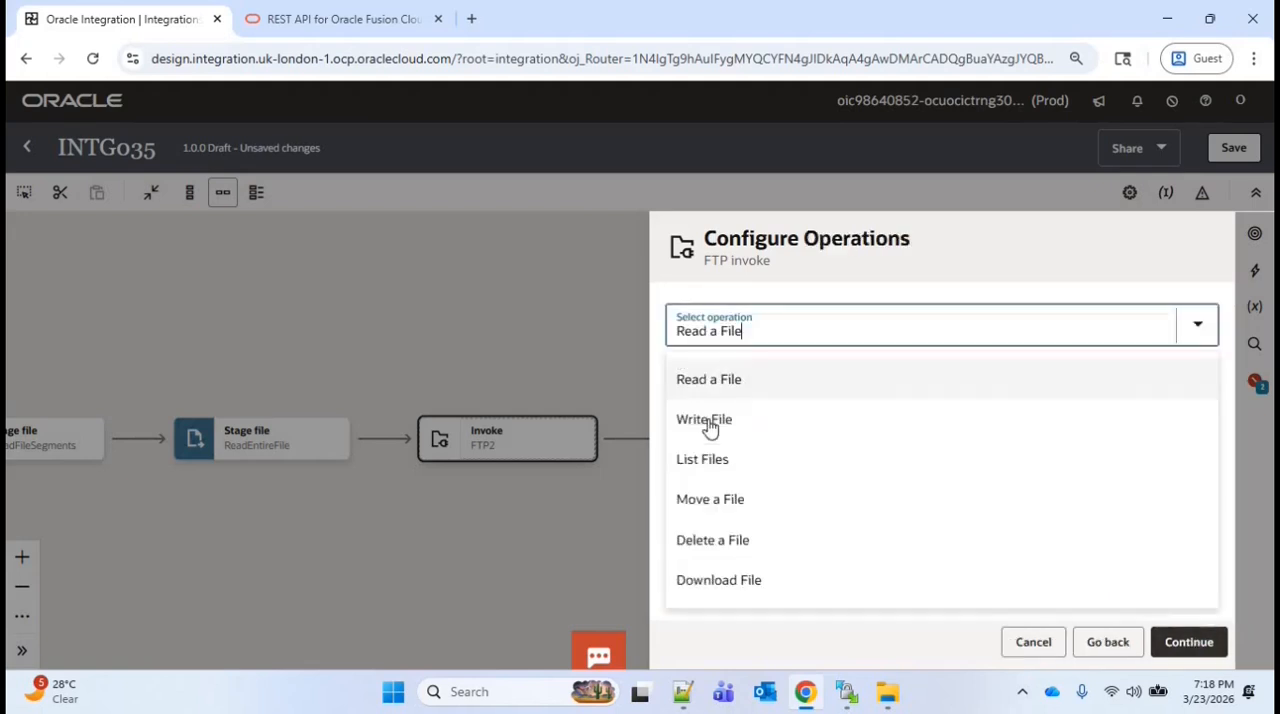
left_click(709, 426)
left_click(788, 469)
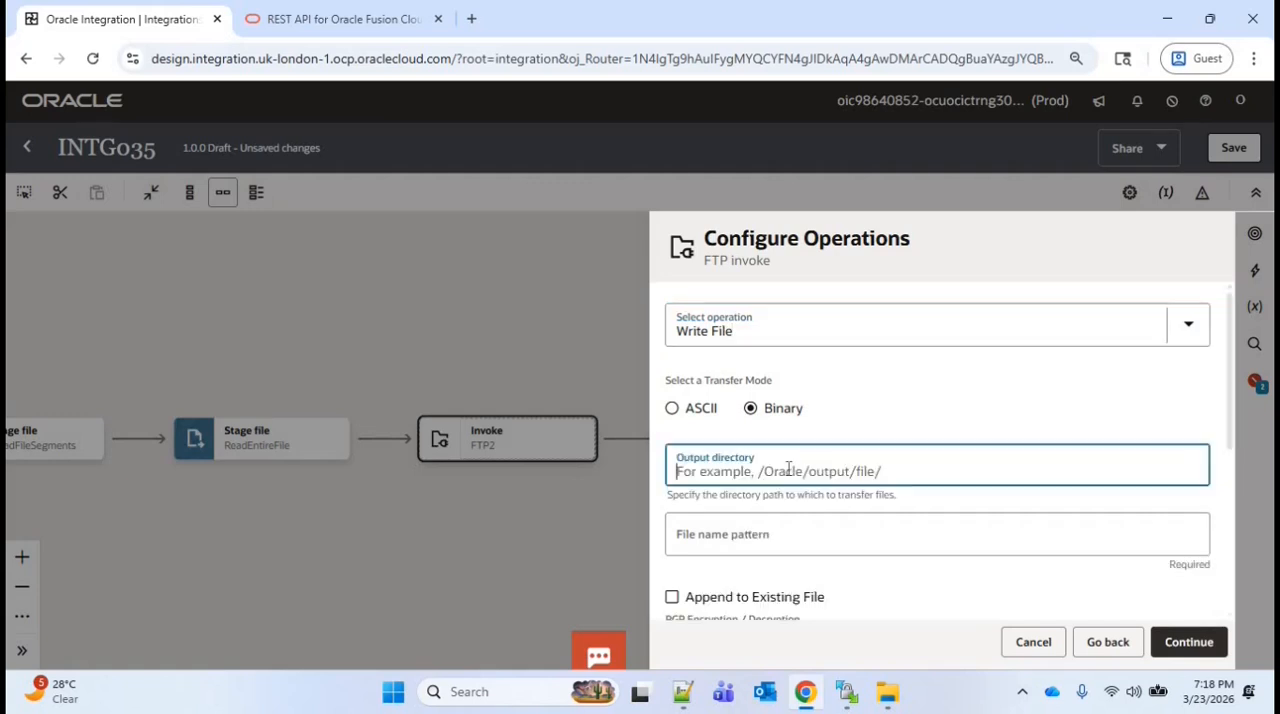
type("/")
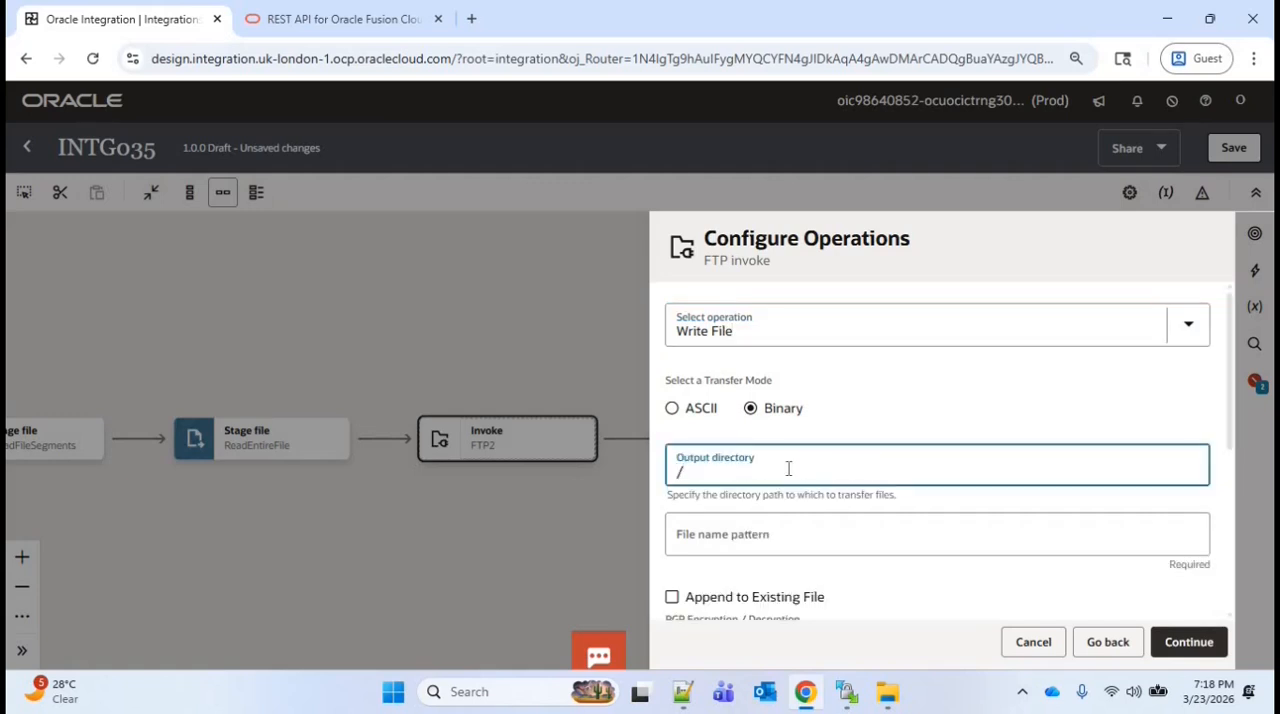
key("Tab")
type("*")
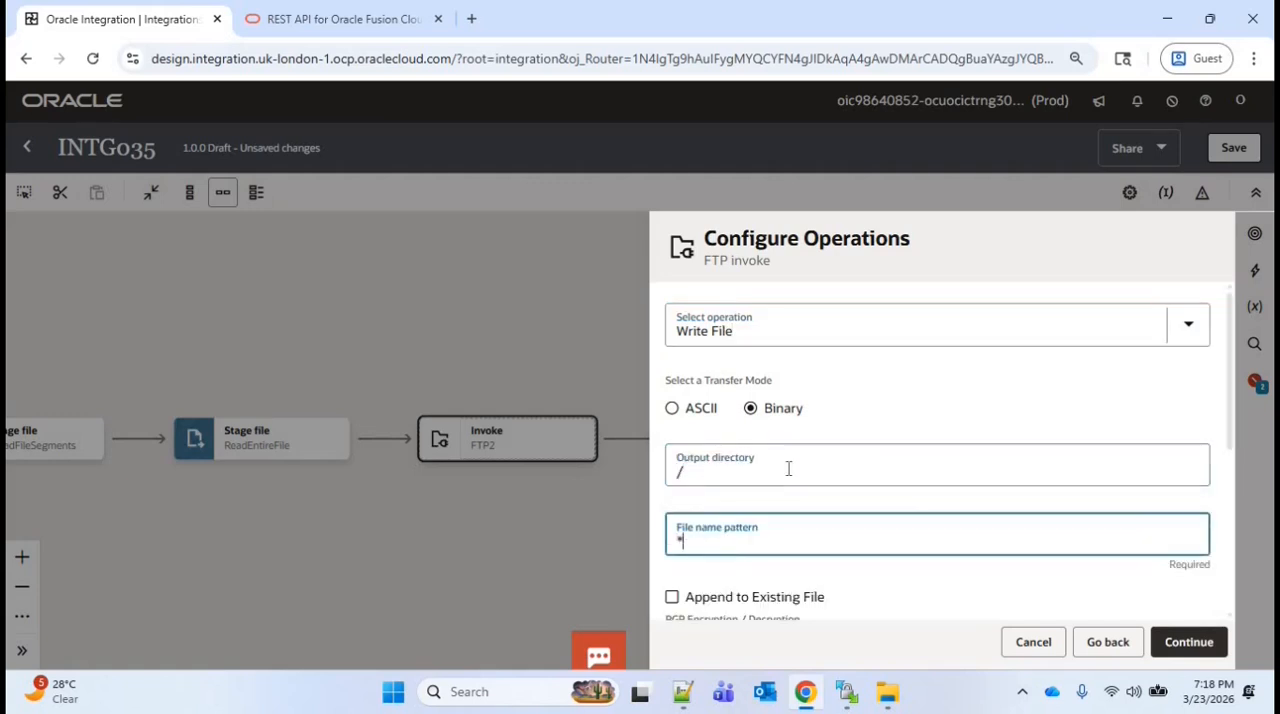
scroll(1225, 460, "down", 3)
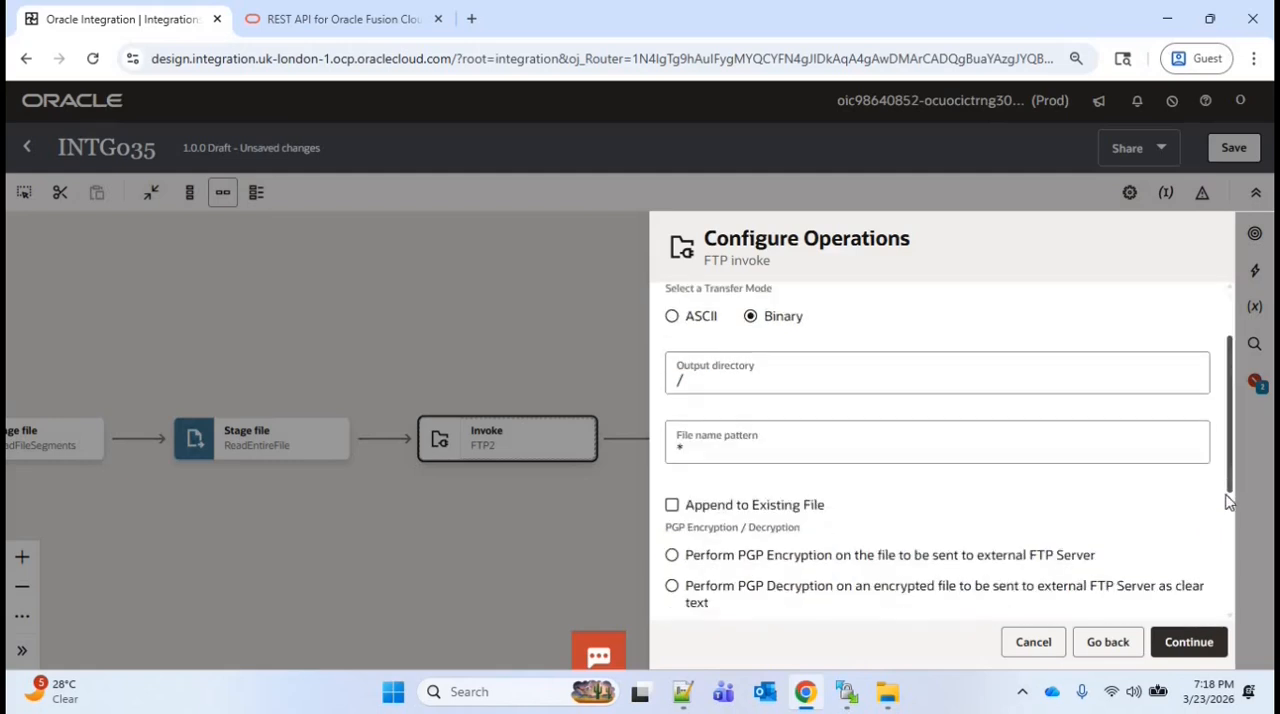
left_click(1190, 640)
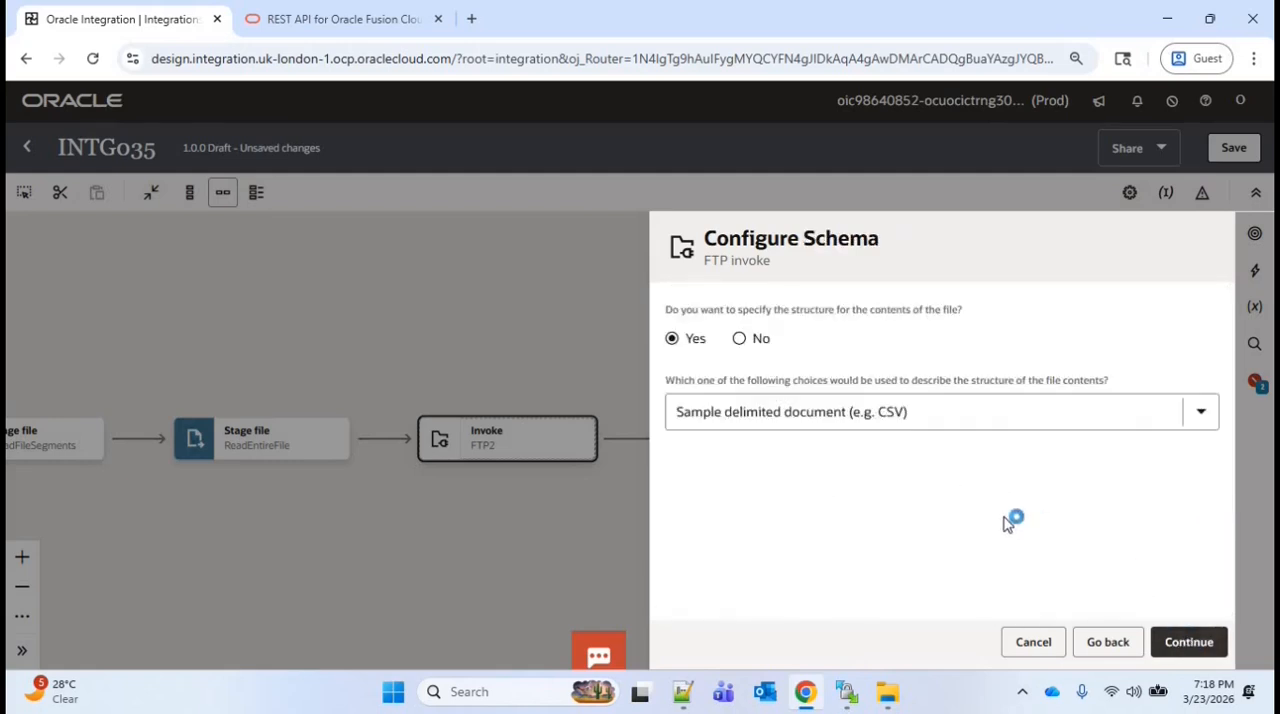
Upload Updated_AP_Invoices.csv as the sample delimited document for WriteFiletoFTP and set the record name to Rec
left_click(862, 385)
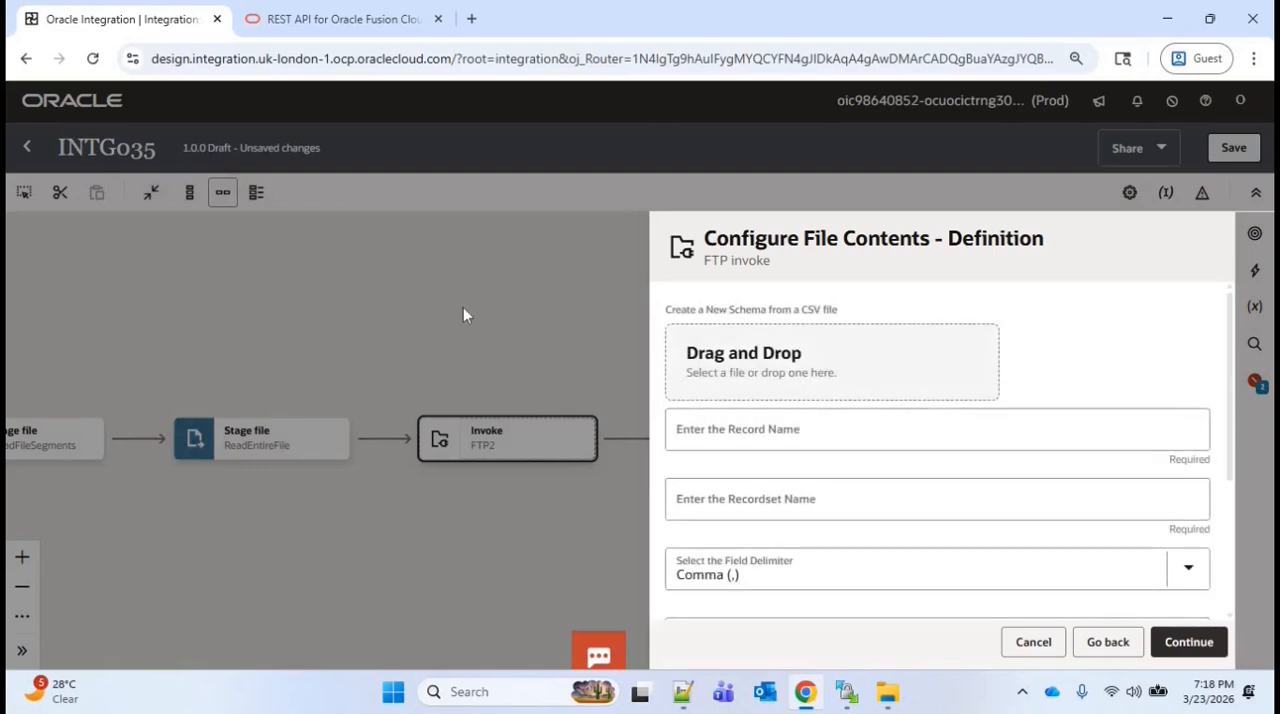
double_click(250, 172)
left_click(1024, 475)
type("Re")
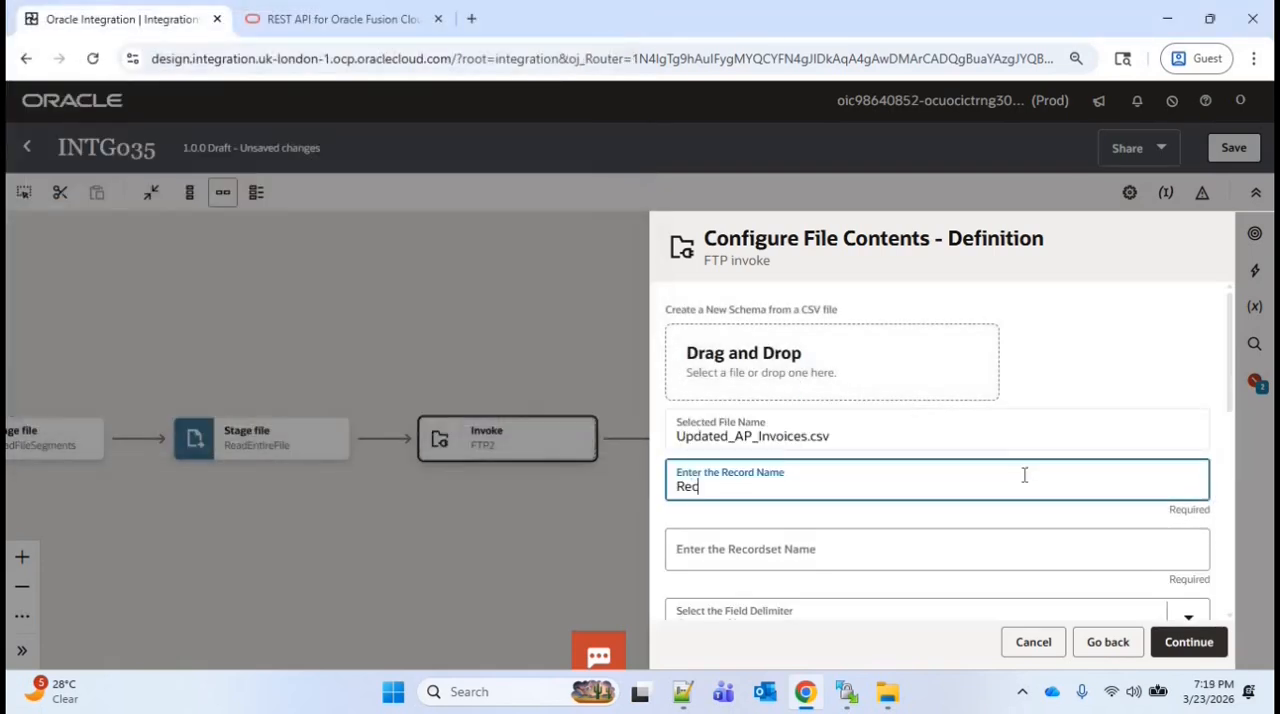
type("c")
Mark all WriteFiletoFTP columns as optional, set Invoice_ID to Mandatory, and continue to the endpoint summary
scroll(1024, 475, "down", 1)
scroll(843, 362, "down", 3)
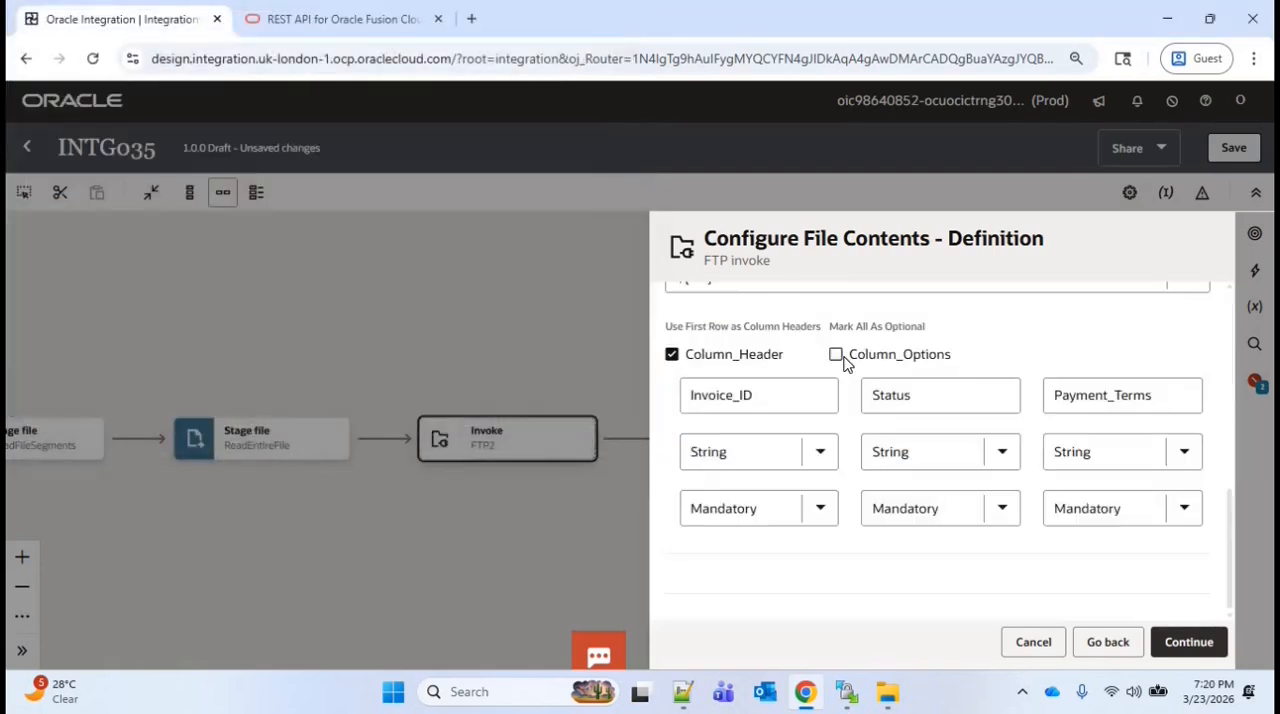
left_click(845, 360)
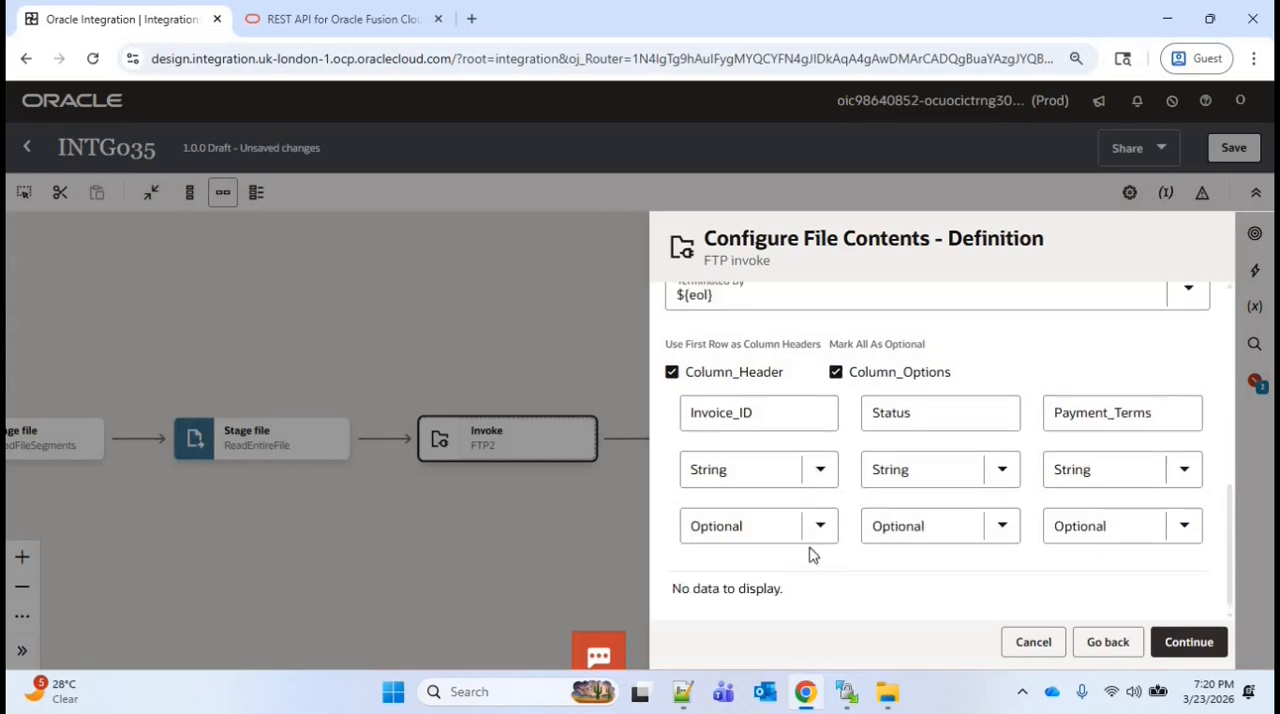
left_click(812, 528)
left_click(725, 577)
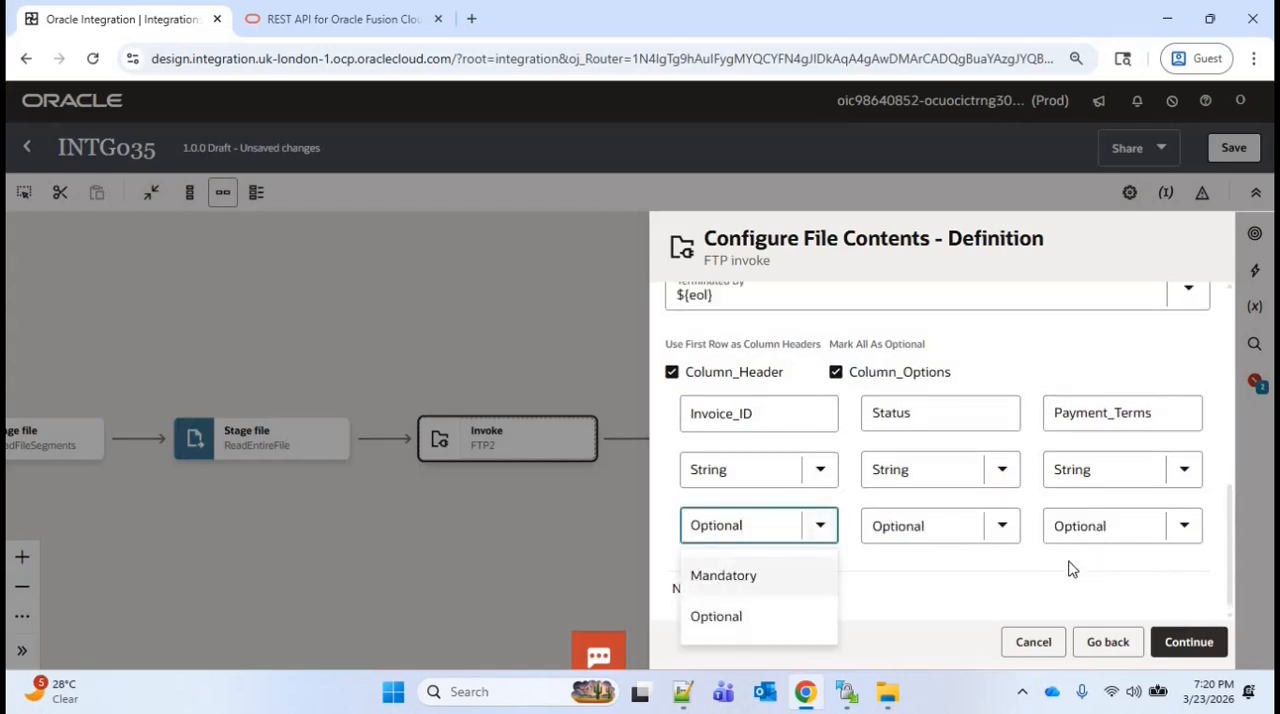
left_click(1200, 645)
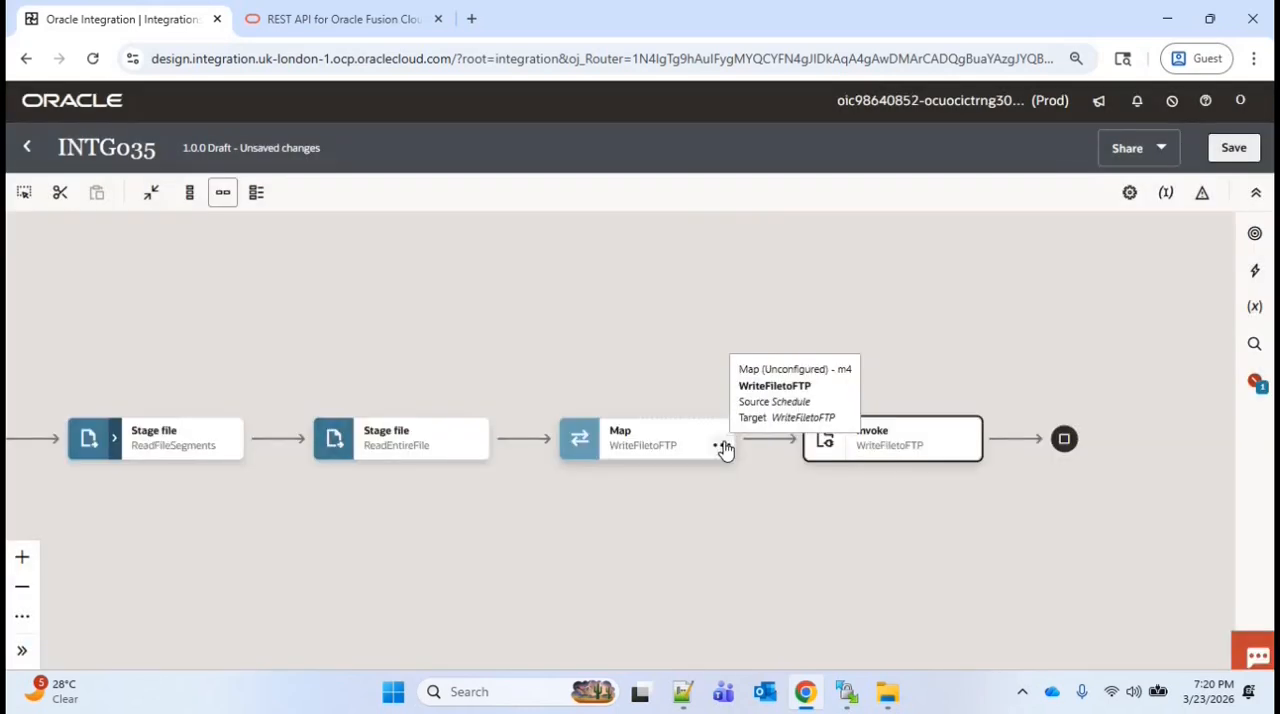
Edit the map to WriteFiletoFTP and repeat the target Rec node to get a second record
left_click(721, 445)
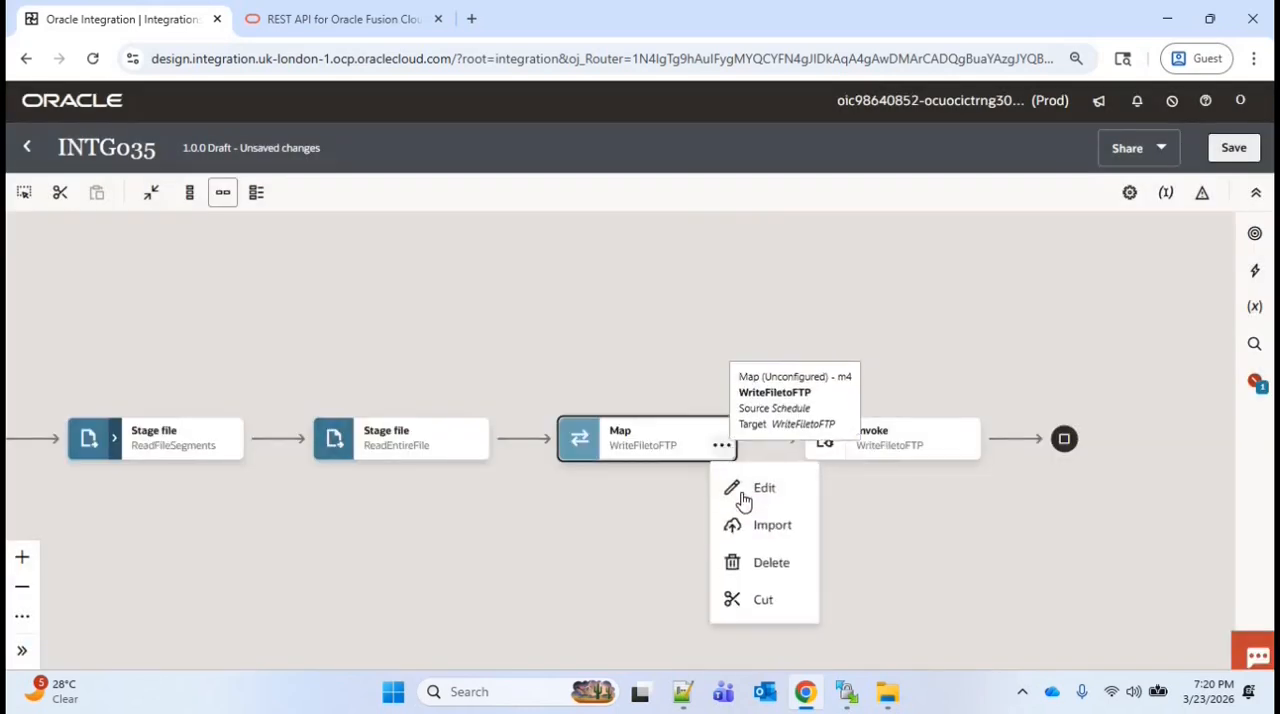
left_click(743, 490)
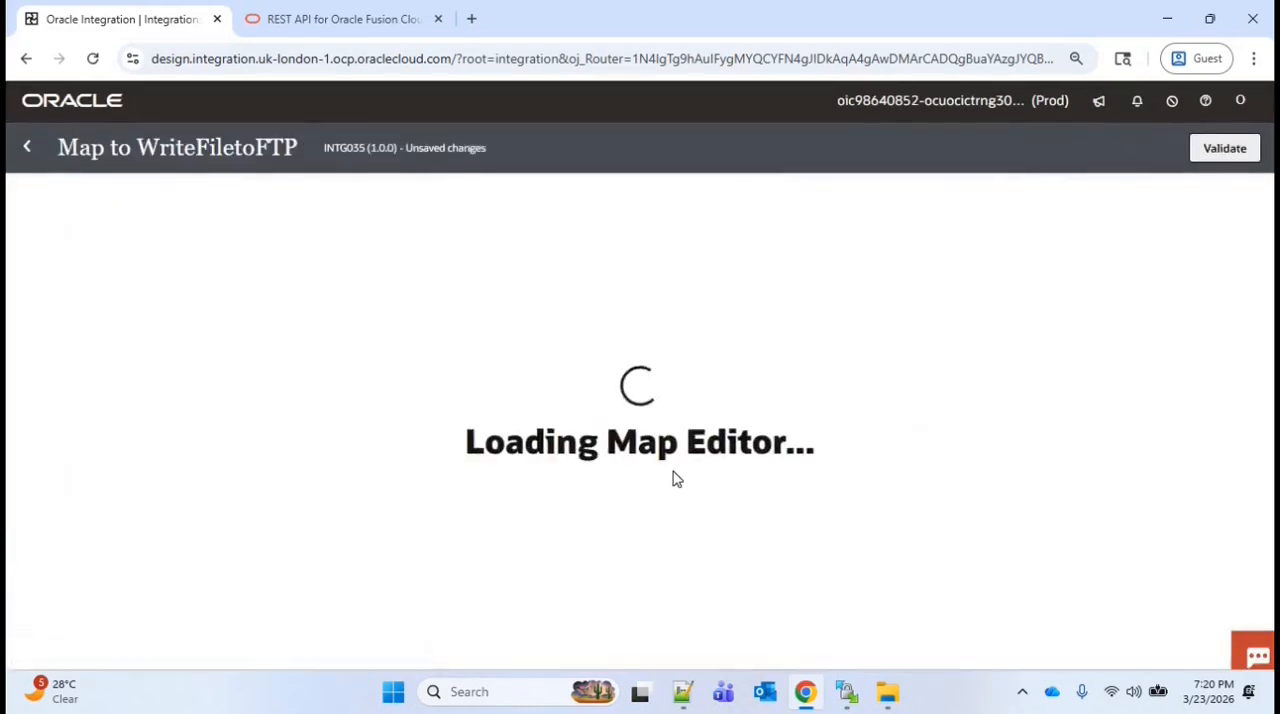
left_click(1212, 333)
left_click(1197, 364)
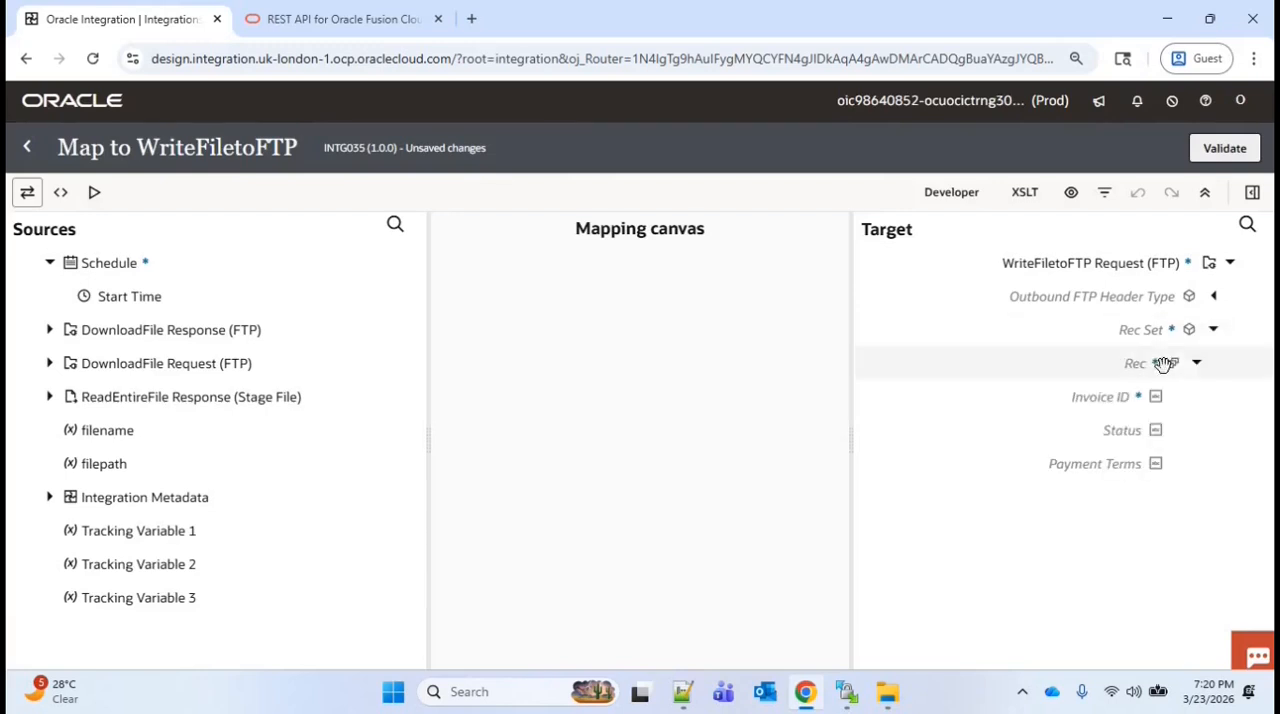
right_click(984, 366)
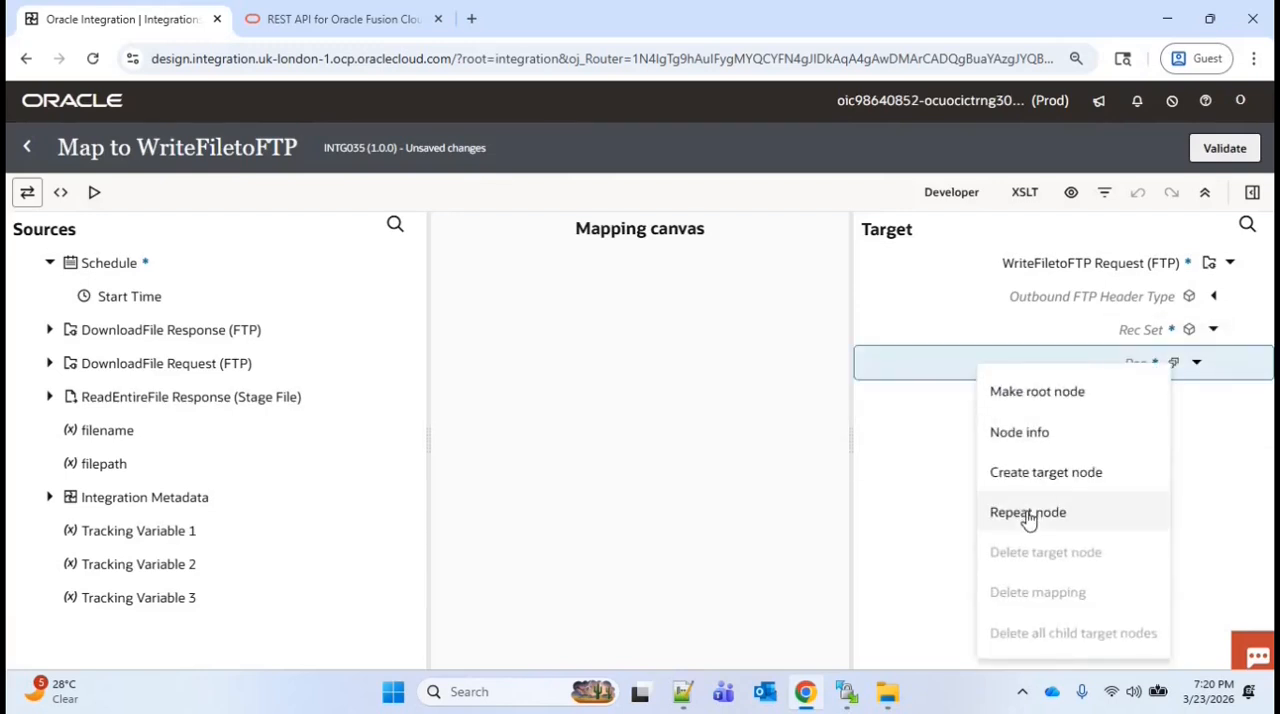
left_click(1062, 512)
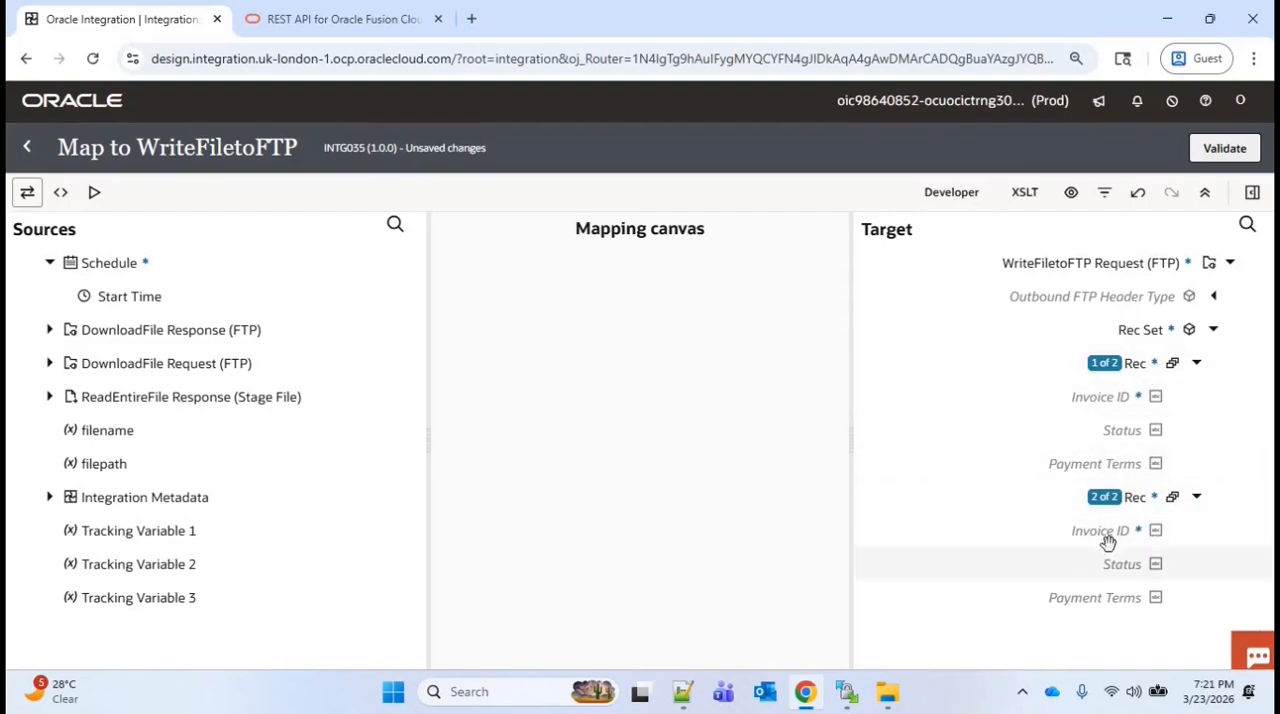
Create the first Rec's target nodes as a header row, with literal 'Invoice_ID' for Invoice ID and literal headings for Status and Payment Terms
left_click(1128, 400)
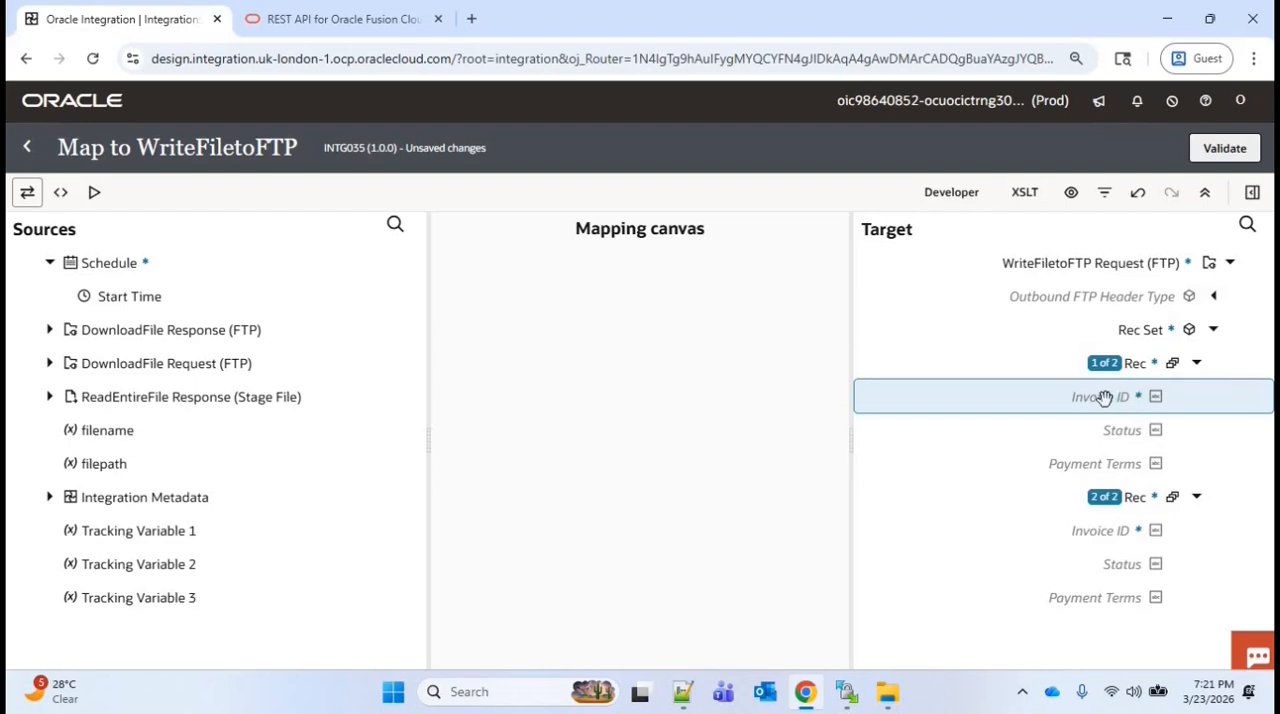
right_click(1106, 402)
left_click(1000, 220)
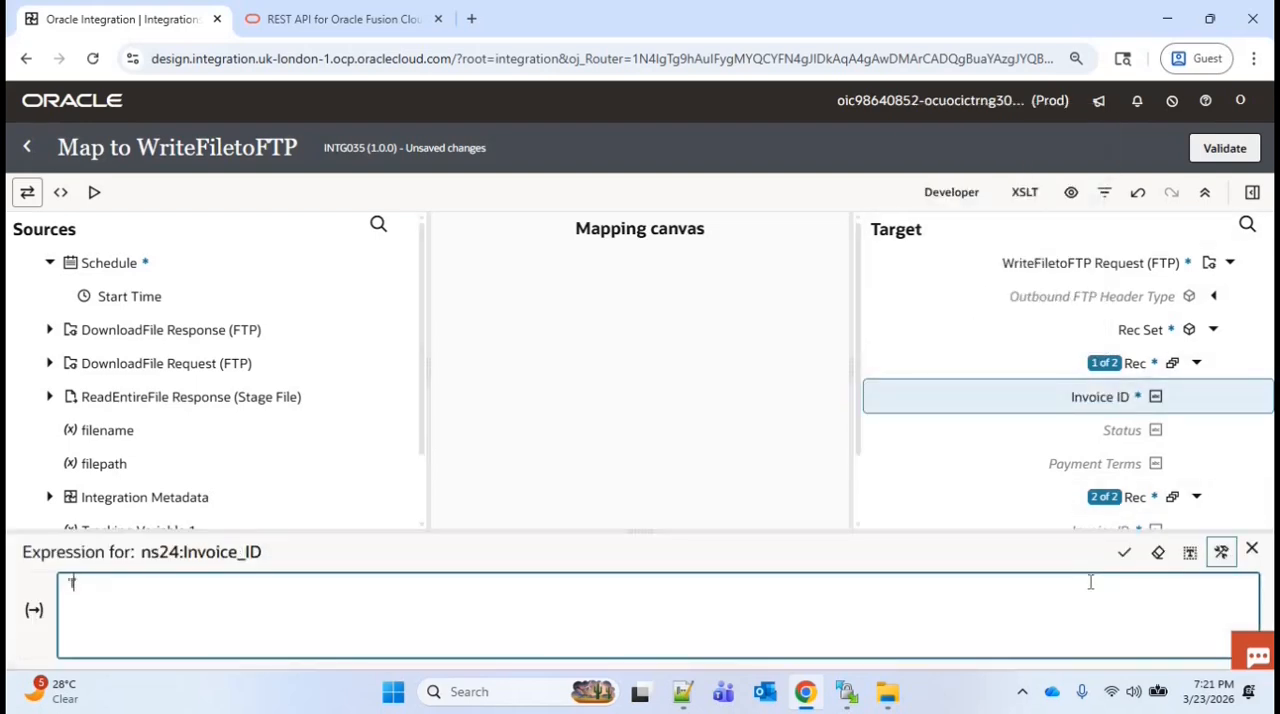
type("'Invoice_ID'")
right_click(1120, 430)
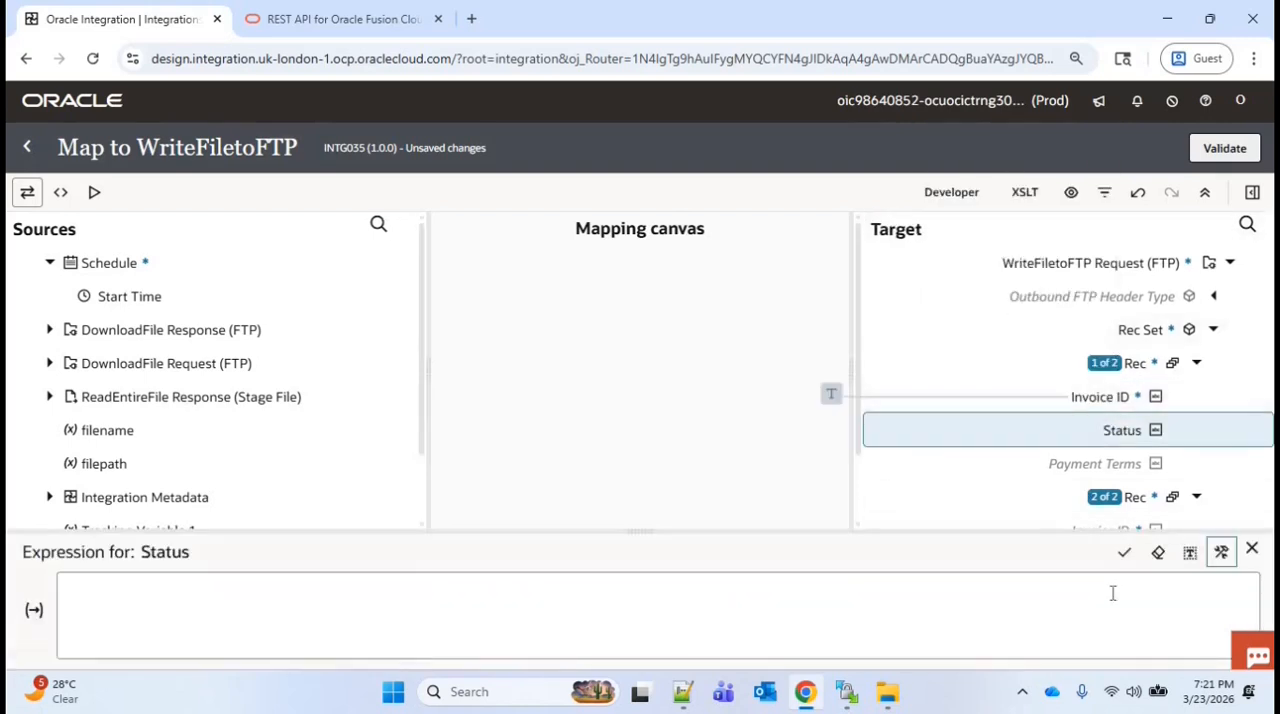
left_click(1113, 594)
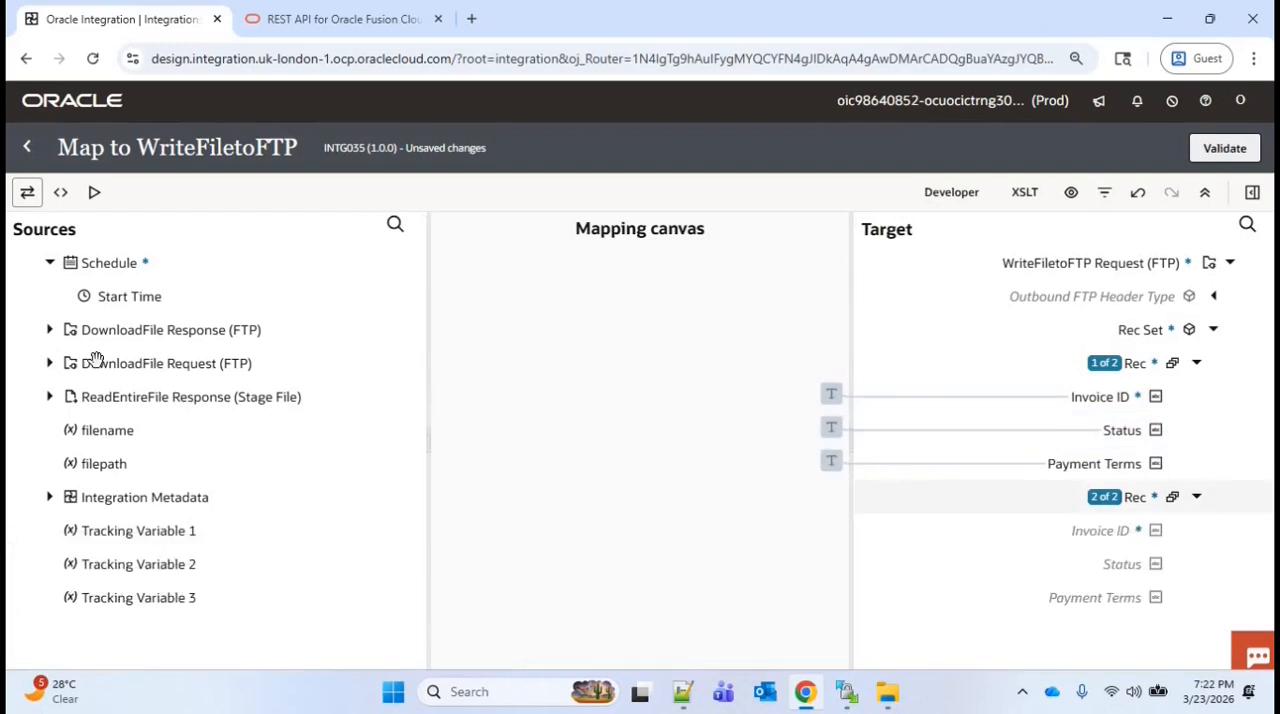
Map Rec, Invoice ID, Status and Payment Terms from the ReadEntireFile response to the second target Rec
left_click(48, 400)
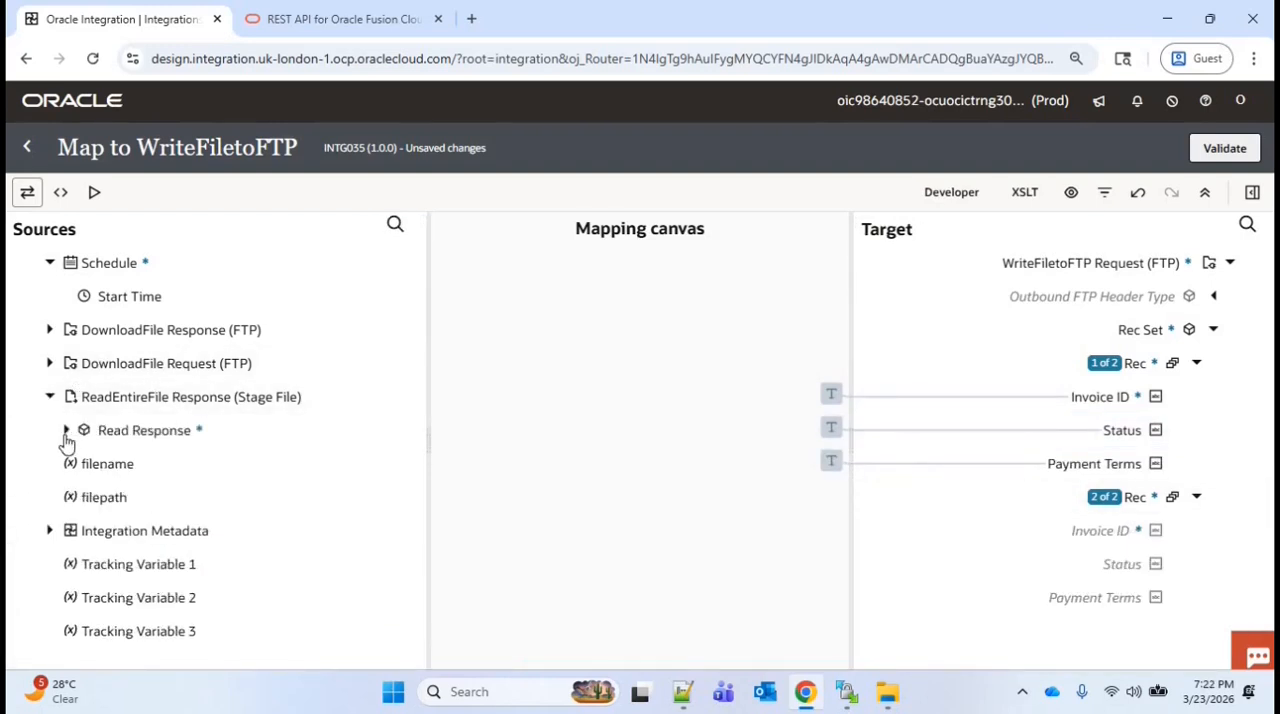
left_click(67, 432)
left_click(82, 464)
left_click_drag(143, 497, 1096, 496)
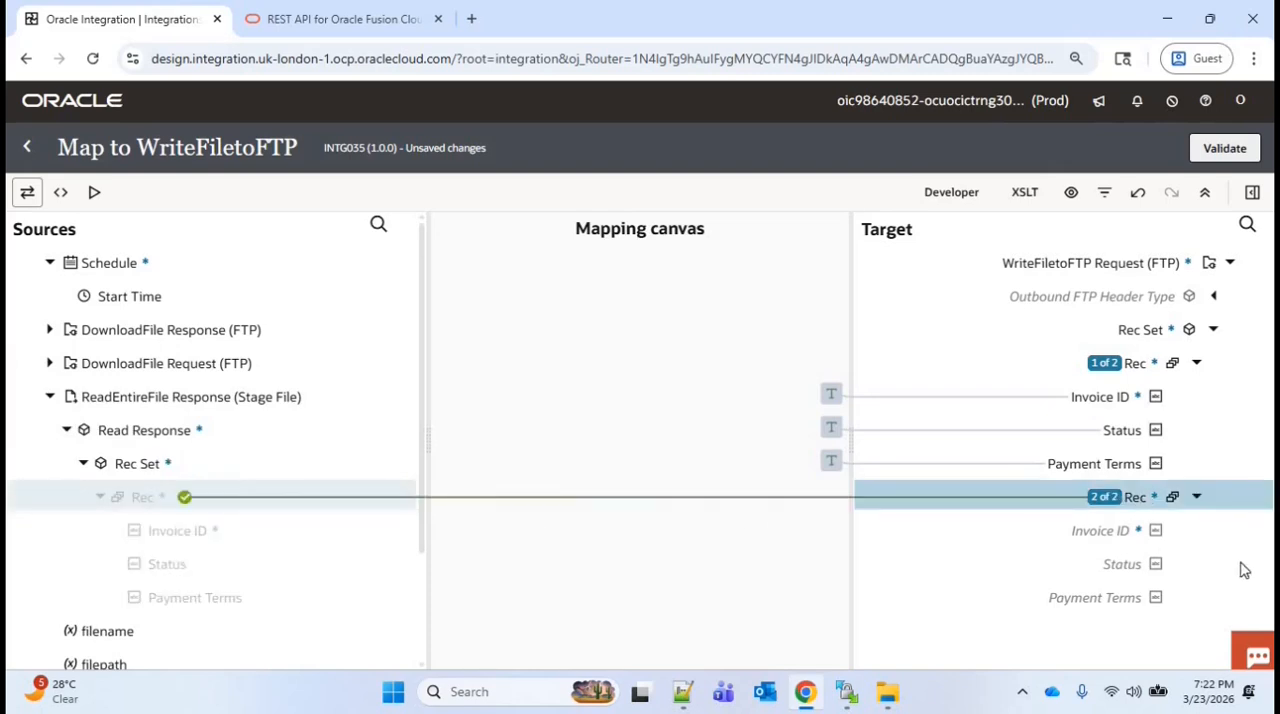
left_click_drag(177, 530, 1115, 463)
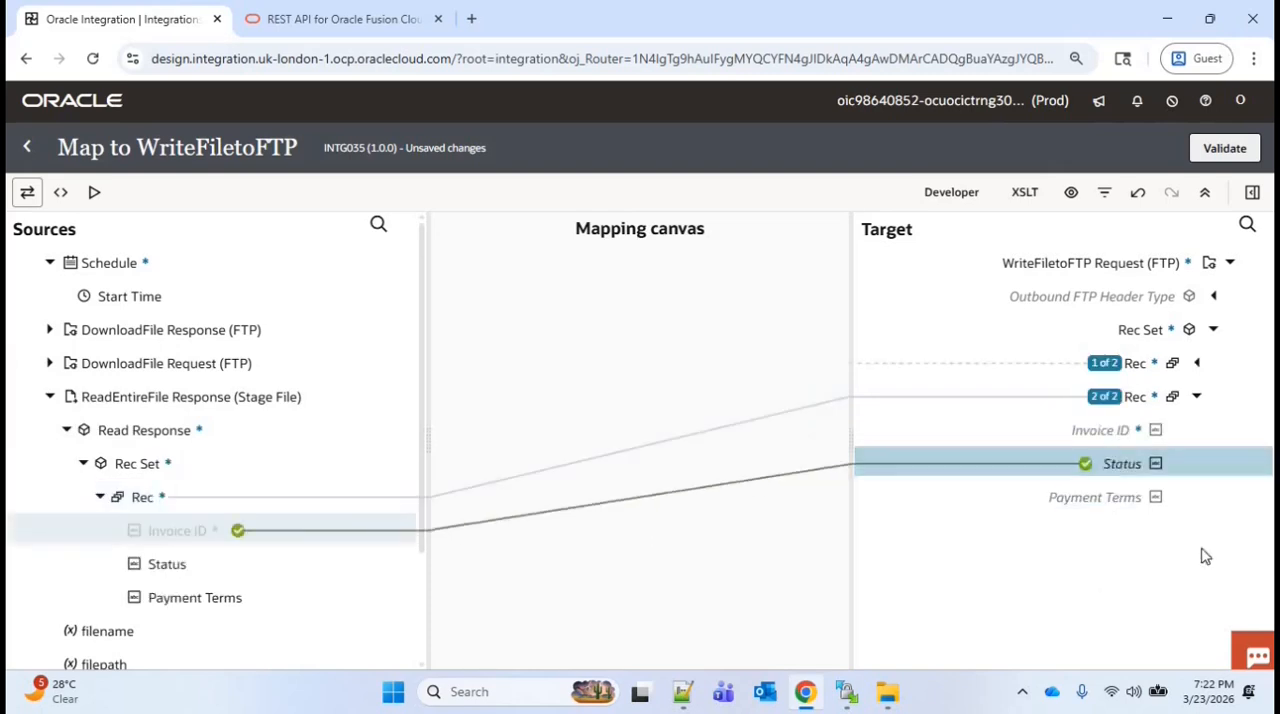
left_click_drag(167, 564, 1124, 466)
left_click_drag(195, 586, 1095, 500)
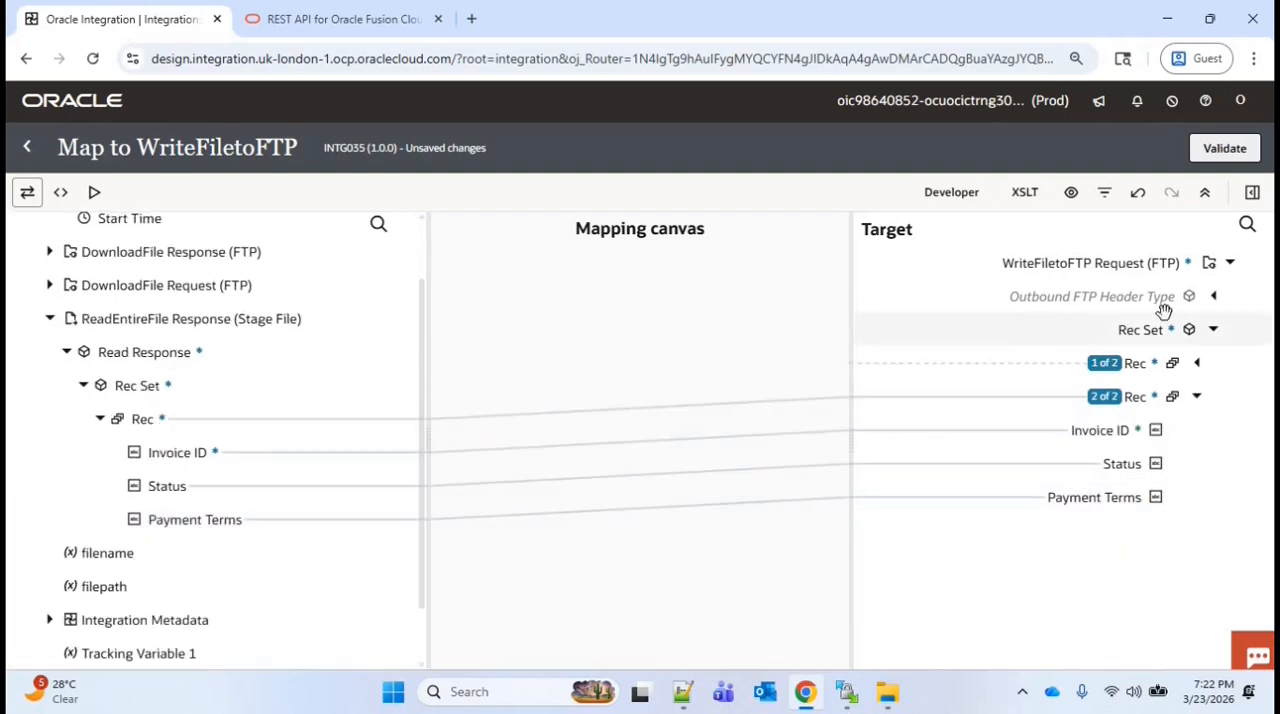
Under Outbound FTP Header Type, map the filepath variable to Directory and set File Name to 'Updated_AP_Invoices.csv'
left_click(1215, 298)
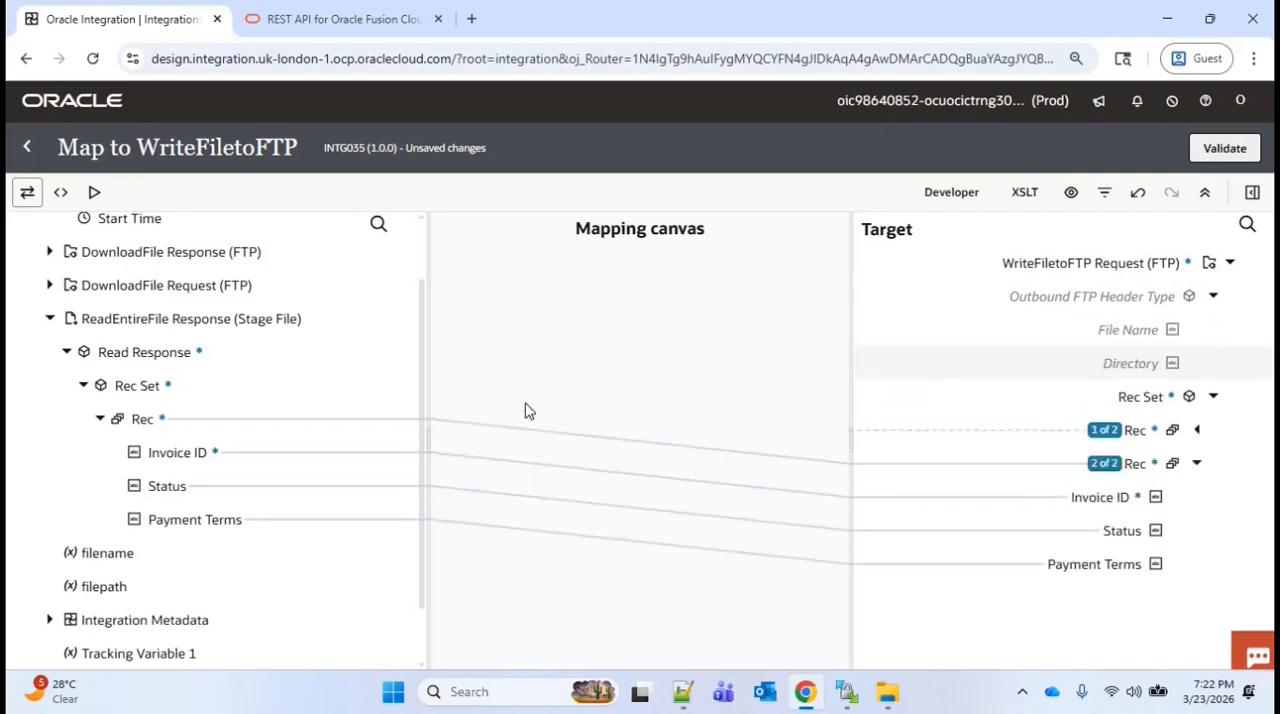
scroll(421, 468, "down", 1)
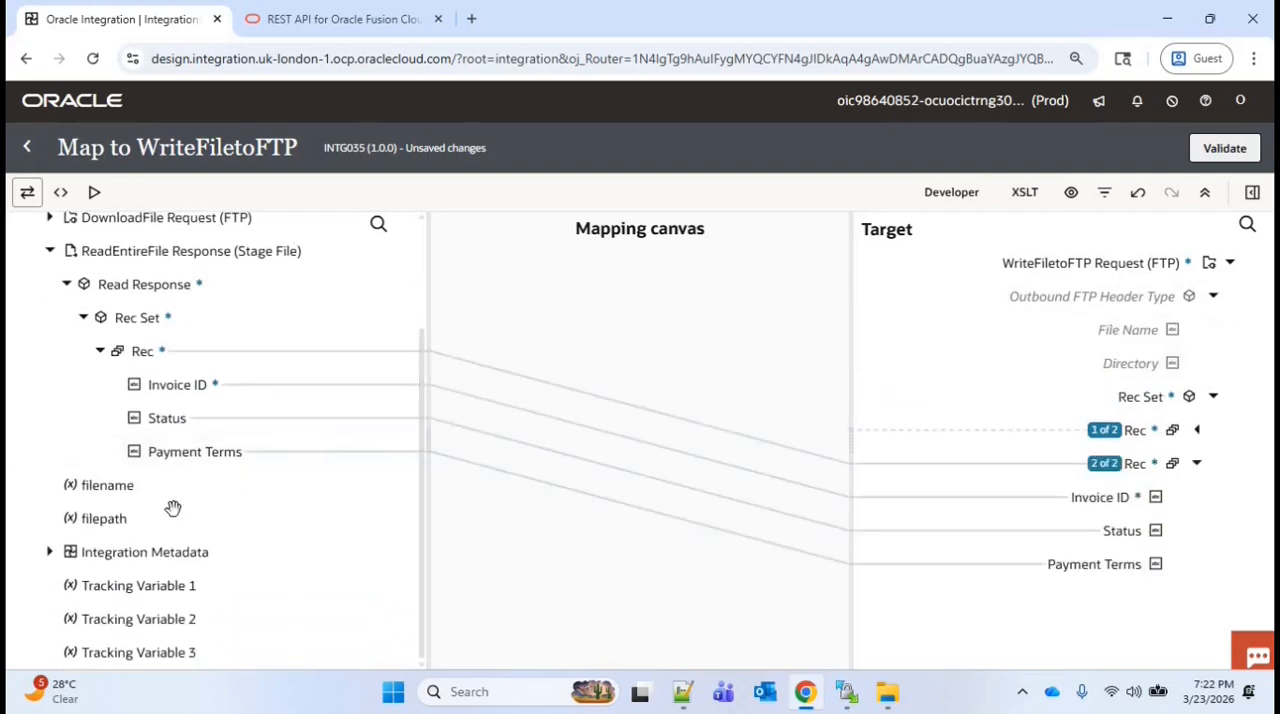
left_click_drag(110, 522, 207, 520)
left_click_drag(675, 435, 1125, 366)
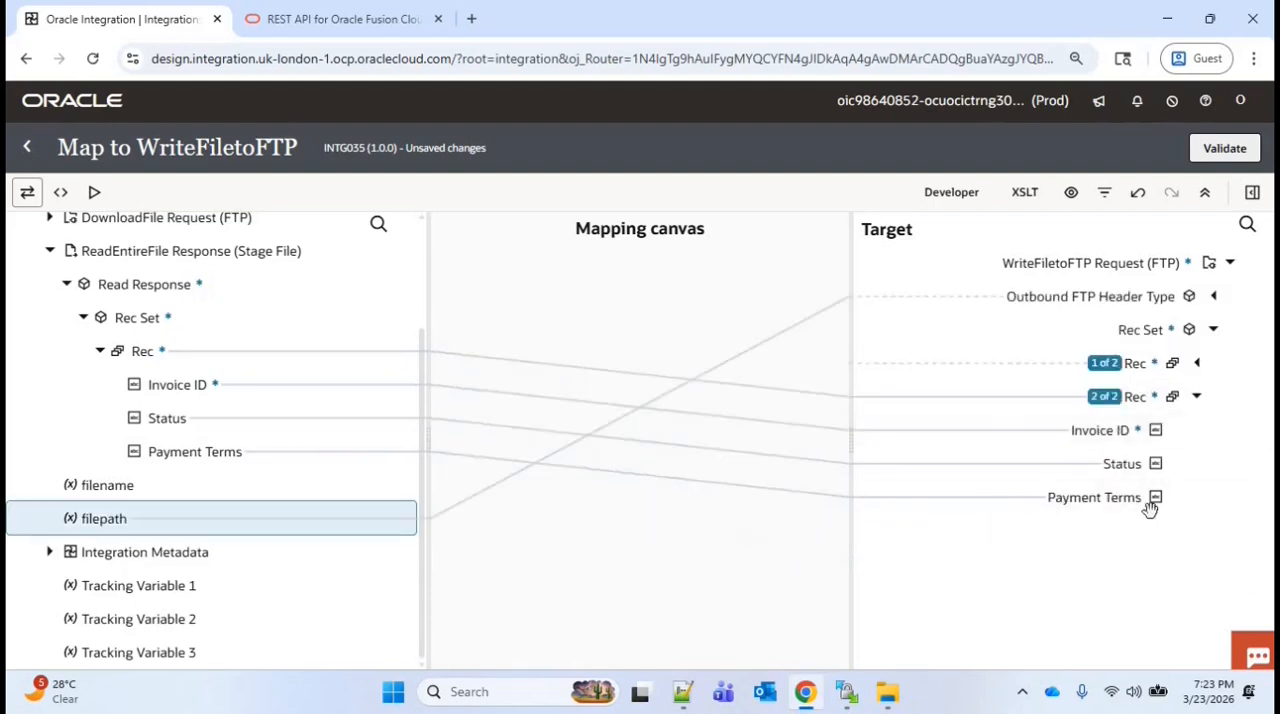
right_click(1122, 334)
left_click(1010, 458)
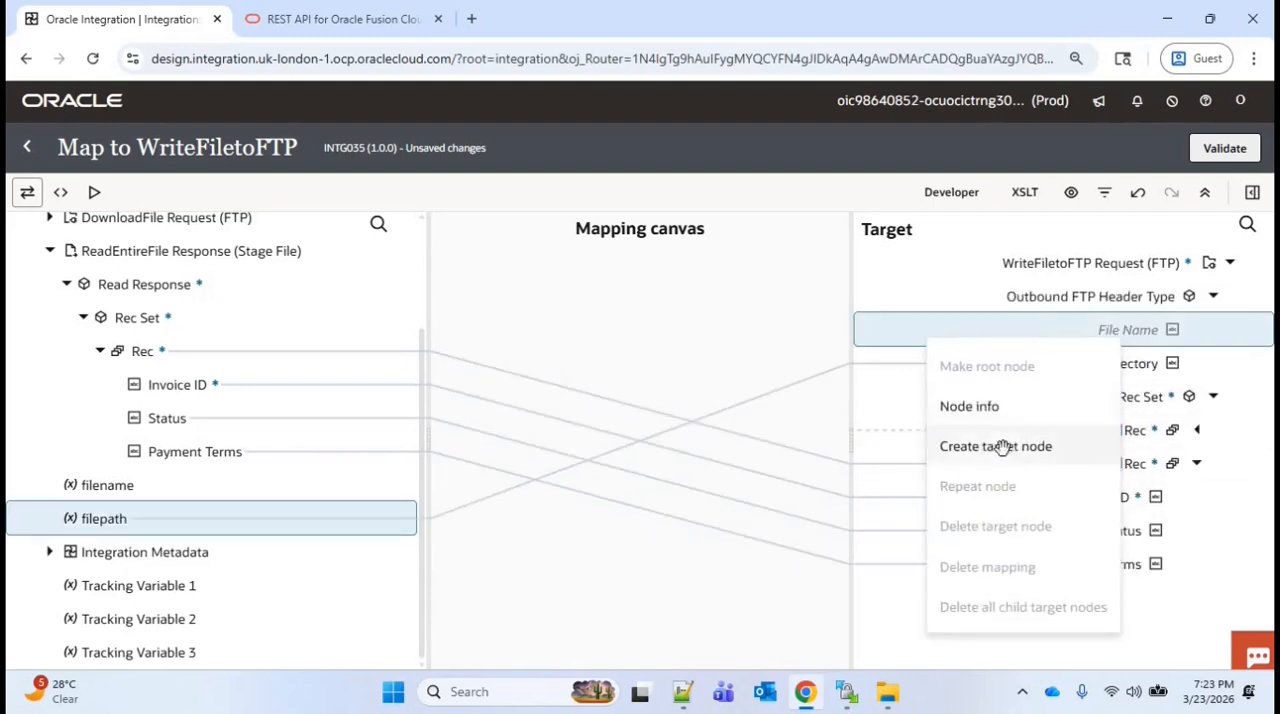
type("Updated_AP_Invoices")
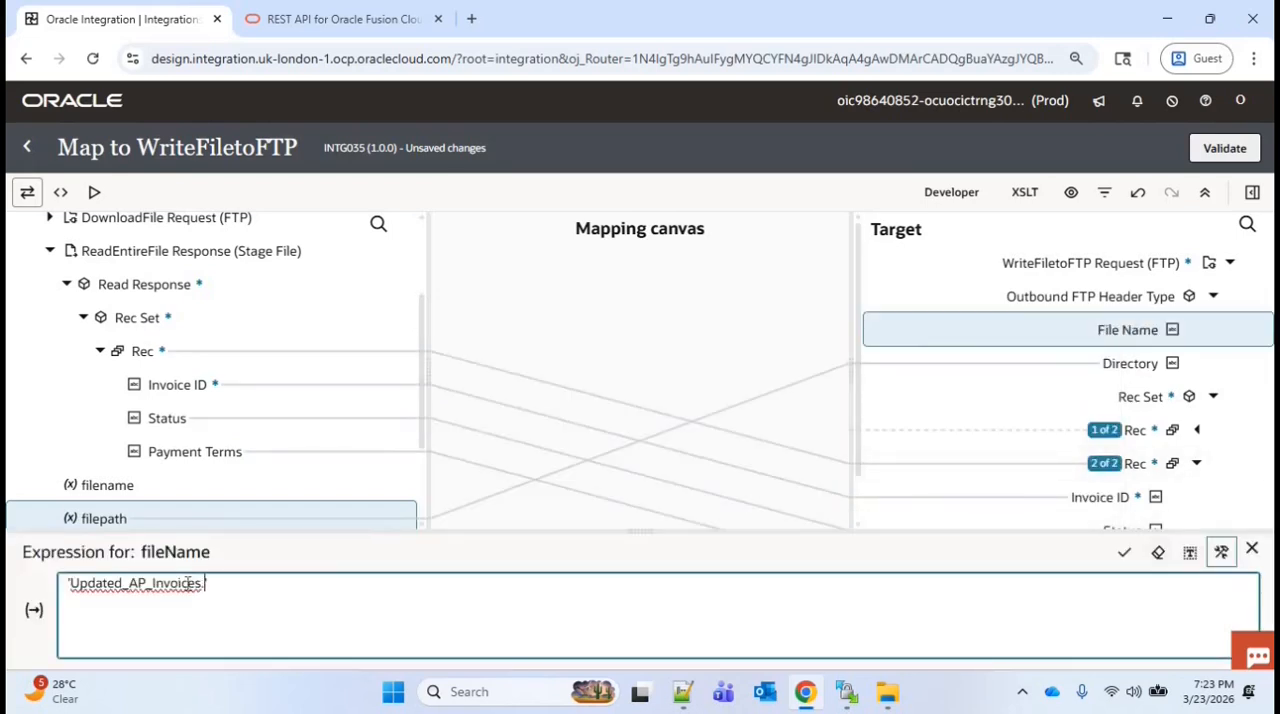
left_click(1124, 552)
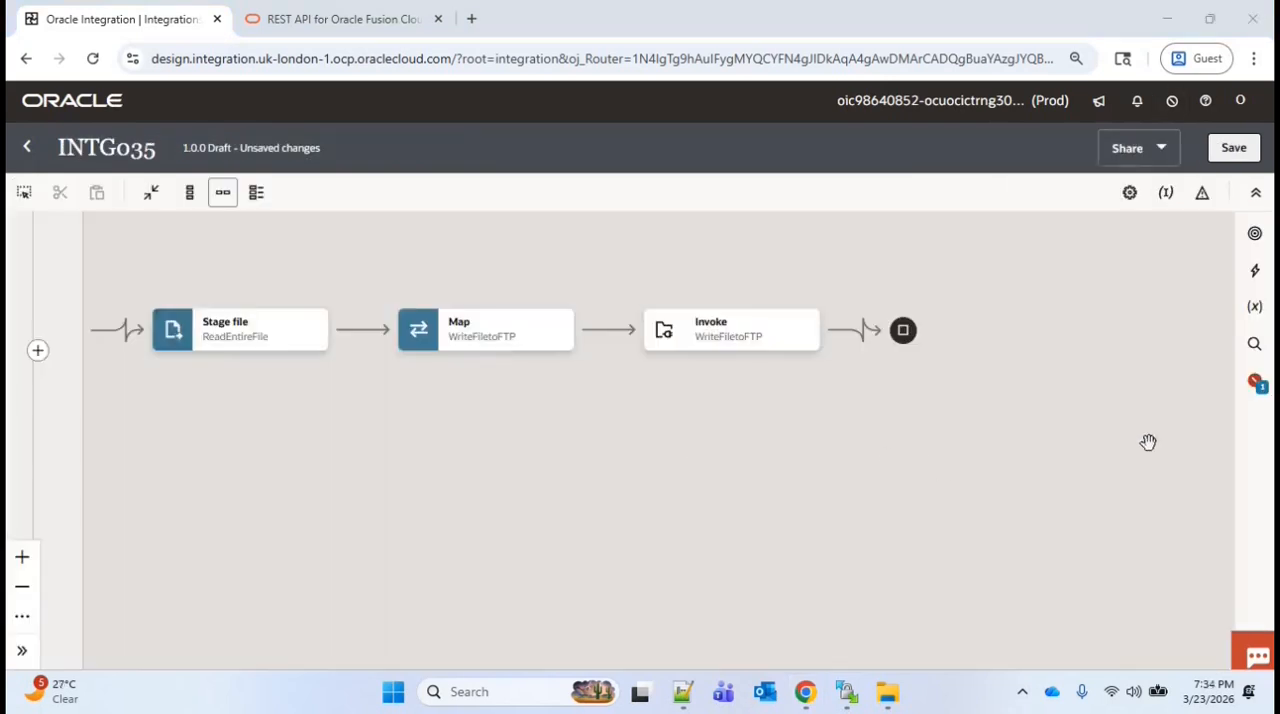
Assign $filename as the primary business identifier field and save the INTG035 integration
left_click(1257, 387)
left_click(1190, 292)
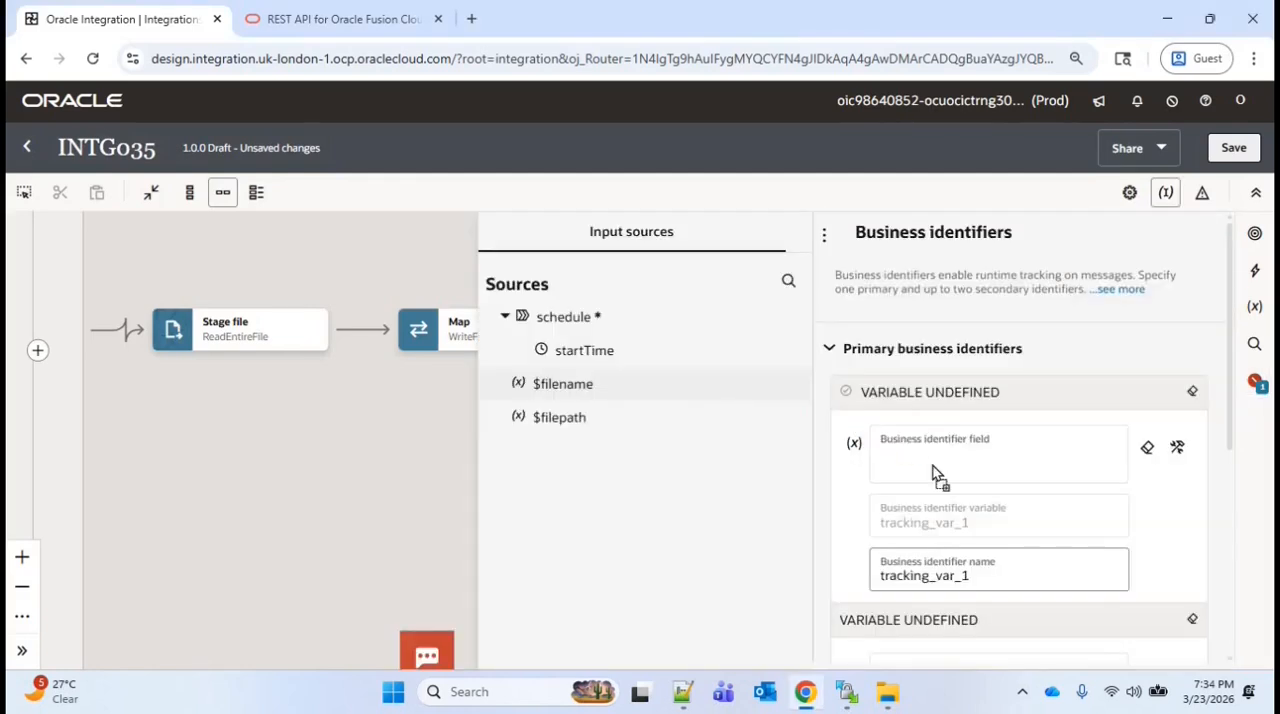
left_click_drag(937, 475, 932, 468)
left_click(1233, 147)
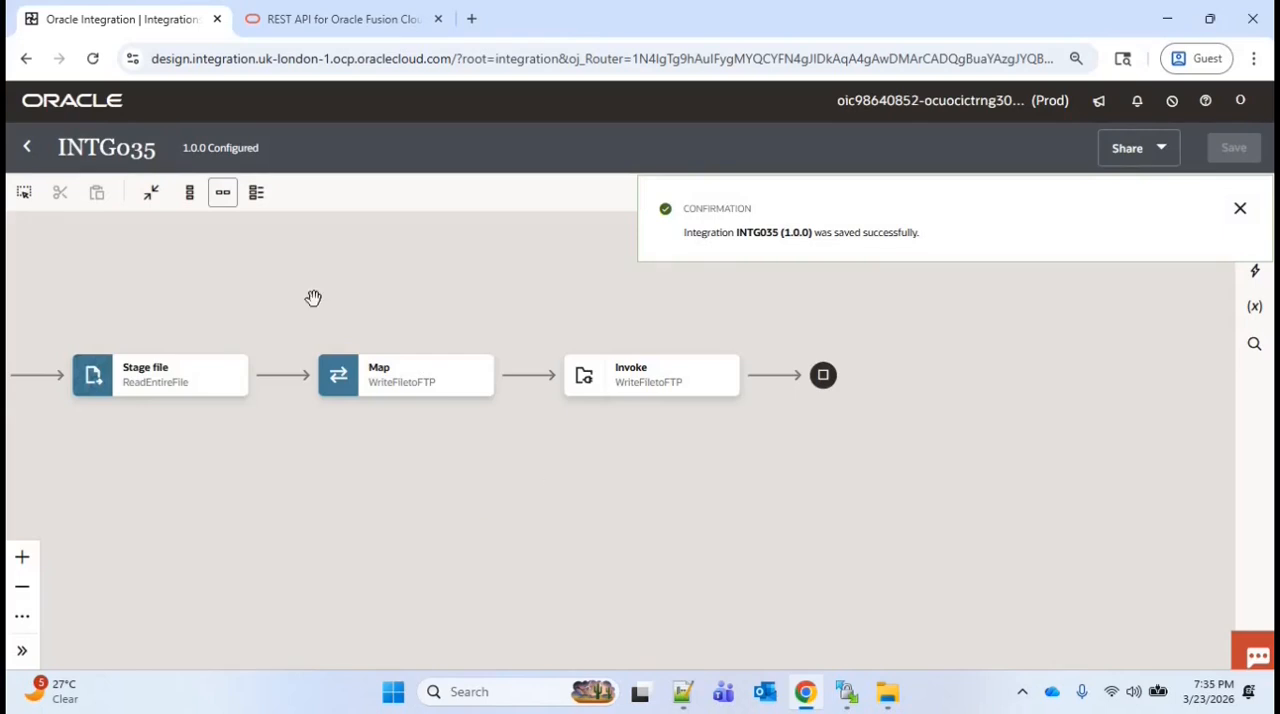
Activate INTG035 with the Debug tracing level and open its run page
left_click(27, 152)
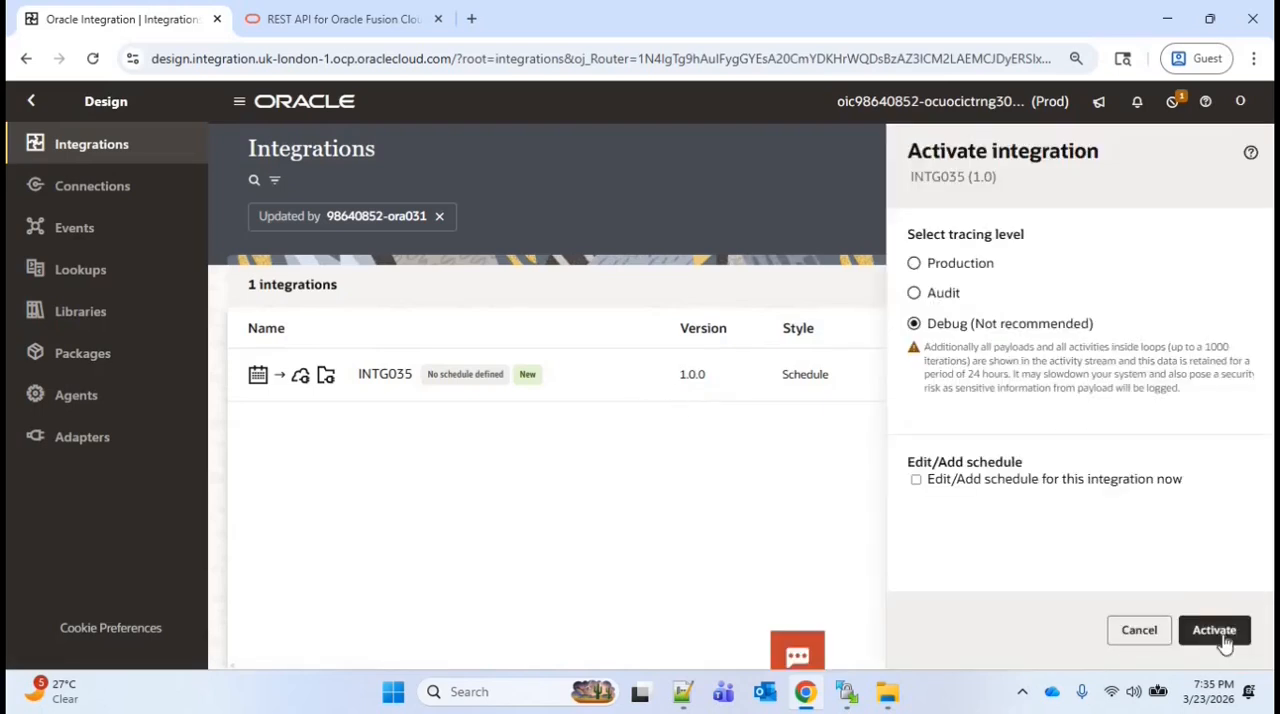
left_click(1225, 637)
left_click(1168, 374)
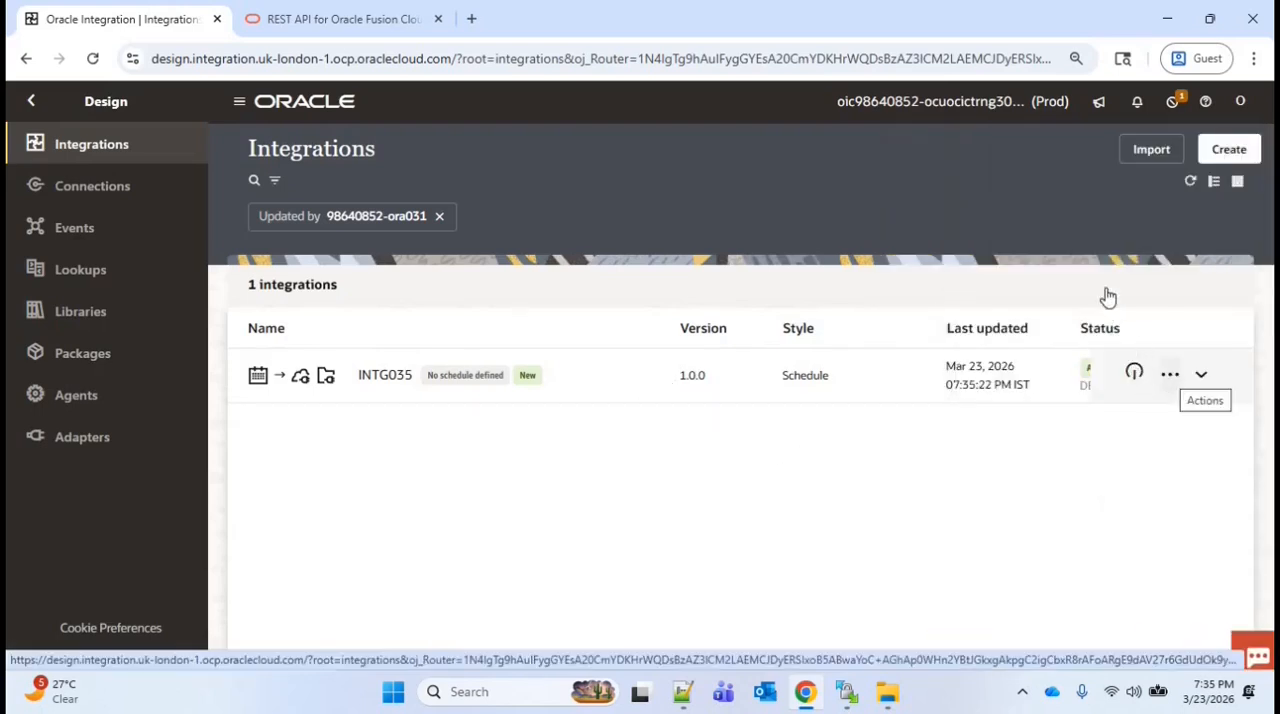
key("Return")
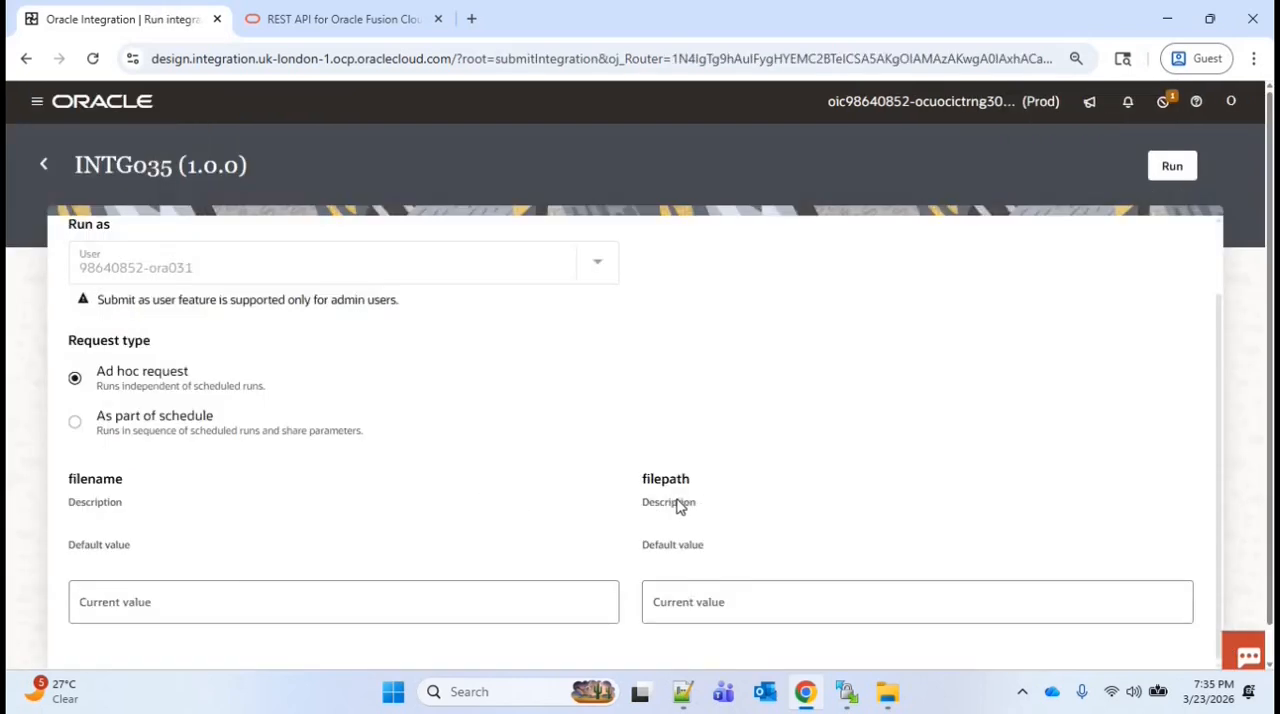
Switch to WinSCP and upload AP_Invoices.csv from the local Documents folder to /home/user1/ora031
left_click(847, 692)
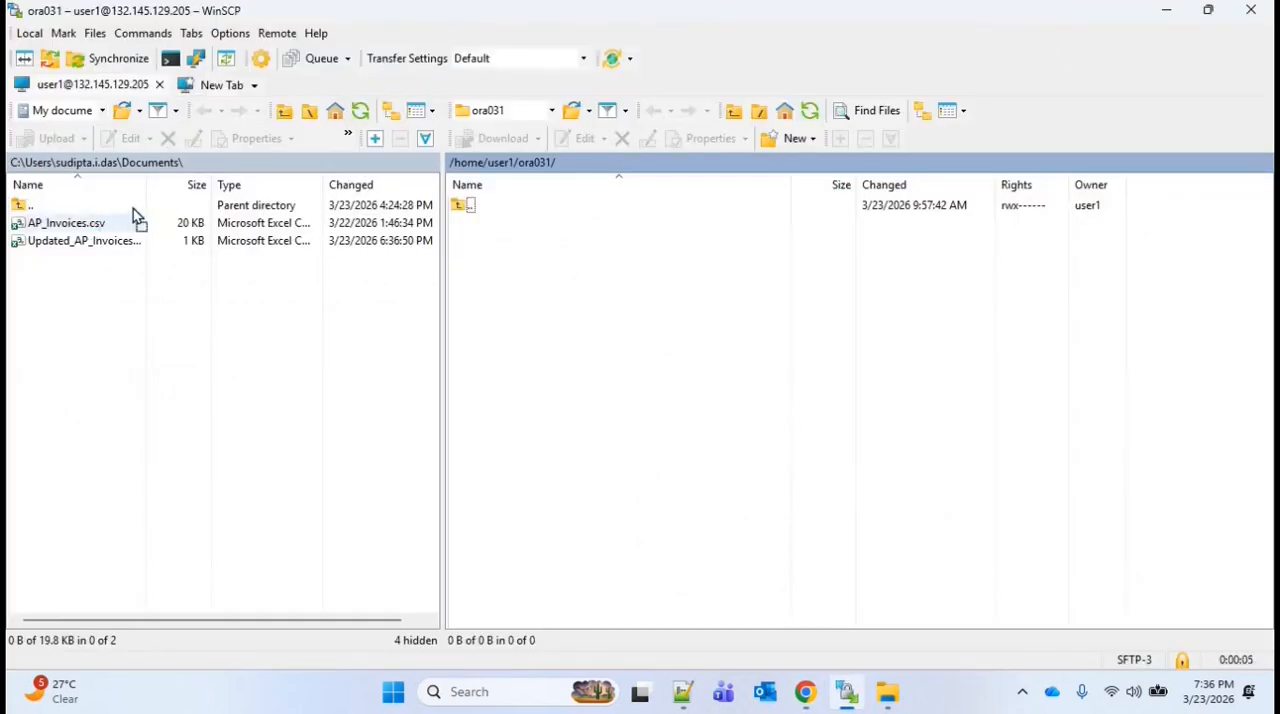
left_click(133, 221)
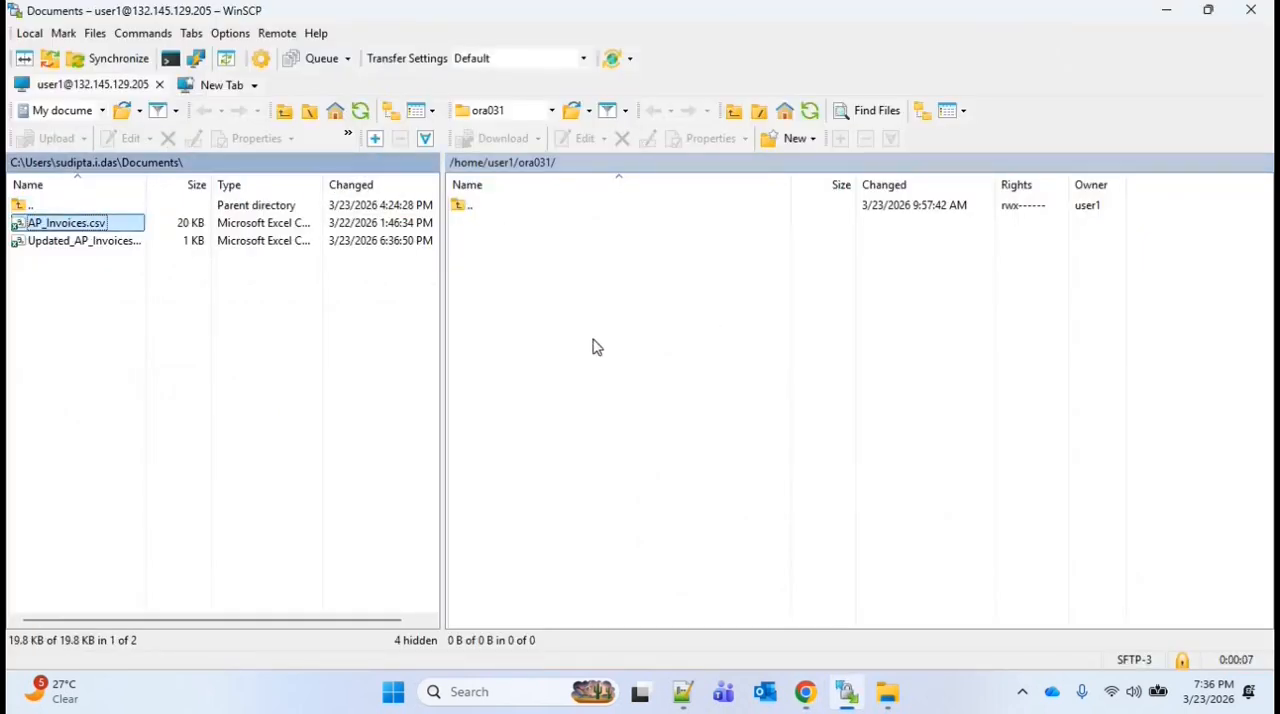
left_click_drag(593, 339, 591, 340)
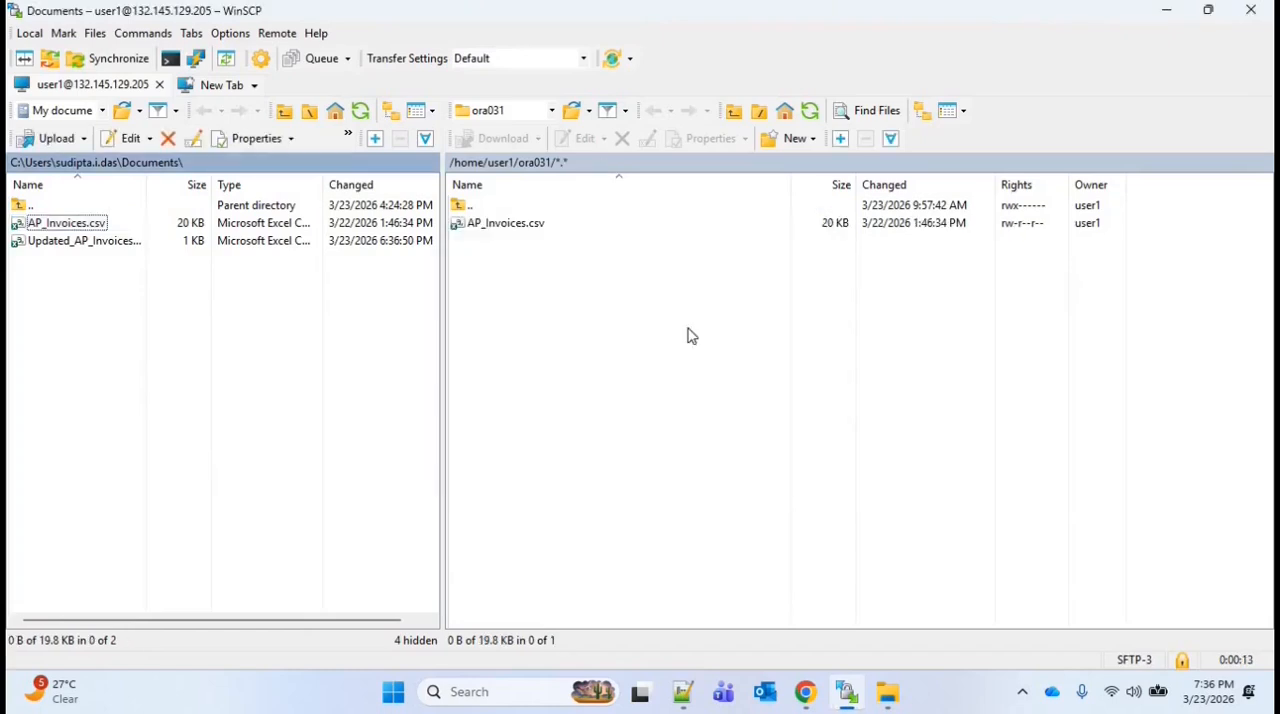
left_click(690, 335)
key("ctrl+c")
Back in Oracle Integration, set filepath to /home/user1/ora031 and filename to AP_Invoices.csv, and run INTG035 as an ad hoc request
key("ctrl+o")
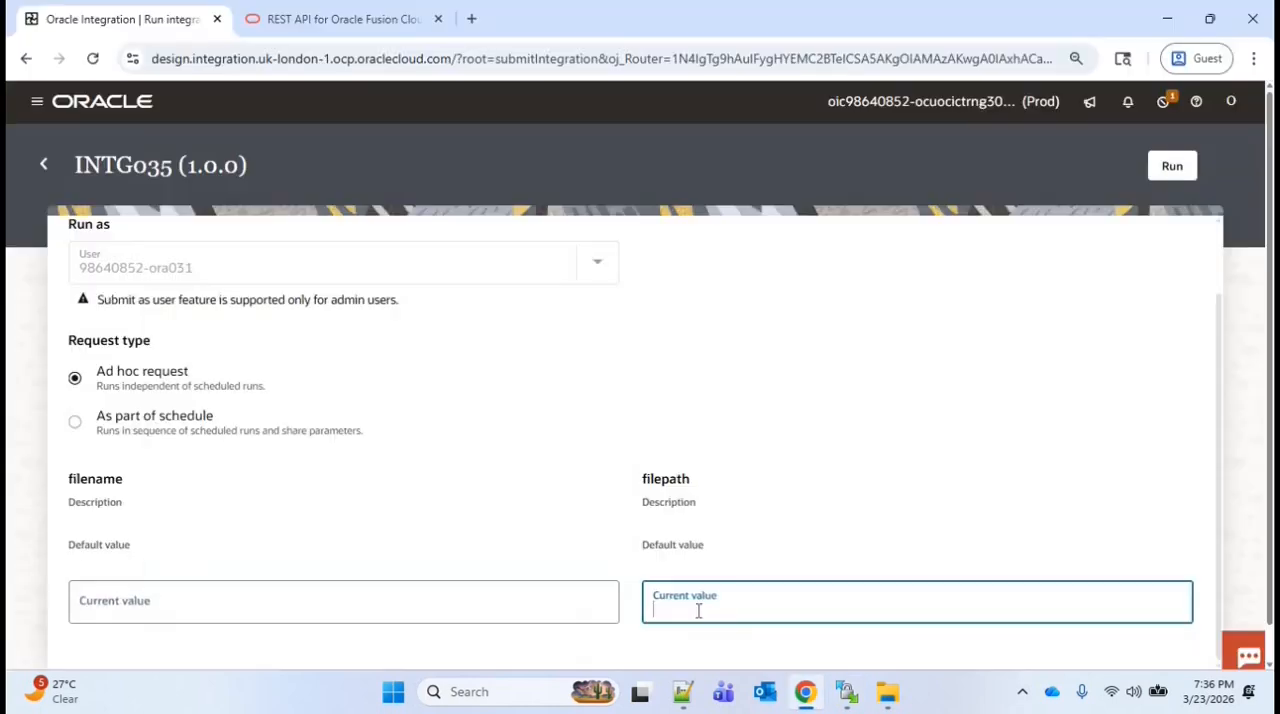
key("ctrl+v")
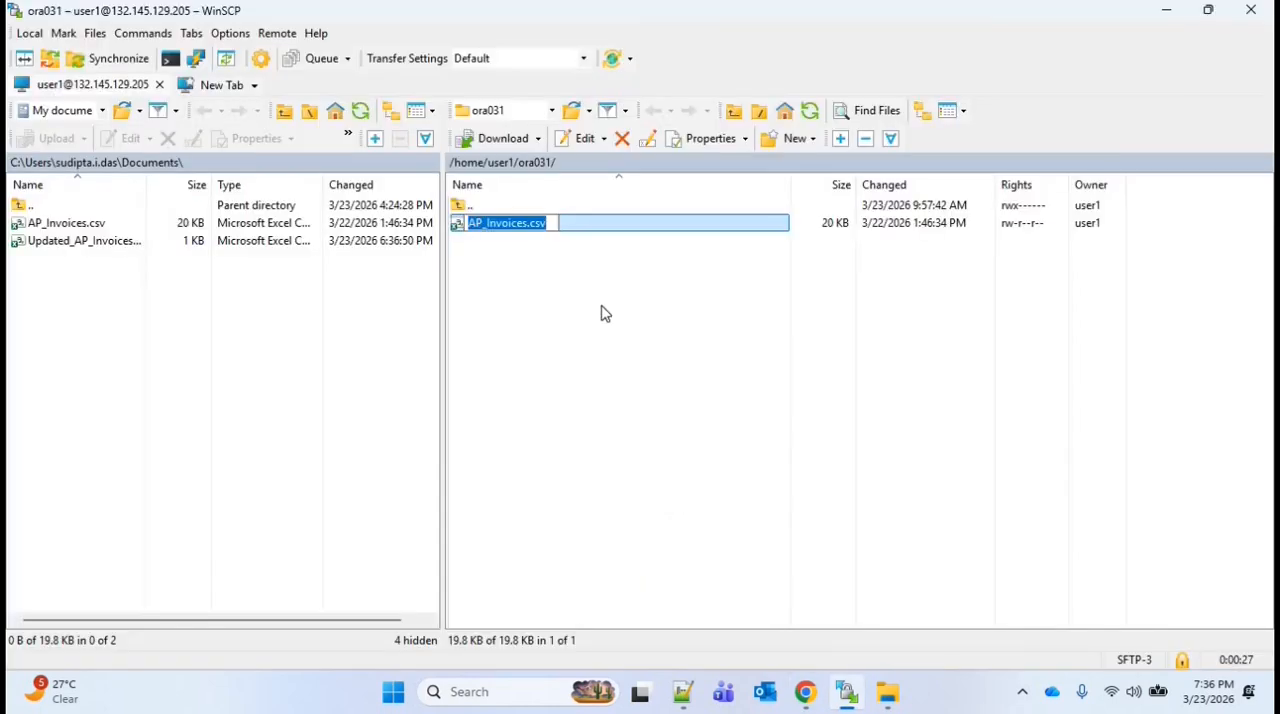
left_click(806, 692)
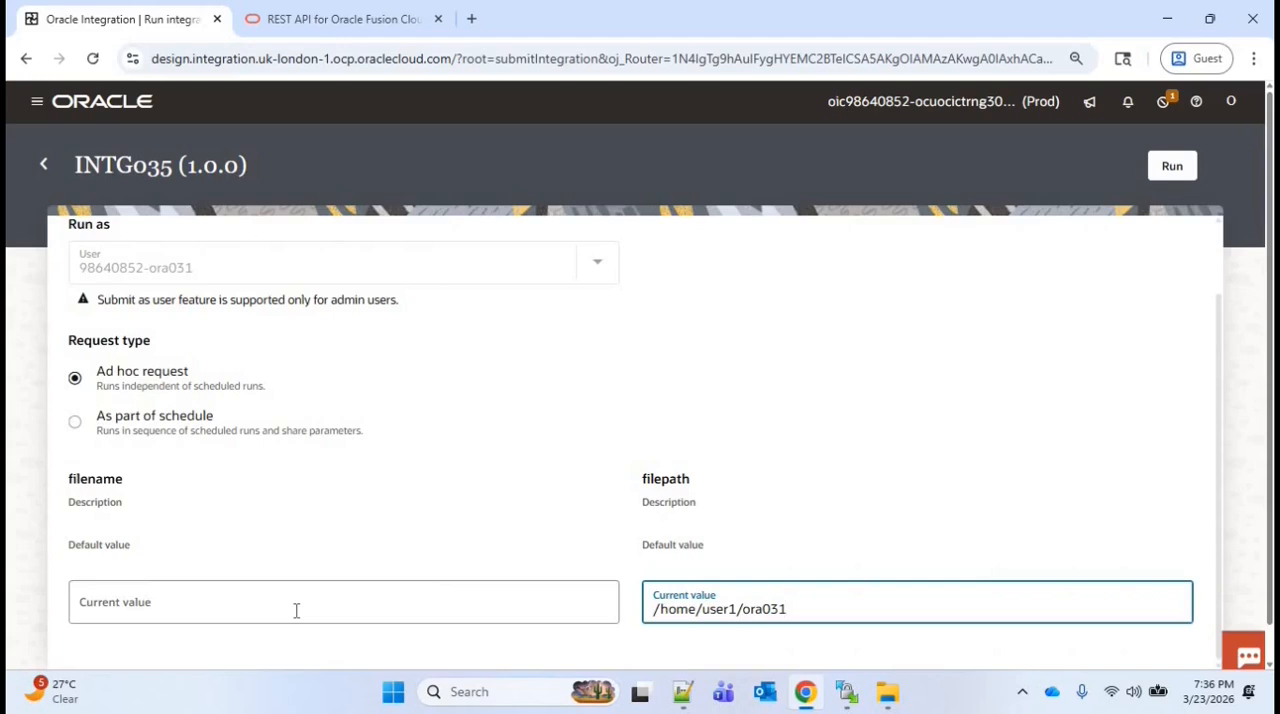
left_click(296, 610)
type("AP_Invoices.csv")
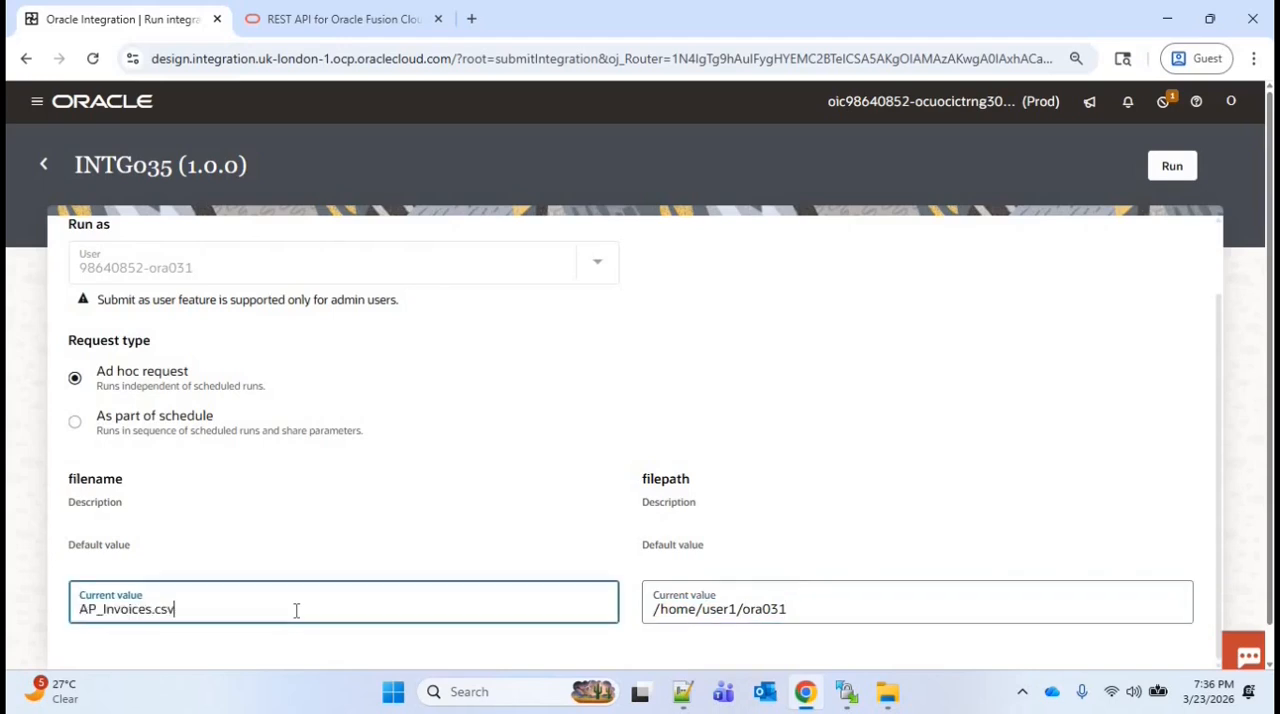
left_click(1172, 168)
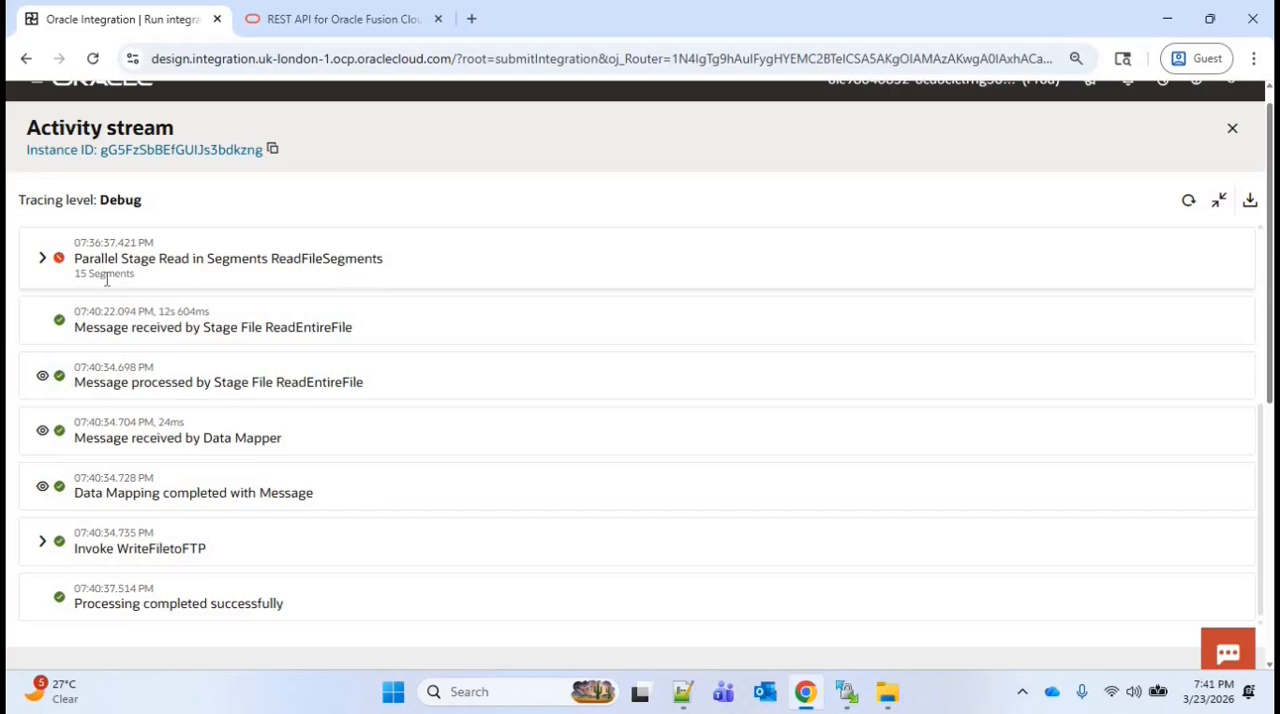
Examine the parallel ReadFileSegments stage in the activity stream, expanding segments 6, 1 and 15 to check their iterations and status
left_click(42, 258)
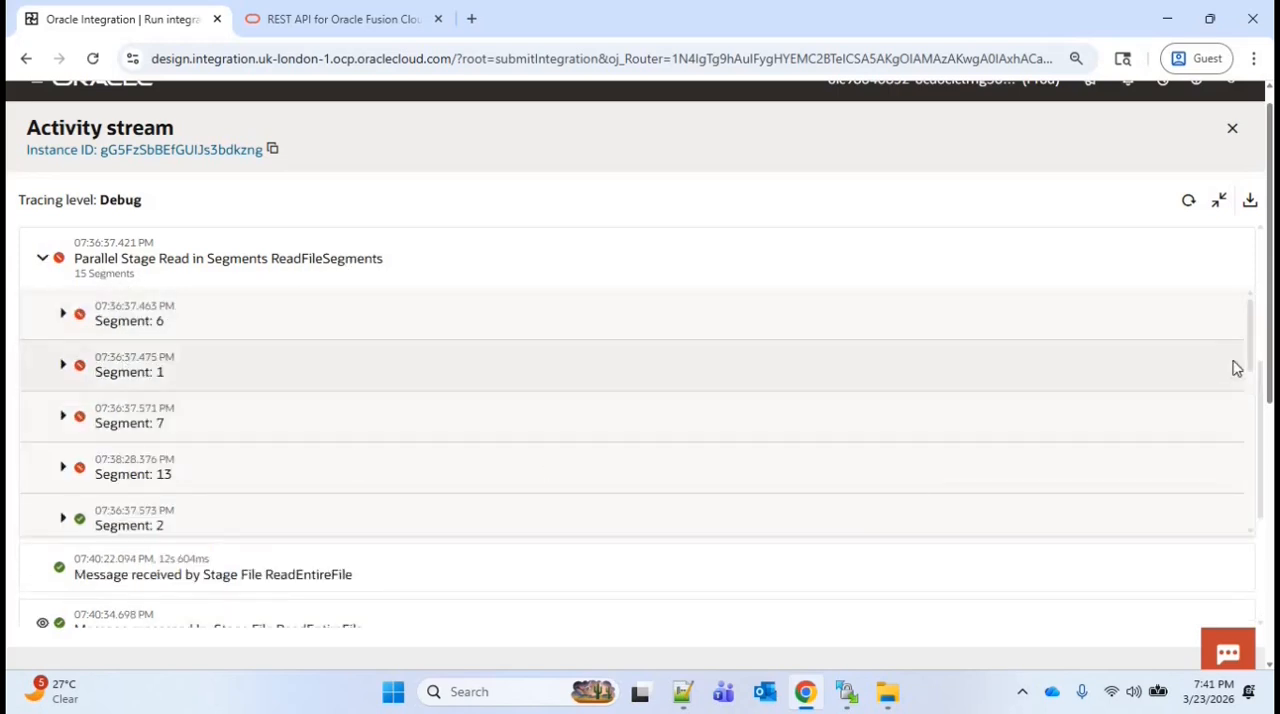
scroll(1250, 380, "down", 1)
left_click_drag(1249, 378, 63, 320)
left_click(63, 316)
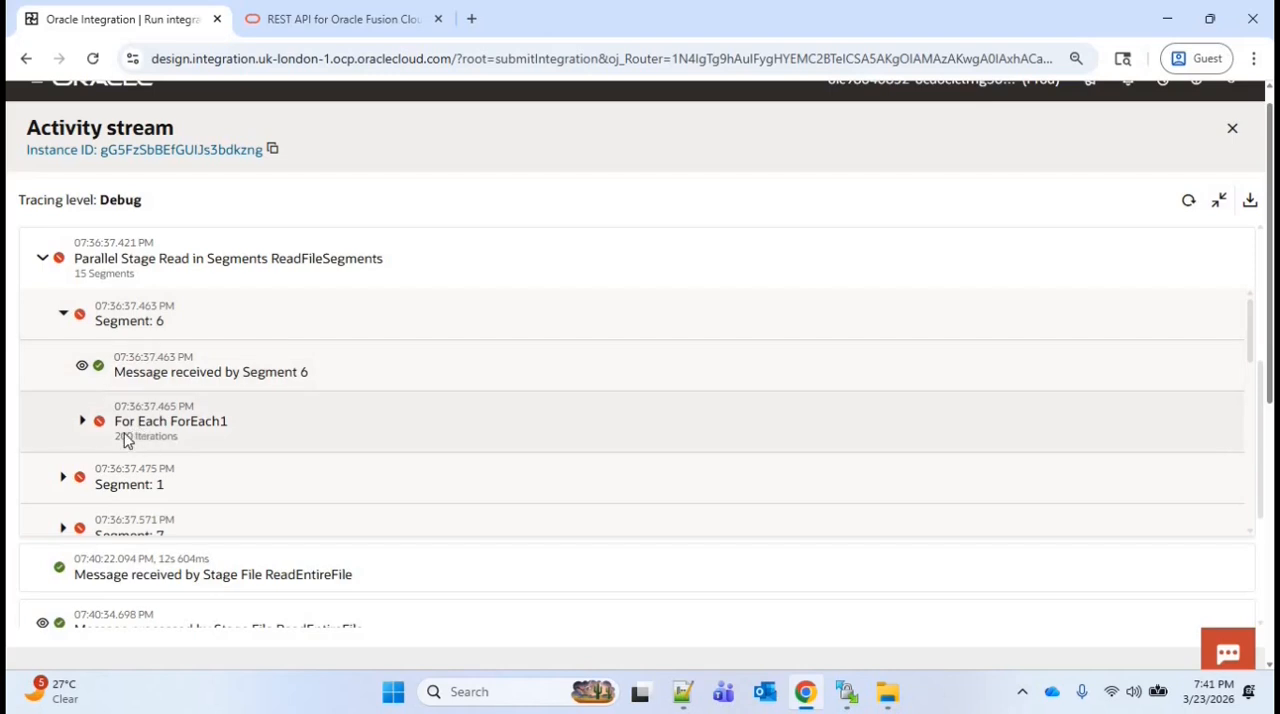
scroll(82, 427, "down", 1)
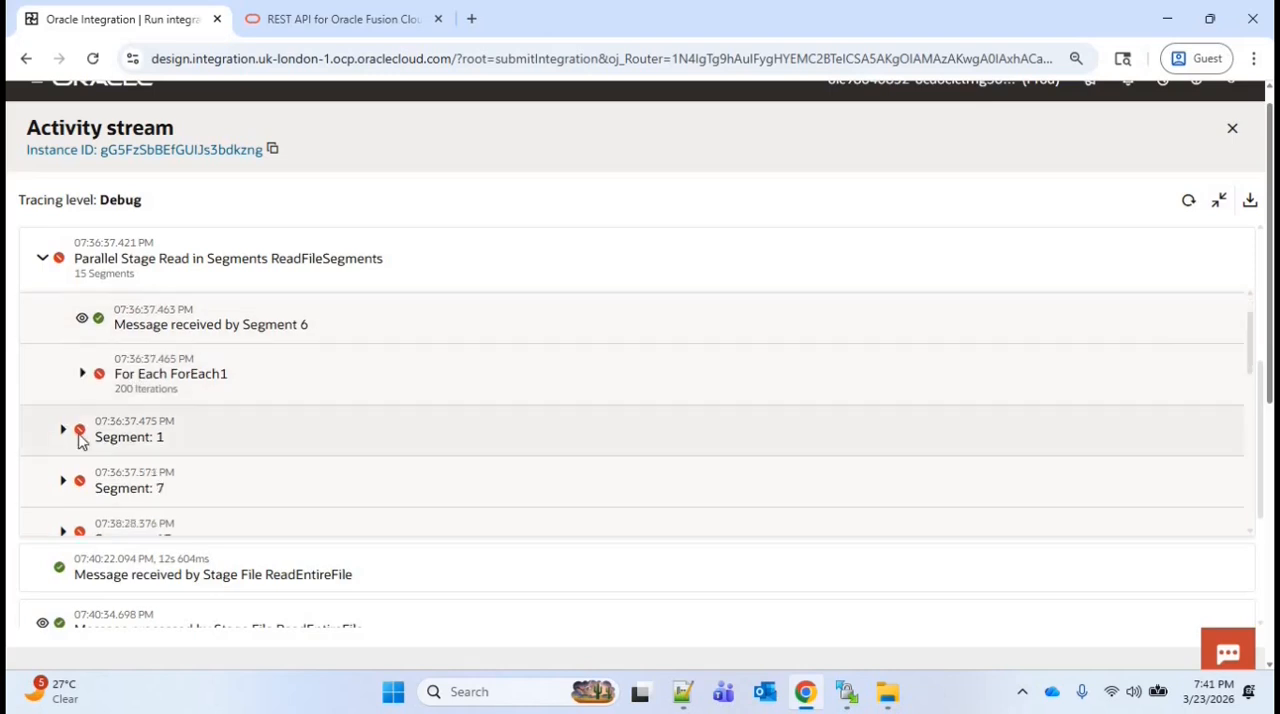
left_click(63, 431)
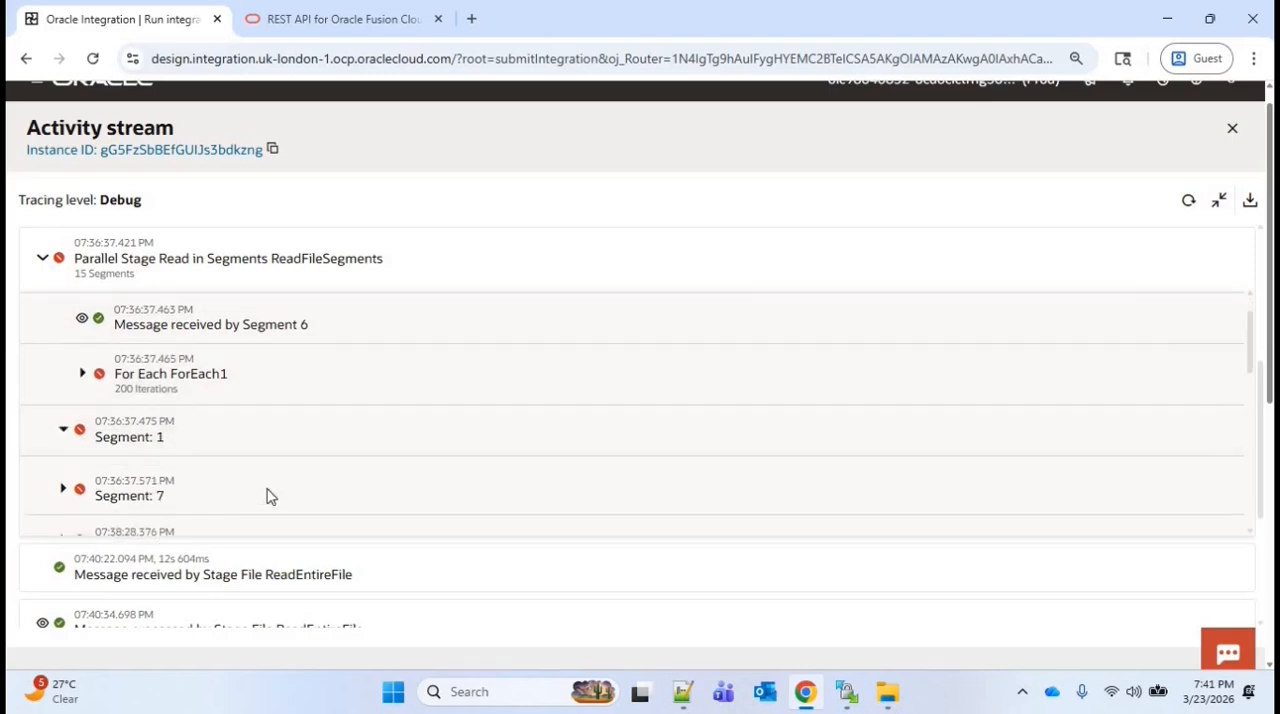
scroll(194, 474, "down", 2)
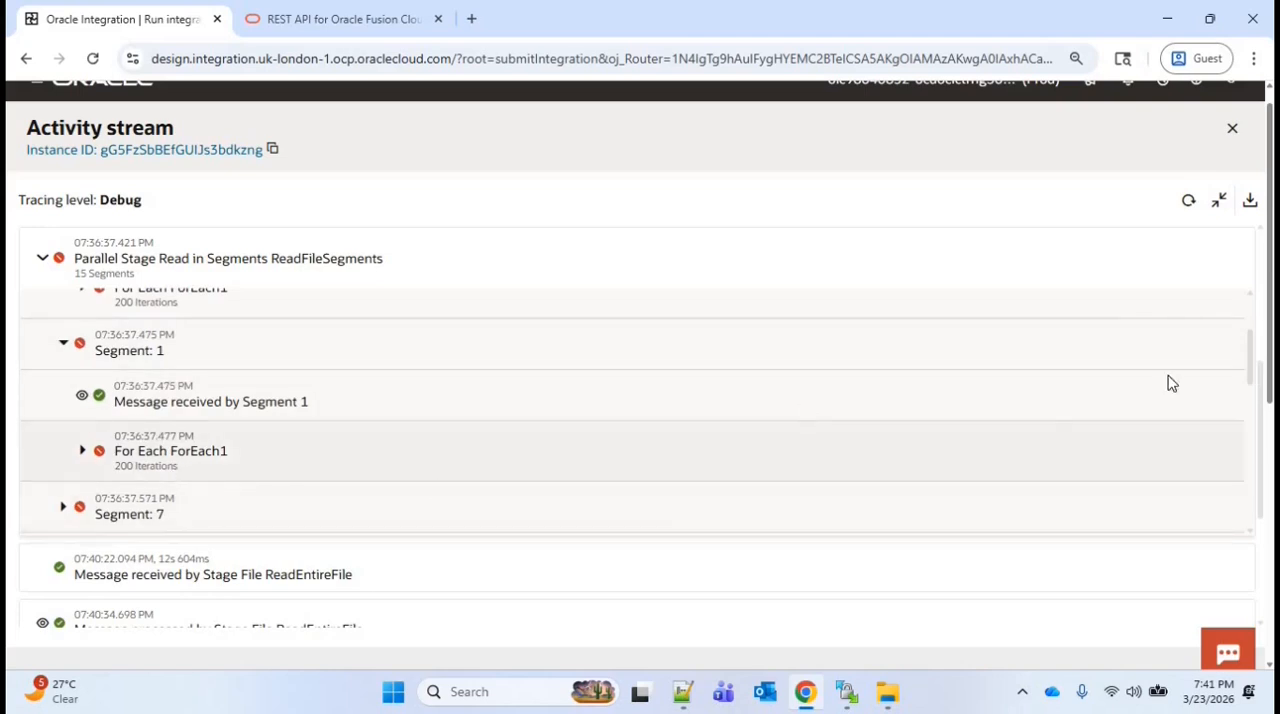
left_click_drag(1250, 361, 1238, 482)
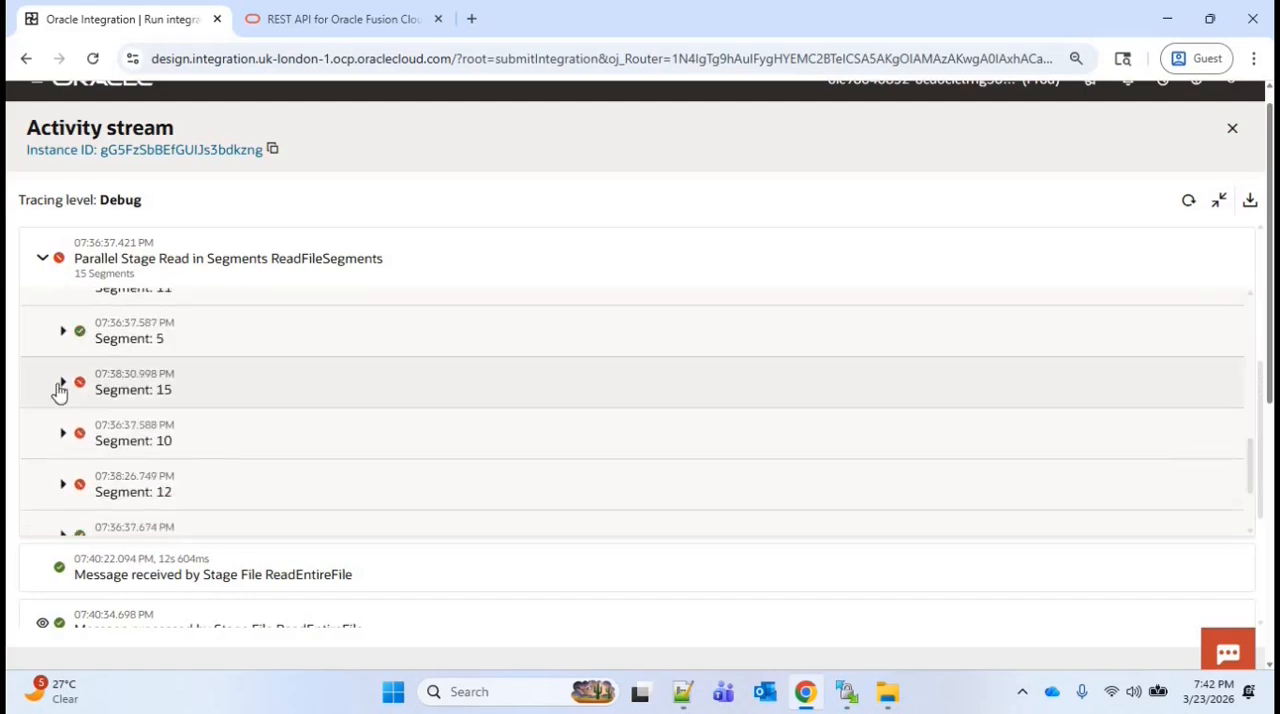
left_click(63, 387)
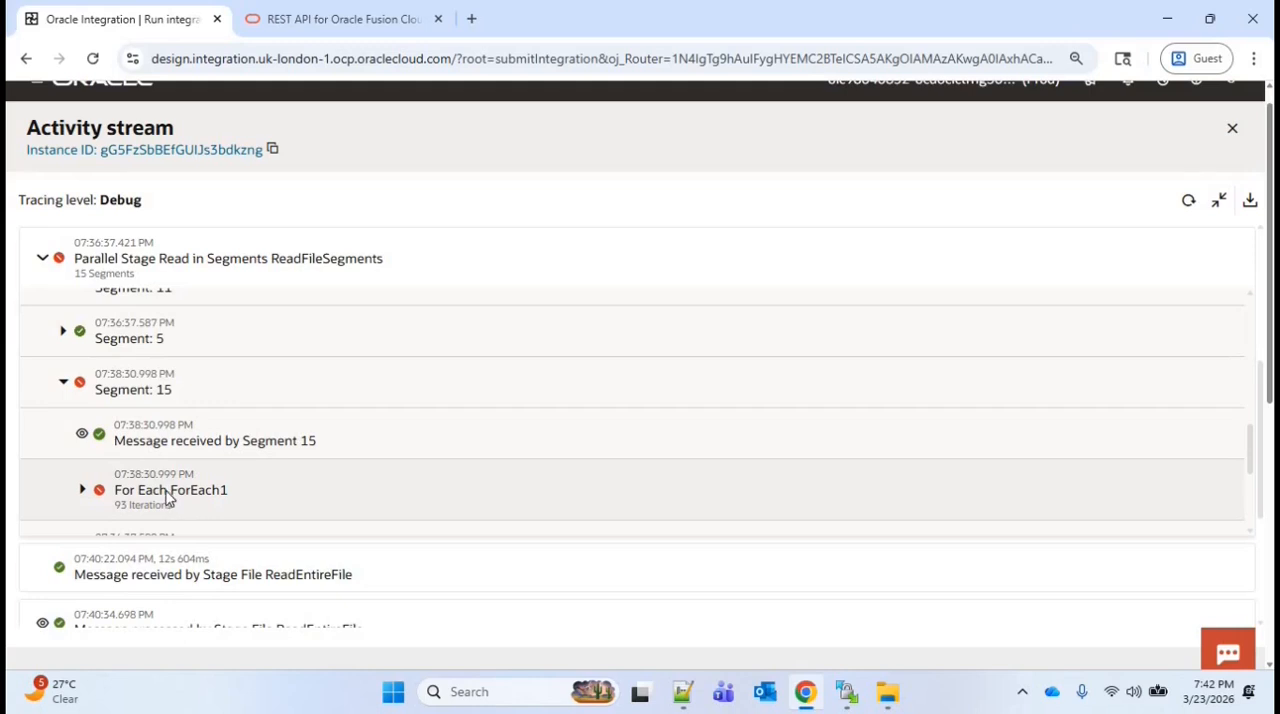
scroll(1252, 404, "up", 3)
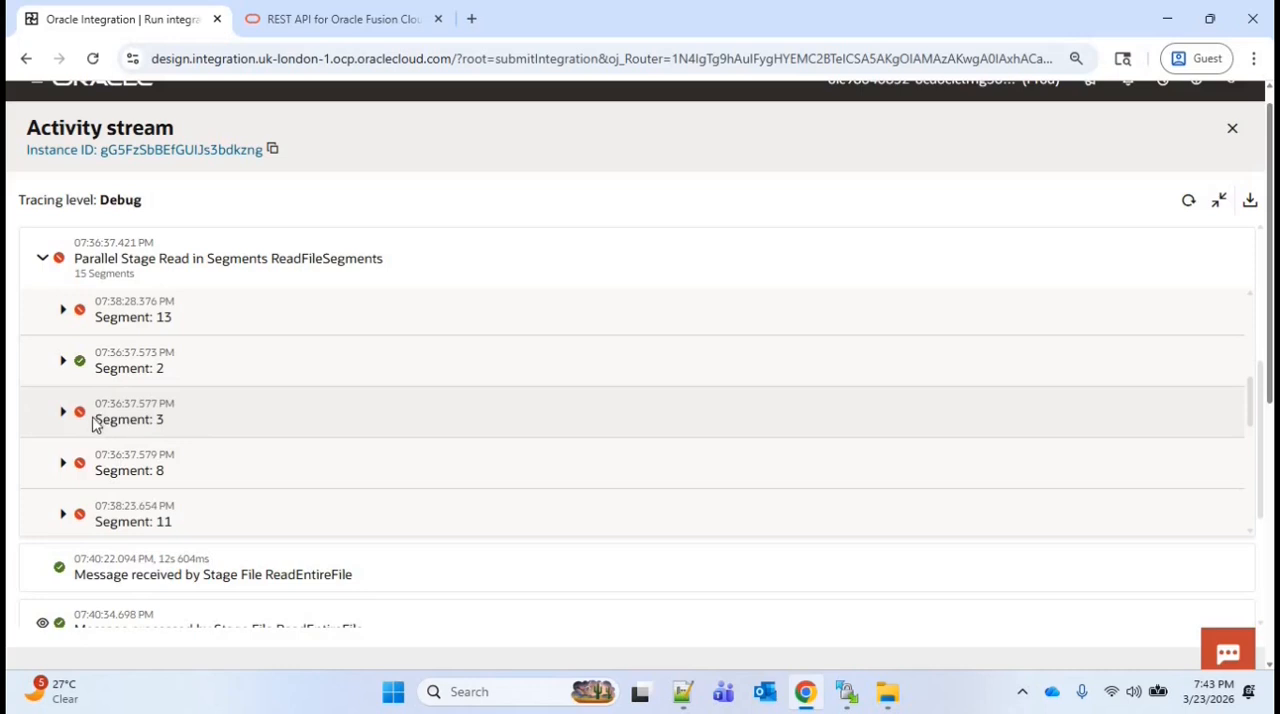
scroll(1262, 470, "down", 1)
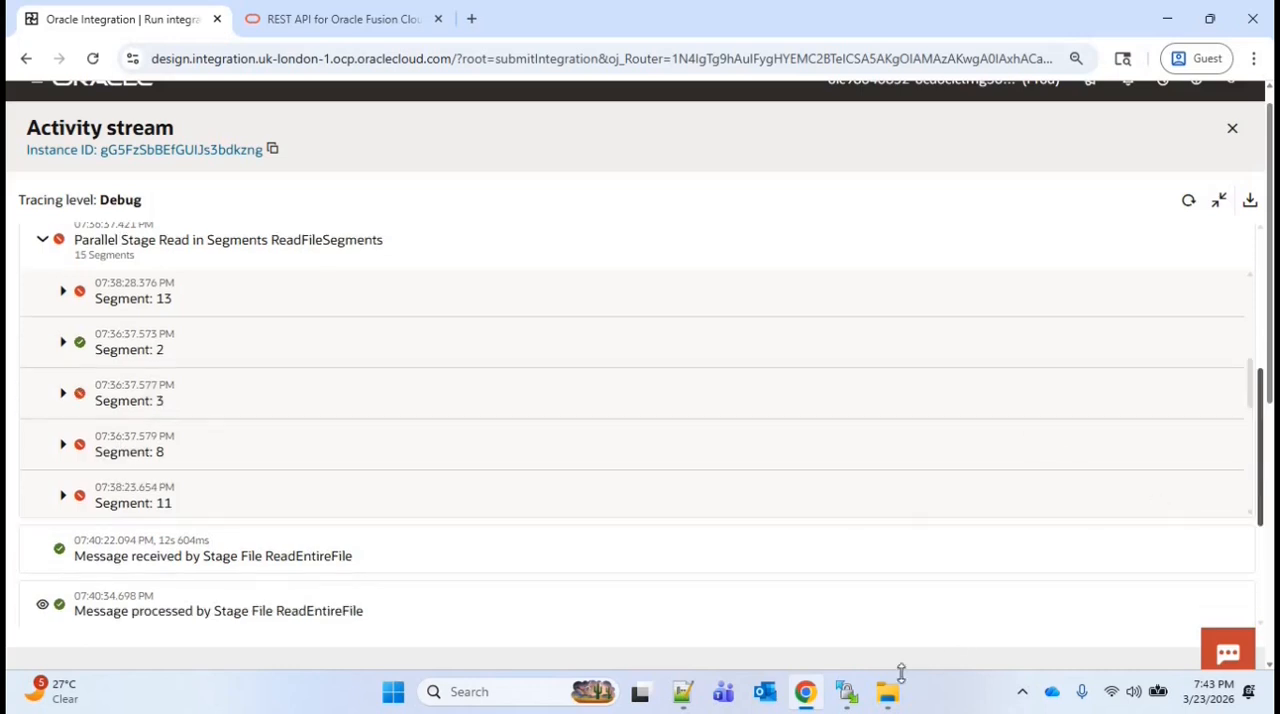
Switch to WinSCP, download Updated_AP_Invoices.csv from /home/user1/ora031 to the local Documents folder, and open it from File Explorer in Notepad++
key("alt+Tab")
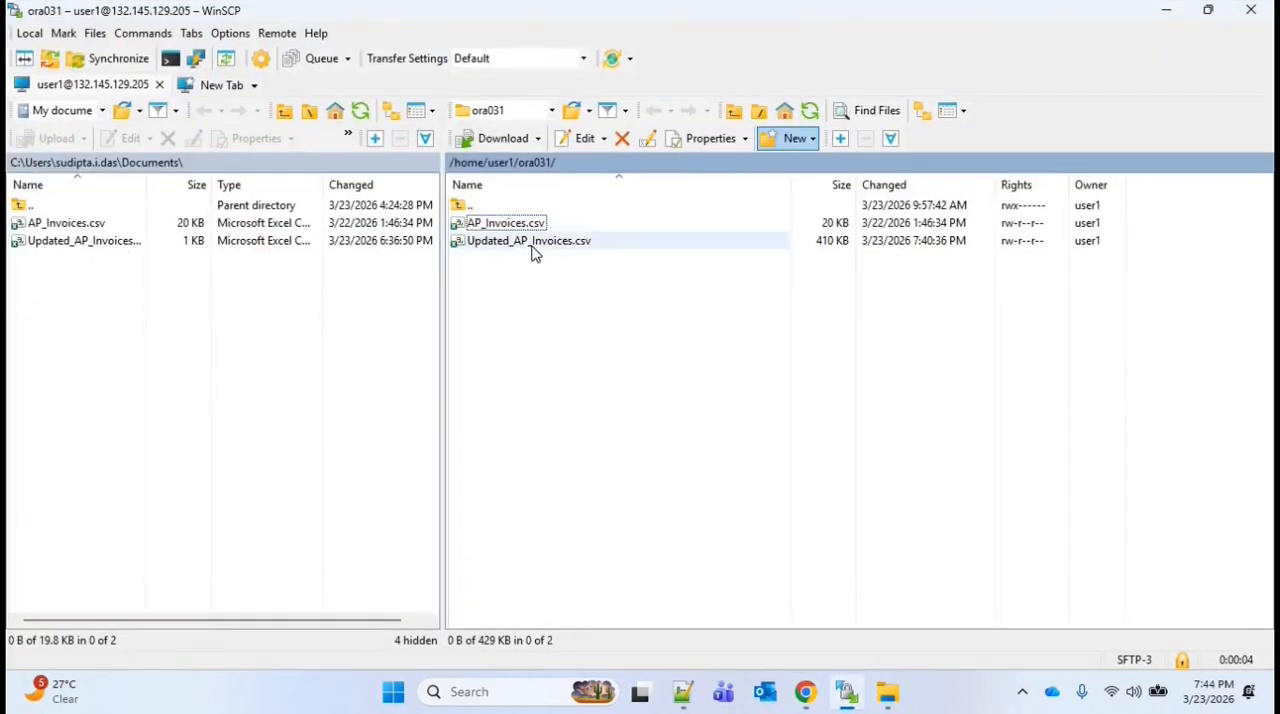
key("Down")
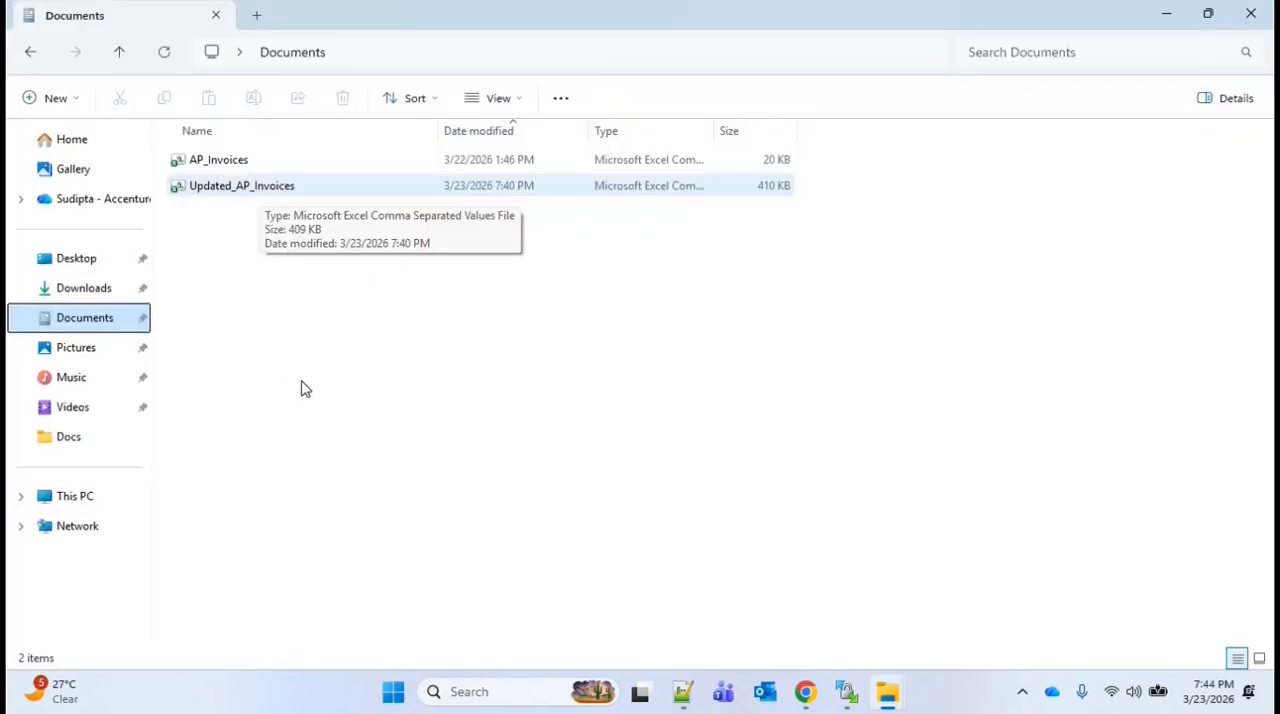
right_click(258, 190)
left_click(342, 509)
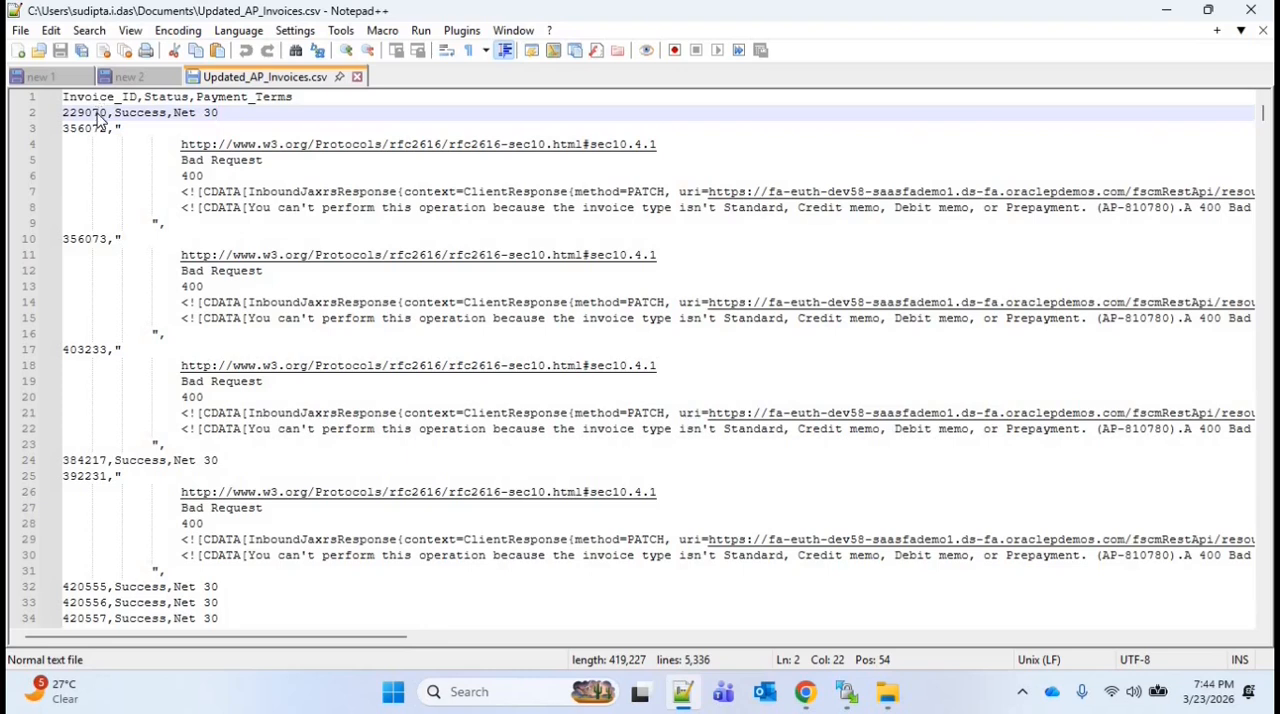
Examine the invoice ID, status and payment terms values in Updated_AP_Invoices.csv, including the error text of rejected invoices throughout the file
double_click(100, 112)
double_click(150, 113)
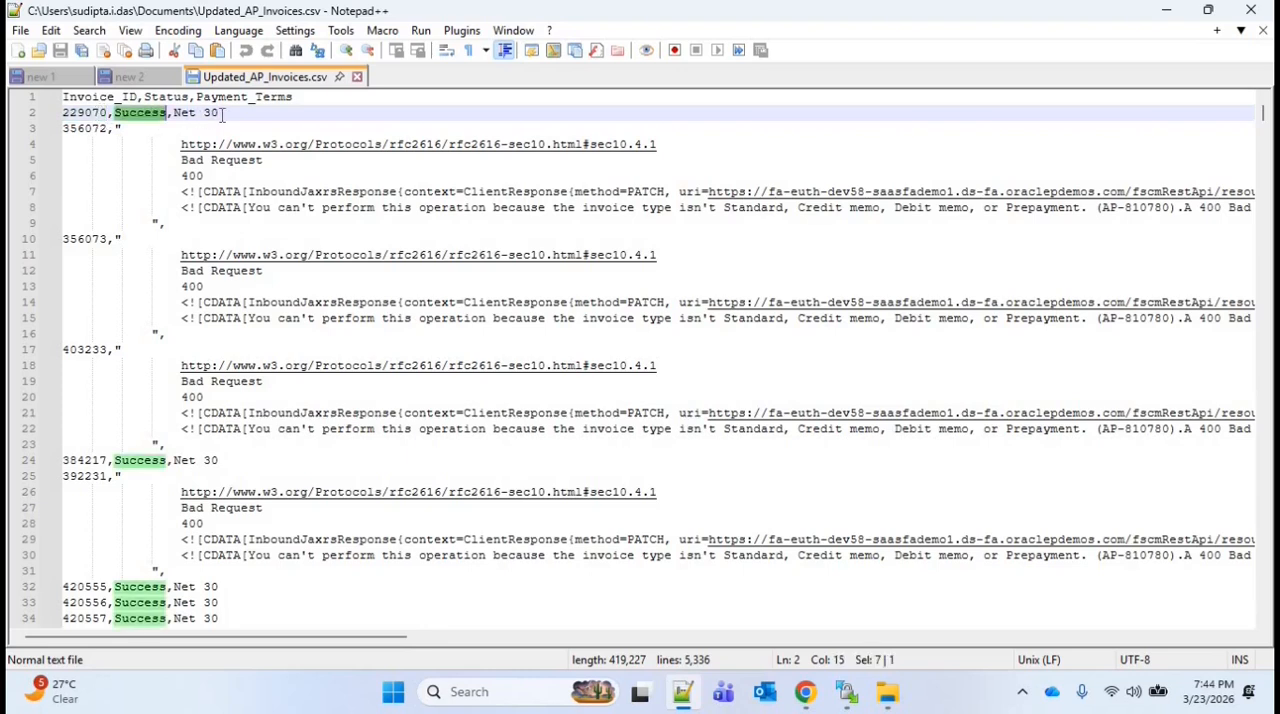
left_click_drag(222, 113, 173, 113)
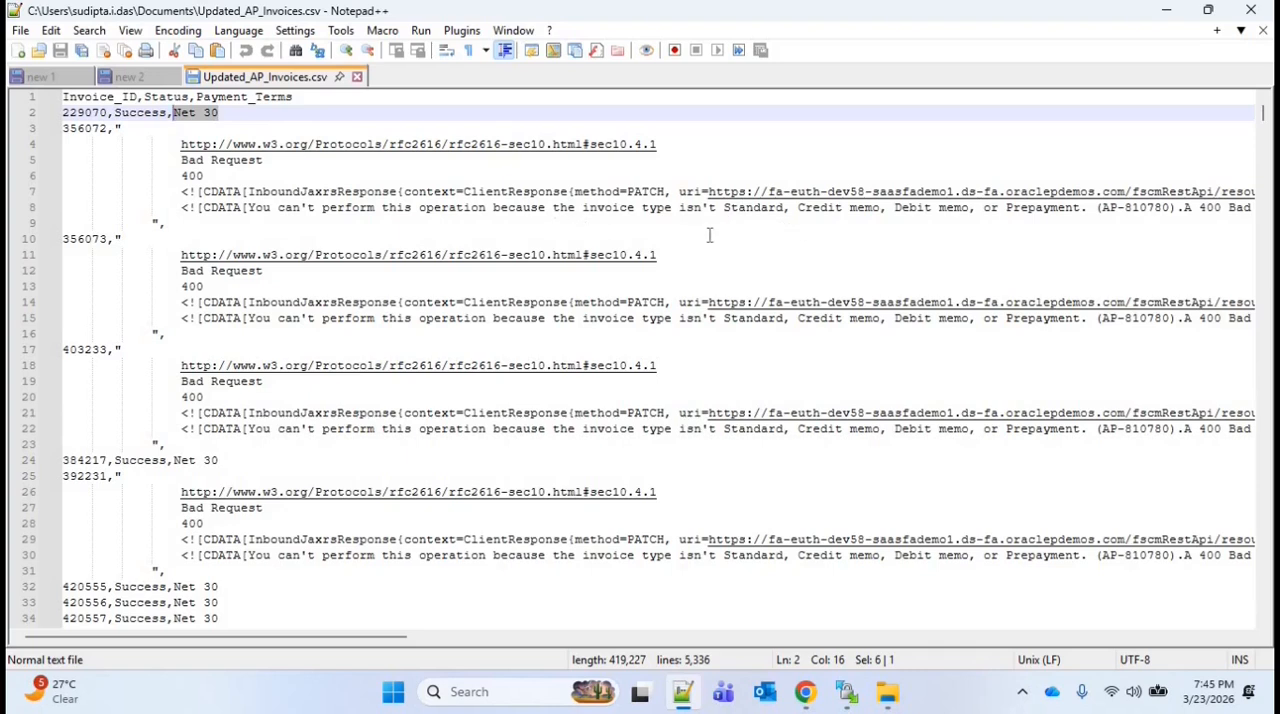
left_click(764, 252)
left_click_drag(249, 207, 1075, 212)
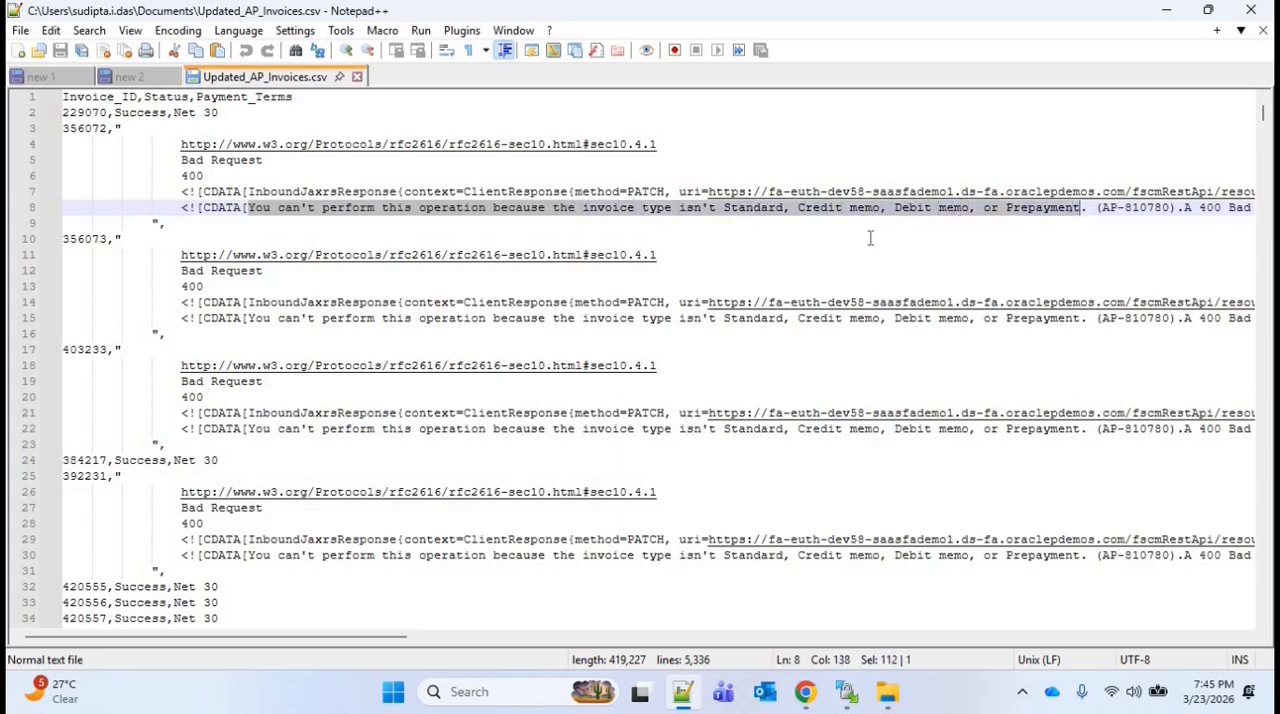
left_click(220, 230)
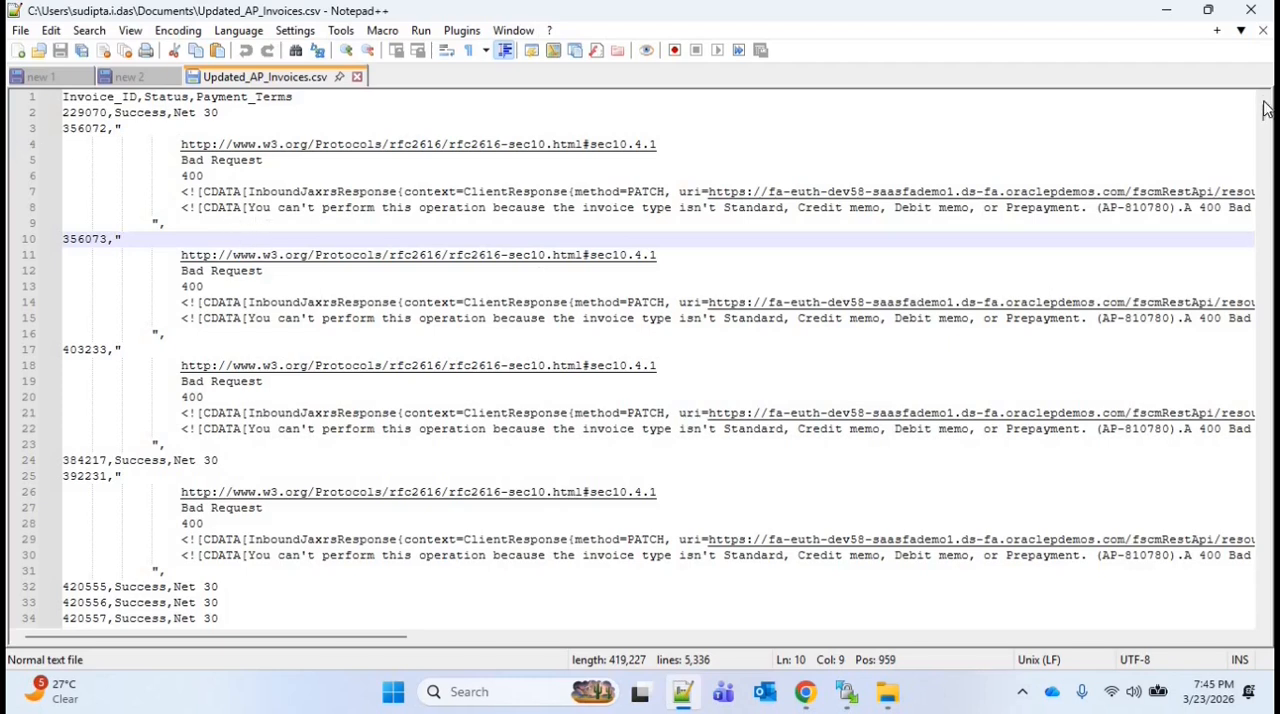
scroll(1263, 621, "down", 7)
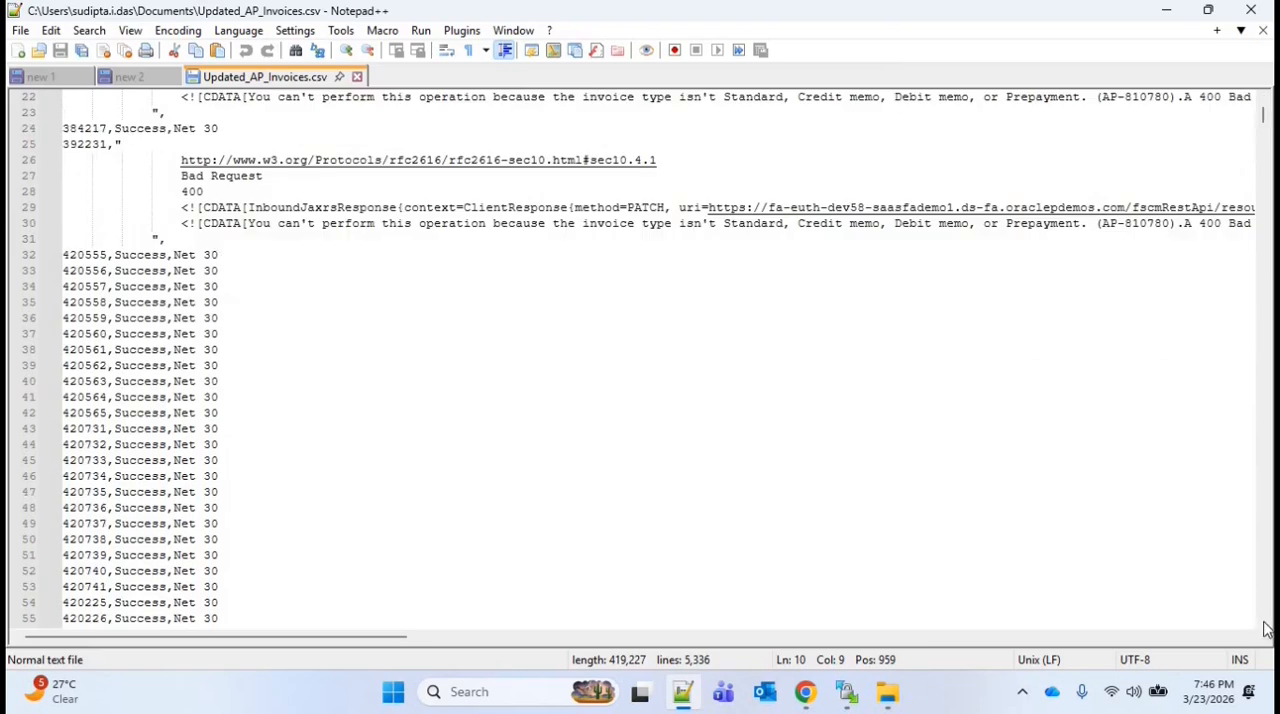
scroll(1263, 621, "down", 8)
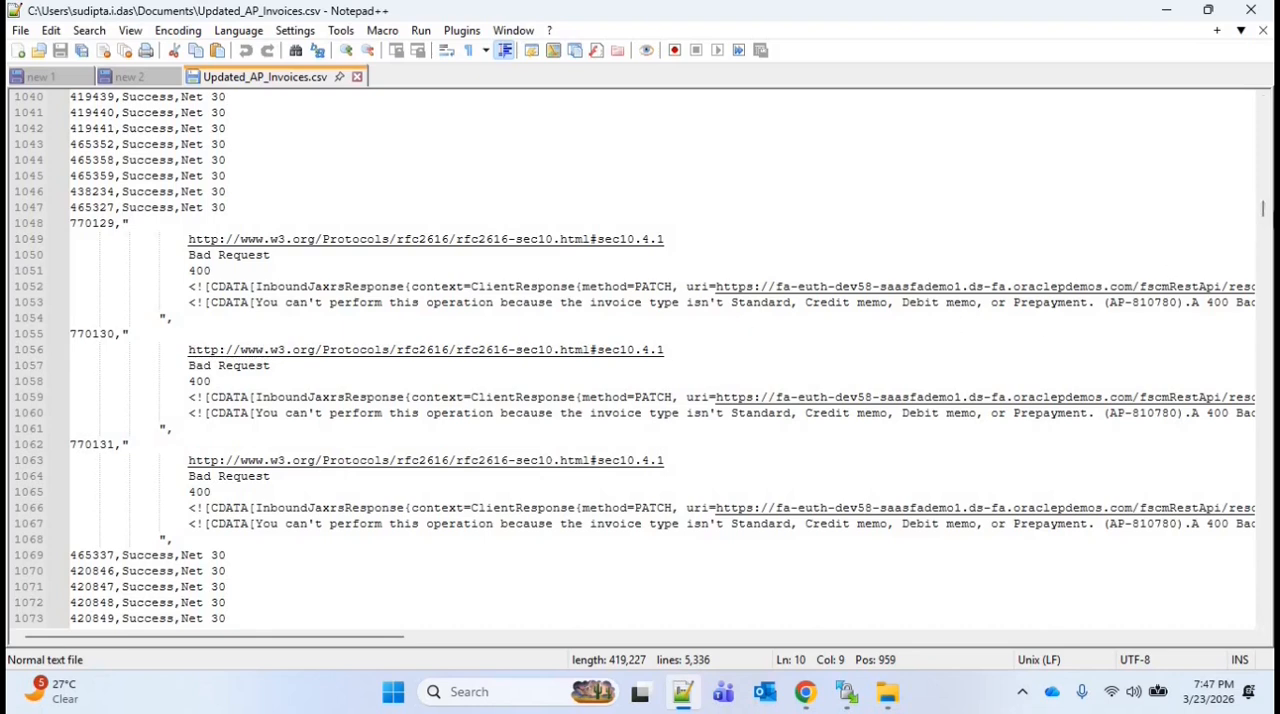
left_click_drag(1265, 212, 1265, 534)
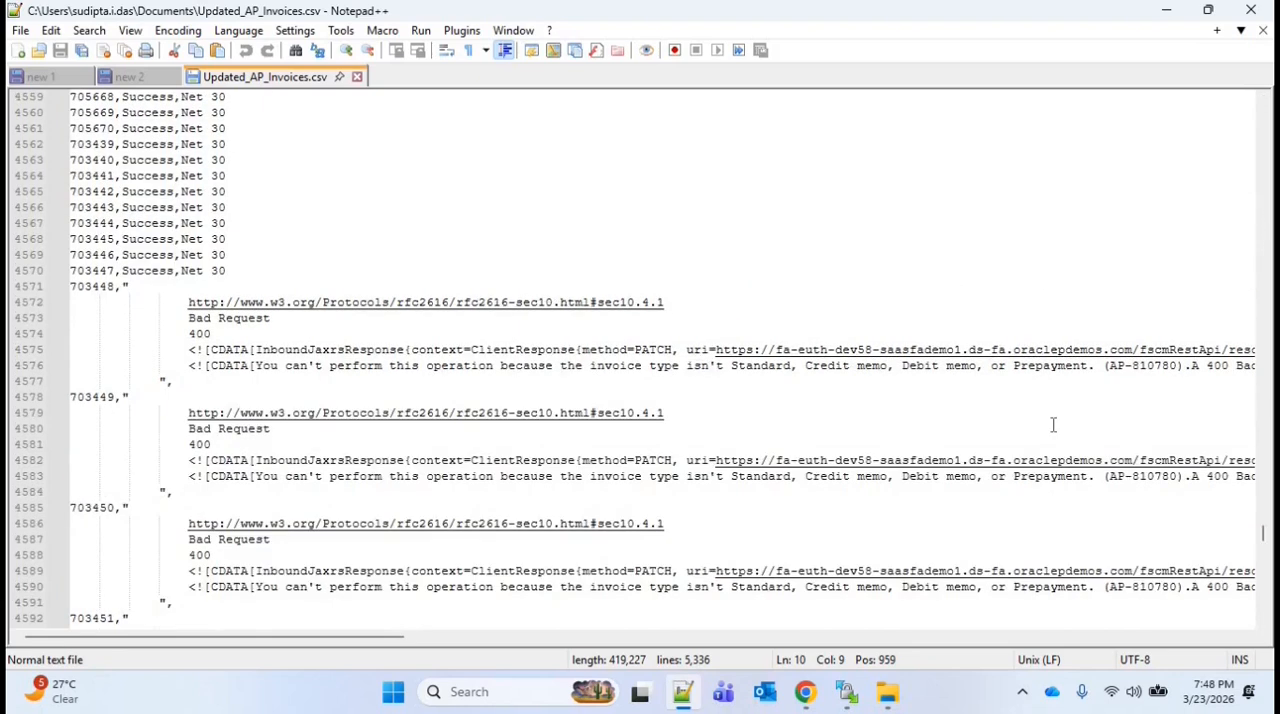